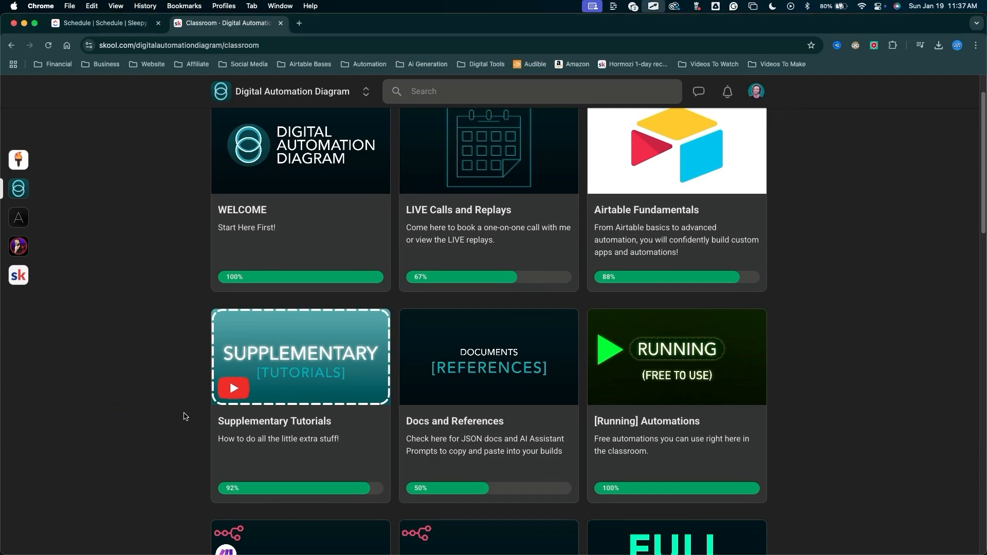
{"action": "scroll", "coordinate": [133, 341], "scroll_direction": "down", "scroll_amount": 7}
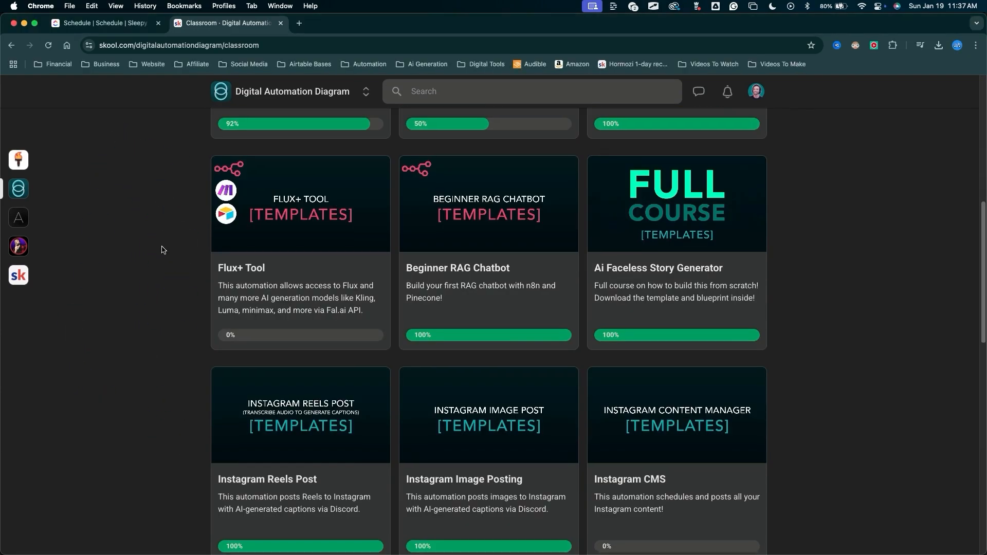
{"action": "scroll", "coordinate": [154, 273], "scroll_direction": "down", "scroll_amount": 6}
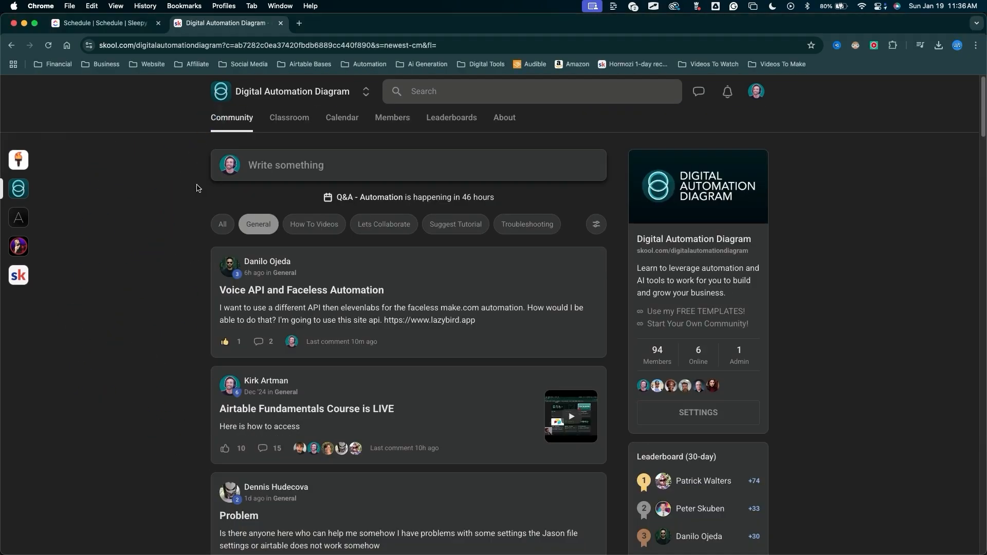
{"action": "scroll", "coordinate": [190, 232], "scroll_direction": "down", "scroll_amount": 20}
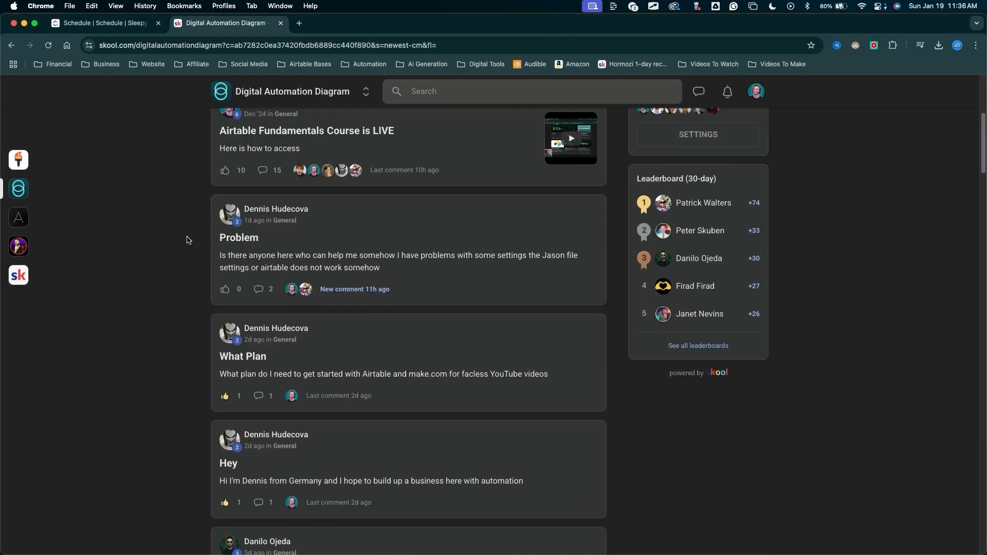
{"action": "scroll", "coordinate": [186, 251], "scroll_direction": "down", "scroll_amount": 6}
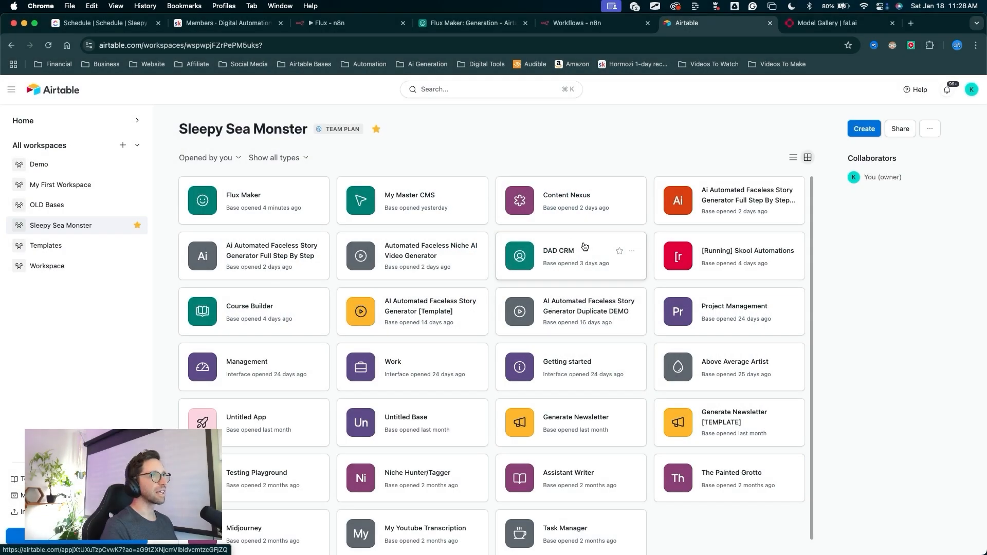
Step: Create a new blank base in the Sleepy Sea Monster workspace and dismiss its getting-started suggestions
{"action": "key", "text": "ctrl+a"}
{"action": "left_click_drag", "start_coordinate": [657, 400], "coordinate": [851, 136]}
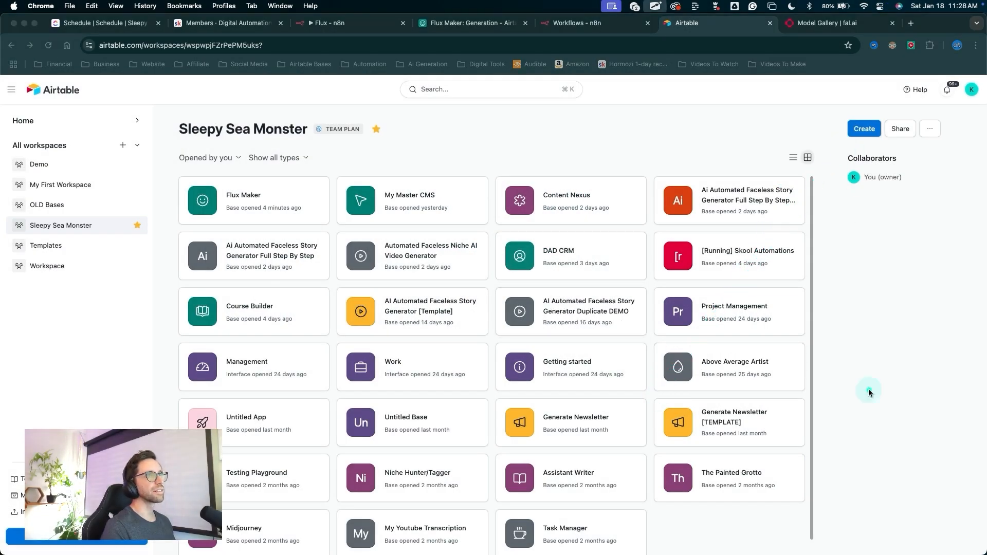
{"action": "left_click_drag", "start_coordinate": [869, 392], "coordinate": [856, 143]}
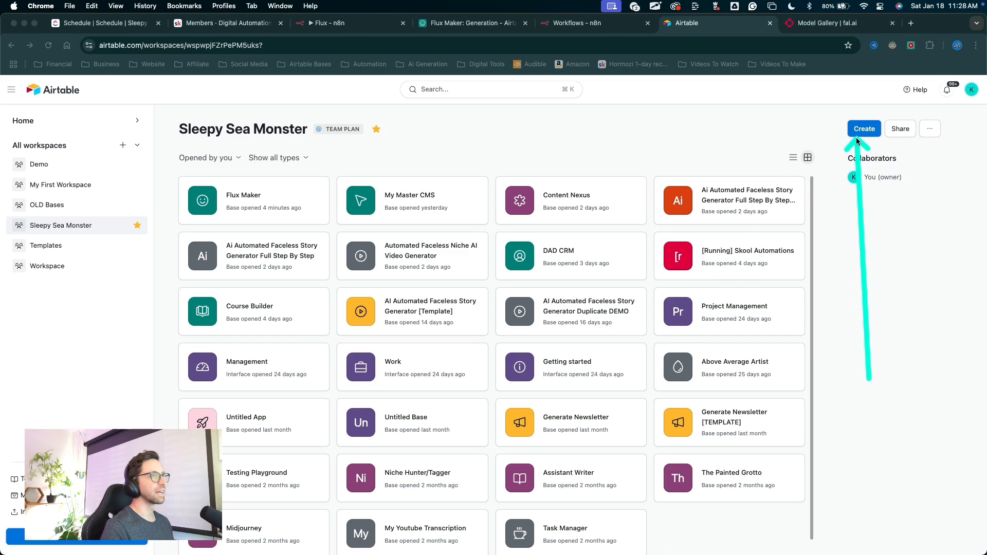
{"action": "left_click", "coordinate": [860, 131]}
{"action": "key", "text": "ctrl+a"}
{"action": "left_click_drag", "start_coordinate": [605, 100], "coordinate": [595, 290]}
{"action": "left_click", "coordinate": [596, 289]}
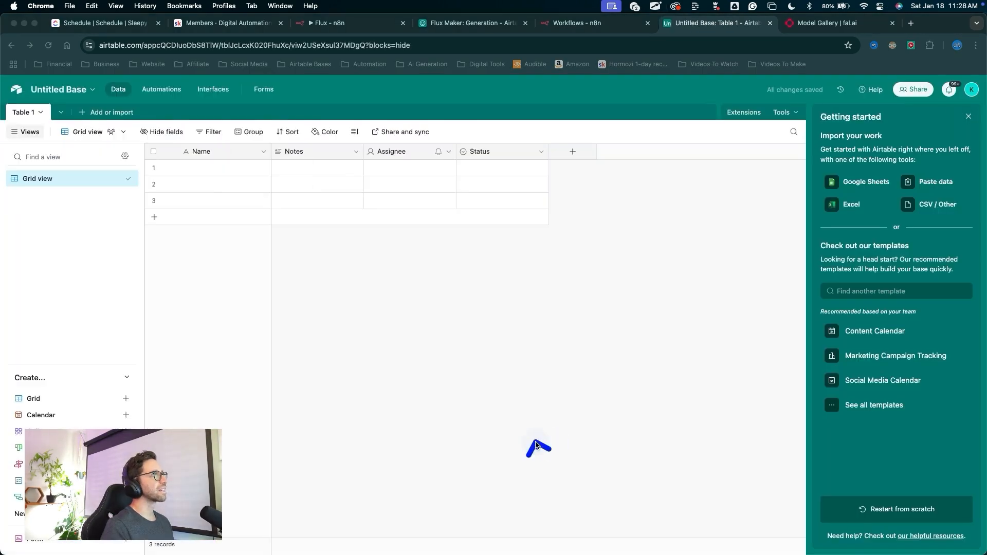
{"action": "mouse_move", "coordinate": [536, 445]}
{"action": "left_mouse_down"}
{"action": "mouse_move", "coordinate": [227, 250]}
{"action": "mouse_move", "coordinate": [887, 135]}
{"action": "mouse_move", "coordinate": [979, 128]}
{"action": "mouse_move", "coordinate": [969, 118]}
{"action": "left_mouse_up"}
{"action": "left_click", "coordinate": [969, 117]}
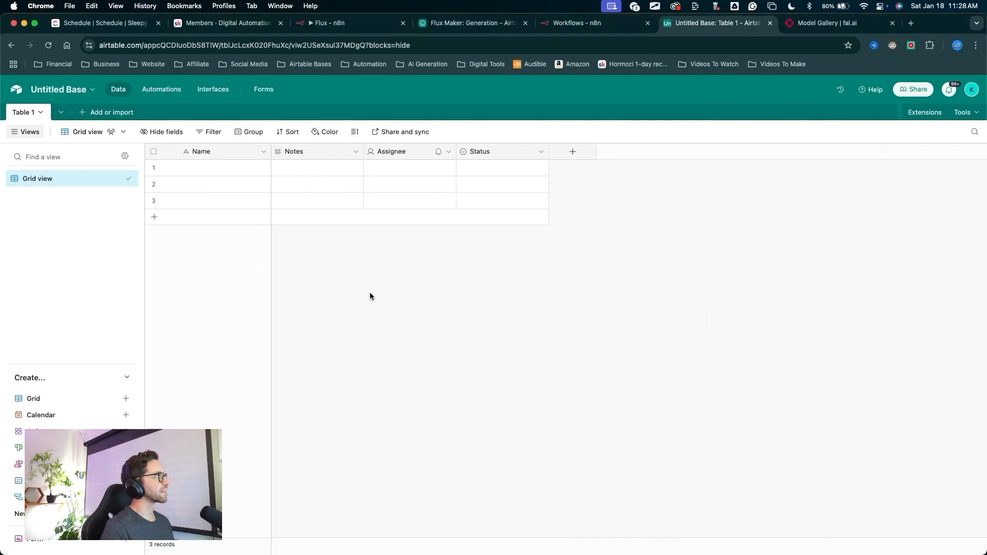
Step: Delete the Notes, Assignee and Status fields from Table 1 together
{"action": "mouse_move", "coordinate": [336, 397]}
{"action": "left_mouse_down"}
{"action": "mouse_move", "coordinate": [302, 159]}
{"action": "mouse_move", "coordinate": [506, 161]}
{"action": "mouse_move", "coordinate": [308, 153]}
{"action": "left_mouse_up"}
{"action": "left_click", "coordinate": [307, 152]}
{"action": "left_click", "coordinate": [494, 150], "text": "shift"}
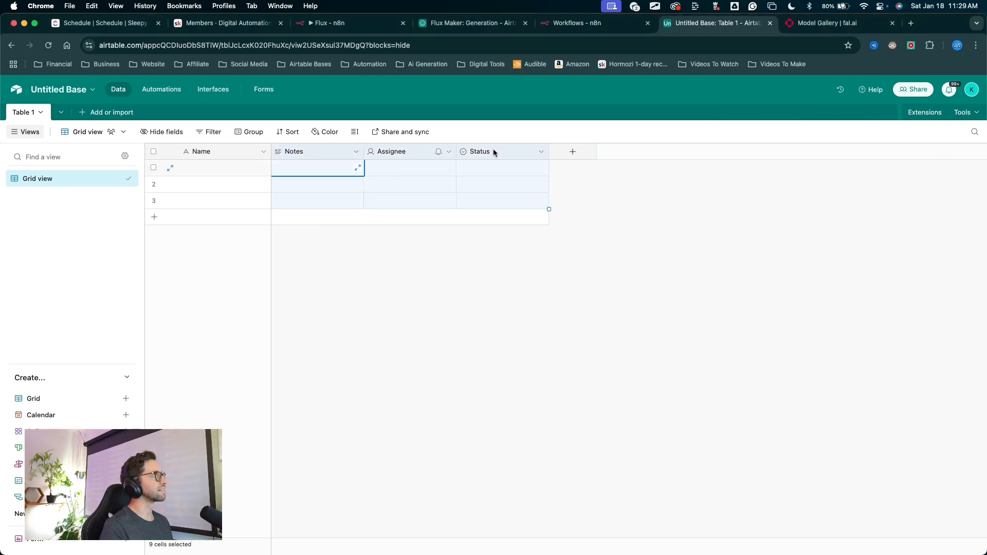
{"action": "right_click", "coordinate": [397, 156]}
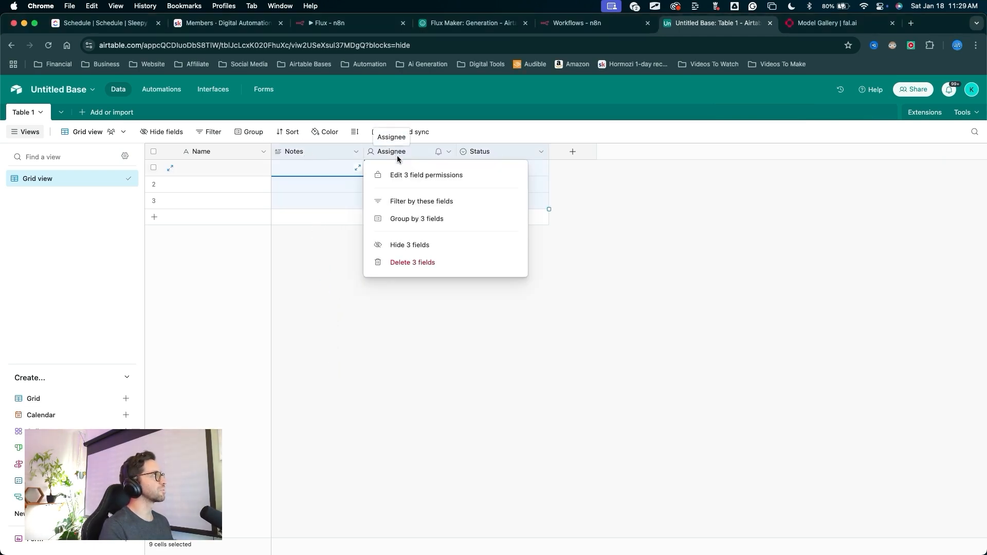
{"action": "left_click", "coordinate": [405, 263]}
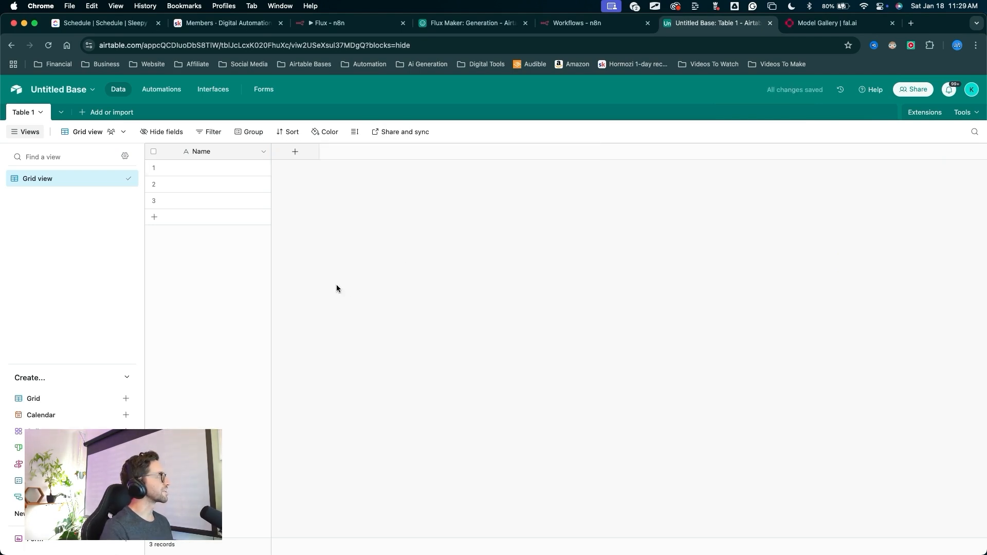
Step: Rename the untitled base as Flux+ Tool and give it a picture icon
{"action": "mouse_move", "coordinate": [360, 351]}
{"action": "left_mouse_down"}
{"action": "mouse_move", "coordinate": [216, 163]}
{"action": "mouse_move", "coordinate": [198, 166]}
{"action": "mouse_move", "coordinate": [203, 399]}
{"action": "mouse_move", "coordinate": [214, 170]}
{"action": "mouse_move", "coordinate": [170, 270]}
{"action": "mouse_move", "coordinate": [45, 172]}
{"action": "mouse_move", "coordinate": [58, 182]}
{"action": "mouse_move", "coordinate": [31, 172]}
{"action": "mouse_move", "coordinate": [40, 116]}
{"action": "mouse_move", "coordinate": [469, 249]}
{"action": "mouse_move", "coordinate": [82, 258]}
{"action": "mouse_move", "coordinate": [126, 396]}
{"action": "mouse_move", "coordinate": [247, 240]}
{"action": "mouse_move", "coordinate": [172, 126]}
{"action": "mouse_move", "coordinate": [180, 216]}
{"action": "mouse_move", "coordinate": [234, 172]}
{"action": "mouse_move", "coordinate": [237, 192]}
{"action": "mouse_move", "coordinate": [165, 193]}
{"action": "mouse_move", "coordinate": [49, 132]}
{"action": "mouse_move", "coordinate": [256, 136]}
{"action": "mouse_move", "coordinate": [89, 80]}
{"action": "mouse_move", "coordinate": [65, 96]}
{"action": "left_mouse_up"}
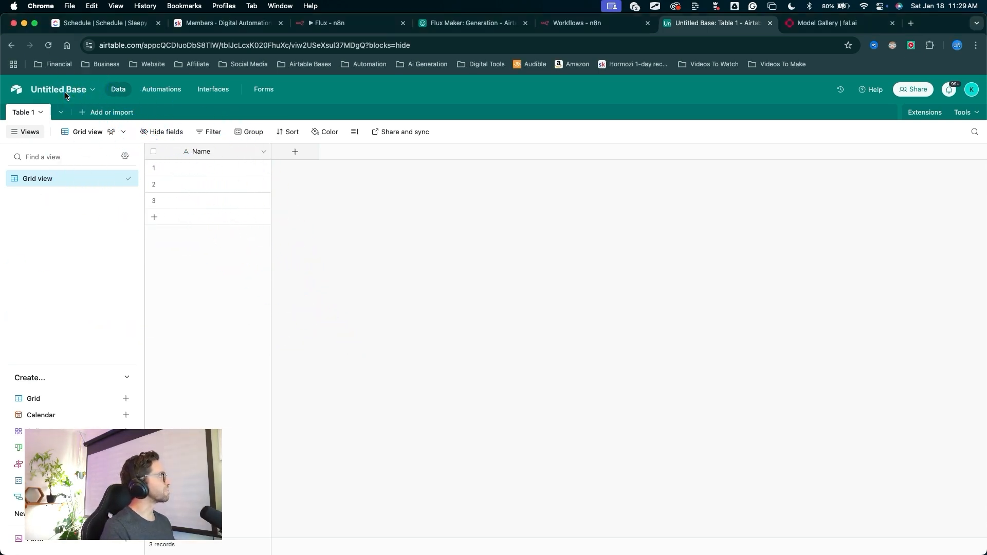
{"action": "left_click", "coordinate": [65, 92]}
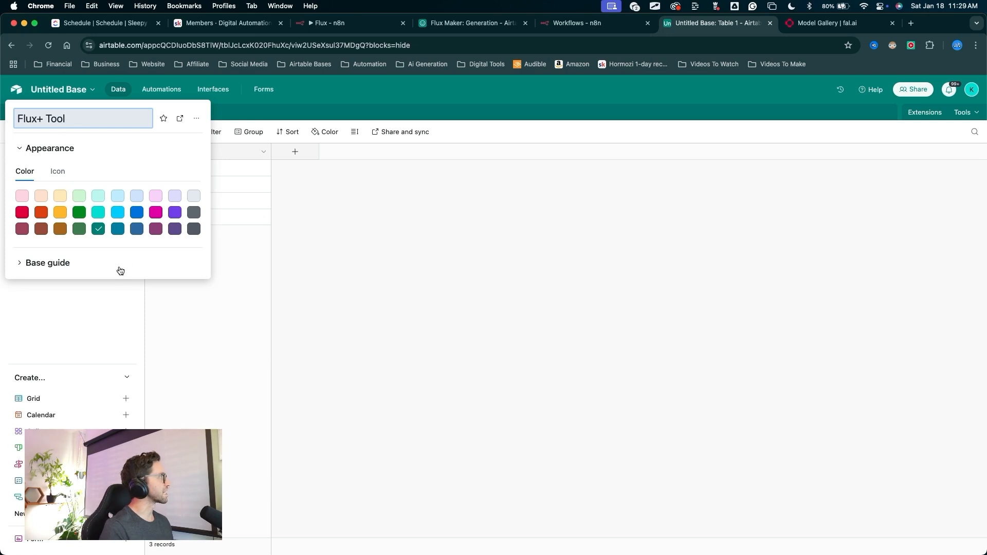
{"action": "key", "text": "Return"}
{"action": "left_click", "coordinate": [58, 171]}
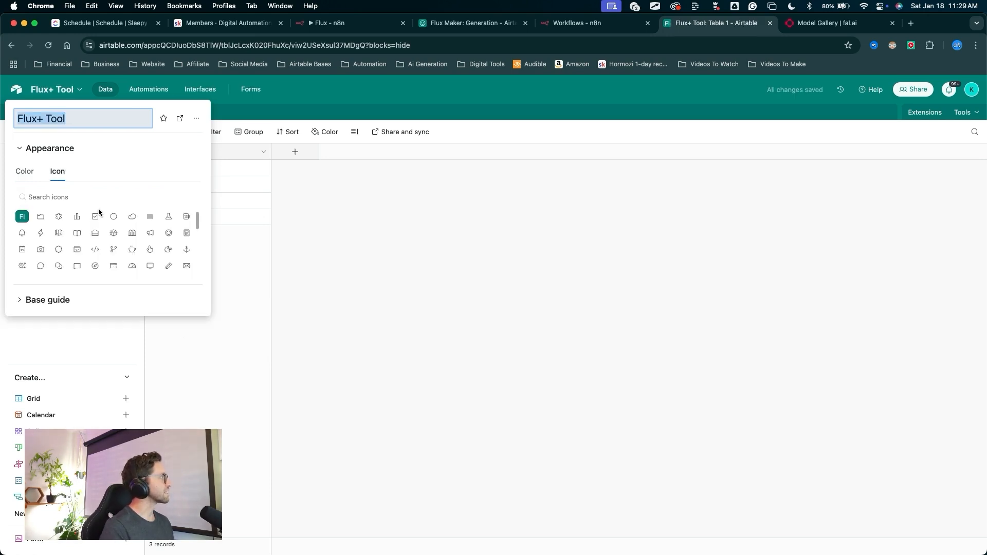
{"action": "scroll", "coordinate": [67, 235], "scroll_direction": "down", "scroll_amount": 3}
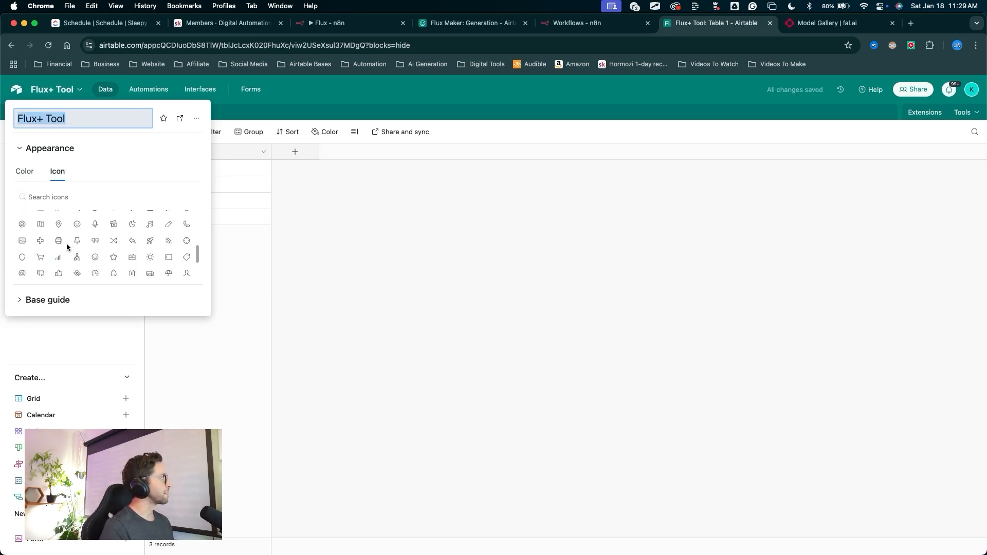
Step: Rename Table 1 as Image Generation and save the new name
{"action": "left_click_drag", "start_coordinate": [236, 298], "coordinate": [32, 118]}
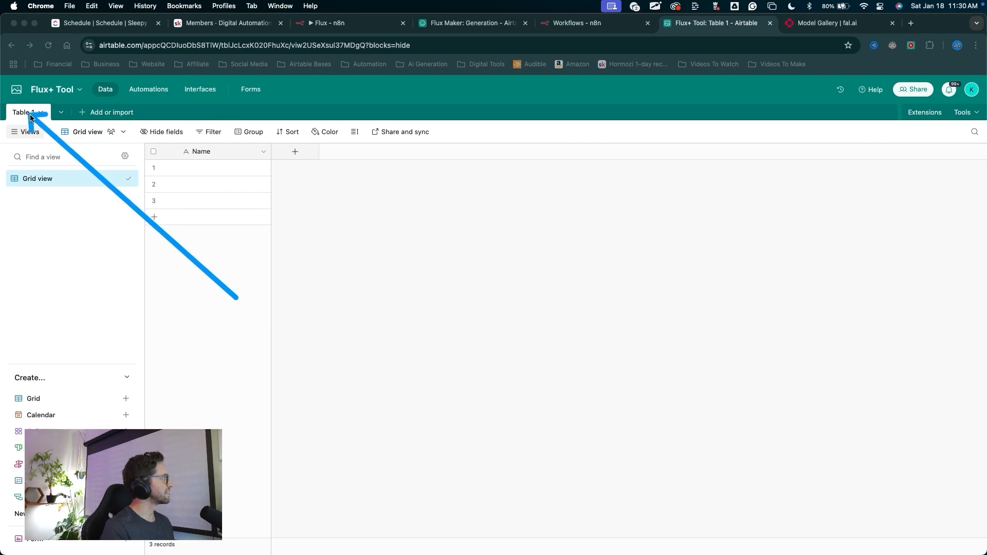
{"action": "left_click", "coordinate": [30, 116]}
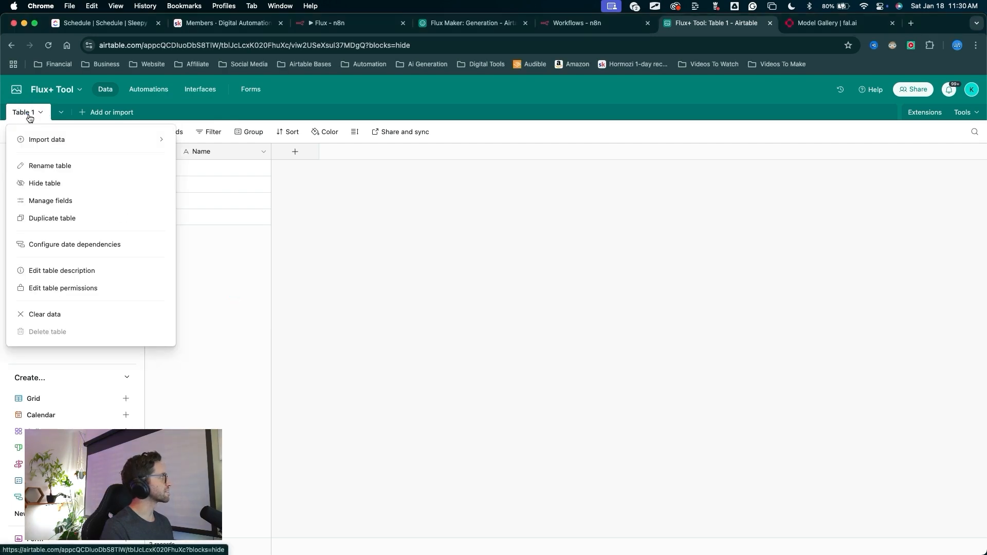
{"action": "left_click", "coordinate": [52, 166]}
{"action": "type", "text": "Image Generatiom"}
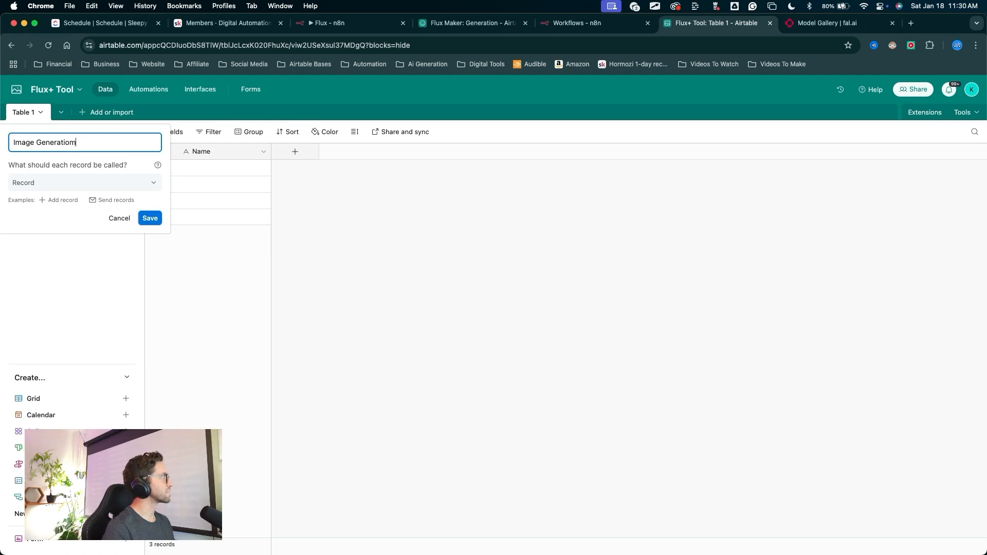
{"action": "left_click_drag", "start_coordinate": [88, 318], "coordinate": [148, 228]}
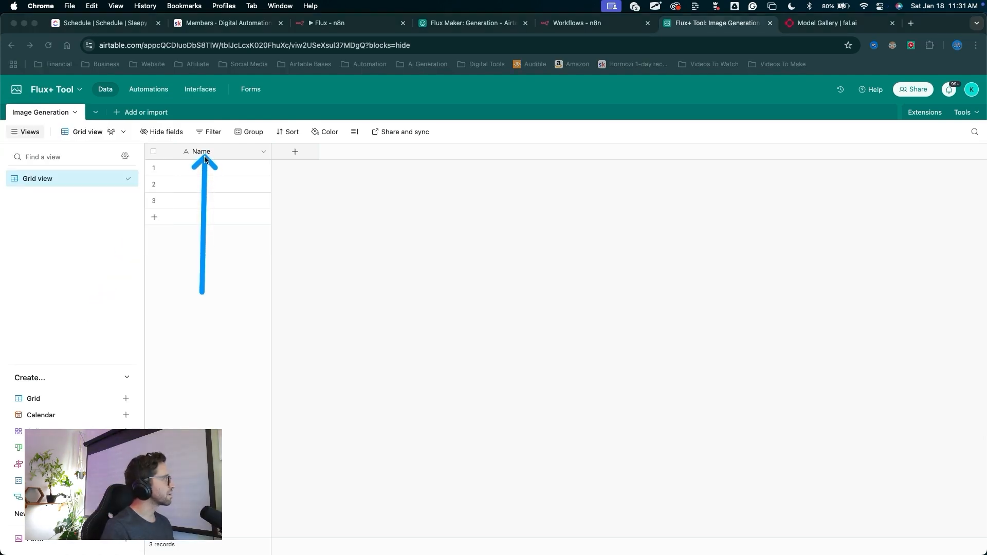
Step: Change the name of the primary Name field to Image ID
{"action": "left_click", "coordinate": [205, 159]}
{"action": "double_click", "coordinate": [204, 153]}
{"action": "type", "text": "IMage "}
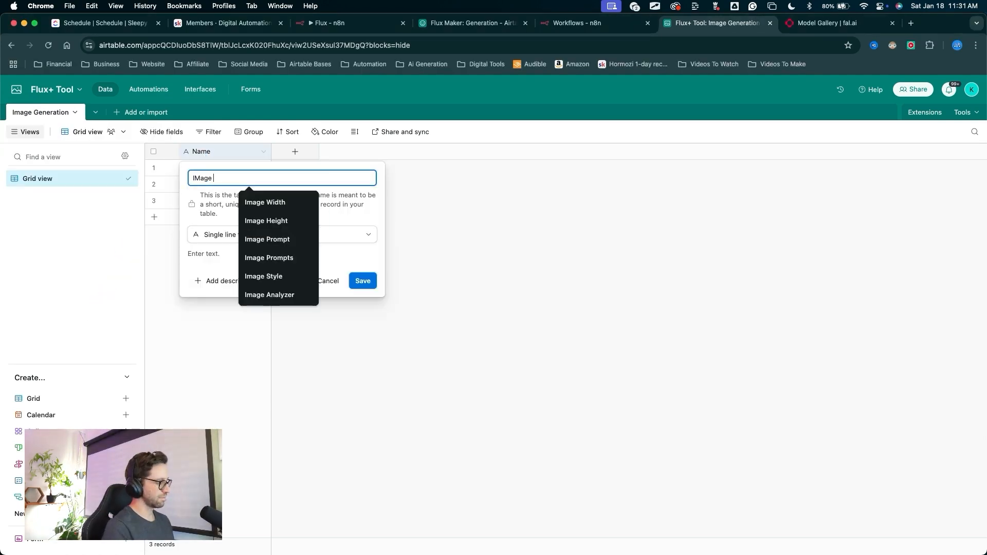
{"action": "type", "text": "I"}
{"action": "key", "text": "BackSpace"}
{"action": "key", "text": "BackSpace"}
{"action": "key", "text": "BackSpace"}
{"action": "key", "text": "BackSpace"}
{"action": "key", "text": "BackSpace"}
{"action": "key", "text": "BackSpace"}
{"action": "key", "text": "BackSpace"}
{"action": "key", "text": "BackSpace"}
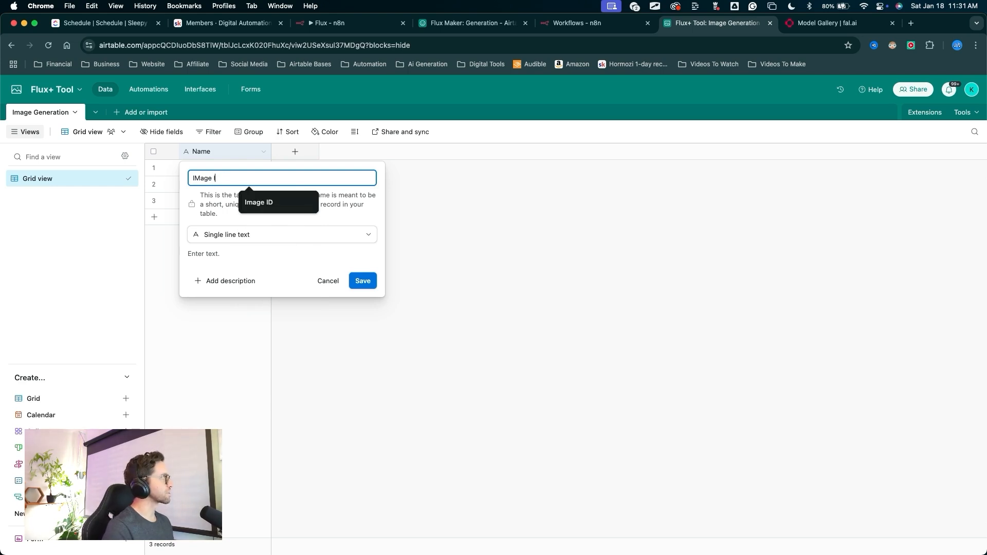
{"action": "type", "text": "Im"}
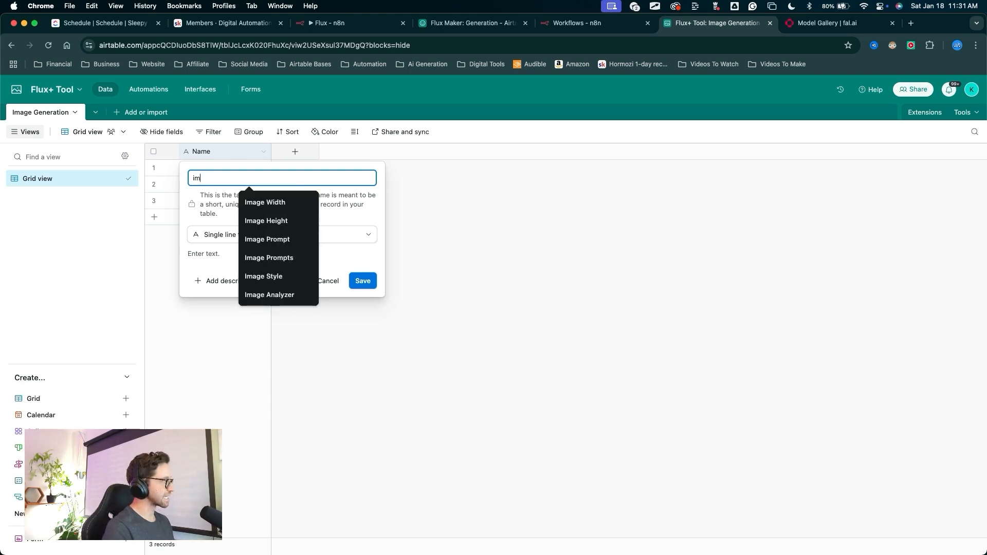
{"action": "key", "text": "BackSpace"}
{"action": "key", "text": "BackSpace"}
{"action": "type", "text": "Im"}
{"action": "key", "text": "BackSpace"}
{"action": "type", "text": "ma"}
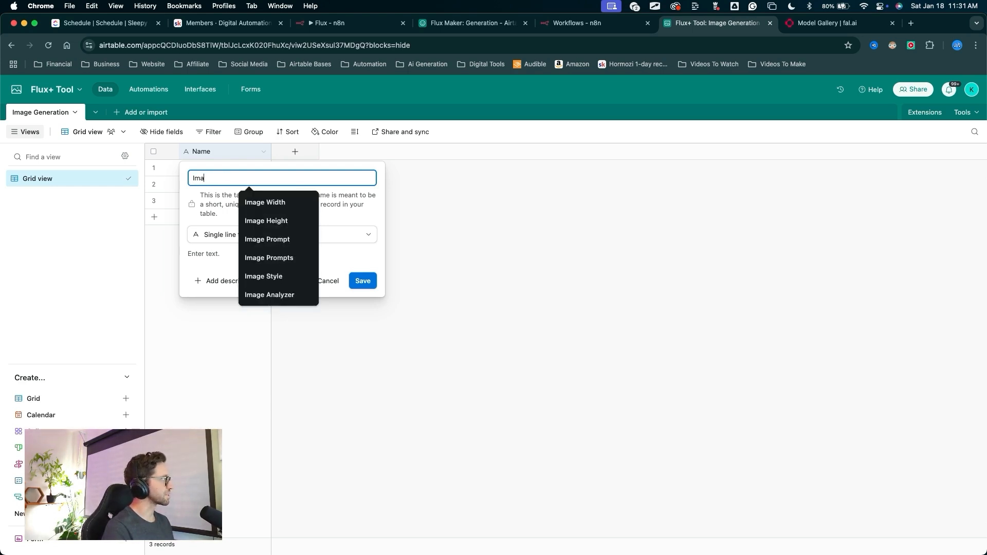
{"action": "type", "text": "ge ID"}
Step: Set the Image ID field's type to Autonumber and save the field
{"action": "left_click", "coordinate": [242, 237]}
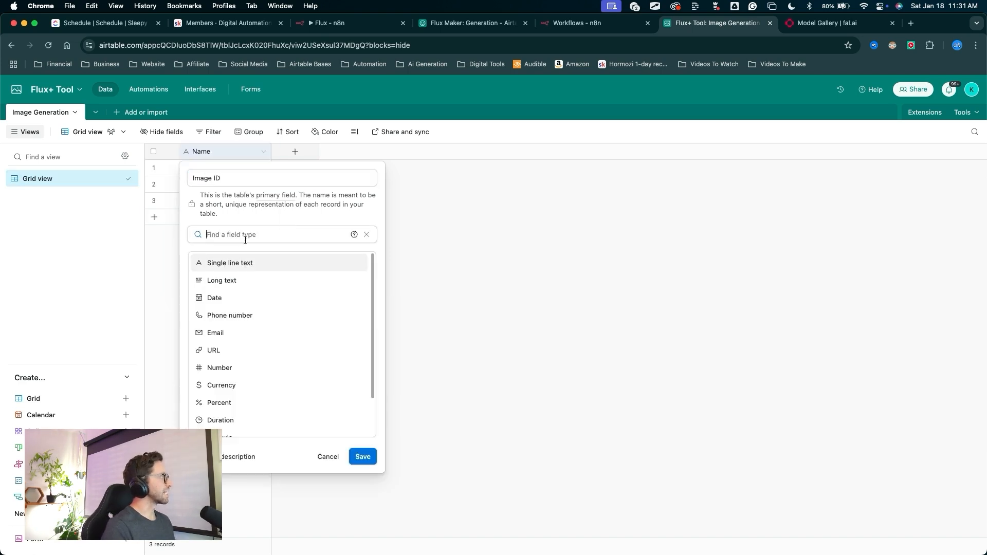
{"action": "scroll", "coordinate": [250, 350], "scroll_direction": "down", "scroll_amount": 1}
{"action": "scroll", "coordinate": [250, 347], "scroll_direction": "down", "scroll_amount": 1}
{"action": "left_click_drag", "start_coordinate": [247, 189], "coordinate": [245, 232]}
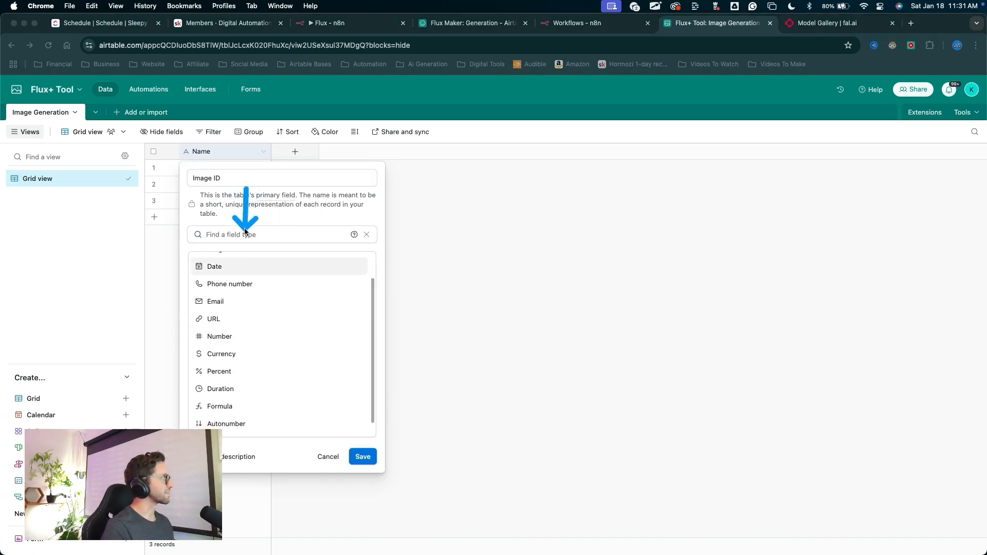
{"action": "left_click_drag", "start_coordinate": [232, 269], "coordinate": [222, 371]}
{"action": "scroll", "coordinate": [226, 363], "scroll_direction": "down", "scroll_amount": 1}
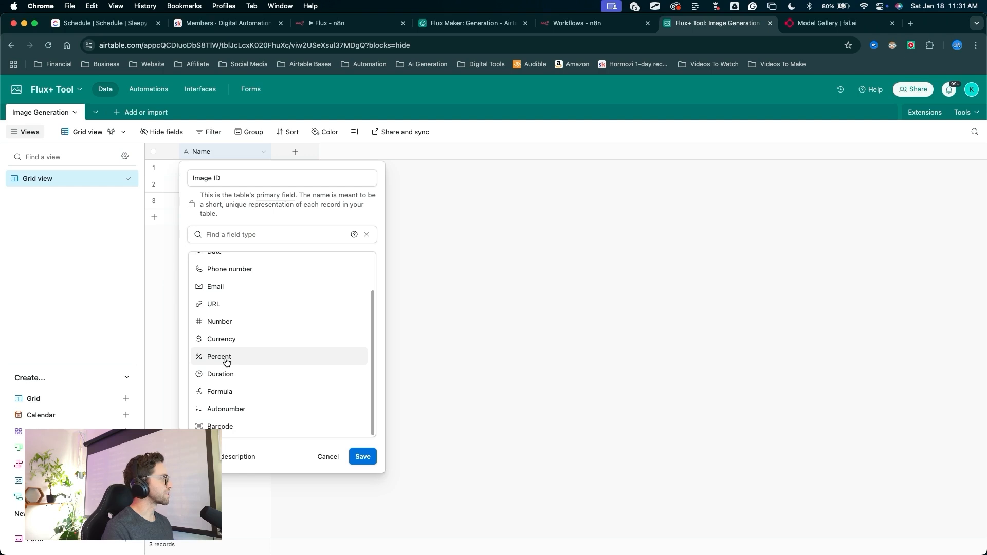
{"action": "scroll", "coordinate": [224, 365], "scroll_direction": "up", "scroll_amount": 2}
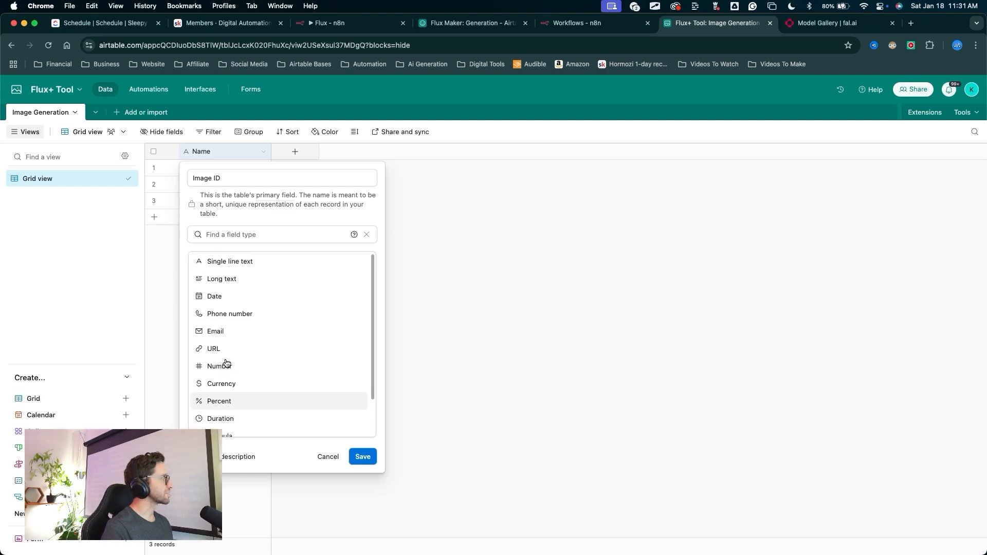
{"action": "scroll", "coordinate": [222, 366], "scroll_direction": "down", "scroll_amount": 2}
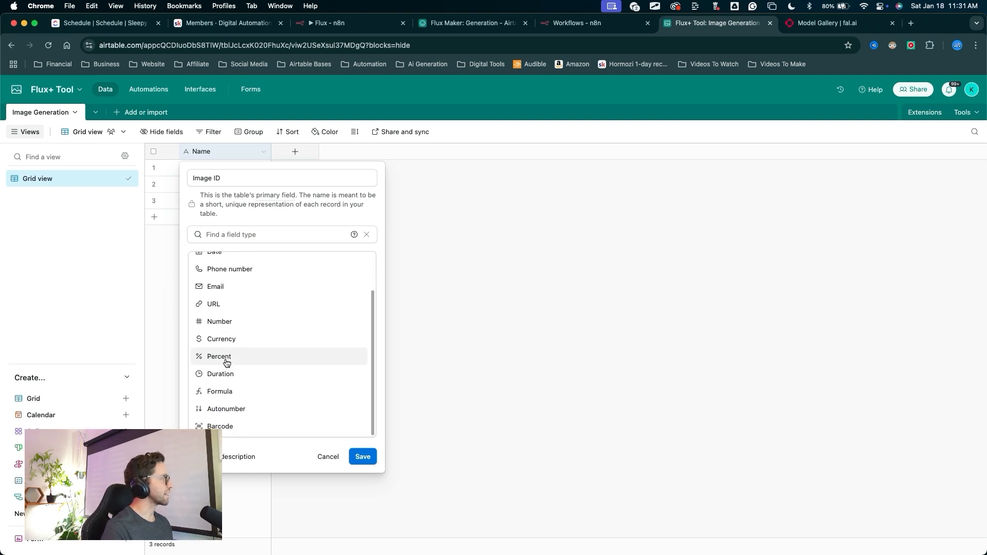
{"action": "left_click", "coordinate": [218, 409]}
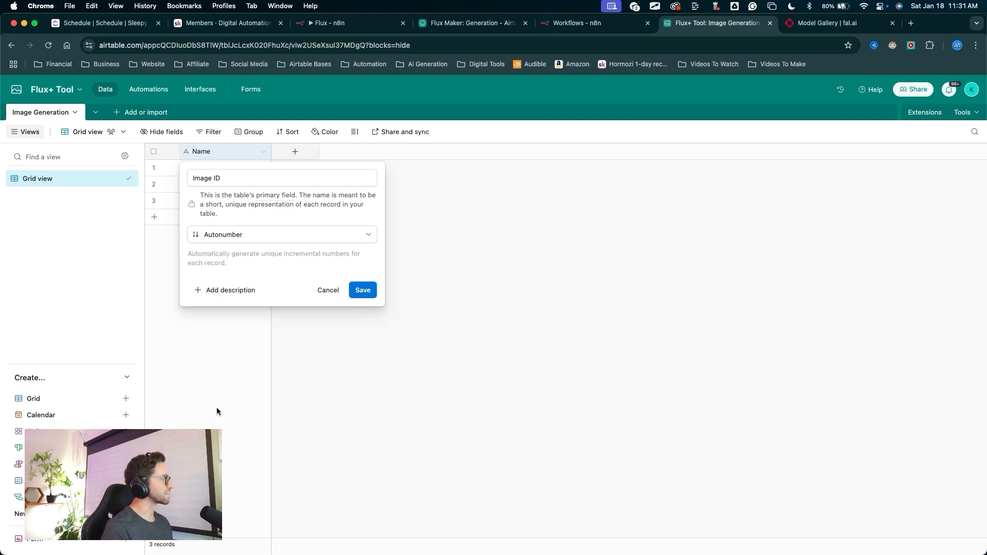
{"action": "left_click", "coordinate": [360, 294]}
Step: Add four empty records to the Image Generation table and deselect the last one
{"action": "mouse_move", "coordinate": [269, 171]}
{"action": "left_mouse_down"}
{"action": "mouse_move", "coordinate": [268, 204]}
{"action": "mouse_move", "coordinate": [240, 176]}
{"action": "mouse_move", "coordinate": [161, 257]}
{"action": "mouse_move", "coordinate": [261, 205]}
{"action": "mouse_move", "coordinate": [160, 273]}
{"action": "mouse_move", "coordinate": [155, 140]}
{"action": "mouse_move", "coordinate": [158, 176]}
{"action": "left_mouse_up"}
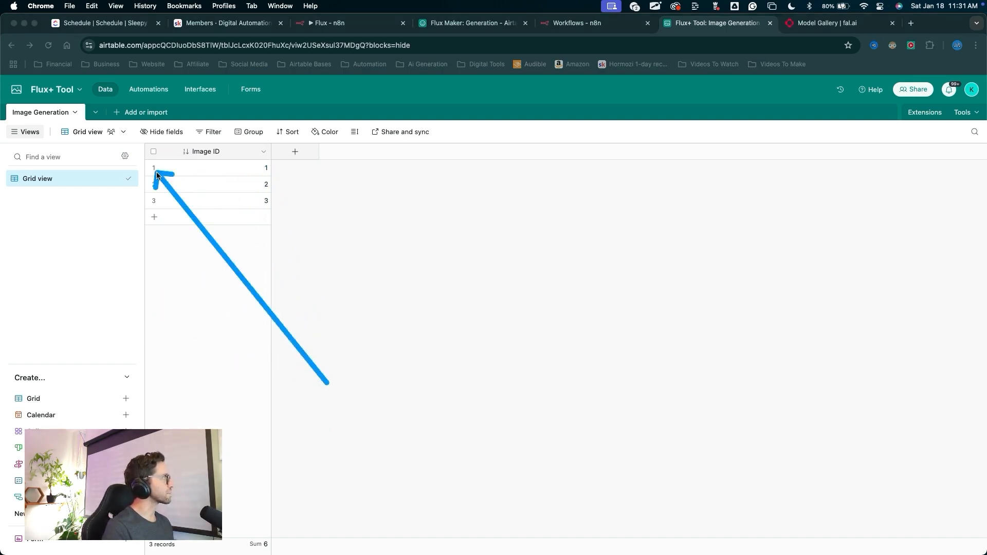
{"action": "left_click", "coordinate": [157, 218]}
{"action": "left_click", "coordinate": [158, 232]}
{"action": "left_click", "coordinate": [159, 249]}
{"action": "mouse_move", "coordinate": [220, 381]}
{"action": "left_mouse_down"}
{"action": "mouse_move", "coordinate": [151, 146]}
{"action": "mouse_move", "coordinate": [159, 264]}
{"action": "left_mouse_up"}
{"action": "key", "text": "Escape"}
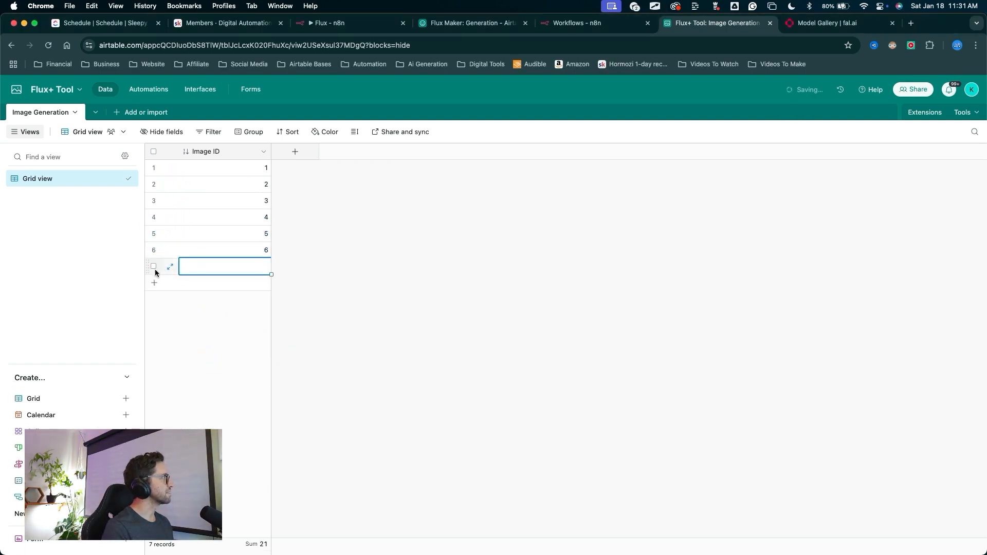
{"action": "mouse_move", "coordinate": [215, 364]}
{"action": "left_mouse_down"}
{"action": "mouse_move", "coordinate": [273, 155]}
{"action": "mouse_move", "coordinate": [265, 259]}
{"action": "left_mouse_up"}
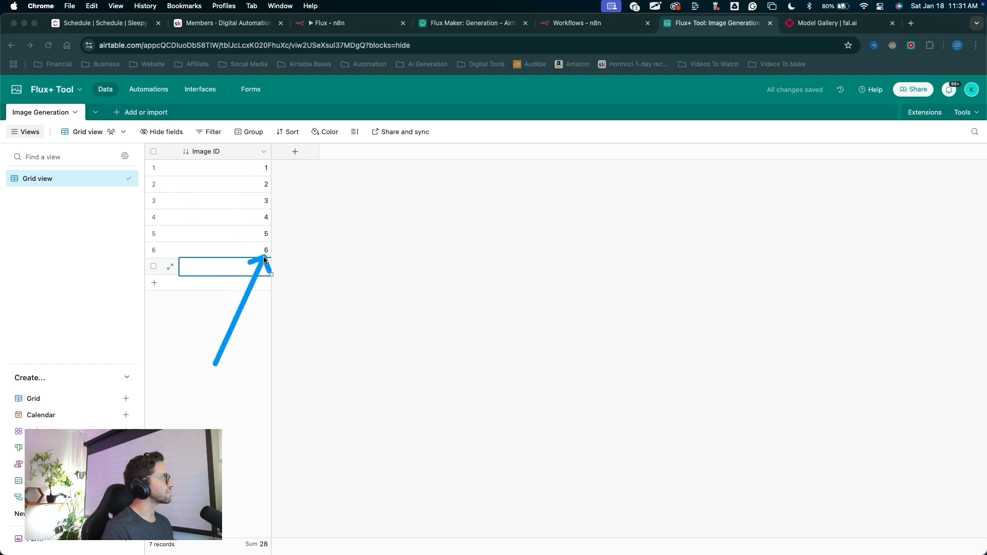
{"action": "key", "text": "Escape"}
{"action": "left_click", "coordinate": [244, 295]}
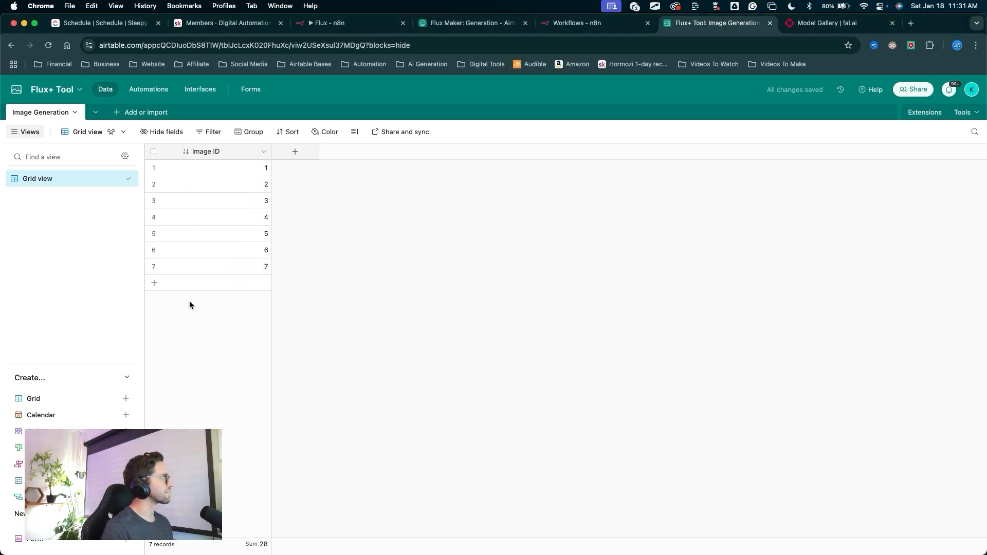
{"action": "key", "text": "Escape"}
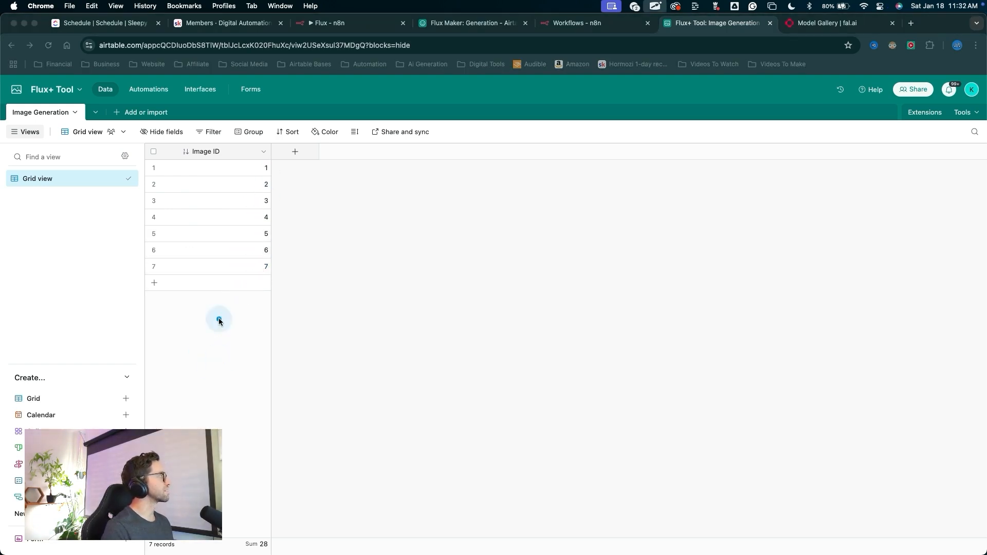
{"action": "mouse_move", "coordinate": [218, 362]}
{"action": "left_mouse_down"}
{"action": "mouse_move", "coordinate": [191, 181]}
{"action": "mouse_move", "coordinate": [202, 258]}
{"action": "left_mouse_up"}
{"action": "key", "text": "Escape"}
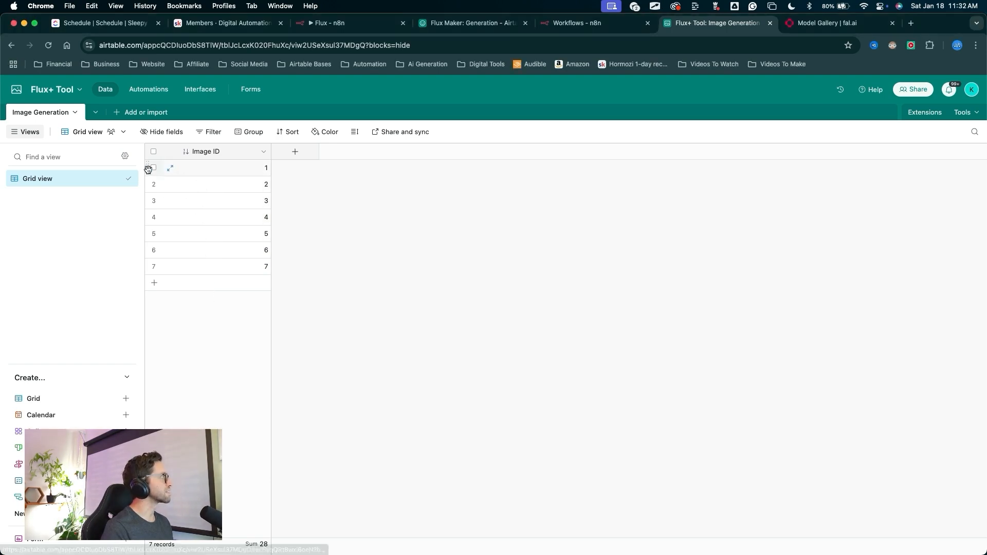
Step: Select all seven records in the Image Generation table and delete them
{"action": "left_click", "coordinate": [154, 266], "text": "shift"}
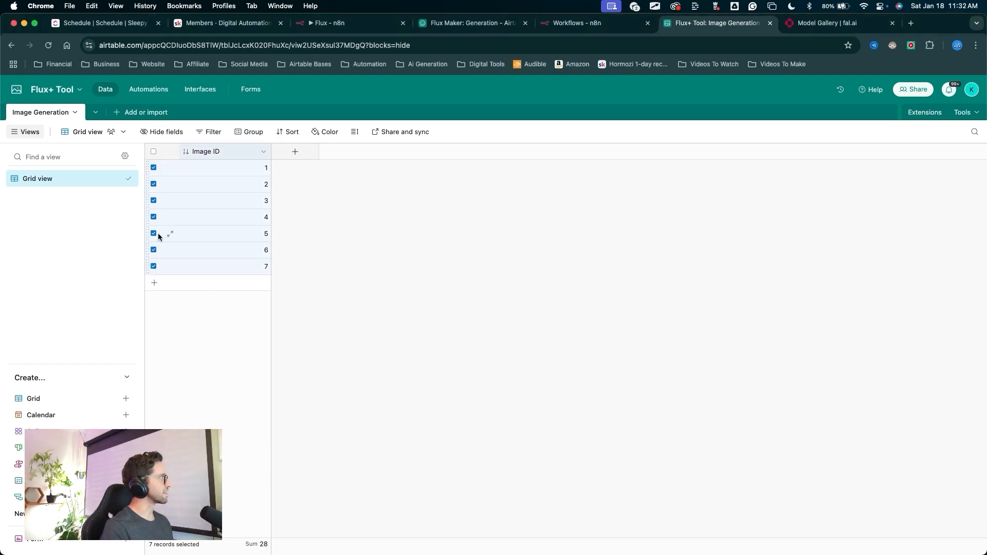
{"action": "right_click", "coordinate": [198, 217]}
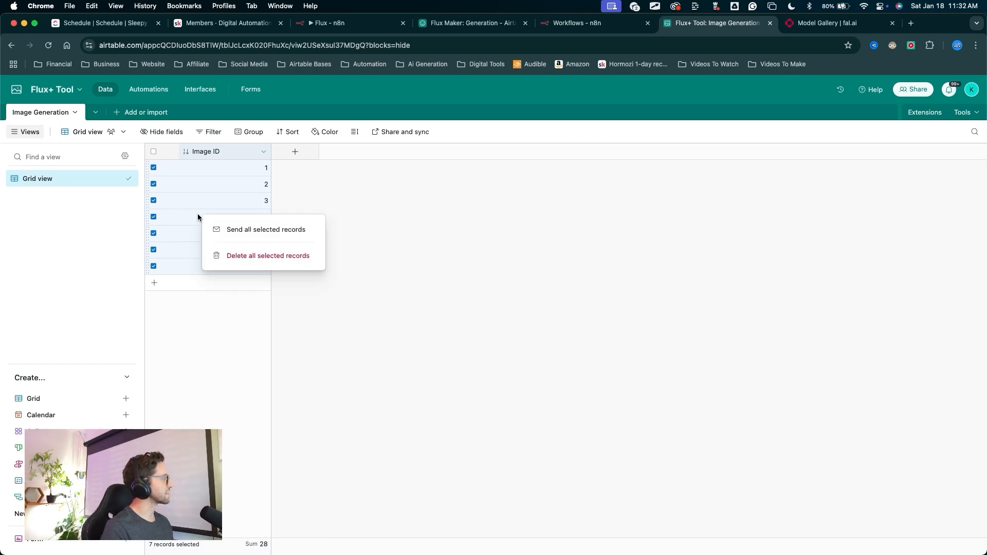
{"action": "left_click", "coordinate": [244, 257]}
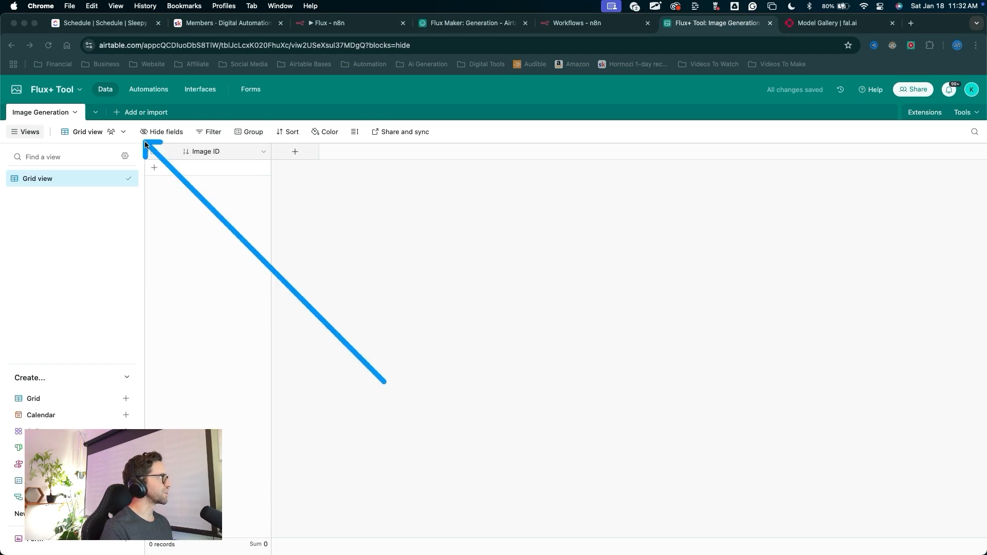
Step: Add one new empty record to the cleared Image Generation table
{"action": "mouse_move", "coordinate": [240, 267]}
{"action": "left_mouse_down"}
{"action": "mouse_move", "coordinate": [69, 114]}
{"action": "mouse_move", "coordinate": [206, 209]}
{"action": "mouse_move", "coordinate": [159, 173]}
{"action": "left_mouse_up"}
{"action": "key", "text": "Escape"}
{"action": "left_click", "coordinate": [154, 168]}
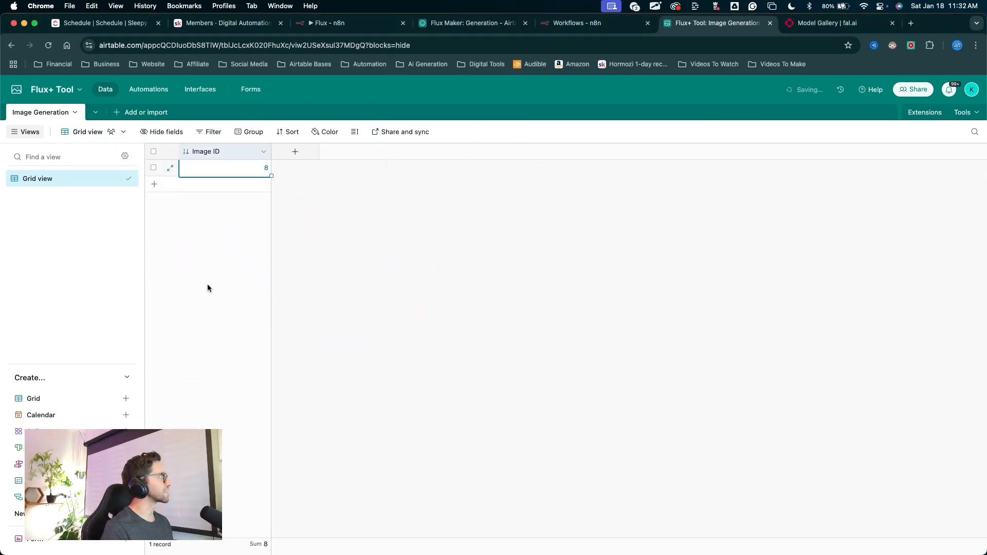
{"action": "left_click_drag", "start_coordinate": [207, 308], "coordinate": [167, 166]}
{"action": "right_click", "coordinate": [292, 295]}
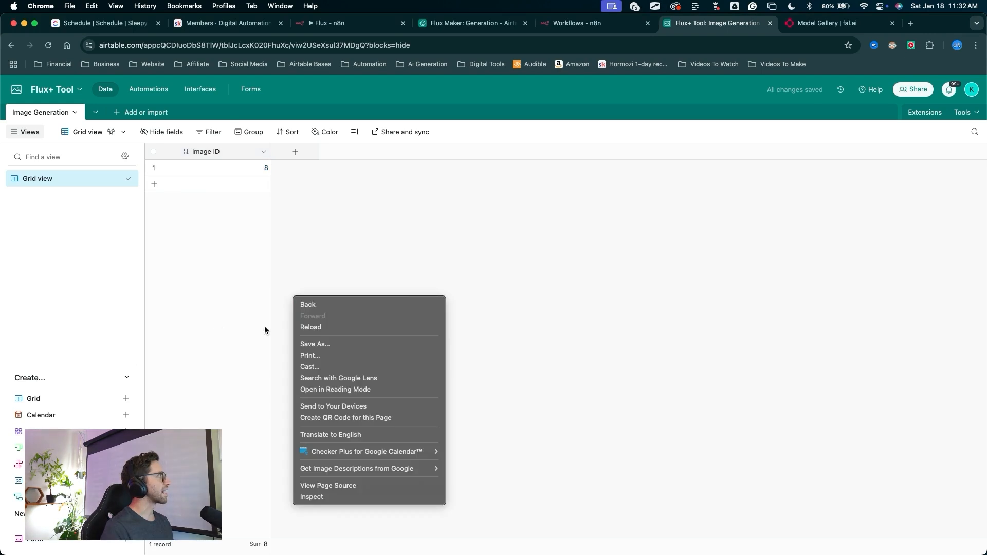
{"action": "key", "text": "Escape"}
{"action": "left_click_drag", "start_coordinate": [206, 329], "coordinate": [266, 172]}
{"action": "key", "text": "Escape"}
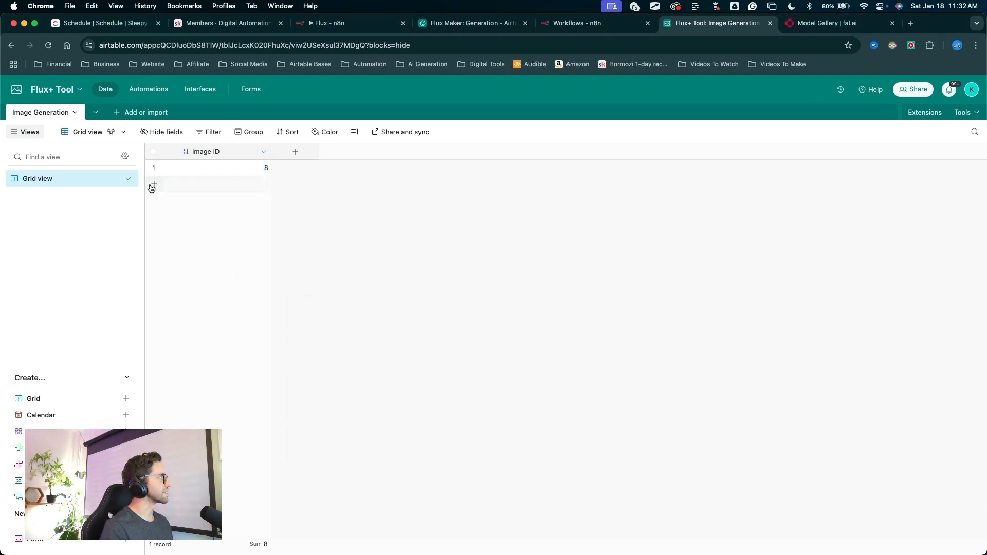
{"action": "mouse_move", "coordinate": [224, 365]}
{"action": "left_mouse_down"}
{"action": "mouse_move", "coordinate": [149, 160]}
{"action": "mouse_move", "coordinate": [262, 173]}
{"action": "mouse_move", "coordinate": [255, 196]}
{"action": "mouse_move", "coordinate": [208, 146]}
{"action": "mouse_move", "coordinate": [265, 185]}
{"action": "mouse_move", "coordinate": [232, 266]}
{"action": "left_mouse_up"}
{"action": "mouse_move", "coordinate": [264, 190]}
{"action": "left_mouse_down"}
{"action": "mouse_move", "coordinate": [264, 180]}
{"action": "mouse_move", "coordinate": [258, 209]}
{"action": "mouse_move", "coordinate": [222, 127]}
{"action": "mouse_move", "coordinate": [267, 208]}
{"action": "mouse_move", "coordinate": [228, 175]}
{"action": "mouse_move", "coordinate": [262, 203]}
{"action": "left_mouse_up"}
{"action": "mouse_move", "coordinate": [333, 378]}
{"action": "left_mouse_down"}
{"action": "mouse_move", "coordinate": [278, 155]}
{"action": "mouse_move", "coordinate": [236, 190]}
{"action": "mouse_move", "coordinate": [273, 172]}
{"action": "mouse_move", "coordinate": [199, 155]}
{"action": "mouse_move", "coordinate": [265, 159]}
{"action": "mouse_move", "coordinate": [270, 178]}
{"action": "left_mouse_up"}
Step: Add two more empty records below the first one and delete both again
{"action": "left_click_drag", "start_coordinate": [304, 353], "coordinate": [156, 190]}
{"action": "left_click", "coordinate": [156, 190]}
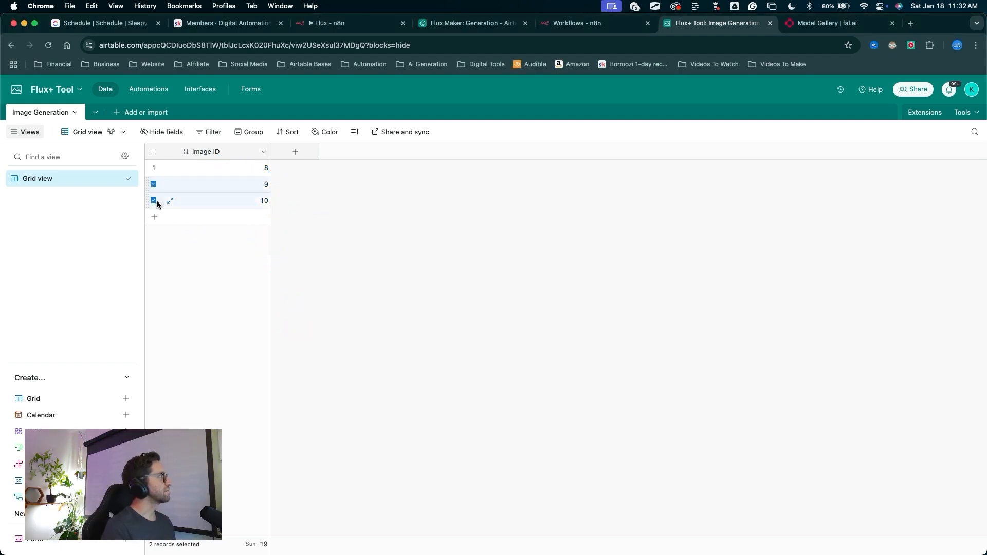
{"action": "right_click", "coordinate": [197, 205]}
{"action": "left_click", "coordinate": [242, 247]}
{"action": "mouse_move", "coordinate": [332, 324]}
{"action": "left_mouse_down"}
{"action": "mouse_move", "coordinate": [260, 203]}
{"action": "mouse_move", "coordinate": [208, 178]}
{"action": "left_mouse_up"}
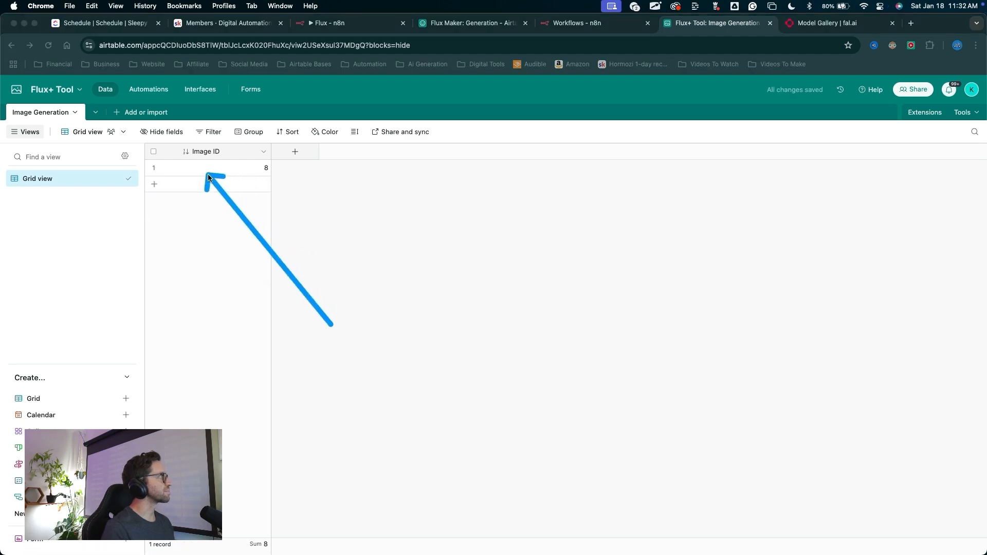
{"action": "left_click", "coordinate": [304, 322]}
Step: Create a Long text field named Prompt next to the Image ID field
{"action": "left_click_drag", "start_coordinate": [308, 364], "coordinate": [299, 153]}
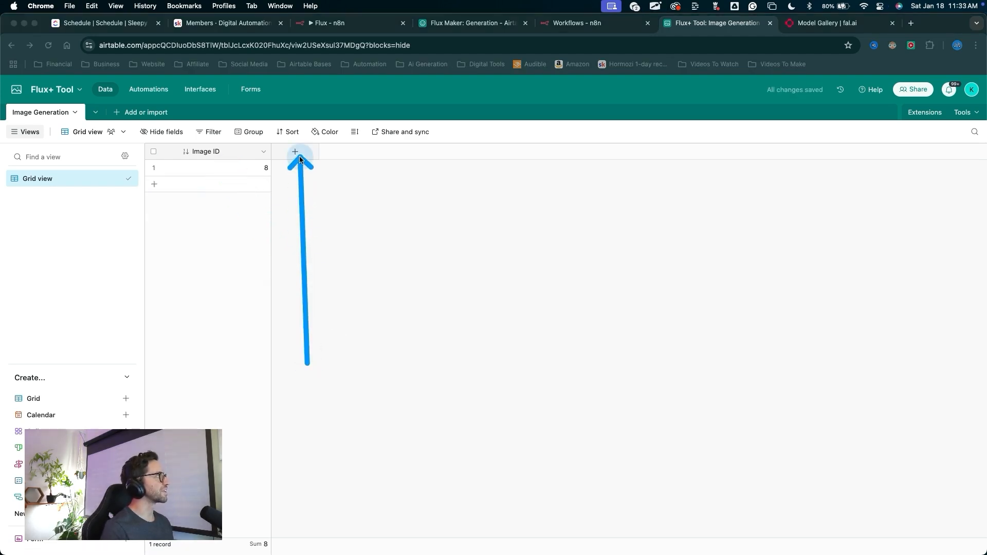
{"action": "left_click", "coordinate": [296, 152]}
{"action": "type", "text": "Prompt"}
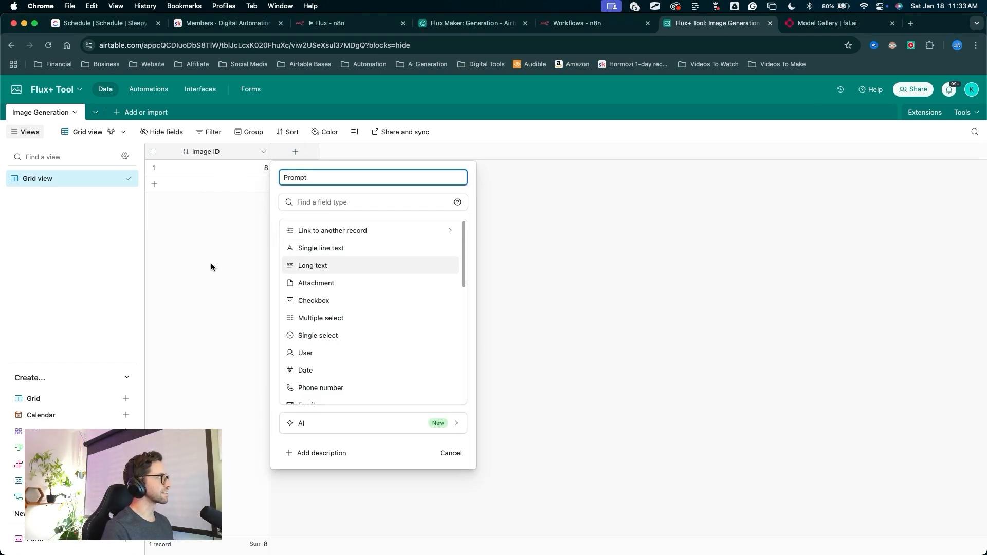
{"action": "left_click_drag", "start_coordinate": [209, 273], "coordinate": [308, 258]}
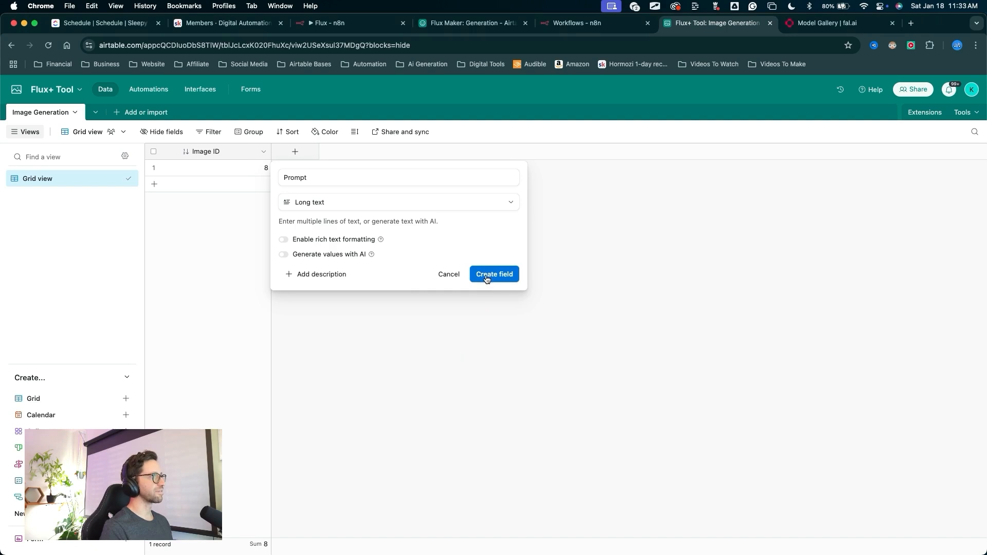
{"action": "left_click", "coordinate": [487, 276]}
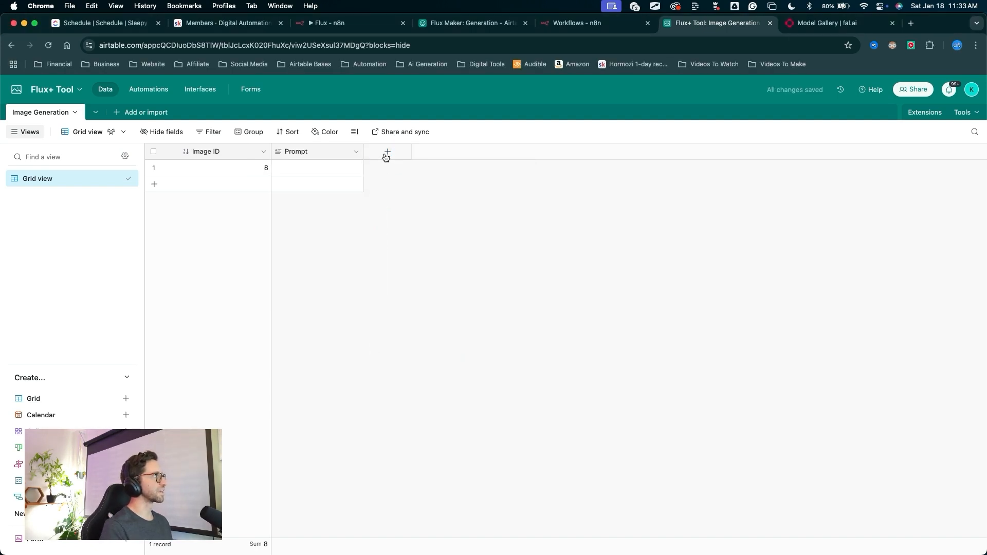
Step: Start a new field named Video Orientation after Prompt and make it a Single select field
{"action": "left_click", "coordinate": [388, 152]}
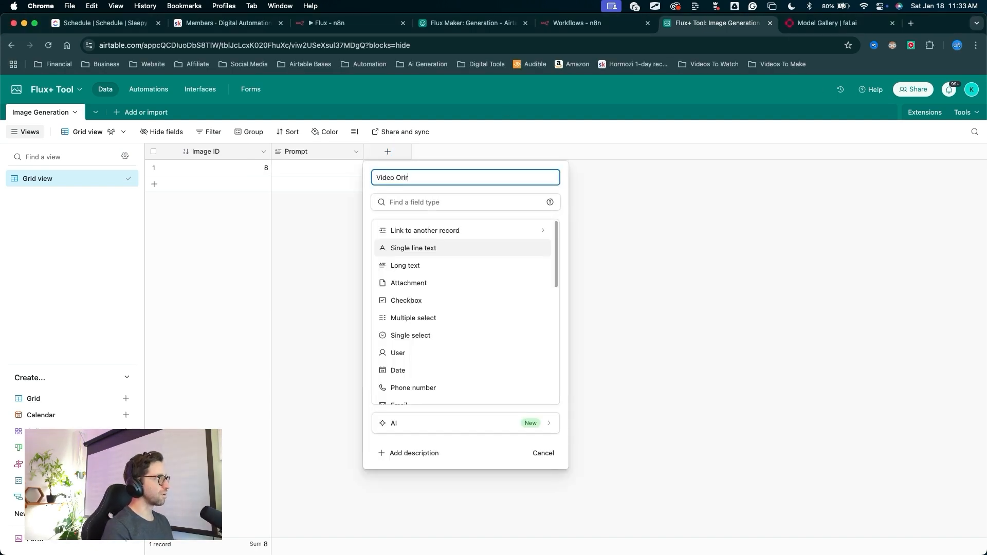
{"action": "type", "text": "Video Orientation"}
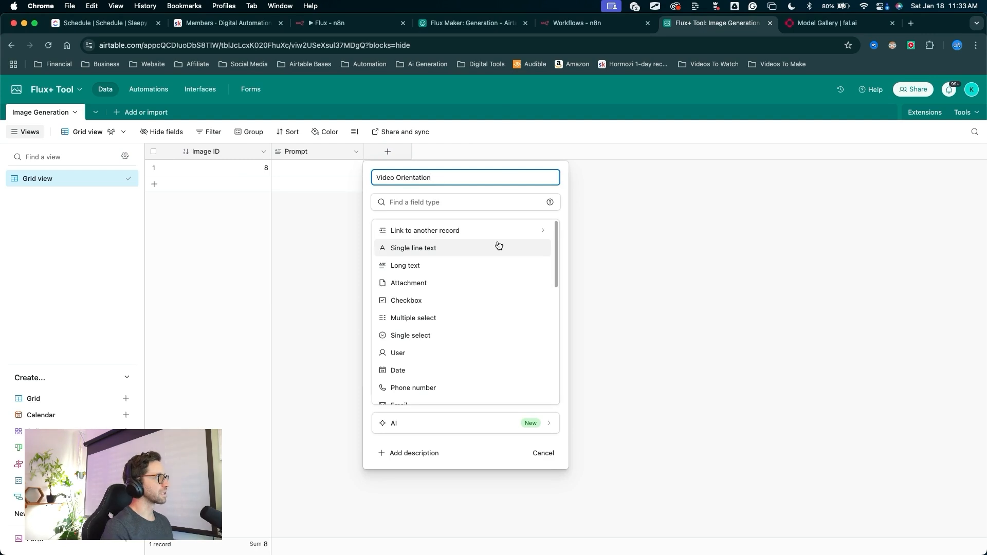
{"action": "left_click_drag", "start_coordinate": [307, 345], "coordinate": [375, 343]}
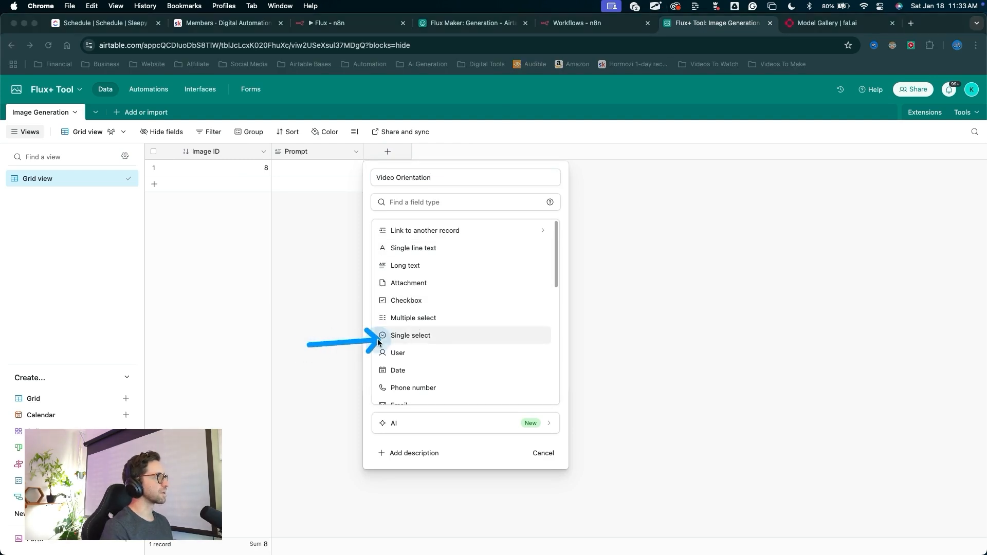
{"action": "left_click", "coordinate": [380, 336]}
Step: Add the options Portrait, Landscape and Square to the Video Orientation field
{"action": "mouse_move", "coordinate": [395, 465]}
{"action": "left_mouse_down"}
{"action": "mouse_move", "coordinate": [393, 367]}
{"action": "mouse_move", "coordinate": [374, 326]}
{"action": "mouse_move", "coordinate": [391, 308]}
{"action": "mouse_move", "coordinate": [439, 325]}
{"action": "mouse_move", "coordinate": [393, 311]}
{"action": "mouse_move", "coordinate": [417, 316]}
{"action": "left_mouse_up"}
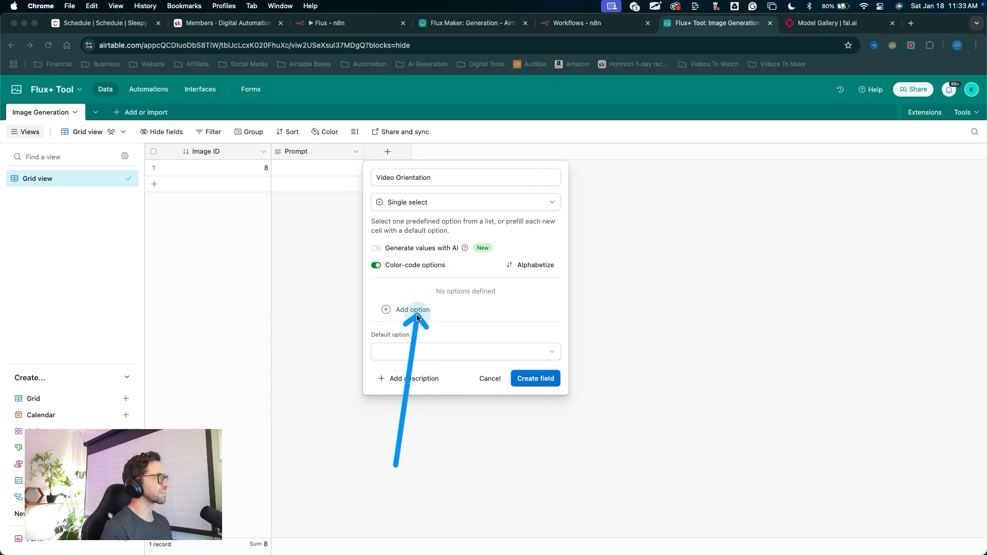
{"action": "left_click", "coordinate": [412, 312]}
{"action": "type", "text": "Po"}
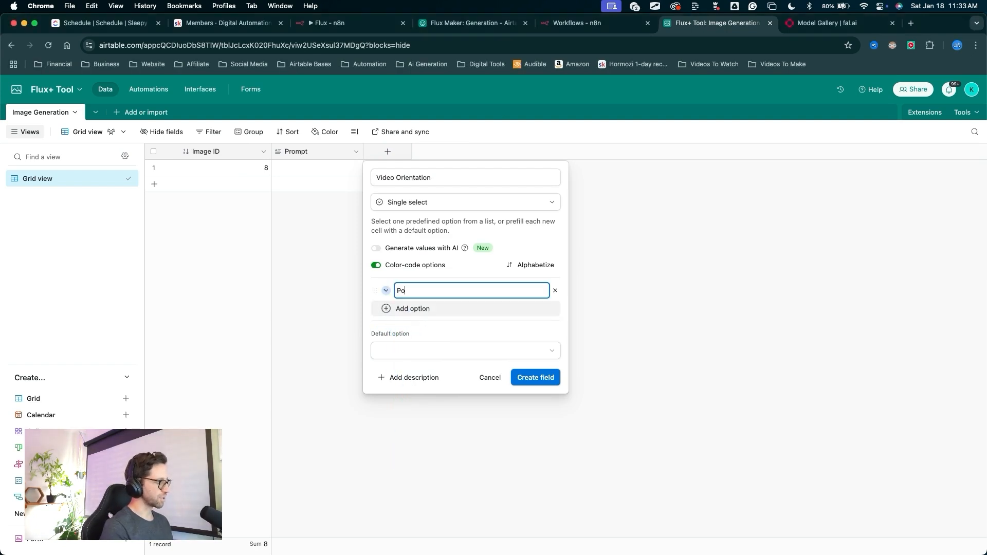
{"action": "type", "text": "rtrait"}
{"action": "key", "text": "Return"}
{"action": "type", "text": "Landsc"}
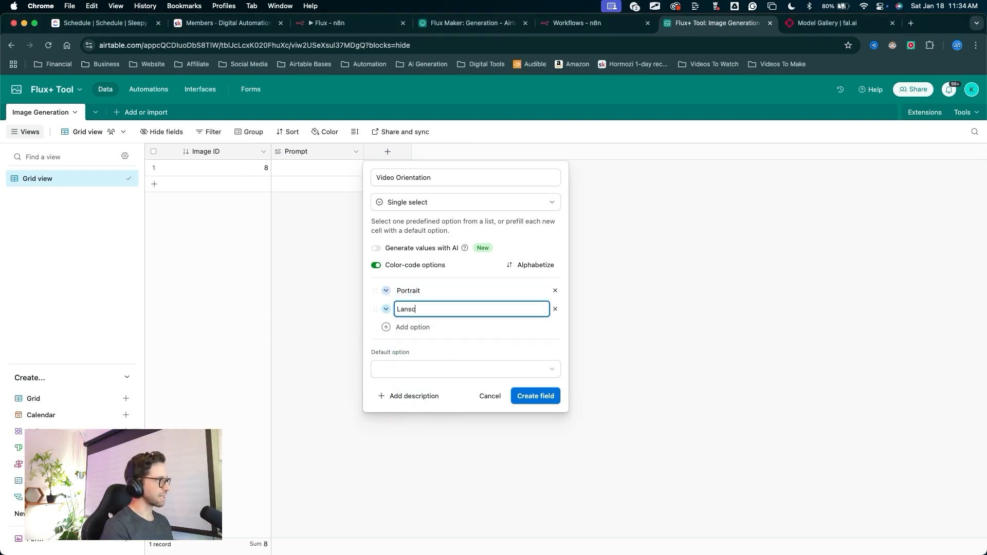
{"action": "type", "text": "ape"}
{"action": "key", "text": "Return"}
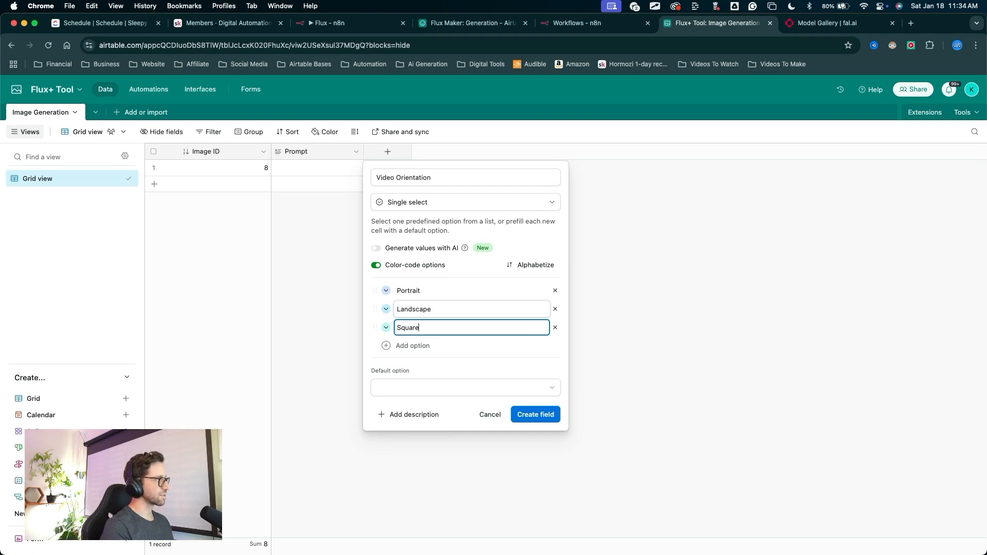
{"action": "key", "text": "ctrl+a"}
Step: Color the Portrait option pink, Landscape cyan and Square light purple, and create the Video Orientation field
{"action": "mouse_move", "coordinate": [261, 404]}
{"action": "left_mouse_down"}
{"action": "mouse_move", "coordinate": [425, 286]}
{"action": "mouse_move", "coordinate": [396, 293]}
{"action": "mouse_move", "coordinate": [409, 249]}
{"action": "mouse_move", "coordinate": [380, 291]}
{"action": "mouse_move", "coordinate": [380, 280]}
{"action": "left_mouse_up"}
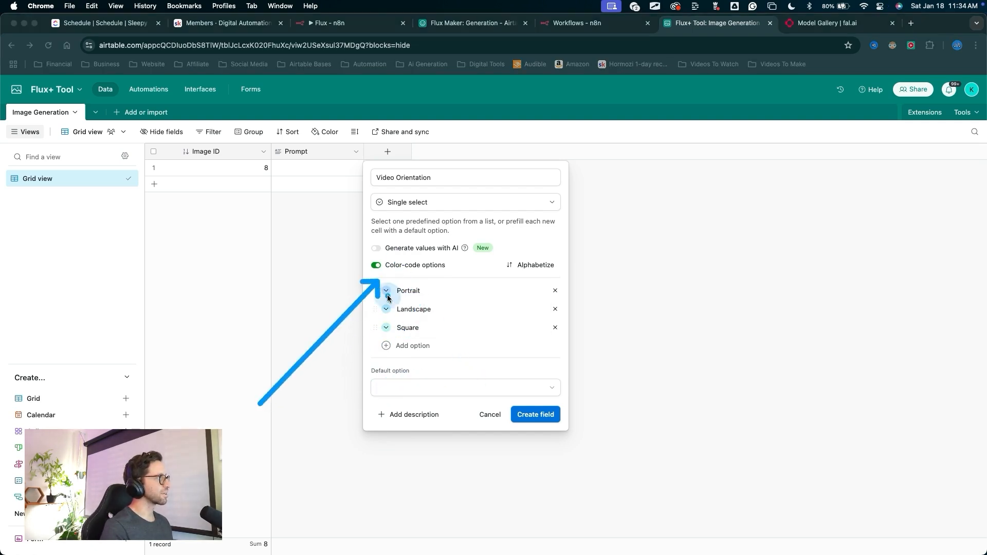
{"action": "key", "text": "Escape"}
{"action": "left_click", "coordinate": [386, 292]}
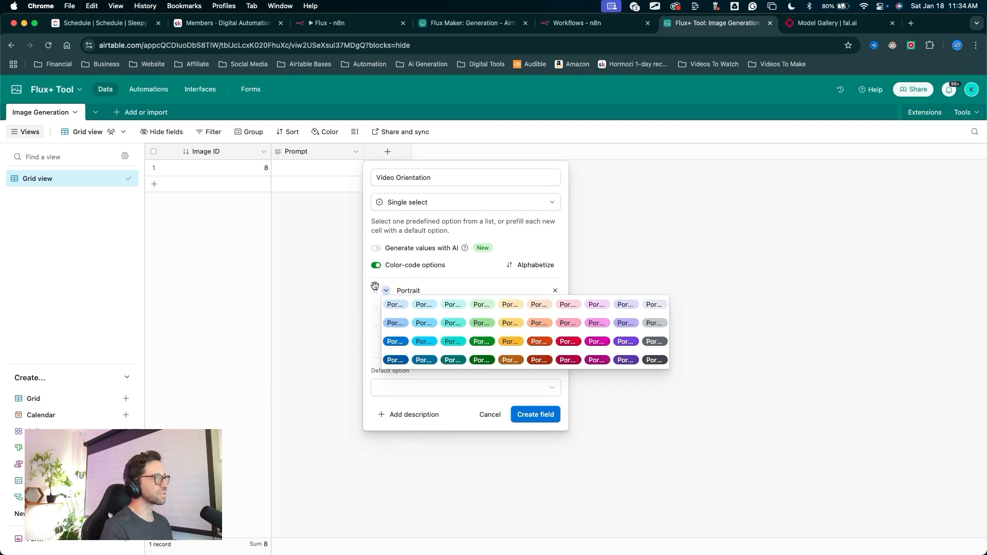
{"action": "left_click", "coordinate": [568, 323]}
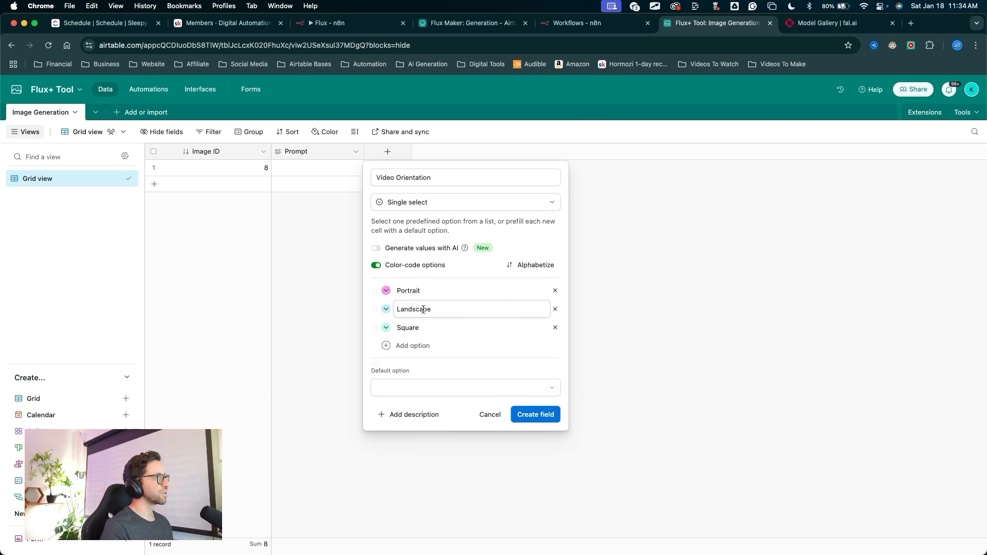
{"action": "left_click", "coordinate": [386, 328]}
{"action": "left_click", "coordinate": [634, 368]}
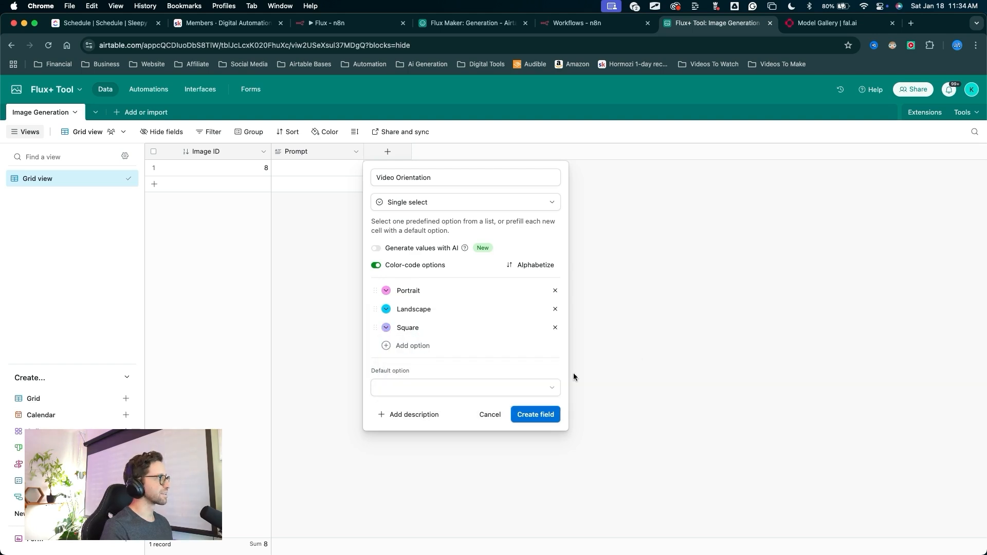
{"action": "left_click", "coordinate": [533, 413]}
Step: Start a new field named Aspect Ratio after the Video Orientation field
{"action": "left_click", "coordinate": [481, 153]}
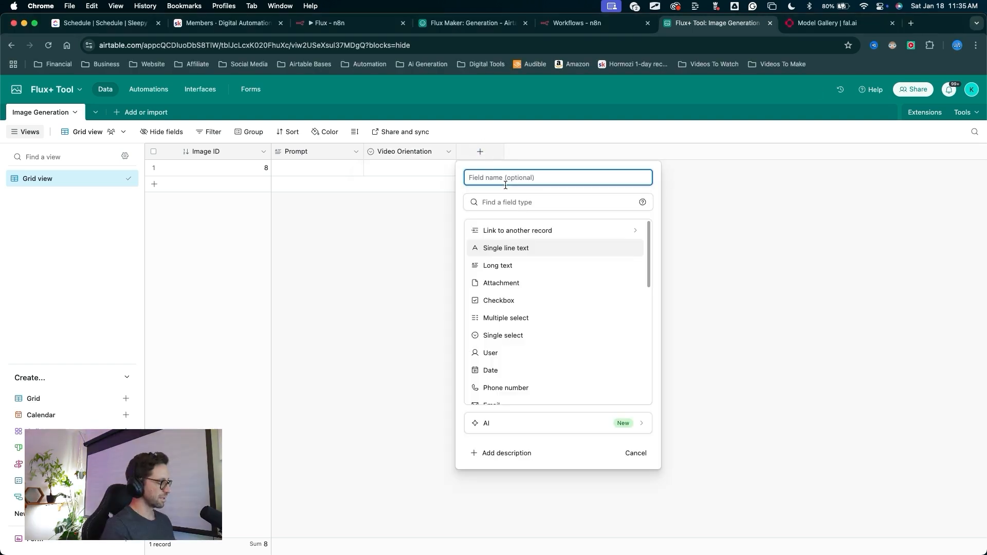
{"action": "type", "text": "Aspect Ra"}
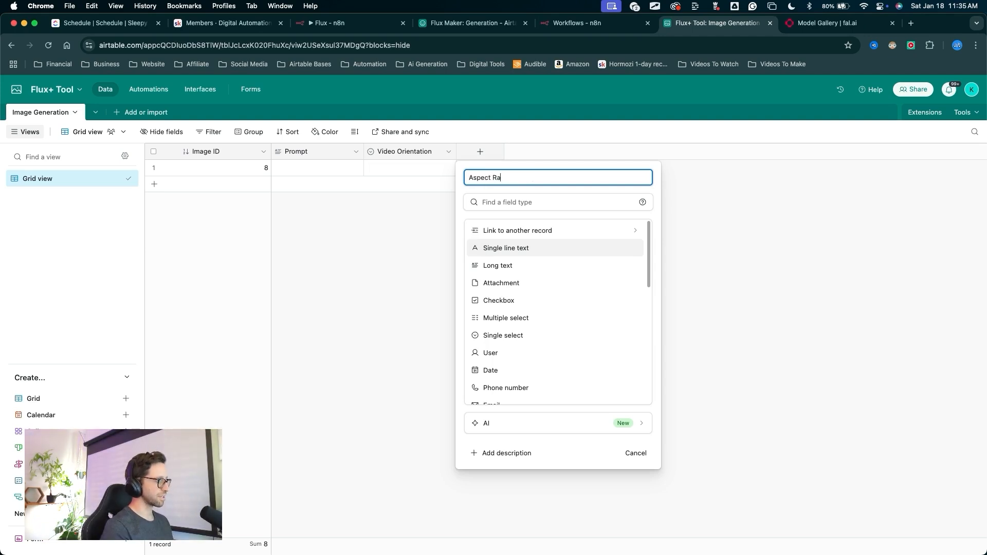
{"action": "type", "text": "tio"}
Step: Make the field a Formula with SWITCH on {Video Orientation}: "Portrait" to "9:16", "Landscape" to "16:9", "Square" to "1:1", and "" as default
{"action": "scroll", "coordinate": [502, 280], "scroll_direction": "down", "scroll_amount": 5}
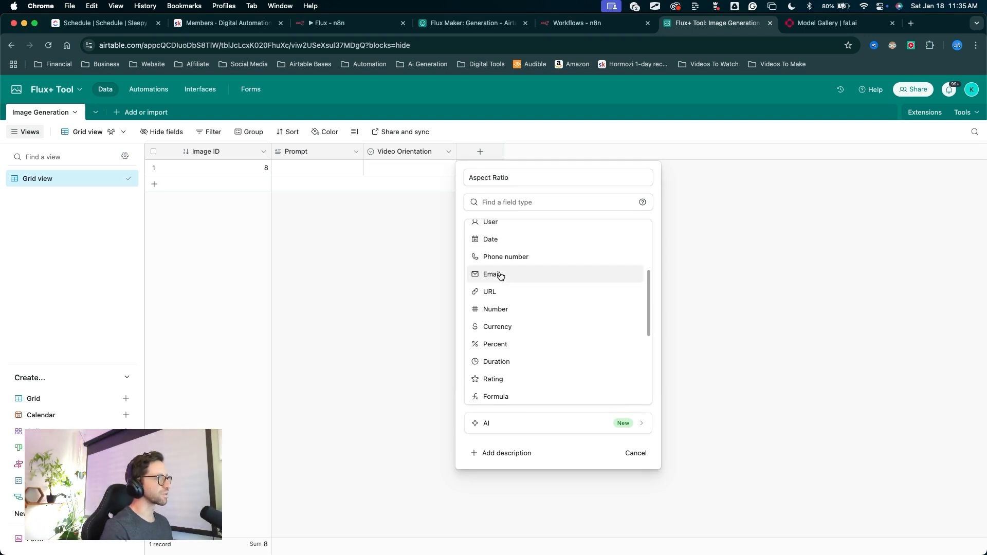
{"action": "scroll", "coordinate": [501, 278], "scroll_direction": "down", "scroll_amount": 4}
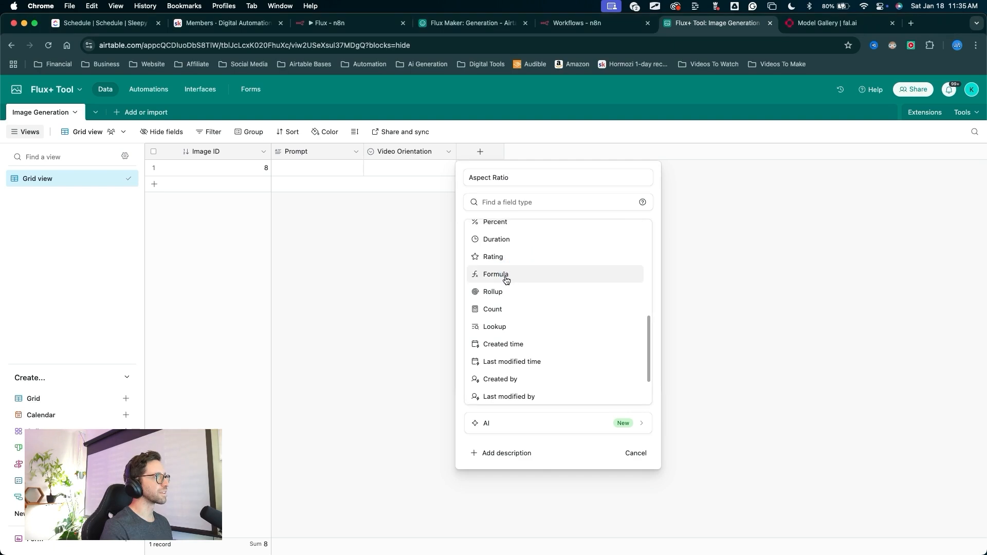
{"action": "left_click", "coordinate": [507, 280]}
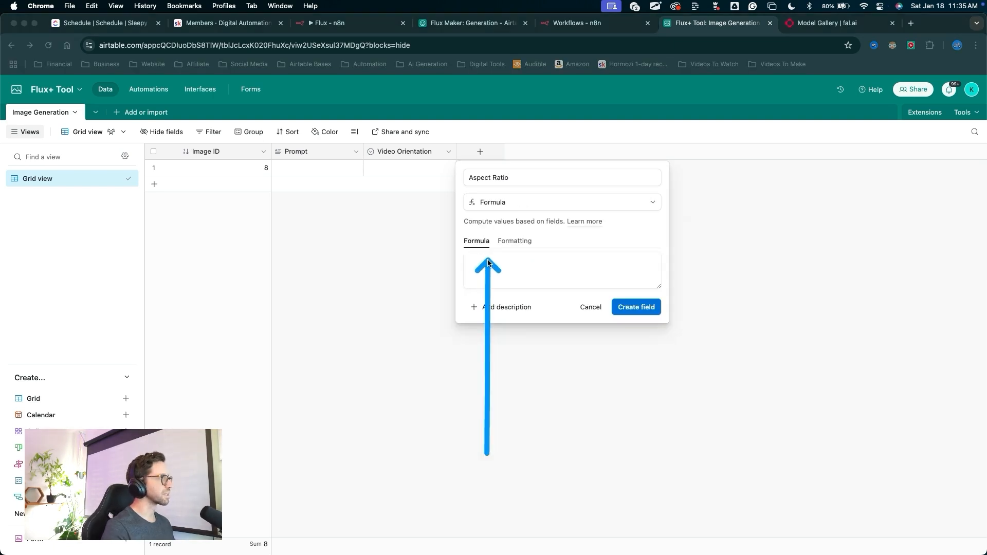
{"action": "left_click", "coordinate": [488, 263]}
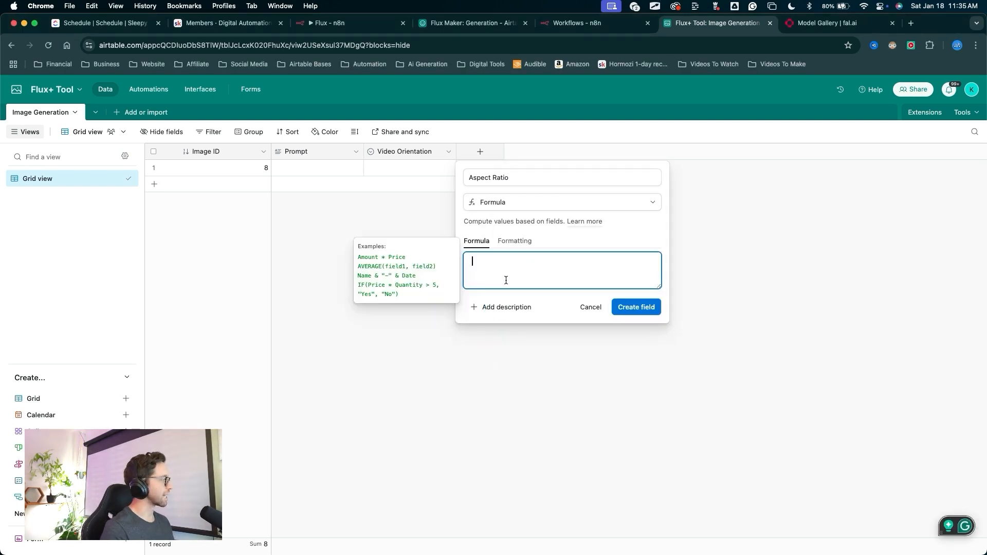
{"action": "type", "text": "SWITCH(     {Video Orientation},     \"Portrait\", \"9:16\",     \"Landscape\", \"16:9\",     \"Square\", \"1:1\",     \"\" )"}
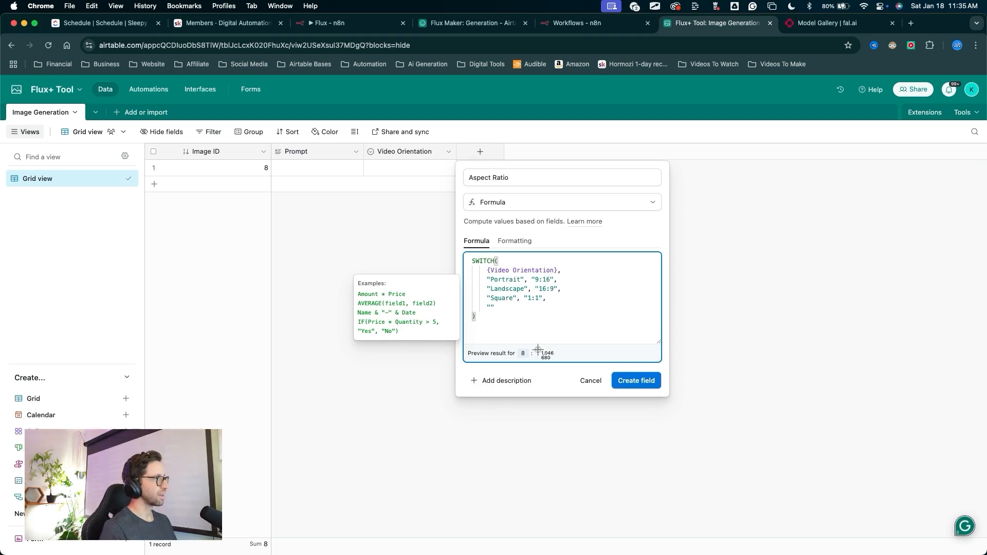
Step: Capture the formula as a screenshot, attach it in a new ChatGPT chat and send "please write this so I can copy"
{"action": "left_click_drag", "start_coordinate": [466, 255], "coordinate": [595, 335]}
{"action": "left_click", "coordinate": [595, 335]}
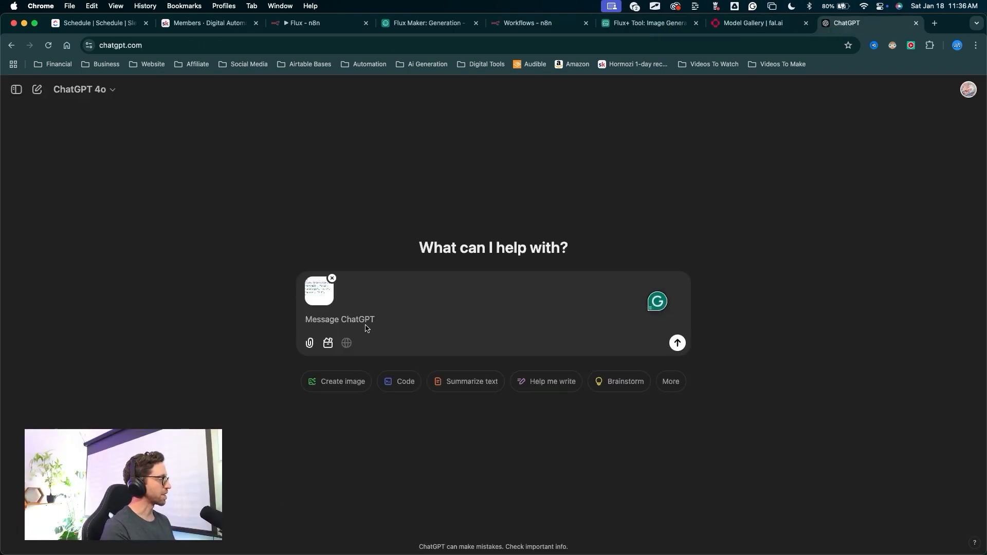
{"action": "type", "text": "please write this so I can copy"}
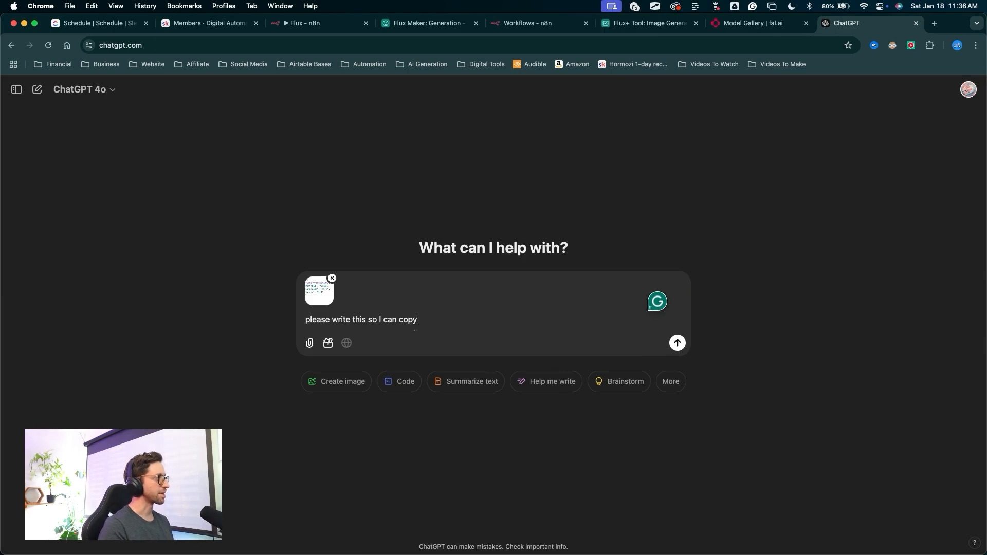
{"action": "key", "text": "Return"}
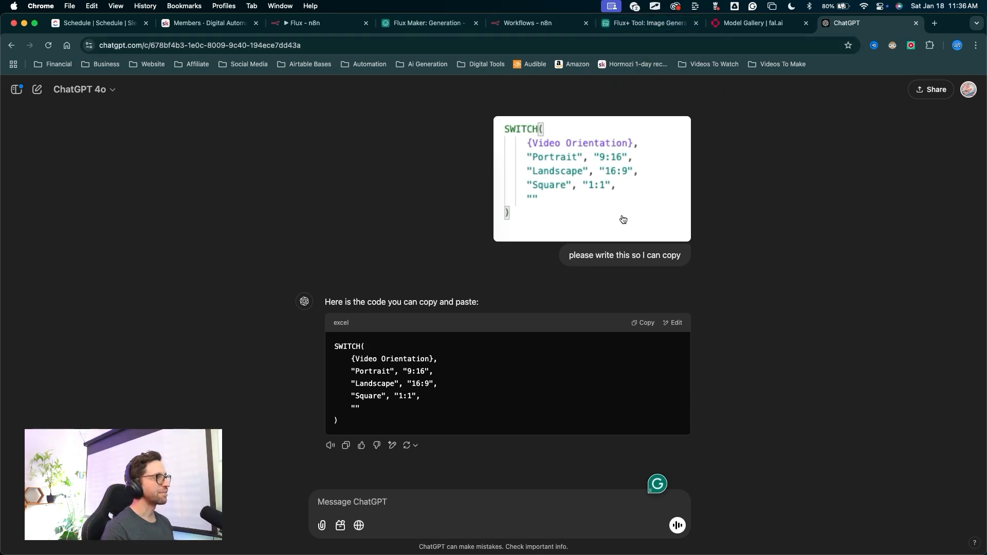
Step: Return to the Flux+ Tool base in Airtable and create the Aspect Ratio formula field
{"action": "left_click", "coordinate": [649, 23]}
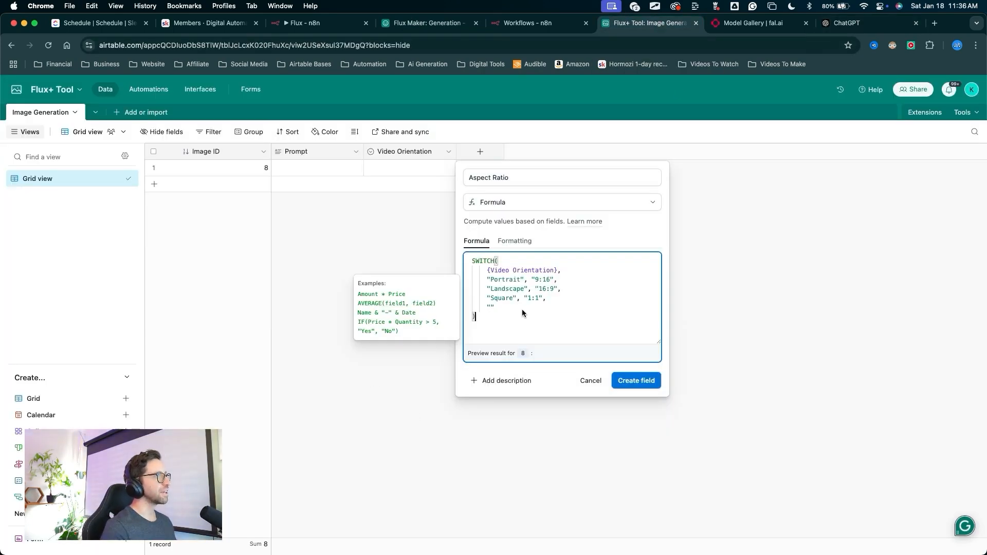
{"action": "left_click", "coordinate": [493, 307]}
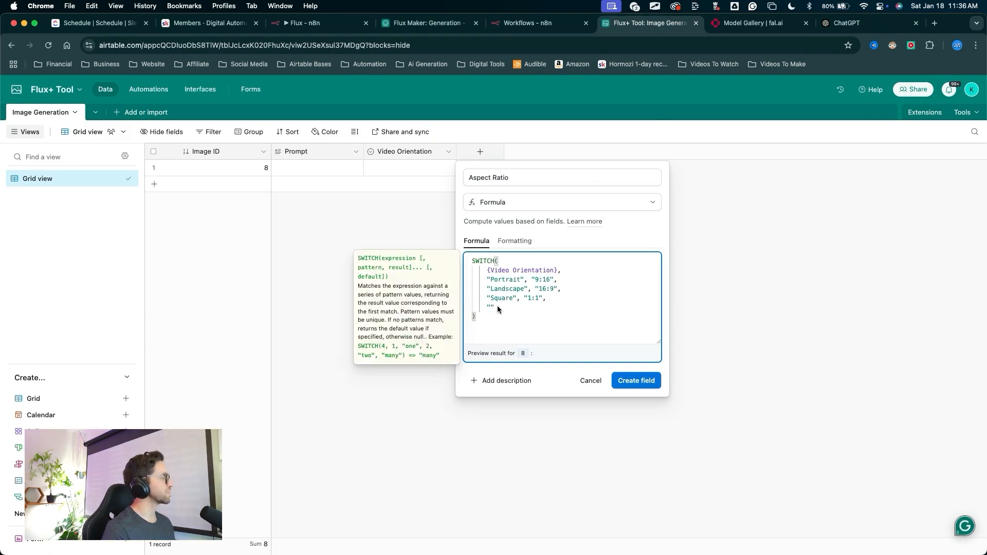
{"action": "mouse_move", "coordinate": [766, 314]}
{"action": "left_mouse_down"}
{"action": "mouse_move", "coordinate": [588, 279]}
{"action": "mouse_move", "coordinate": [525, 280]}
{"action": "left_mouse_up"}
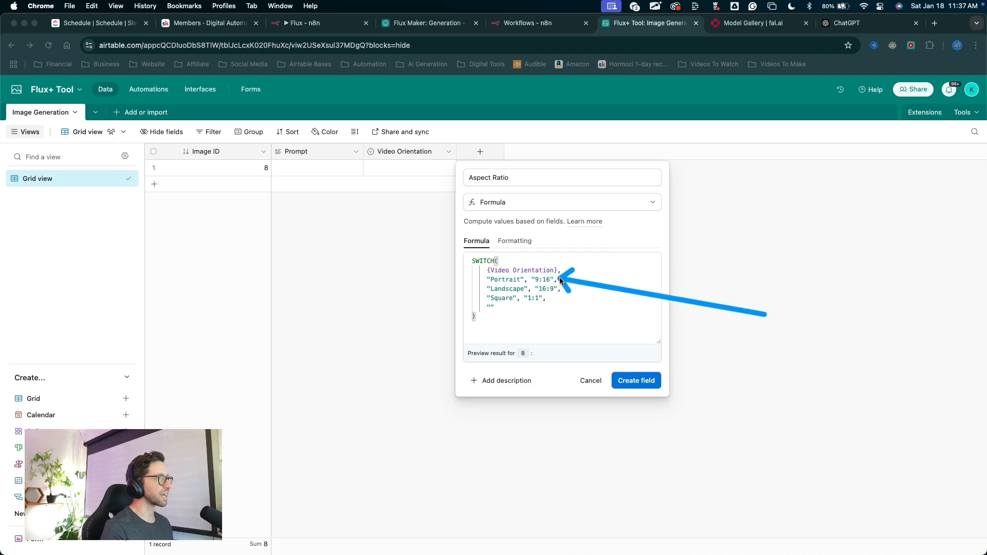
{"action": "key", "text": "Escape"}
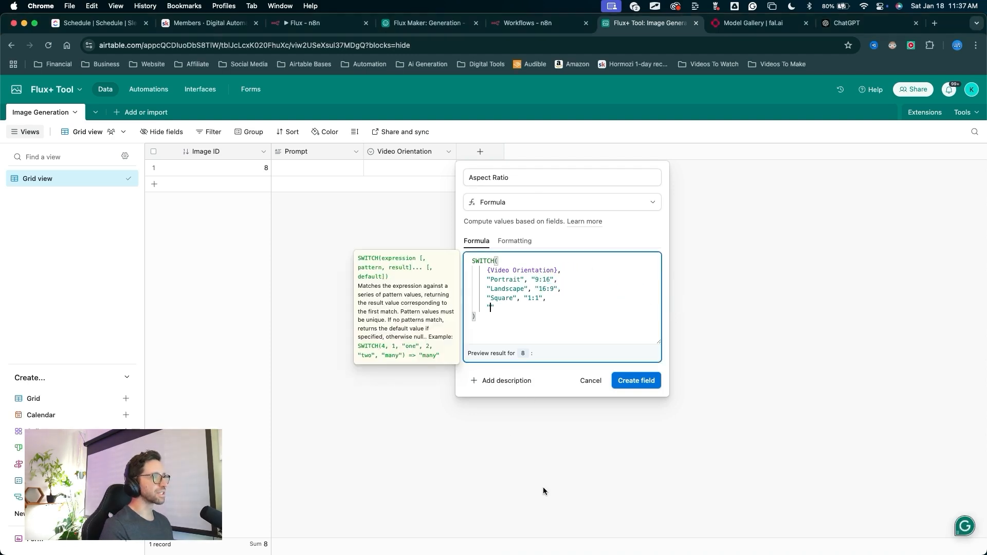
{"action": "left_click_drag", "start_coordinate": [523, 504], "coordinate": [627, 396]}
{"action": "key", "text": "Escape"}
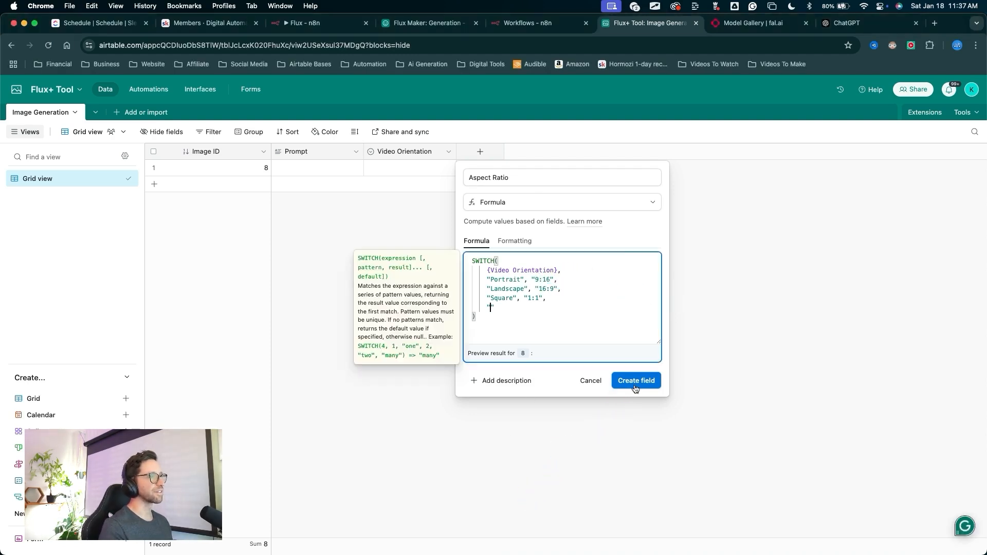
{"action": "left_click", "coordinate": [635, 381]}
Step: Set the first record's Video Orientation to Portrait
{"action": "left_click_drag", "start_coordinate": [371, 341], "coordinate": [379, 178]}
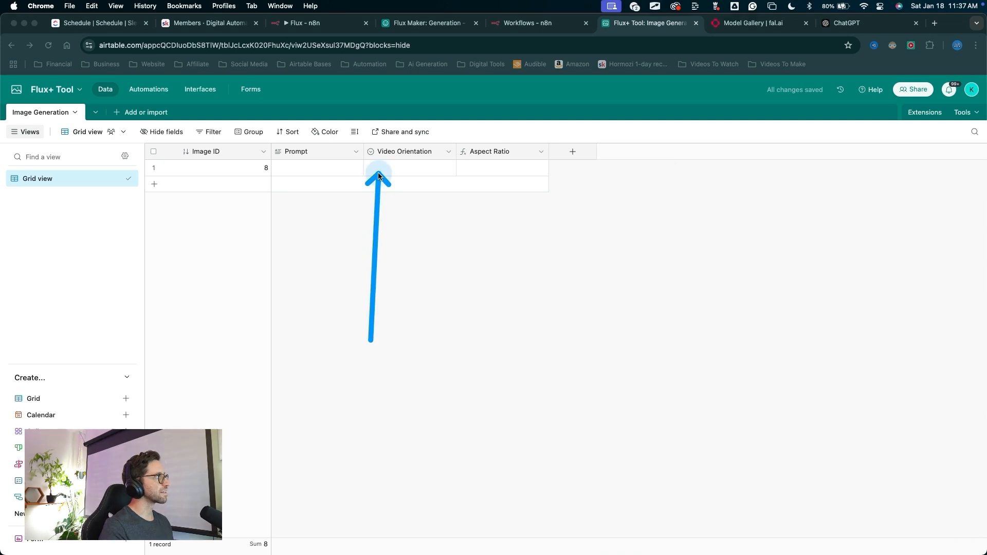
{"action": "key", "text": "Escape"}
{"action": "left_click", "coordinate": [378, 169]}
{"action": "left_click", "coordinate": [378, 168]}
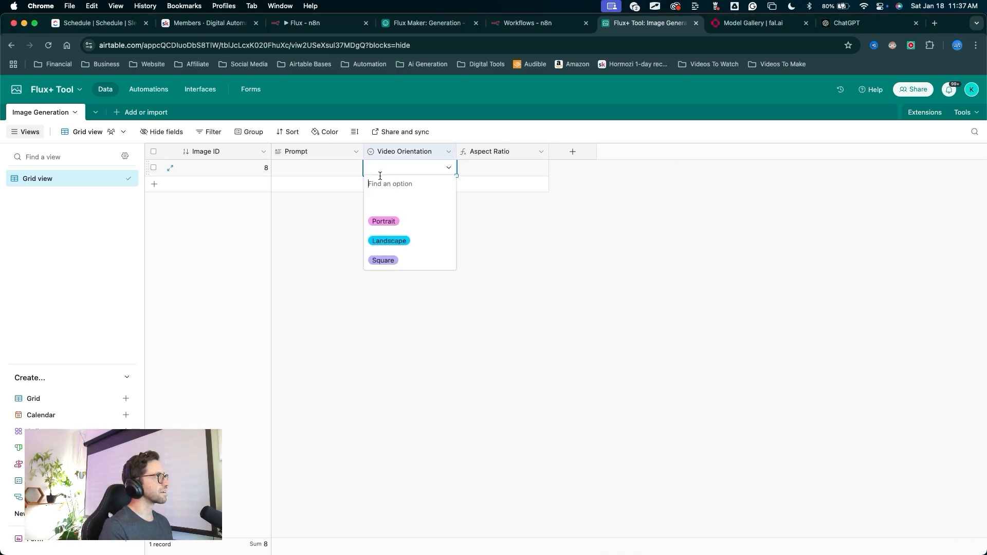
{"action": "left_click", "coordinate": [386, 222]}
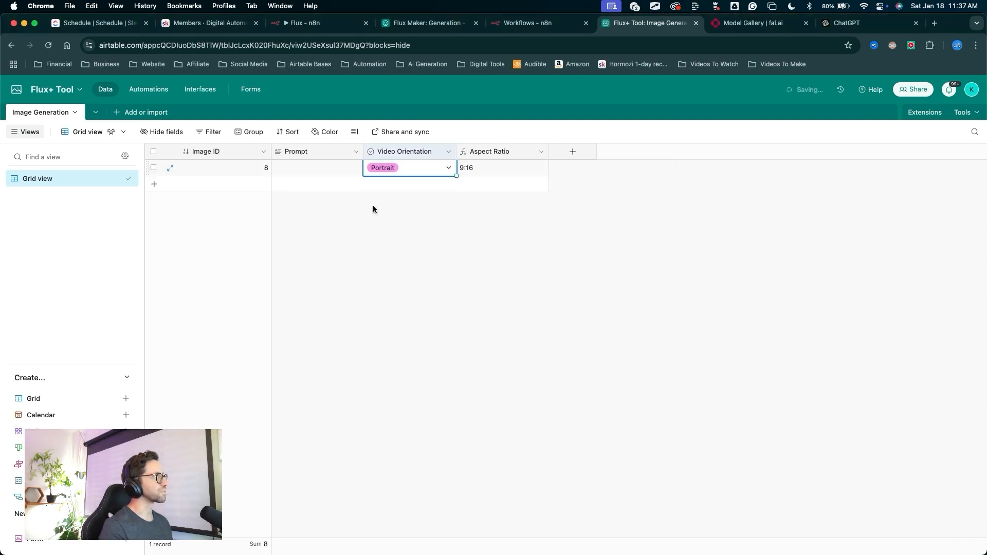
{"action": "mouse_move", "coordinate": [477, 353]}
{"action": "left_mouse_down"}
{"action": "mouse_move", "coordinate": [474, 178]}
{"action": "mouse_move", "coordinate": [488, 173]}
{"action": "mouse_move", "coordinate": [477, 163]}
{"action": "mouse_move", "coordinate": [489, 174]}
{"action": "mouse_move", "coordinate": [407, 174]}
{"action": "mouse_move", "coordinate": [479, 181]}
{"action": "mouse_move", "coordinate": [388, 177]}
{"action": "left_mouse_up"}
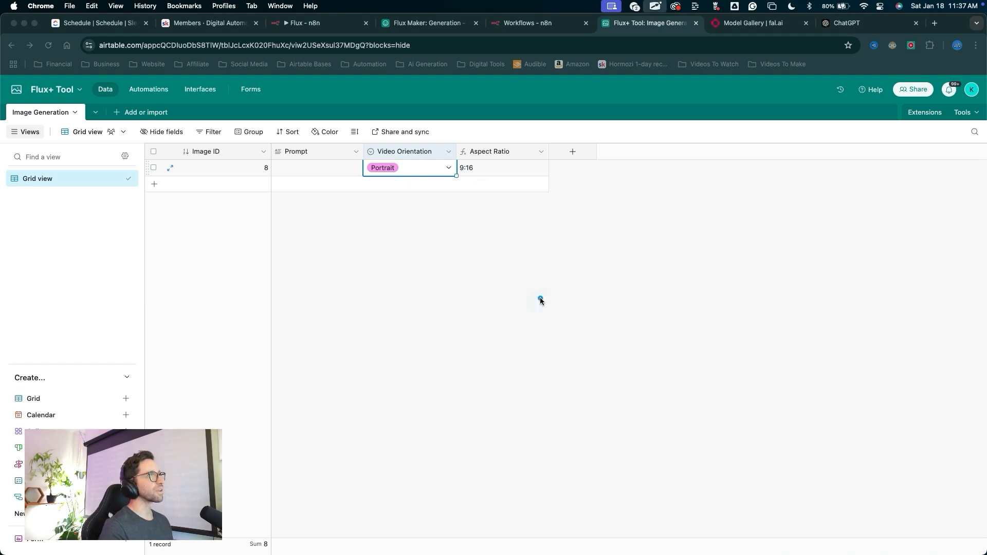
Step: Start a new field named Flux Realism Image Size after the Aspect Ratio field
{"action": "left_click_drag", "start_coordinate": [541, 302], "coordinate": [573, 156]}
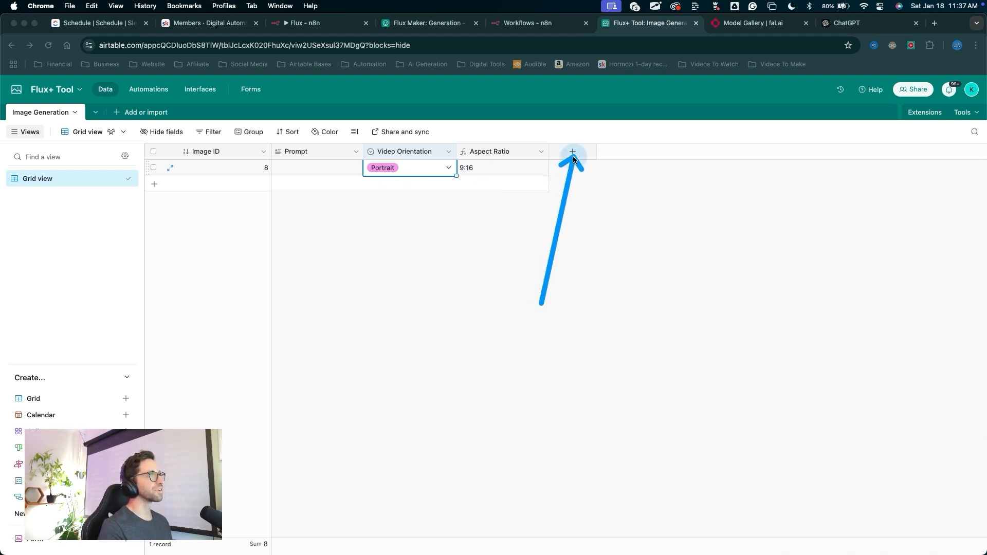
{"action": "left_click", "coordinate": [573, 154]}
{"action": "type", "text": "Flux Realism"}
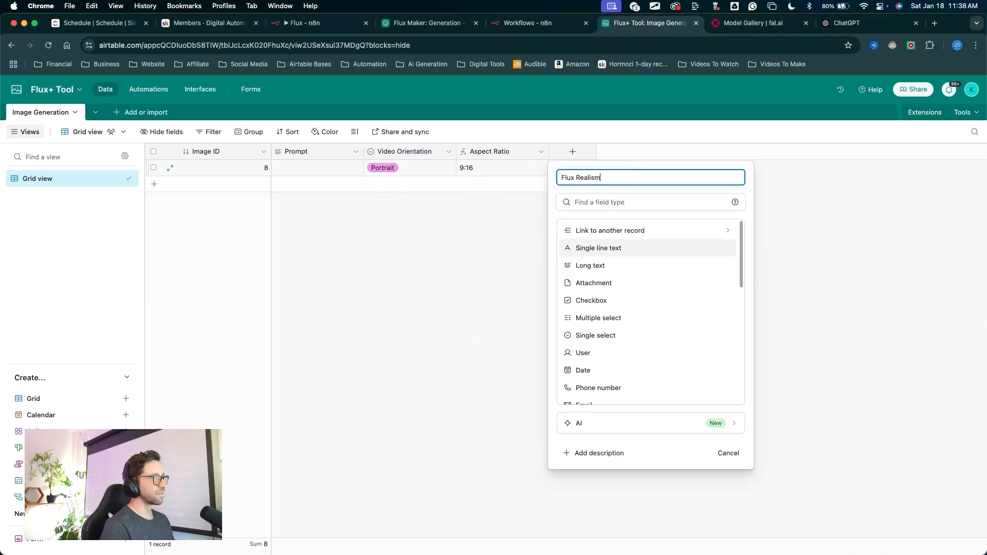
{"action": "type", "text": " IMage Size"}
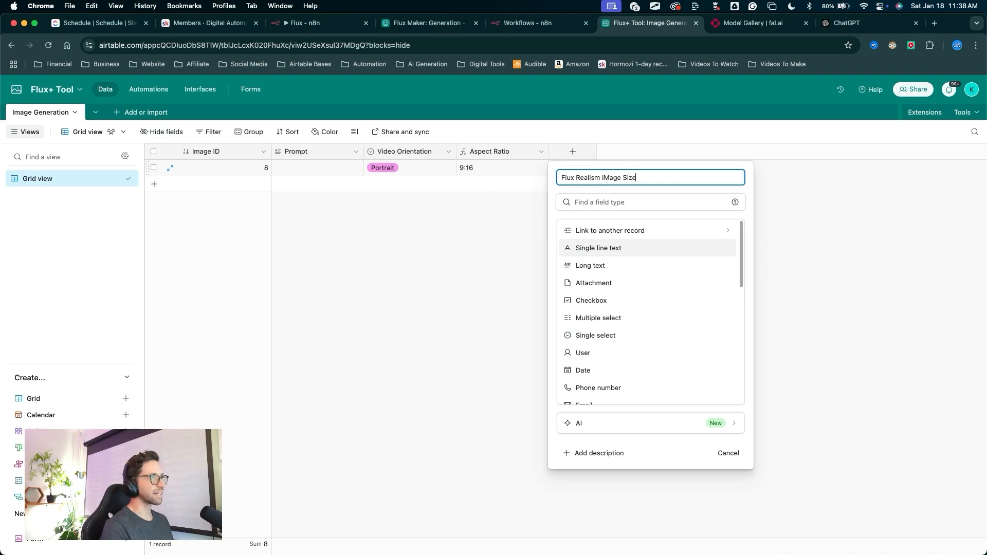
{"action": "key", "text": "BackSpace"}
{"action": "key", "text": "BackSpace"}
{"action": "key", "text": "BackSpace"}
{"action": "key", "text": "BackSpace"}
{"action": "key", "text": "BackSpace"}
{"action": "key", "text": "BackSpace"}
{"action": "key", "text": "BackSpace"}
{"action": "key", "text": "BackSpace"}
{"action": "key", "text": "BackSpace"}
{"action": "type", "text": "mage"}
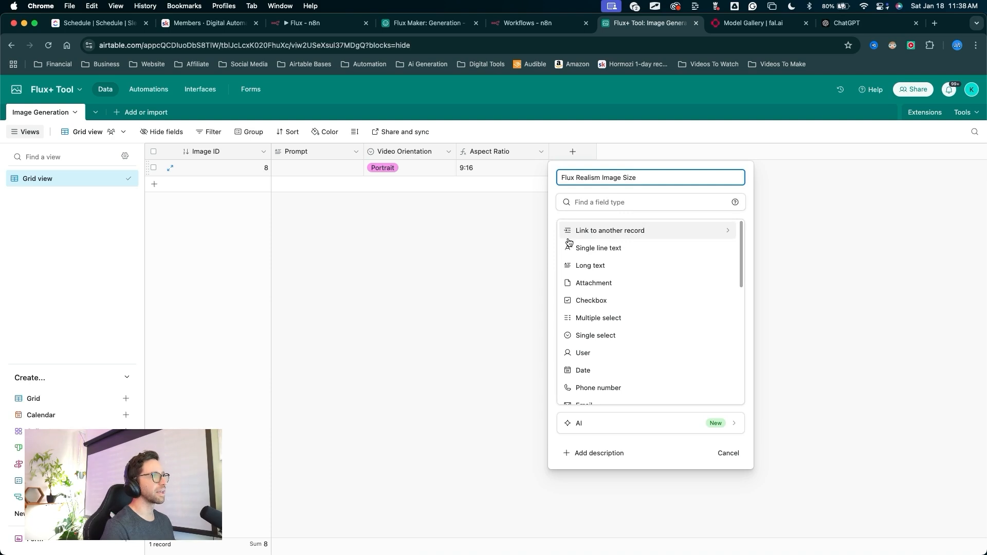
Step: Create it as a Formula with SWITCH on {Video Orientation}: "Portrait" to "portrait_16_9", "Landscape" to "landscape_16_9", "Square" to "square", and "" as default
{"action": "scroll", "coordinate": [575, 278], "scroll_direction": "down", "scroll_amount": 6}
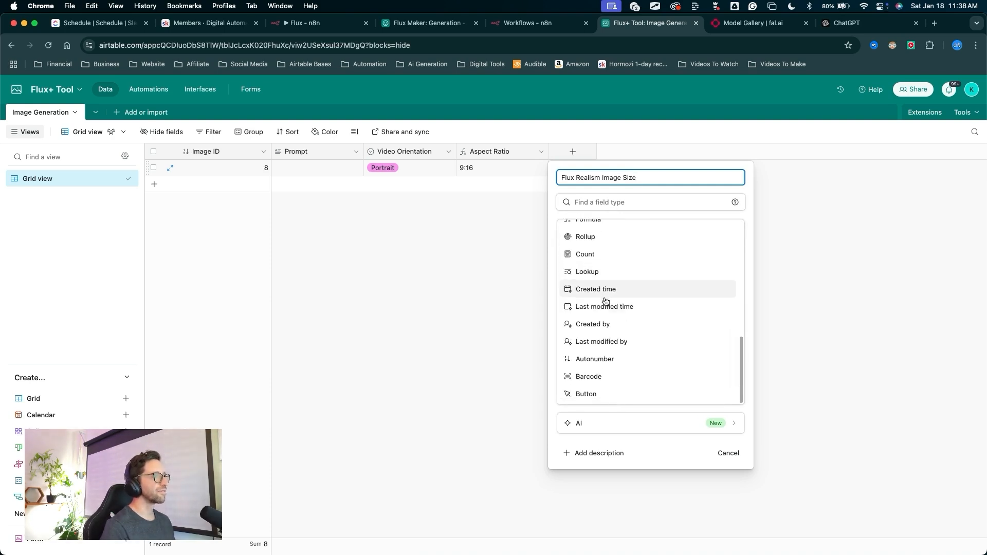
{"action": "scroll", "coordinate": [605, 293], "scroll_direction": "up", "scroll_amount": 2}
{"action": "left_click_drag", "start_coordinate": [656, 228], "coordinate": [615, 260]}
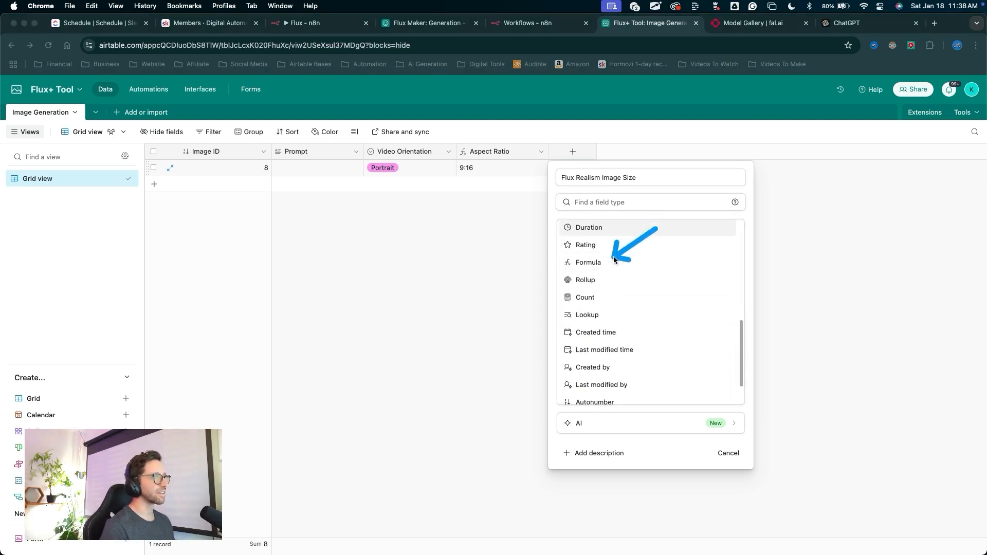
{"action": "left_click", "coordinate": [612, 262]}
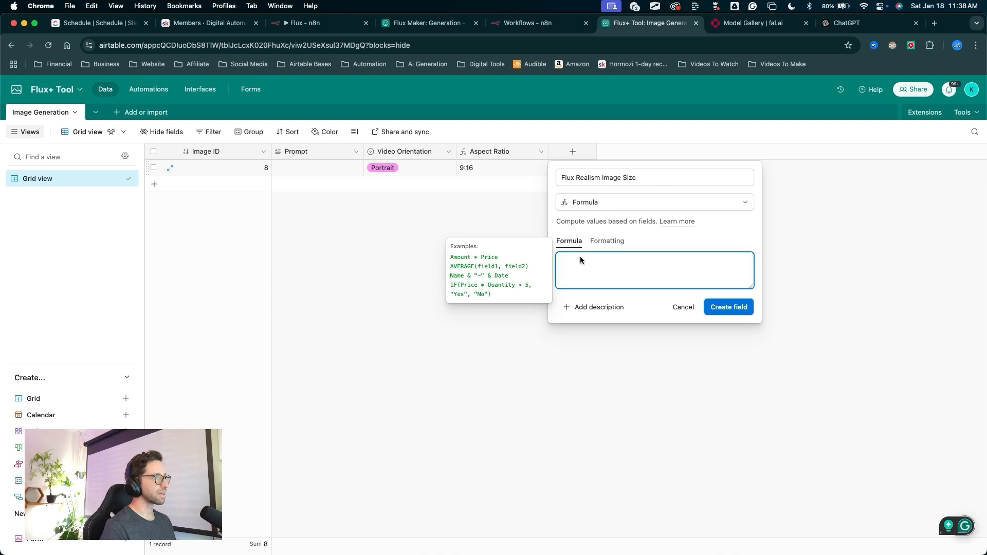
{"action": "type", "text": "SWITCH(     {Video Orientation},     \"Portrait\", \"portrait_16_9\",     \"Landscape\", \"landscape_16_9\",     \"Square\", \"square\",     \"\" )"}
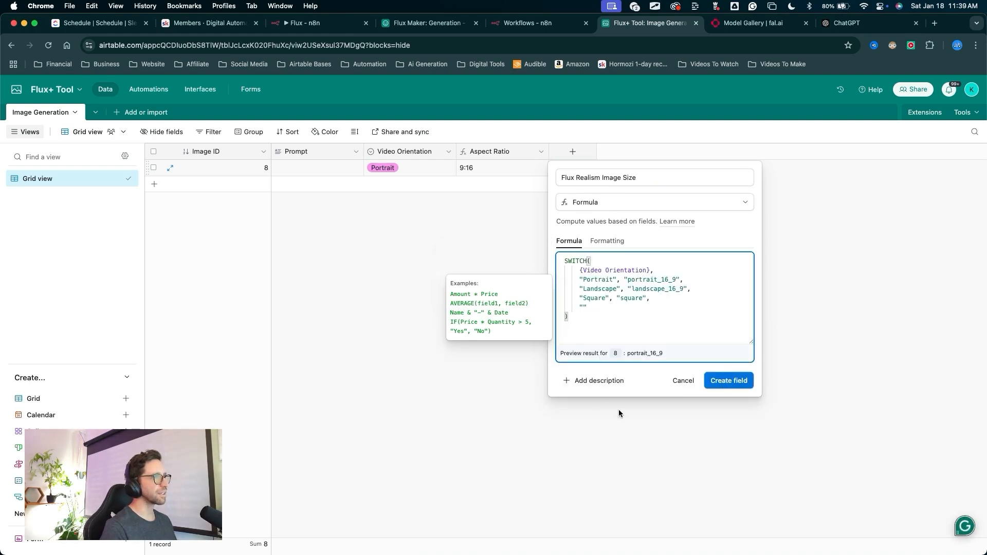
{"action": "mouse_move", "coordinate": [619, 416]}
{"action": "left_mouse_down"}
{"action": "mouse_move", "coordinate": [590, 260]}
{"action": "mouse_move", "coordinate": [609, 283]}
{"action": "mouse_move", "coordinate": [489, 167]}
{"action": "mouse_move", "coordinate": [579, 325]}
{"action": "mouse_move", "coordinate": [589, 303]}
{"action": "mouse_move", "coordinate": [584, 273]}
{"action": "mouse_move", "coordinate": [643, 276]}
{"action": "mouse_move", "coordinate": [599, 271]}
{"action": "mouse_move", "coordinate": [424, 186]}
{"action": "mouse_move", "coordinate": [623, 270]}
{"action": "mouse_move", "coordinate": [616, 283]}
{"action": "mouse_move", "coordinate": [672, 281]}
{"action": "mouse_move", "coordinate": [626, 285]}
{"action": "mouse_move", "coordinate": [668, 286]}
{"action": "mouse_move", "coordinate": [625, 288]}
{"action": "mouse_move", "coordinate": [638, 298]}
{"action": "left_mouse_up"}
{"action": "key", "text": "Escape"}
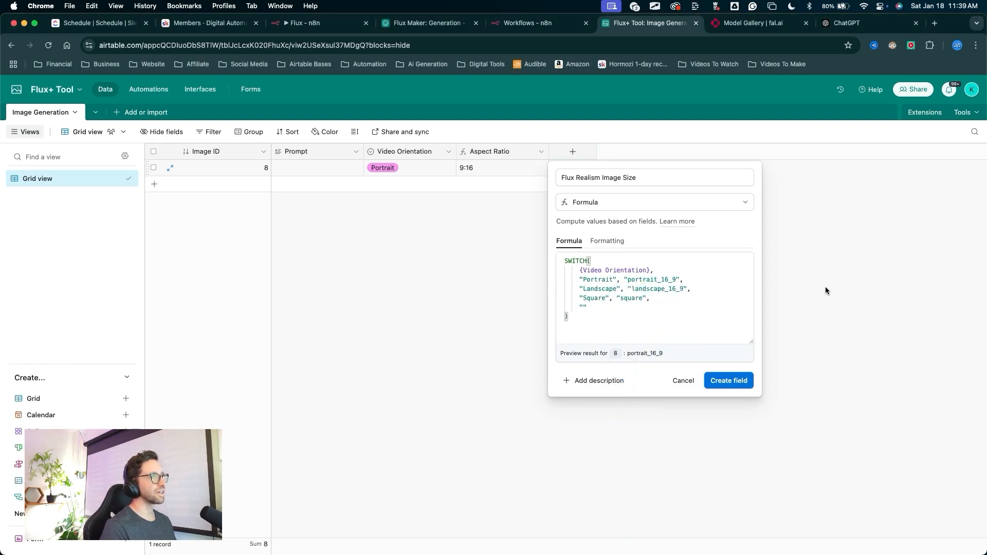
{"action": "left_click_drag", "start_coordinate": [683, 481], "coordinate": [717, 393]}
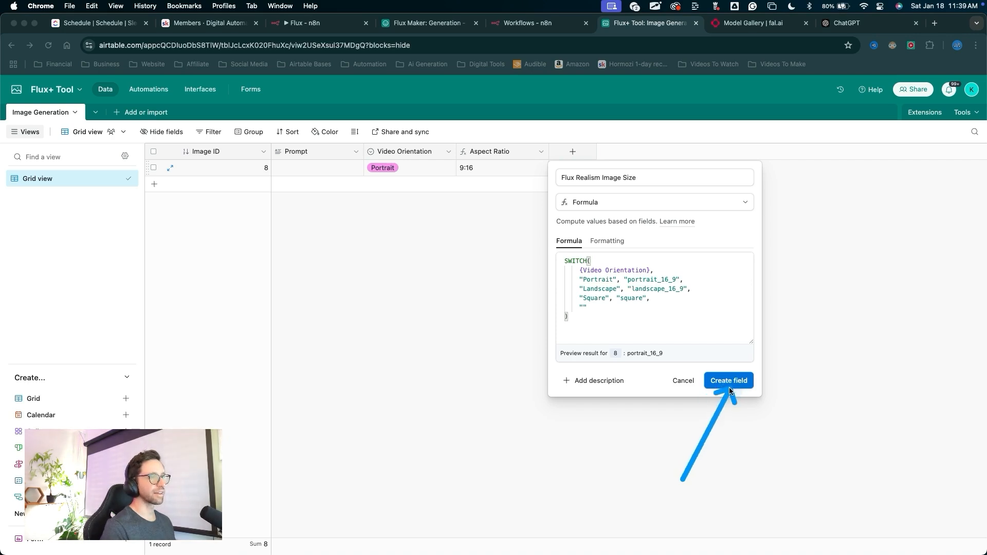
{"action": "left_click", "coordinate": [713, 395]}
{"action": "mouse_move", "coordinate": [506, 333]}
{"action": "left_mouse_down"}
{"action": "mouse_move", "coordinate": [572, 179]}
{"action": "mouse_move", "coordinate": [420, 173]}
{"action": "mouse_move", "coordinate": [473, 157]}
{"action": "mouse_move", "coordinate": [577, 177]}
{"action": "mouse_move", "coordinate": [456, 170]}
{"action": "mouse_move", "coordinate": [603, 178]}
{"action": "mouse_move", "coordinate": [591, 171]}
{"action": "mouse_move", "coordinate": [577, 190]}
{"action": "mouse_move", "coordinate": [589, 175]}
{"action": "left_mouse_up"}
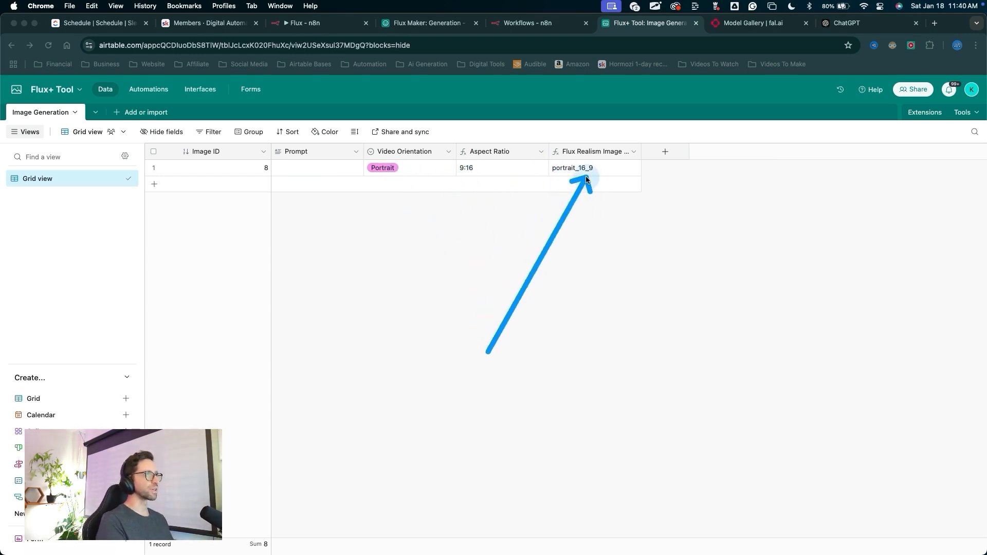
{"action": "key", "text": "Escape"}
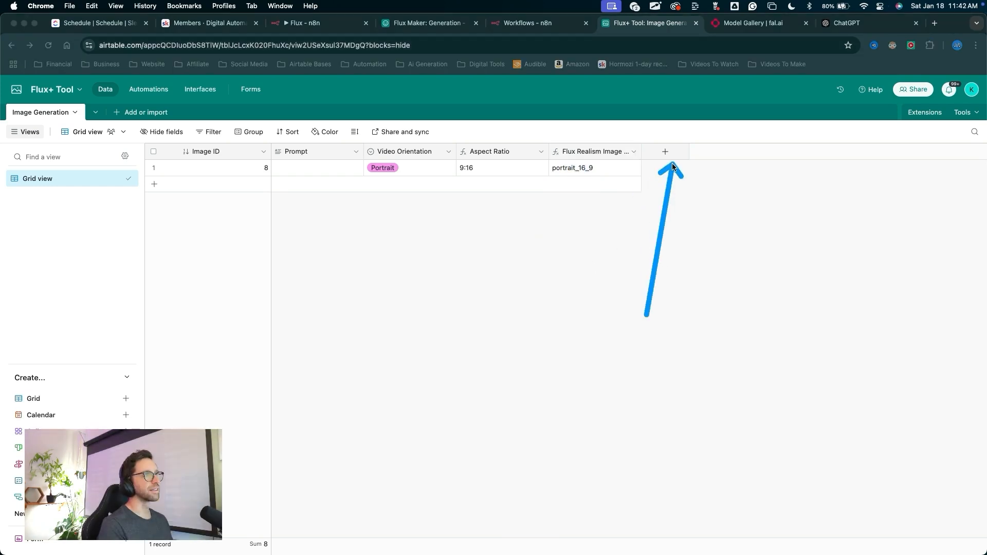
Step: Add an Attachment field named Image after the Flux Realism Image Size field
{"action": "left_click_drag", "start_coordinate": [672, 162], "coordinate": [664, 159]}
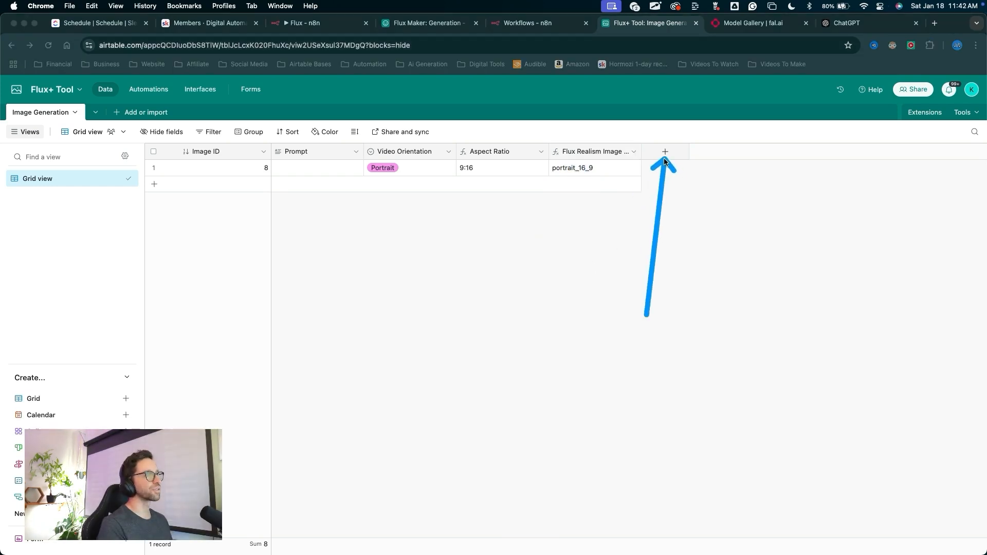
{"action": "key", "text": "Escape"}
{"action": "left_click", "coordinate": [665, 152]}
{"action": "left_click", "coordinate": [683, 282]}
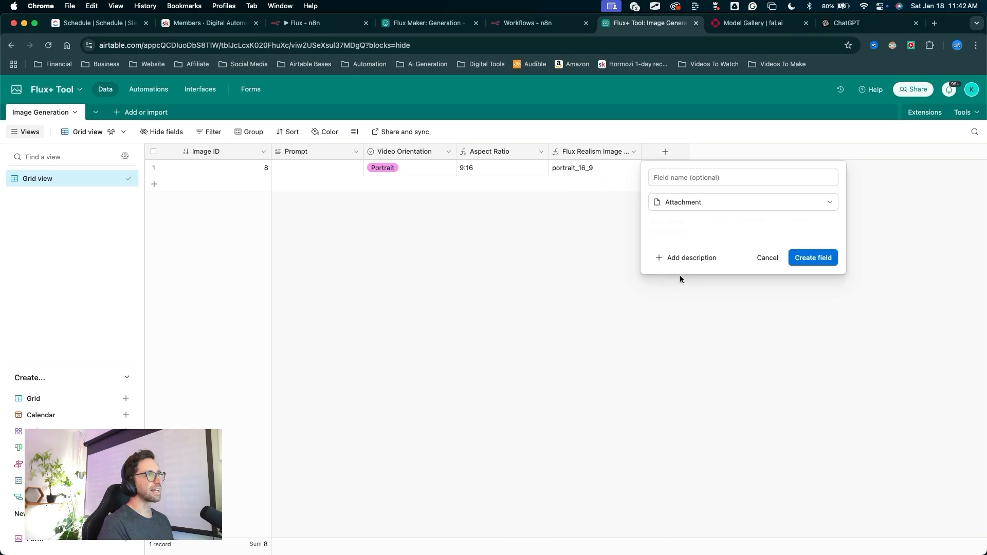
{"action": "left_click", "coordinate": [681, 178]}
{"action": "type", "text": "Imagwe"}
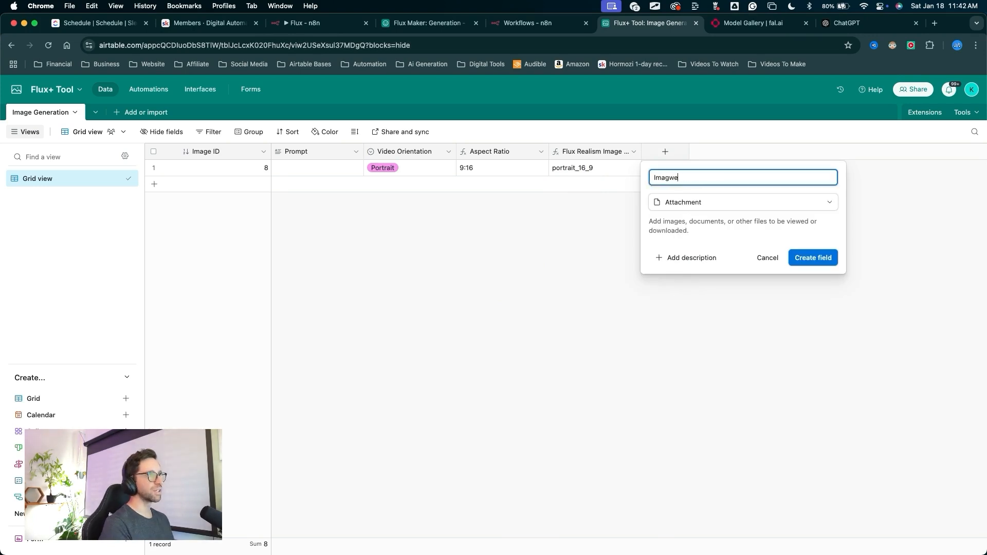
{"action": "key", "text": "BackSpace"}
{"action": "key", "text": "BackSpace"}
{"action": "type", "text": "e"}
{"action": "left_click_drag", "start_coordinate": [605, 408], "coordinate": [797, 263]}
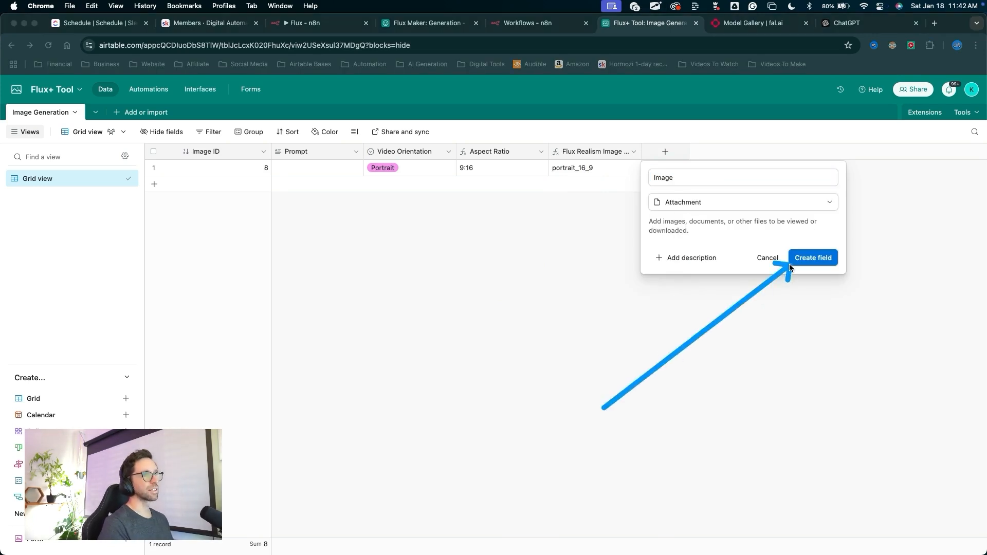
{"action": "key", "text": "Escape"}
{"action": "left_click", "coordinate": [798, 264]}
Step: Add a Created time field after the Image field, keeping its default name
{"action": "left_click_drag", "start_coordinate": [737, 260], "coordinate": [758, 159]}
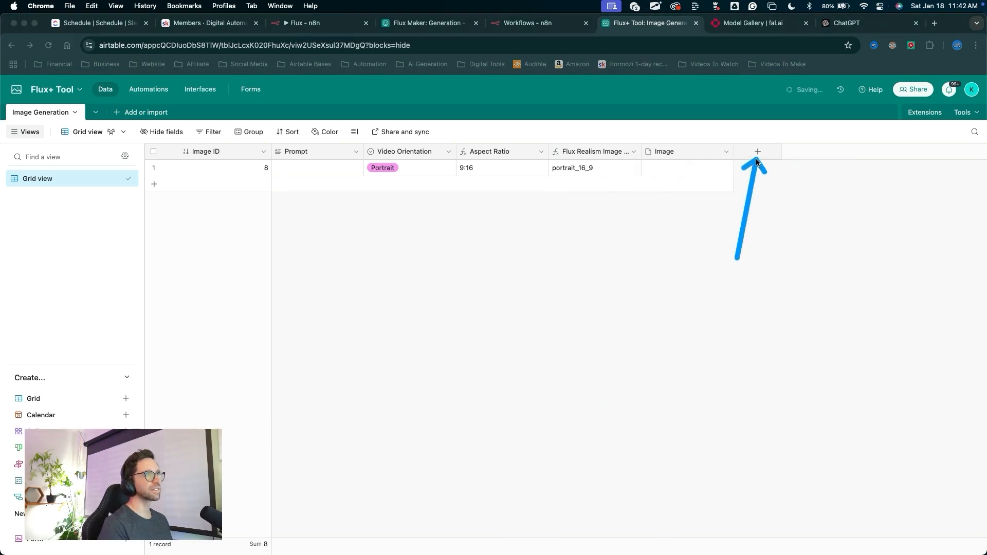
{"action": "key", "text": "Escape"}
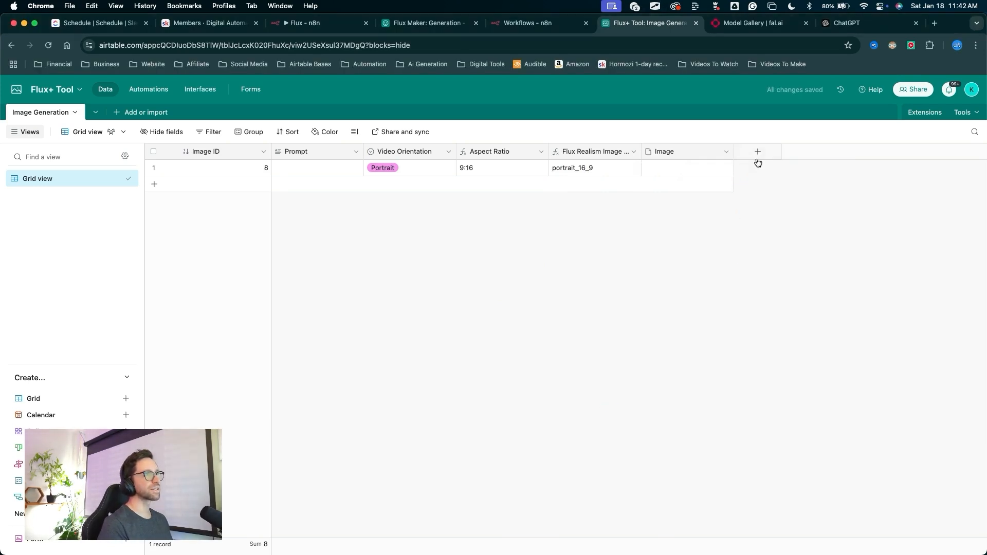
{"action": "left_click", "coordinate": [757, 160]}
{"action": "scroll", "coordinate": [810, 301], "scroll_direction": "down", "scroll_amount": 10}
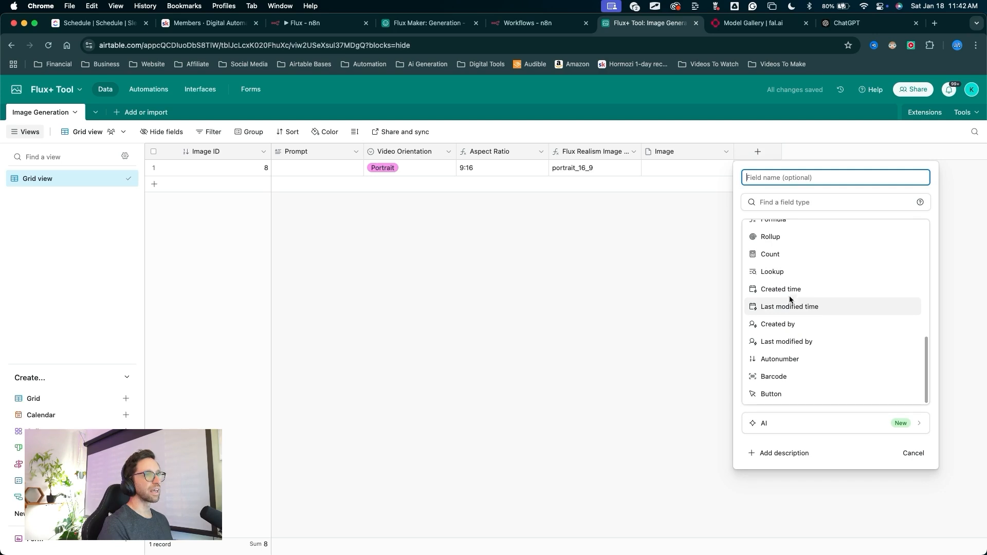
{"action": "left_click", "coordinate": [779, 289]}
Step: Add a Formula field named Record ID after the Created field, using the formula RECORD_ID()
{"action": "left_click_drag", "start_coordinate": [861, 256], "coordinate": [859, 167]}
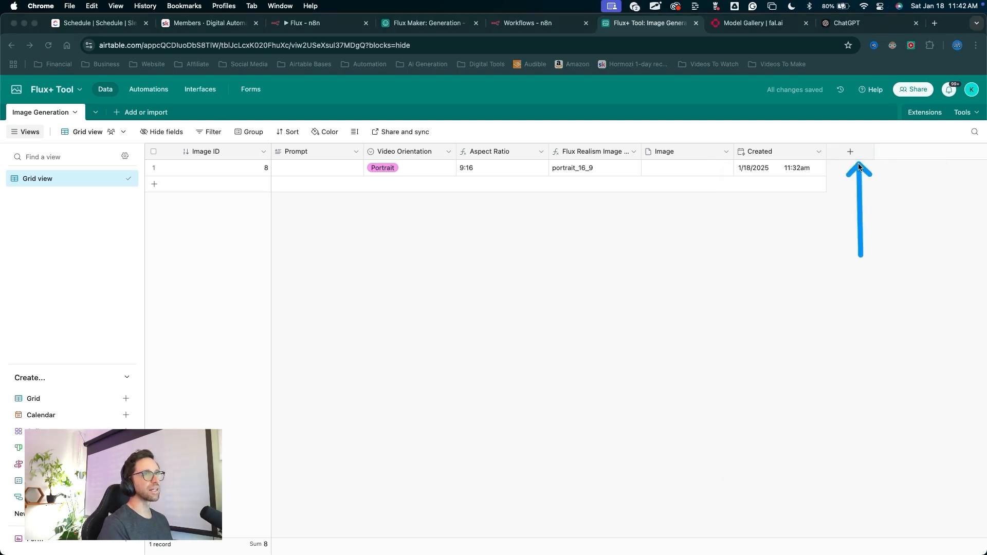
{"action": "key", "text": "Escape"}
{"action": "left_click", "coordinate": [856, 154]}
{"action": "type", "text": "Record ID"}
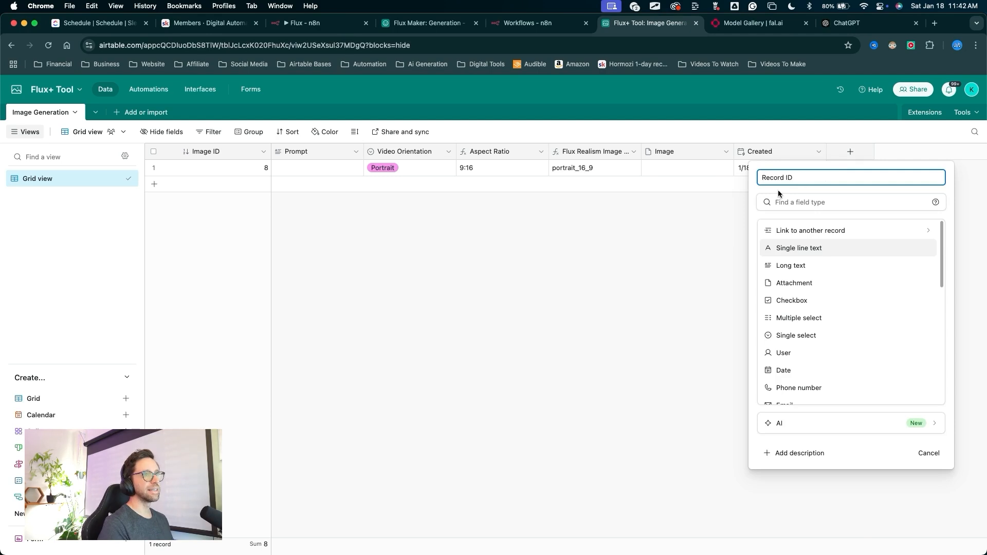
{"action": "scroll", "coordinate": [790, 282], "scroll_direction": "down", "scroll_amount": 5}
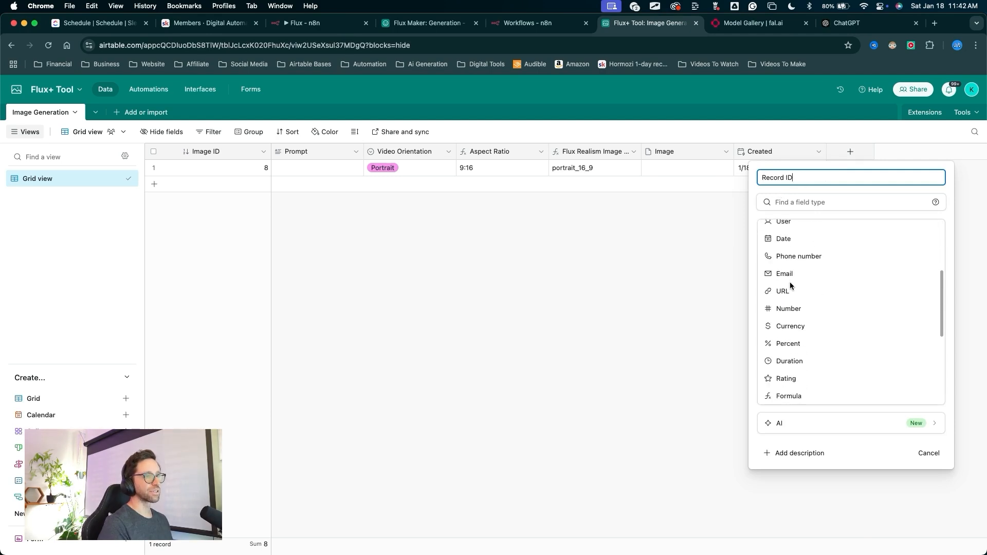
{"action": "left_click_drag", "start_coordinate": [839, 257], "coordinate": [807, 282]}
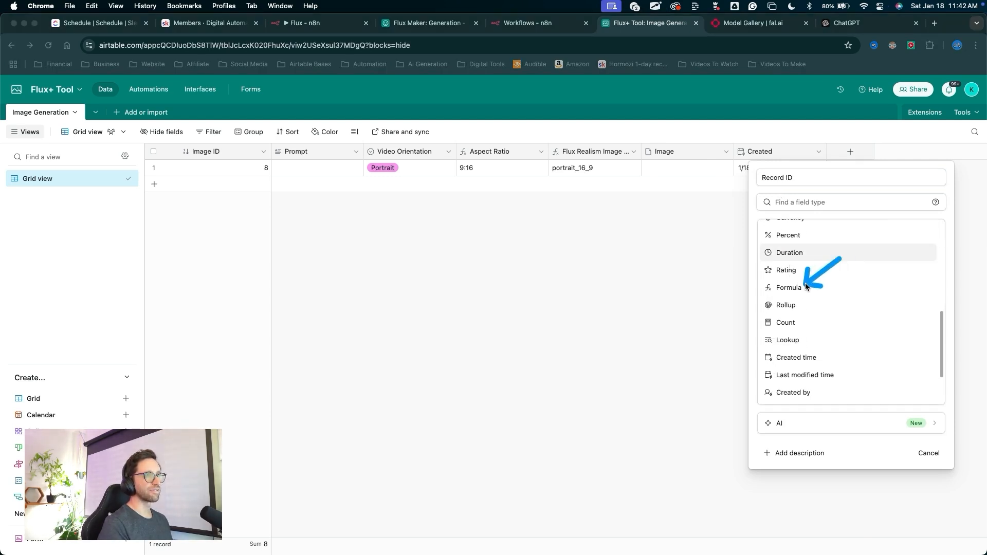
{"action": "key", "text": "Escape"}
{"action": "left_click", "coordinate": [805, 287]}
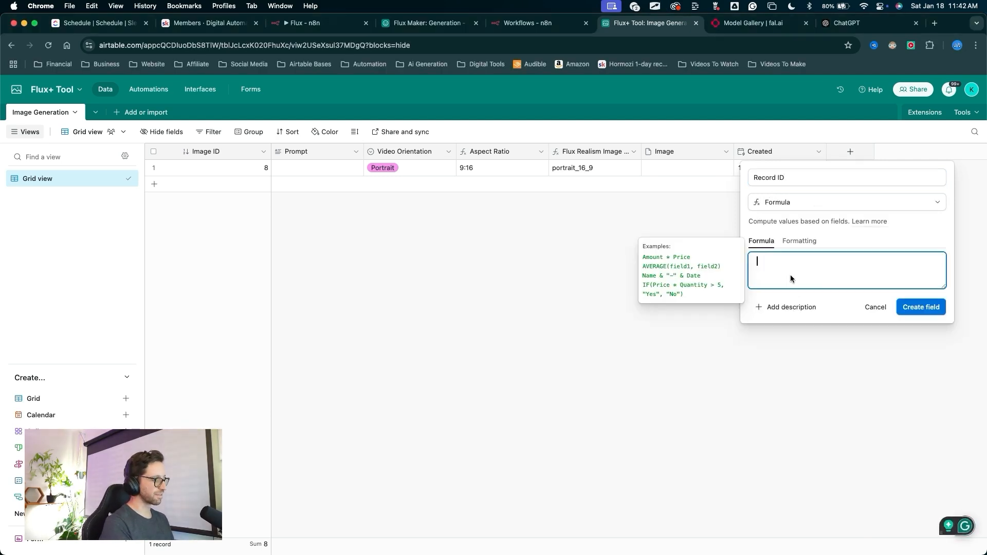
{"action": "type", "text": "rec"}
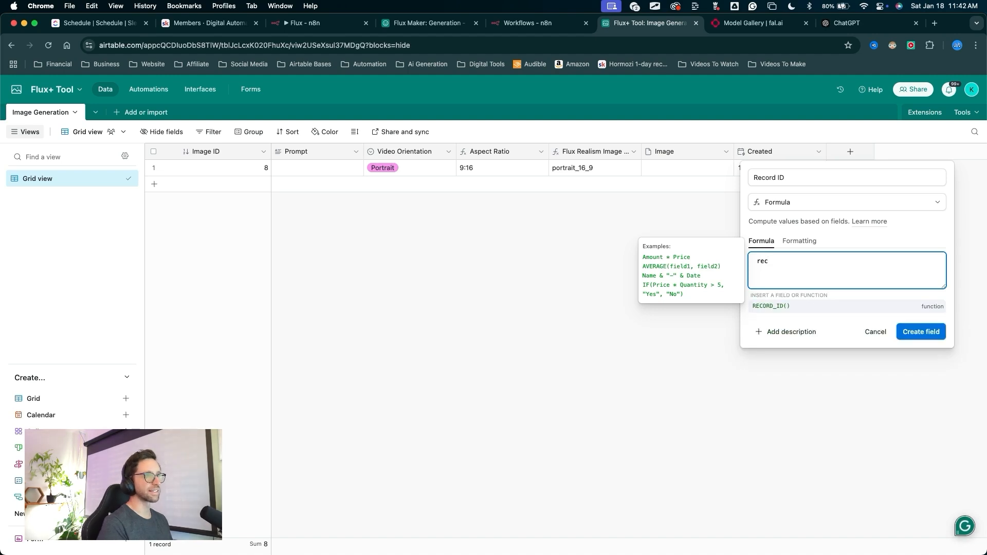
{"action": "left_click", "coordinate": [774, 306]}
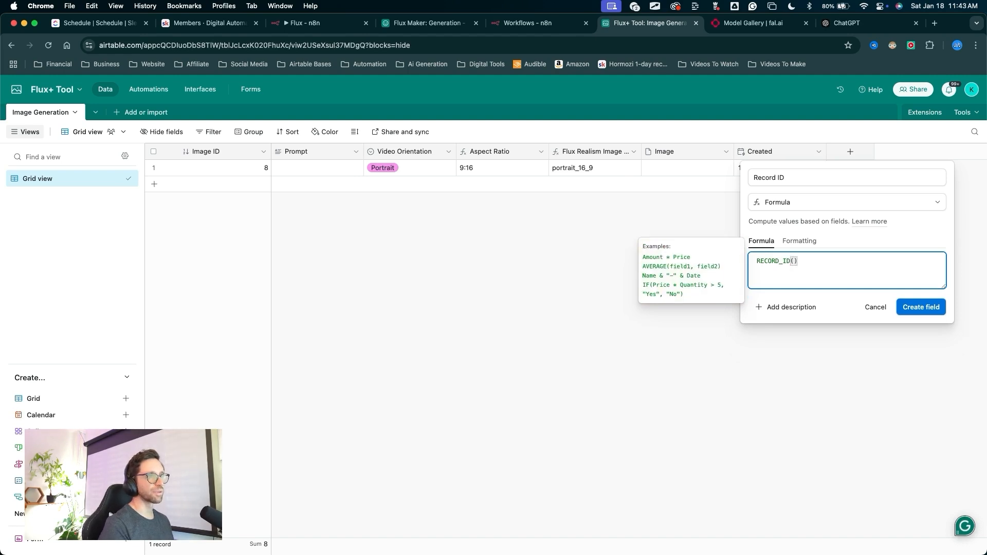
{"action": "left_click_drag", "start_coordinate": [768, 438], "coordinate": [920, 329]}
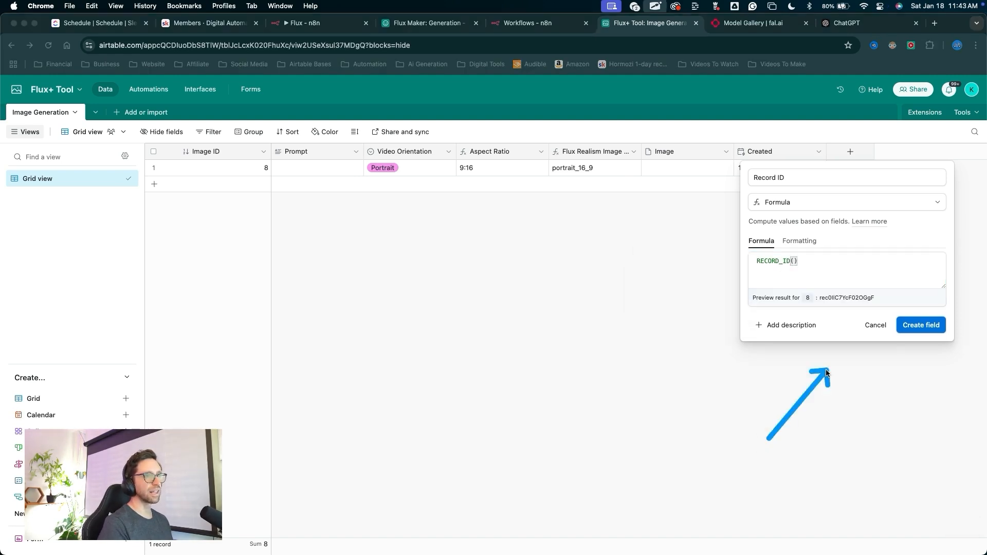
{"action": "left_click", "coordinate": [919, 326]}
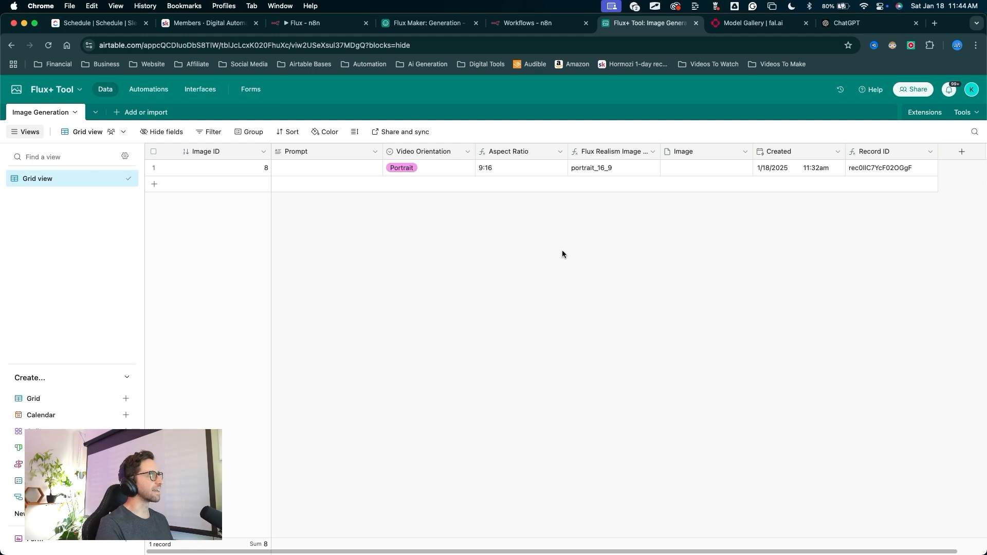
Step: Switch to n8n and create a new workflow in the Saved DAD Flows project, named Flux+ Tool
{"action": "key", "text": "ctrl+shift+Tab"}
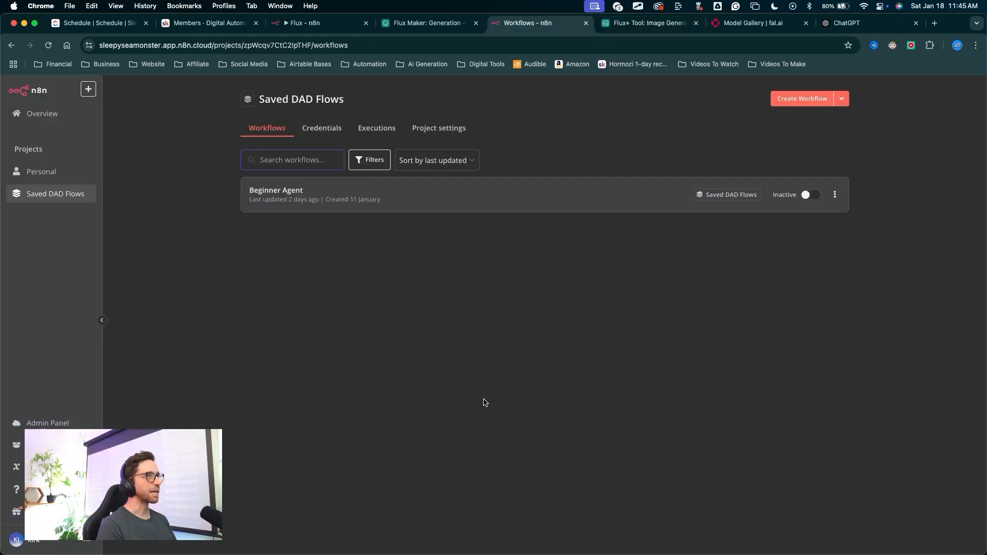
{"action": "mouse_move", "coordinate": [425, 399]}
{"action": "left_mouse_down"}
{"action": "mouse_move", "coordinate": [73, 198]}
{"action": "mouse_move", "coordinate": [353, 286]}
{"action": "mouse_move", "coordinate": [661, 194]}
{"action": "mouse_move", "coordinate": [838, 115]}
{"action": "mouse_move", "coordinate": [819, 94]}
{"action": "left_mouse_up"}
{"action": "left_click", "coordinate": [818, 98]}
{"action": "left_click_drag", "start_coordinate": [404, 308], "coordinate": [160, 98]}
{"action": "left_click", "coordinate": [157, 95]}
{"action": "type", "text": "F"}
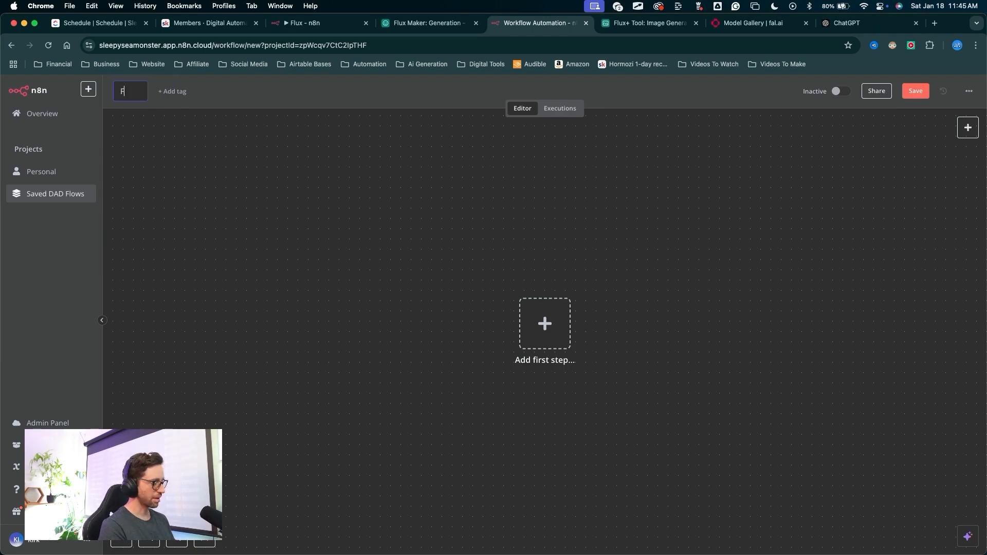
{"action": "type", "text": "lux+"}
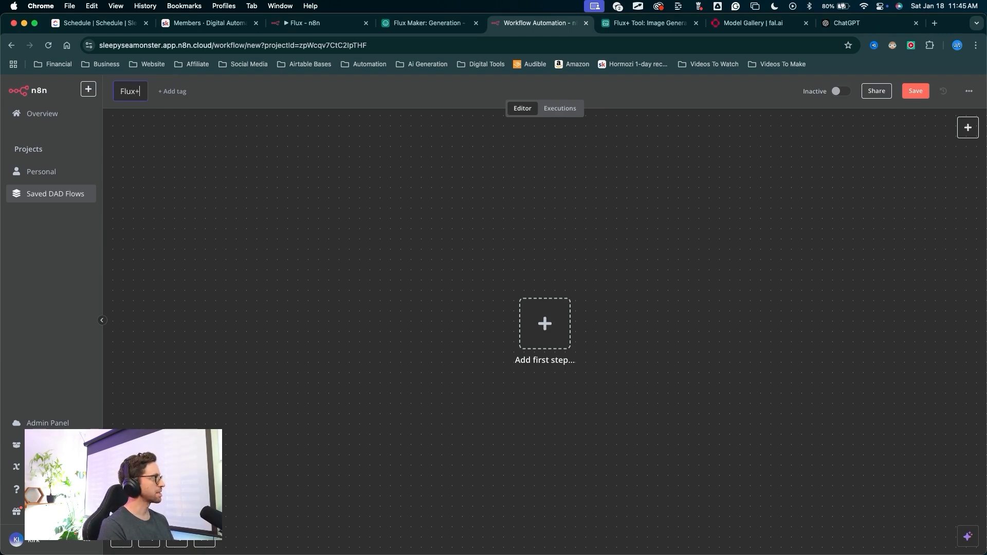
{"action": "type", "text": " Tool"}
Step: Add a Webhook trigger as the workflow's first step and copy its test URL
{"action": "left_click_drag", "start_coordinate": [393, 327], "coordinate": [530, 323]}
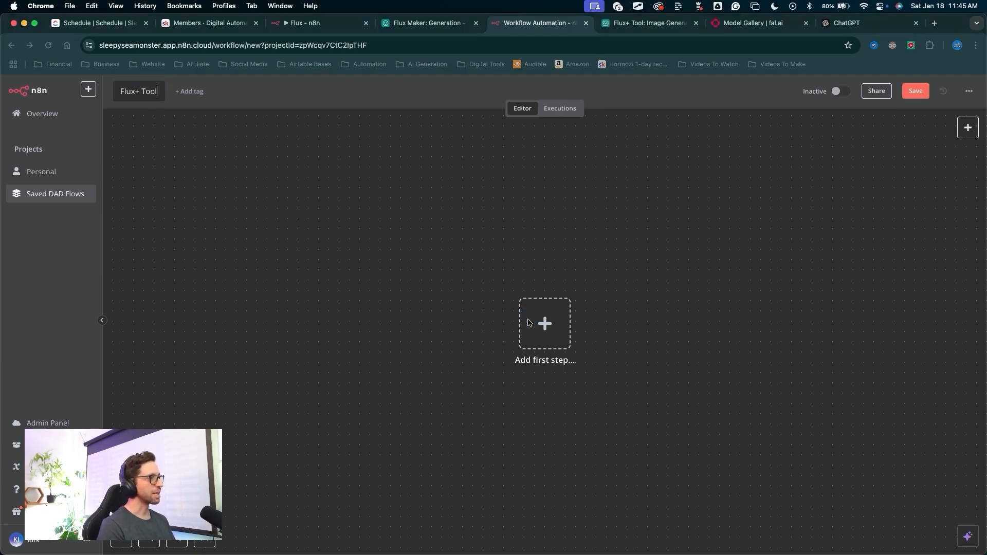
{"action": "left_click", "coordinate": [541, 325]}
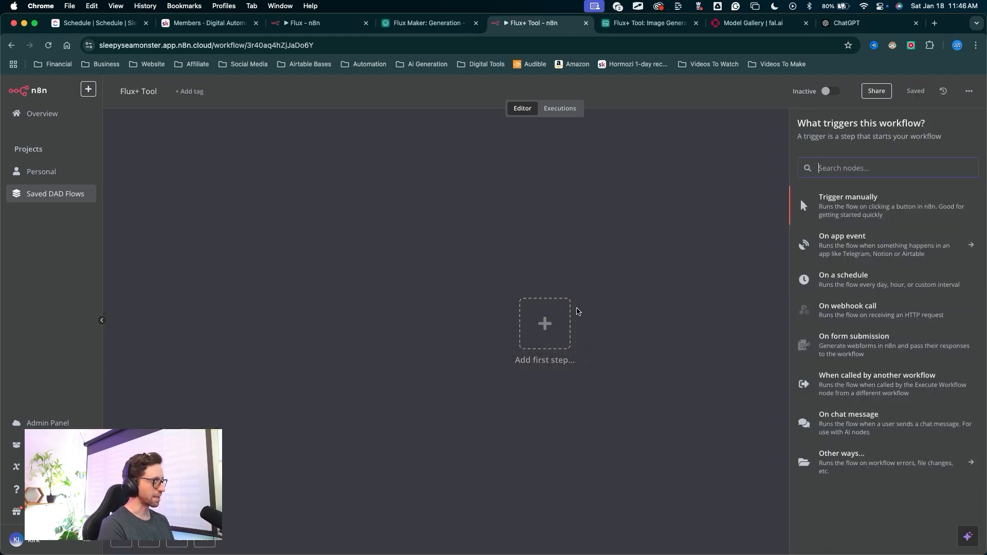
{"action": "type", "text": "web"}
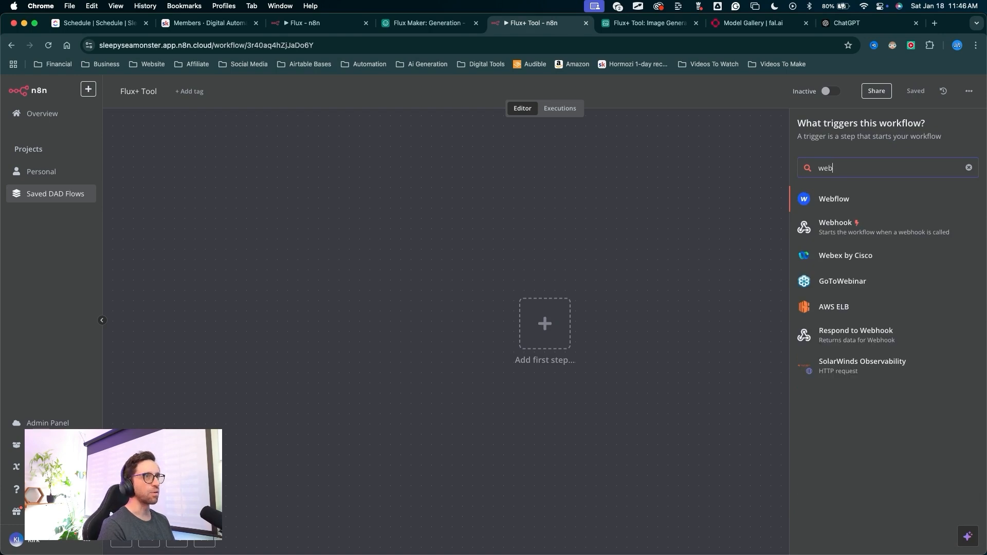
{"action": "left_click", "coordinate": [842, 229]}
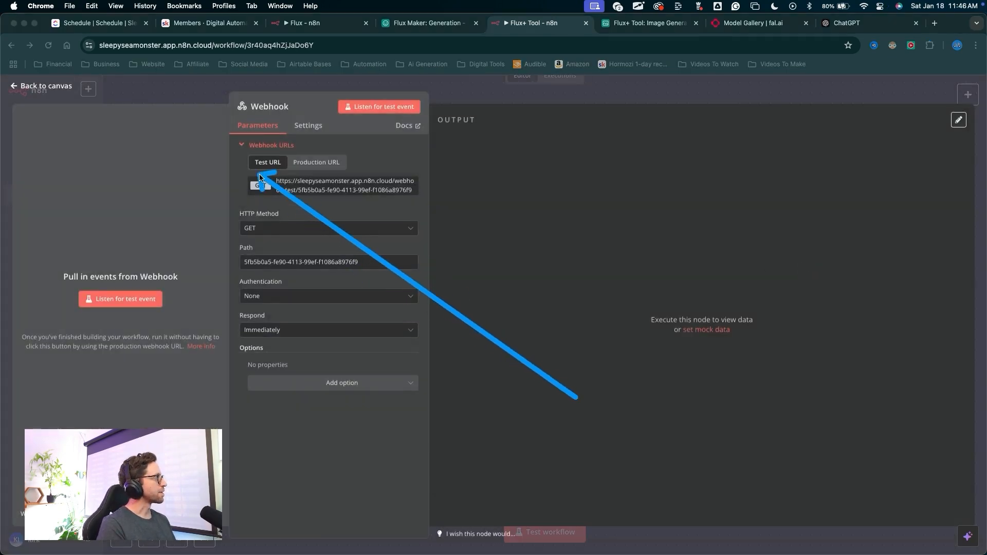
{"action": "double_click", "coordinate": [329, 184]}
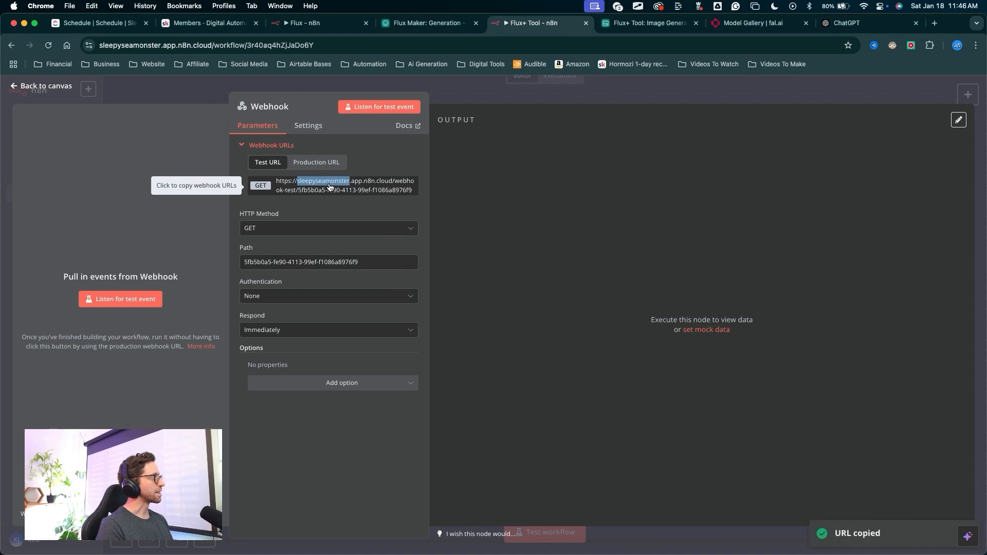
Step: Return to the canvas and save the Flux+ Tool workflow
{"action": "mouse_move", "coordinate": [497, 282]}
{"action": "left_mouse_down"}
{"action": "mouse_move", "coordinate": [493, 31]}
{"action": "mouse_move", "coordinate": [653, 85]}
{"action": "mouse_move", "coordinate": [45, 90]}
{"action": "left_mouse_up"}
{"action": "left_click", "coordinate": [45, 90]}
{"action": "mouse_move", "coordinate": [607, 461]}
{"action": "left_mouse_down"}
{"action": "mouse_move", "coordinate": [756, 261]}
{"action": "mouse_move", "coordinate": [919, 104]}
{"action": "left_mouse_up"}
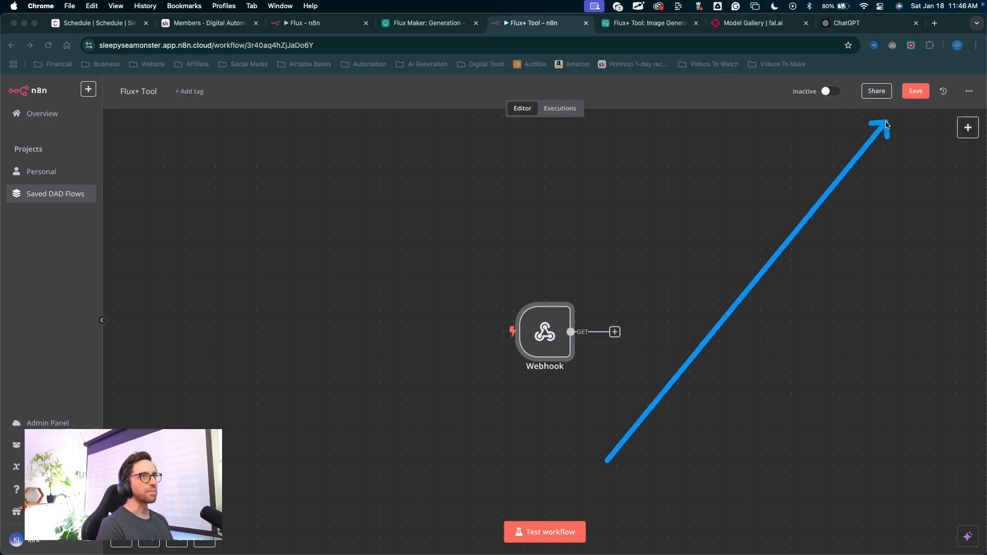
{"action": "left_click", "coordinate": [917, 96]}
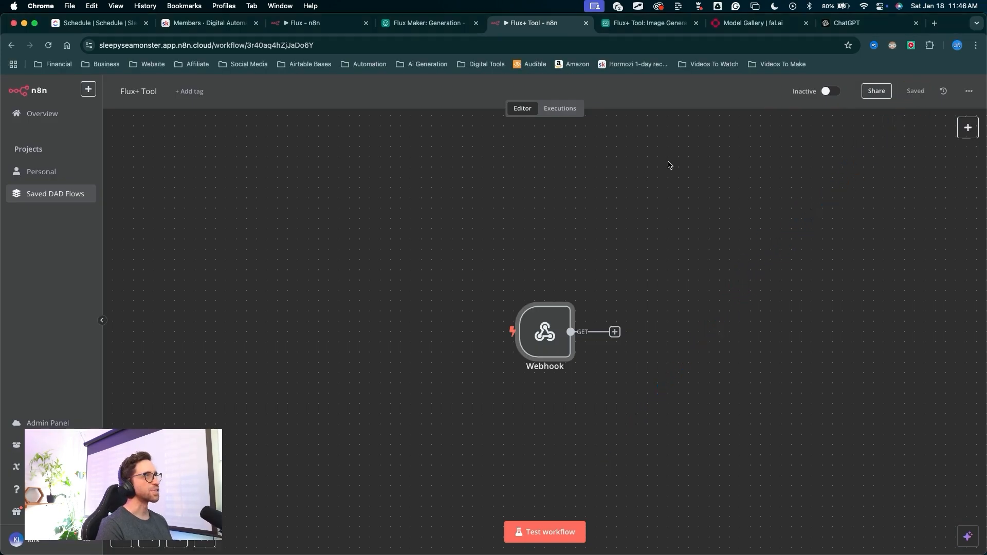
Step: Switch back to the Flux+ Tool base in Airtable and widen the Flux Realism Image Size column to fit its full name
{"action": "left_click", "coordinate": [668, 24]}
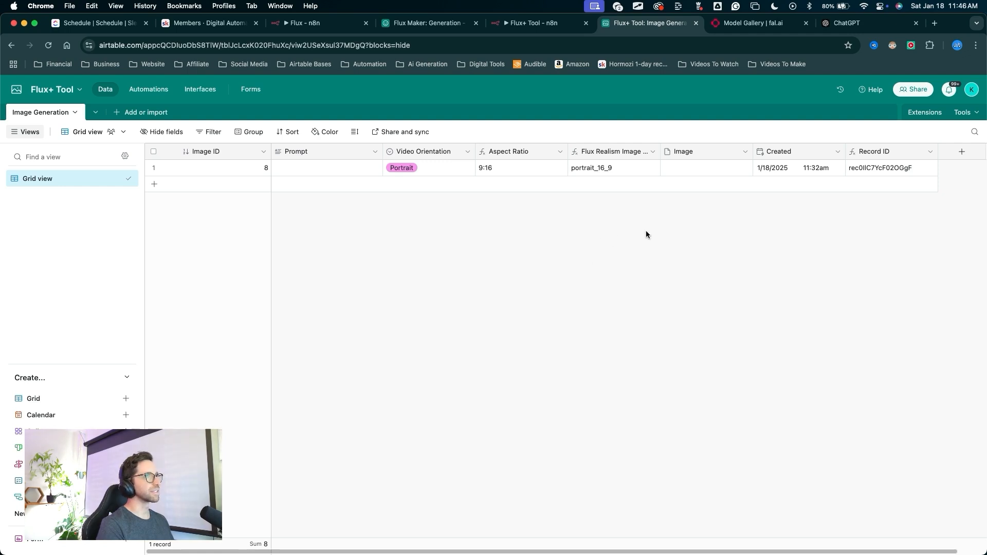
{"action": "mouse_move", "coordinate": [703, 352]}
{"action": "left_mouse_down"}
{"action": "mouse_move", "coordinate": [696, 239]}
{"action": "mouse_move", "coordinate": [667, 162]}
{"action": "mouse_move", "coordinate": [640, 155]}
{"action": "mouse_move", "coordinate": [701, 157]}
{"action": "mouse_move", "coordinate": [689, 152]}
{"action": "mouse_move", "coordinate": [695, 163]}
{"action": "mouse_move", "coordinate": [674, 170]}
{"action": "left_mouse_up"}
{"action": "left_click_drag", "start_coordinate": [658, 241], "coordinate": [643, 184]}
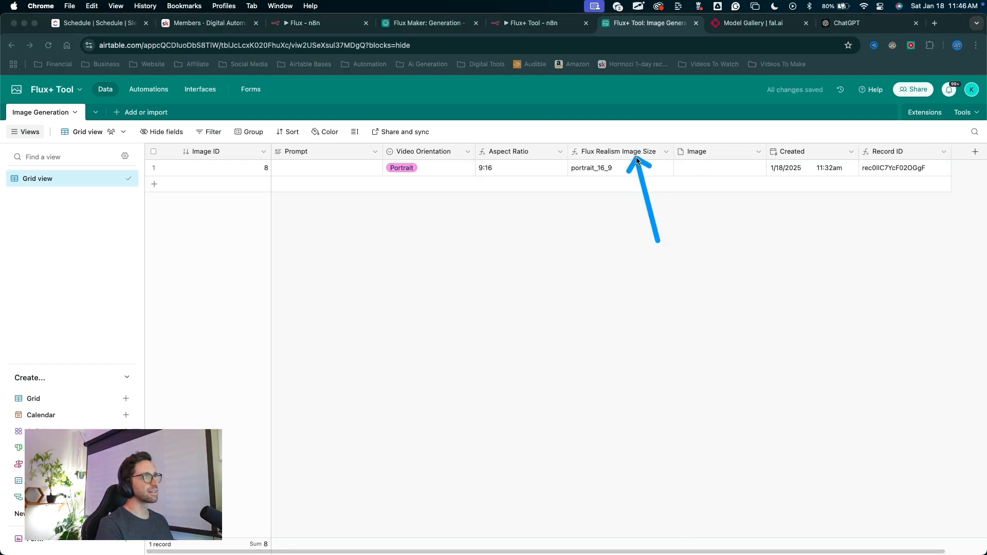
Step: Insert a Button field named Generate directly after Flux Realism Image Size, with the label Generate and the Solid cyan style
{"action": "right_click", "coordinate": [639, 154]}
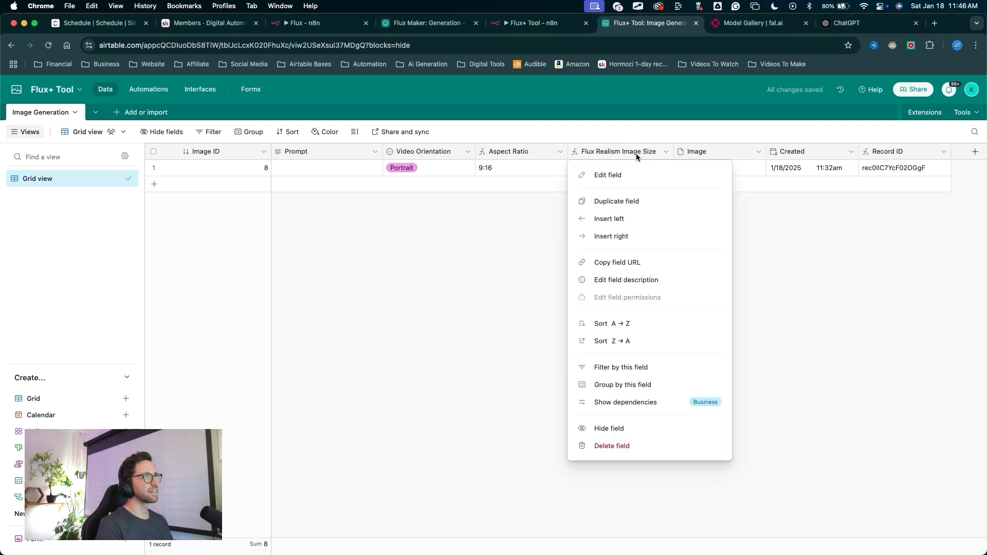
{"action": "left_click", "coordinate": [614, 237]}
{"action": "type", "text": "Generate"}
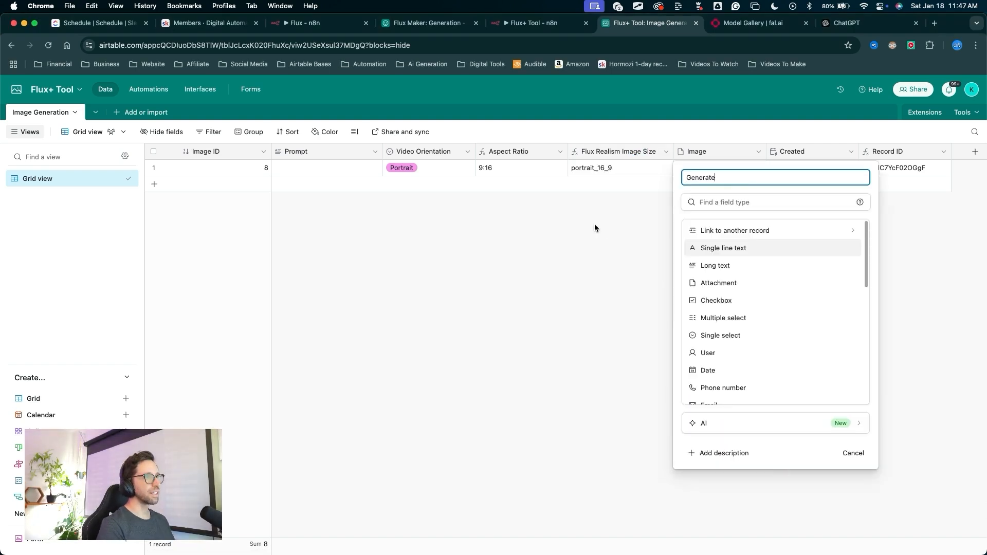
{"action": "scroll", "coordinate": [745, 288], "scroll_direction": "down", "scroll_amount": 10}
{"action": "left_click_drag", "start_coordinate": [704, 297], "coordinate": [705, 383]}
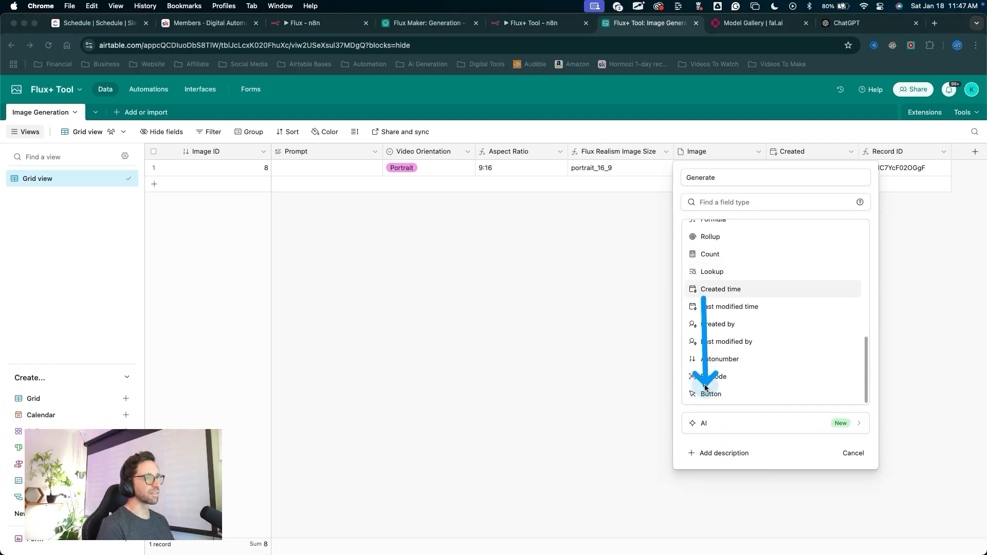
{"action": "left_click", "coordinate": [709, 394]}
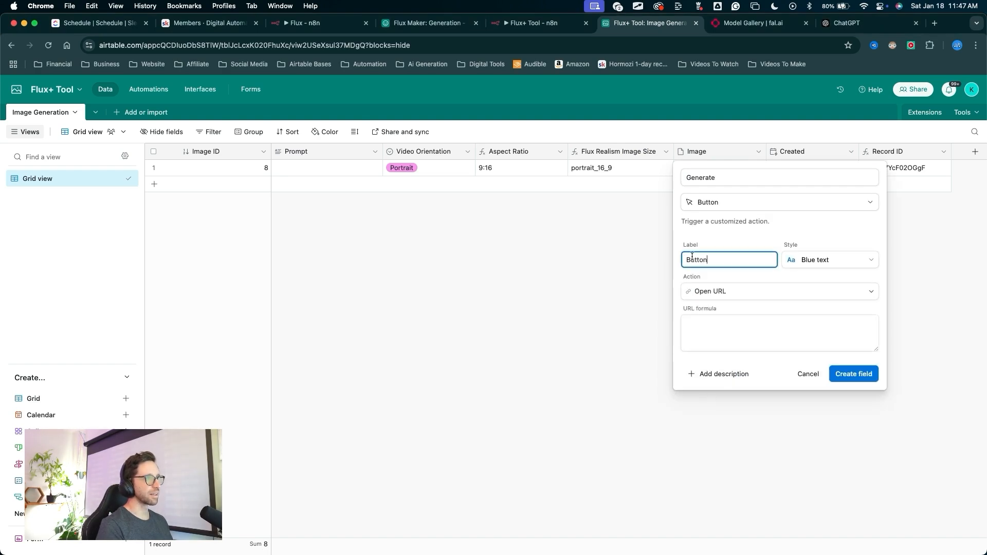
{"action": "left_click", "coordinate": [802, 260]}
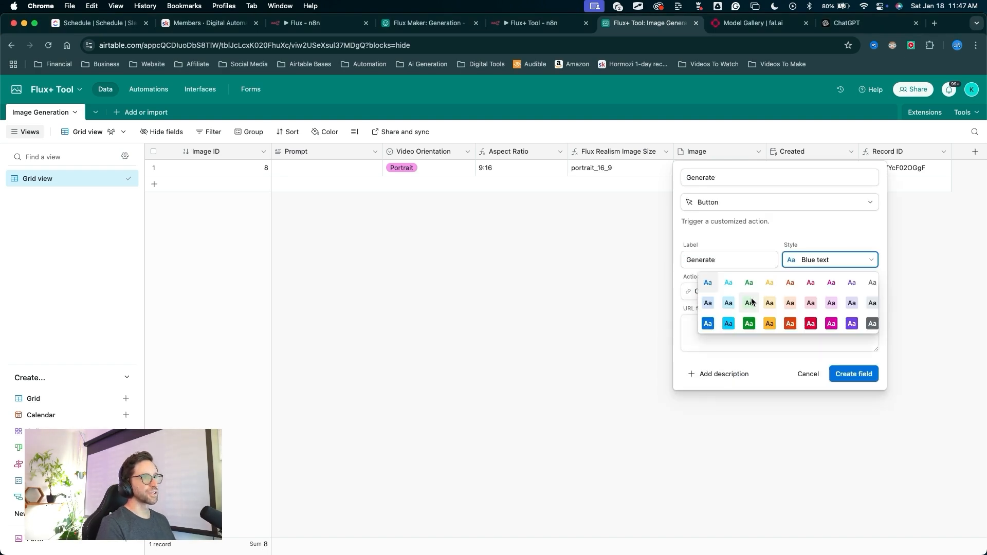
{"action": "left_click", "coordinate": [729, 324]}
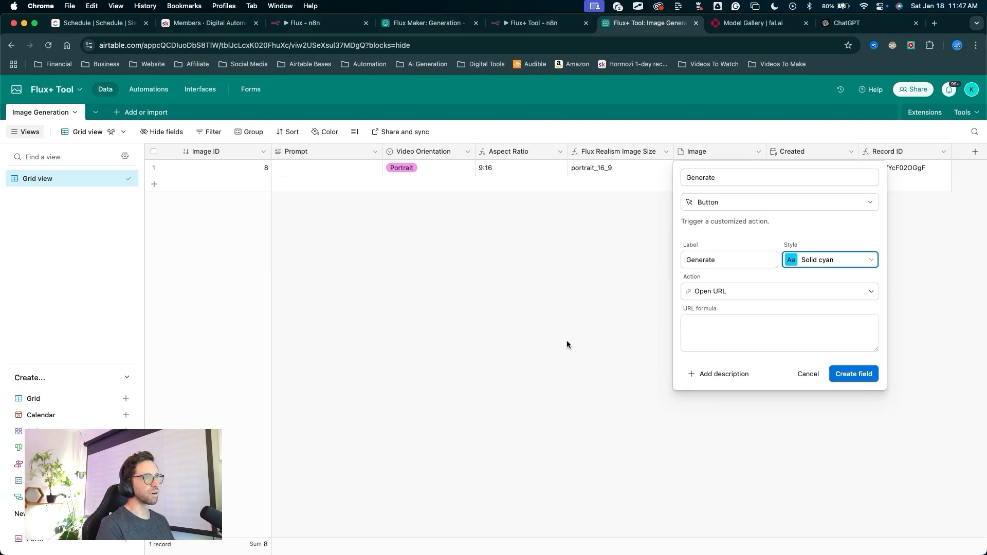
Step: Set the button's URL formula to the copied webhook test URL in double quotes and create the field
{"action": "left_click_drag", "start_coordinate": [567, 343], "coordinate": [680, 289]}
{"action": "key", "text": "Escape"}
{"action": "left_click", "coordinate": [698, 329]}
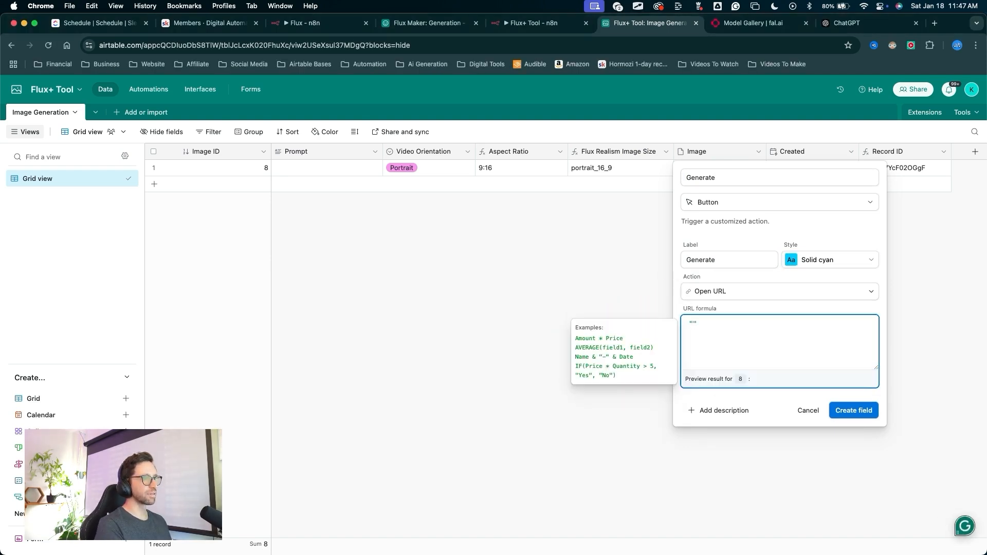
{"action": "key", "text": "super+v"}
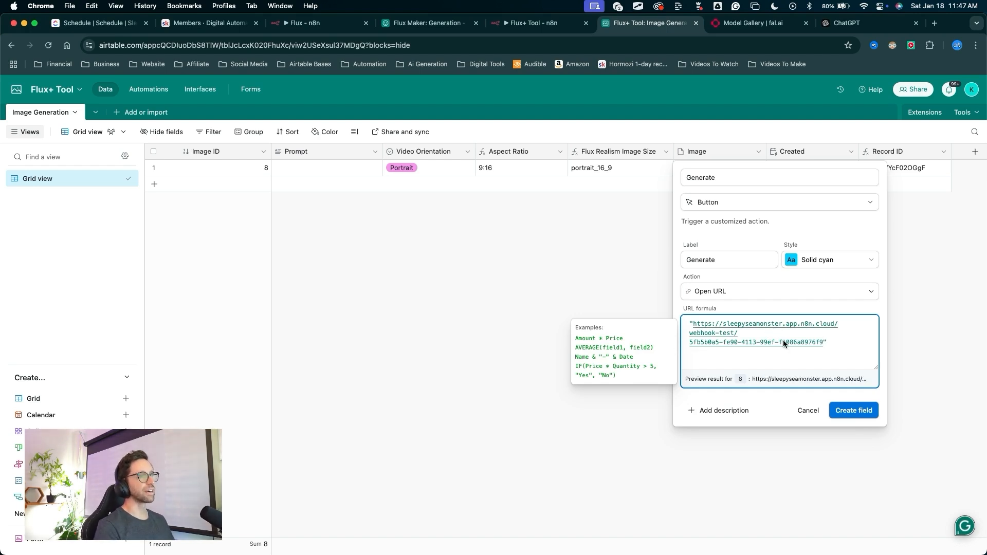
{"action": "mouse_move", "coordinate": [792, 465]}
{"action": "left_mouse_down"}
{"action": "mouse_move", "coordinate": [712, 367]}
{"action": "mouse_move", "coordinate": [812, 335]}
{"action": "mouse_move", "coordinate": [756, 373]}
{"action": "mouse_move", "coordinate": [818, 357]}
{"action": "mouse_move", "coordinate": [821, 327]}
{"action": "mouse_move", "coordinate": [838, 319]}
{"action": "mouse_move", "coordinate": [692, 307]}
{"action": "mouse_move", "coordinate": [841, 306]}
{"action": "mouse_move", "coordinate": [769, 383]}
{"action": "mouse_move", "coordinate": [216, 342]}
{"action": "mouse_move", "coordinate": [221, 264]}
{"action": "mouse_move", "coordinate": [540, 66]}
{"action": "mouse_move", "coordinate": [582, 405]}
{"action": "mouse_move", "coordinate": [540, 128]}
{"action": "mouse_move", "coordinate": [798, 342]}
{"action": "mouse_move", "coordinate": [808, 361]}
{"action": "mouse_move", "coordinate": [805, 432]}
{"action": "left_mouse_up"}
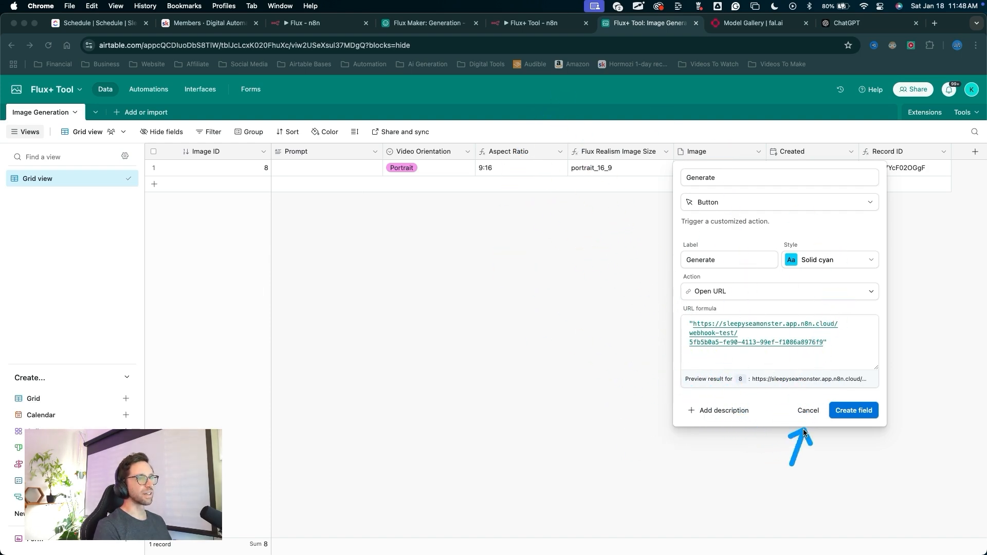
{"action": "left_click", "coordinate": [845, 412]}
{"action": "mouse_move", "coordinate": [769, 425]}
{"action": "left_mouse_down"}
{"action": "mouse_move", "coordinate": [723, 176]}
{"action": "mouse_move", "coordinate": [733, 169]}
{"action": "left_mouse_up"}
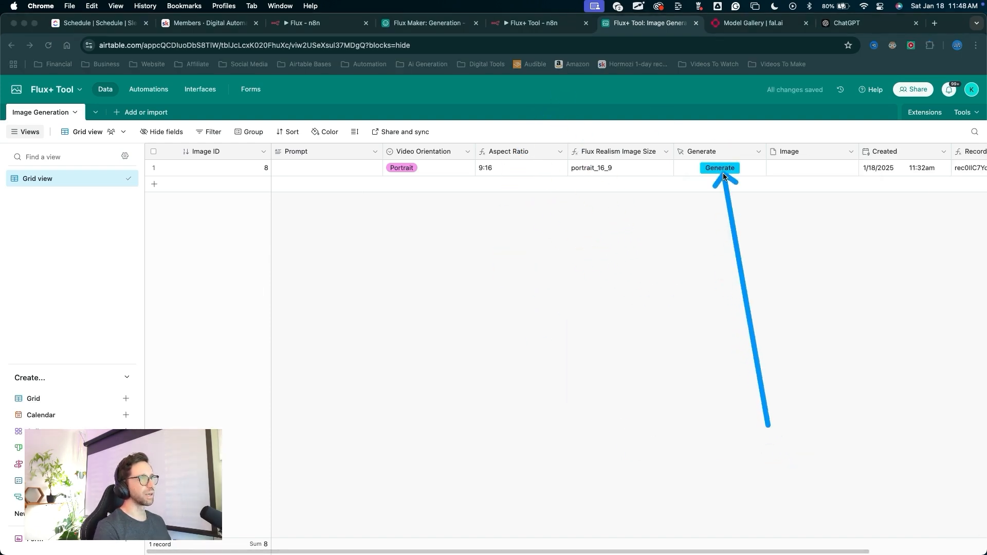
{"action": "key", "text": "Escape"}
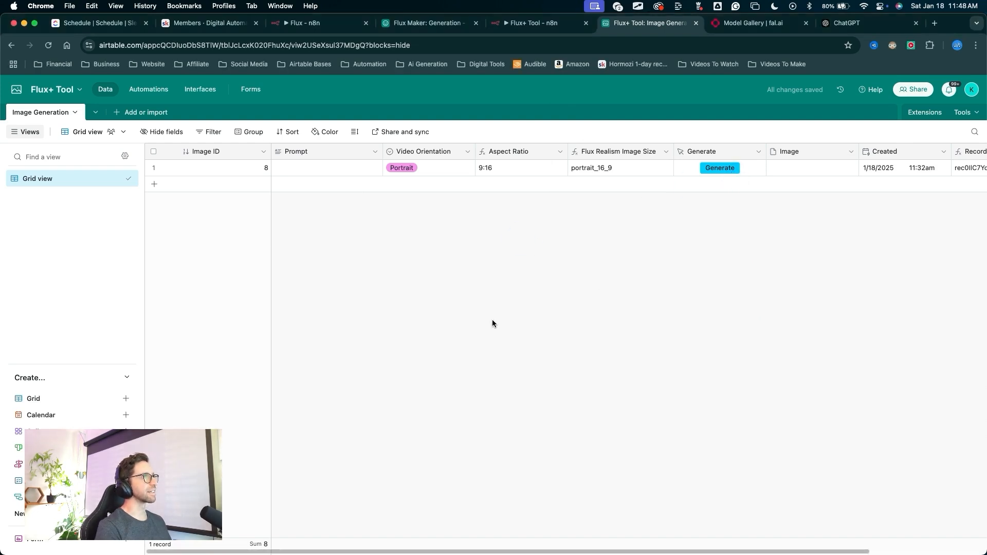
Step: Hide the Aspect Ratio, Flux Realism Image Size and Record ID fields in Grid view
{"action": "mouse_move", "coordinate": [448, 378]}
{"action": "left_mouse_down"}
{"action": "mouse_move", "coordinate": [419, 370]}
{"action": "mouse_move", "coordinate": [602, 125]}
{"action": "mouse_move", "coordinate": [969, 248]}
{"action": "mouse_move", "coordinate": [345, 394]}
{"action": "mouse_move", "coordinate": [439, 177]}
{"action": "left_mouse_up"}
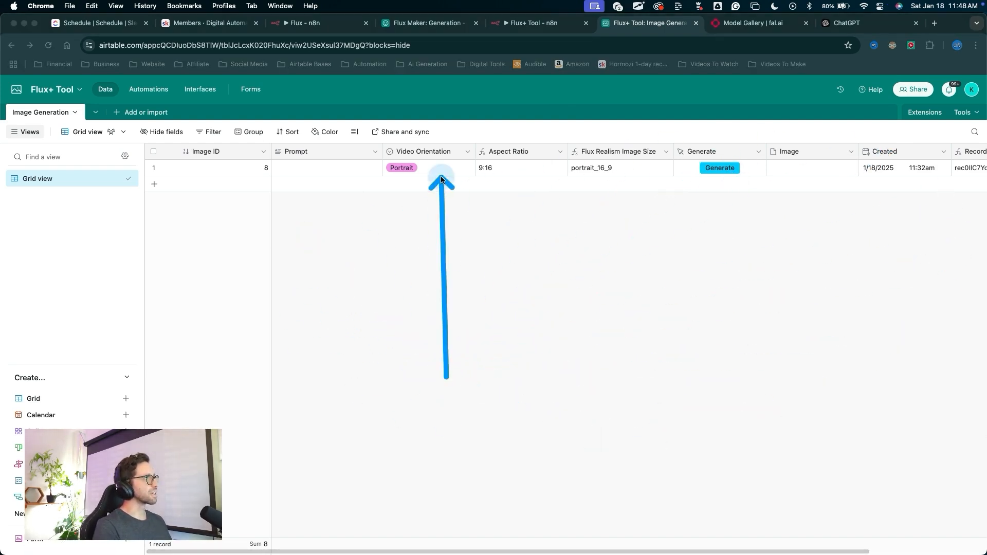
{"action": "mouse_move", "coordinate": [398, 399]}
{"action": "left_mouse_down"}
{"action": "mouse_move", "coordinate": [165, 153]}
{"action": "mouse_move", "coordinate": [166, 138]}
{"action": "left_mouse_up"}
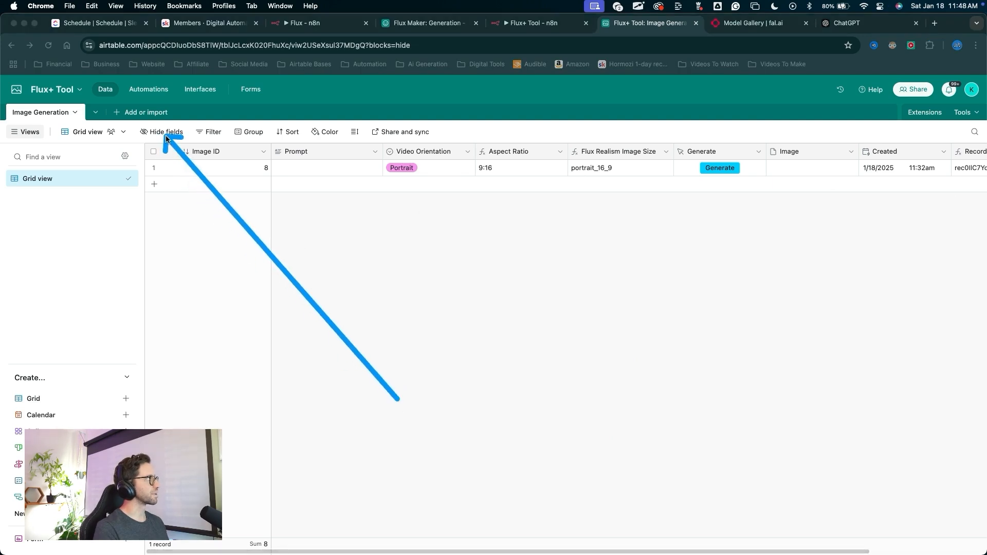
{"action": "key", "text": "Escape"}
{"action": "left_click", "coordinate": [166, 133]}
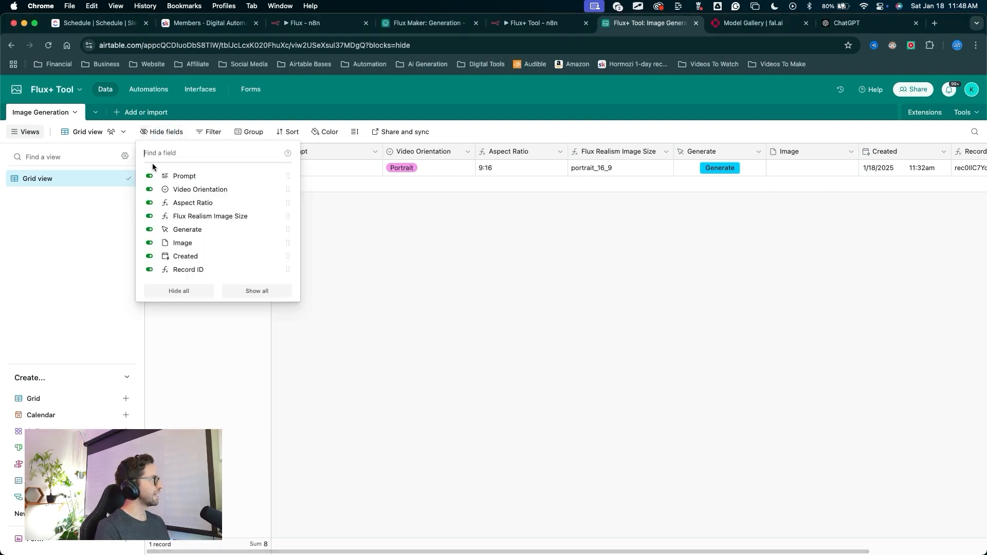
{"action": "left_click", "coordinate": [150, 203]}
{"action": "left_click", "coordinate": [150, 217]}
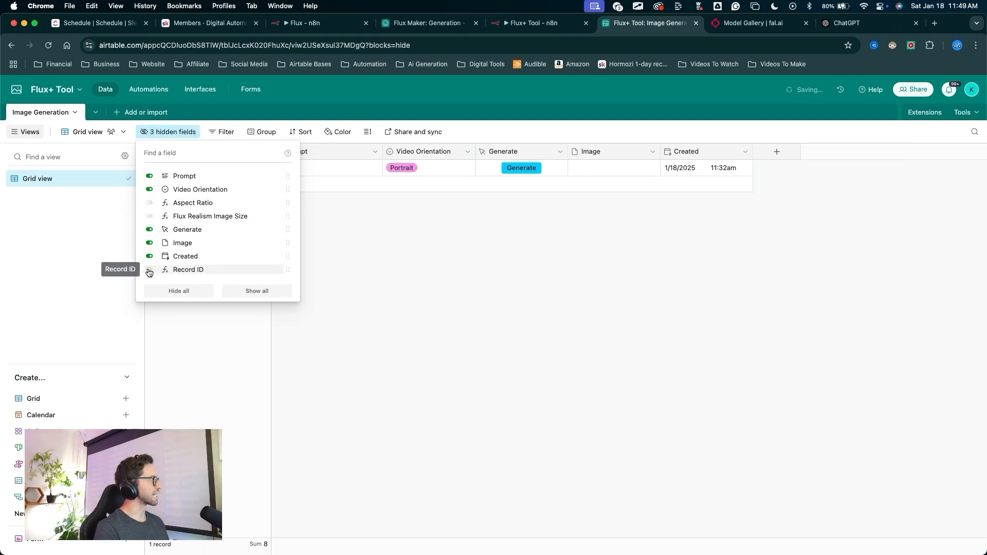
{"action": "left_click", "coordinate": [421, 291]}
Step: Create a collaborative grid view named All Data and return to Grid view
{"action": "mouse_move", "coordinate": [396, 340]}
{"action": "left_mouse_down"}
{"action": "mouse_move", "coordinate": [348, 311]}
{"action": "mouse_move", "coordinate": [247, 165]}
{"action": "mouse_move", "coordinate": [642, 164]}
{"action": "mouse_move", "coordinate": [595, 214]}
{"action": "mouse_move", "coordinate": [220, 149]}
{"action": "mouse_move", "coordinate": [238, 167]}
{"action": "mouse_move", "coordinate": [493, 235]}
{"action": "mouse_move", "coordinate": [183, 194]}
{"action": "mouse_move", "coordinate": [452, 271]}
{"action": "mouse_move", "coordinate": [185, 170]}
{"action": "mouse_move", "coordinate": [348, 183]}
{"action": "mouse_move", "coordinate": [210, 159]}
{"action": "mouse_move", "coordinate": [150, 131]}
{"action": "mouse_move", "coordinate": [337, 216]}
{"action": "mouse_move", "coordinate": [326, 267]}
{"action": "mouse_move", "coordinate": [137, 401]}
{"action": "left_mouse_up"}
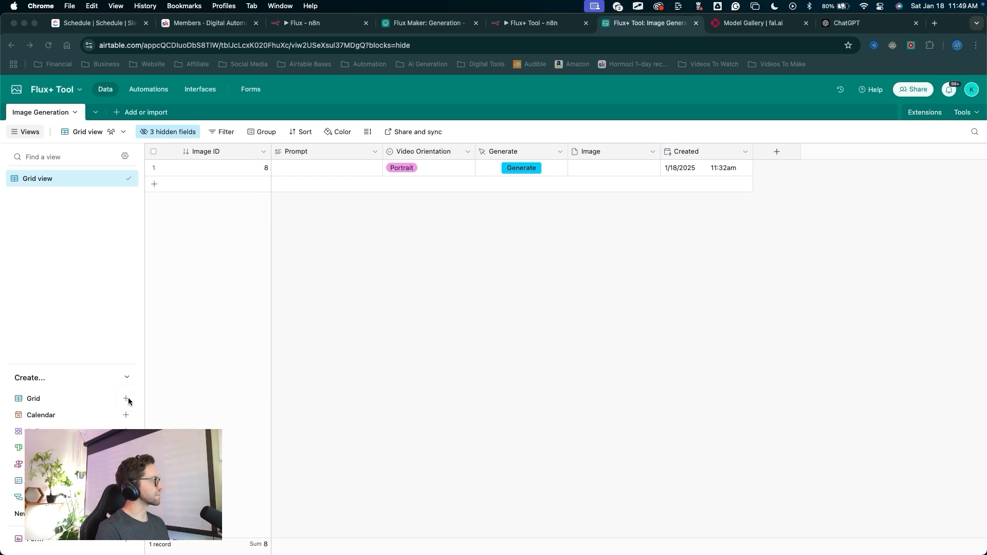
{"action": "left_click", "coordinate": [129, 401]}
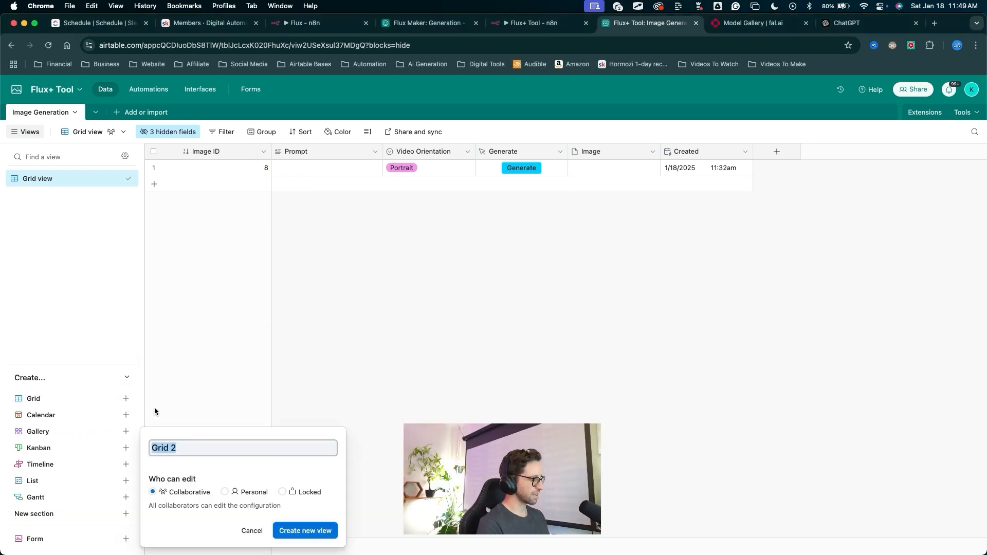
{"action": "type", "text": "All Data"}
{"action": "left_click_drag", "start_coordinate": [323, 340], "coordinate": [311, 518]}
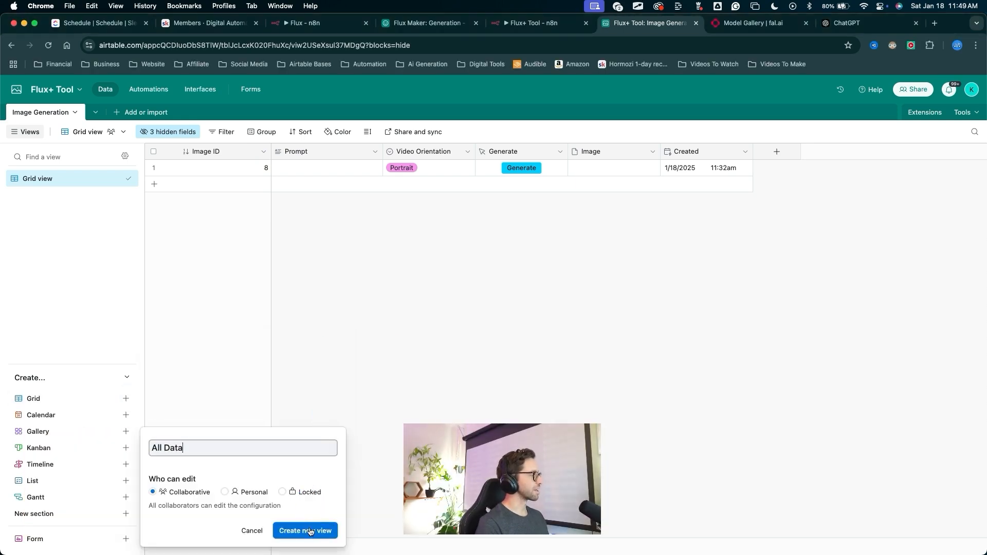
{"action": "left_click", "coordinate": [308, 530]}
{"action": "mouse_move", "coordinate": [273, 346]}
{"action": "left_mouse_down"}
{"action": "mouse_move", "coordinate": [59, 198]}
{"action": "mouse_move", "coordinate": [661, 176]}
{"action": "mouse_move", "coordinate": [945, 189]}
{"action": "mouse_move", "coordinate": [661, 168]}
{"action": "mouse_move", "coordinate": [55, 198]}
{"action": "mouse_move", "coordinate": [39, 154]}
{"action": "left_mouse_up"}
{"action": "mouse_move", "coordinate": [211, 284]}
{"action": "left_mouse_down"}
{"action": "mouse_move", "coordinate": [26, 193]}
{"action": "mouse_move", "coordinate": [45, 177]}
{"action": "left_mouse_up"}
{"action": "left_click", "coordinate": [37, 179]}
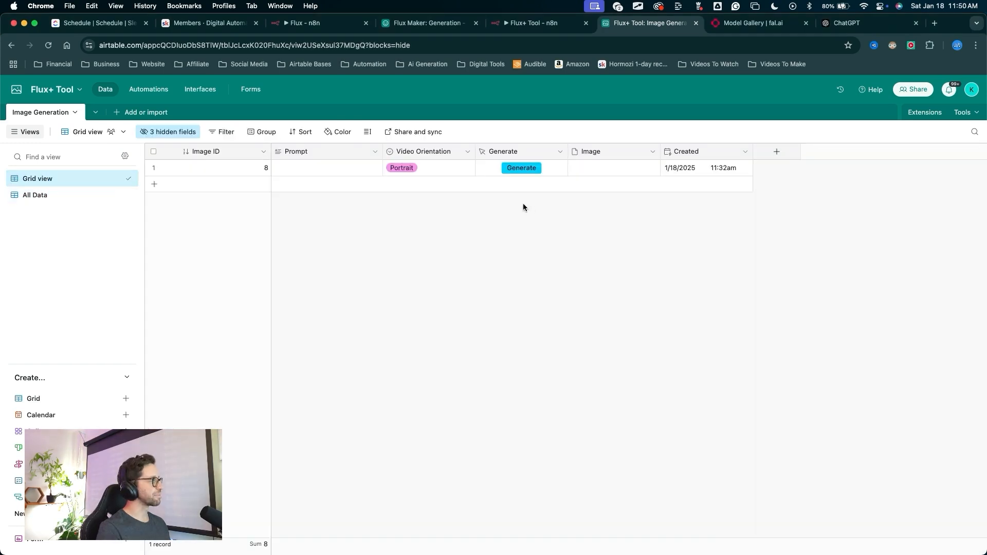
Step: Switch to the Flux+ Tool workflow in n8n and start a test run that listens for the webhook call
{"action": "left_click", "coordinate": [535, 23]}
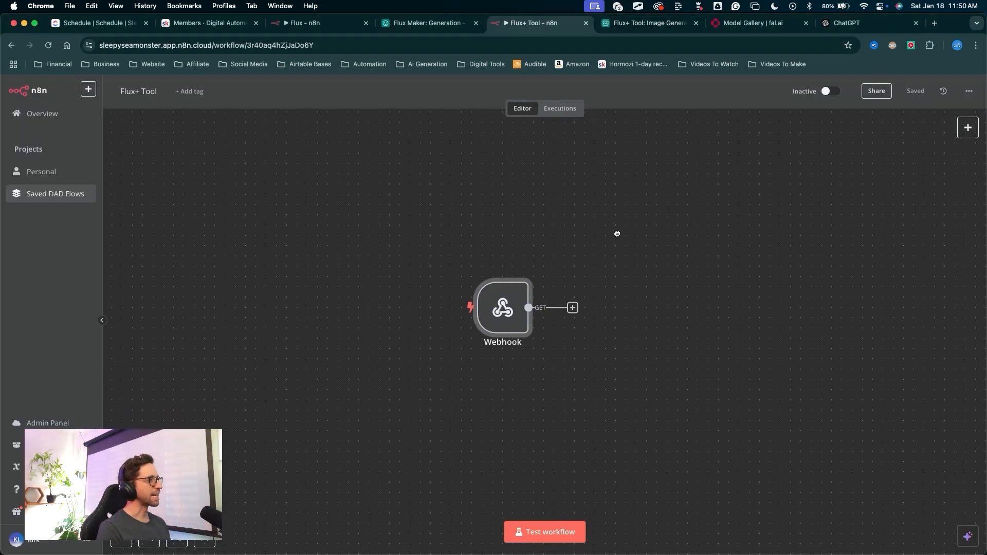
{"action": "left_click_drag", "start_coordinate": [327, 412], "coordinate": [459, 323]}
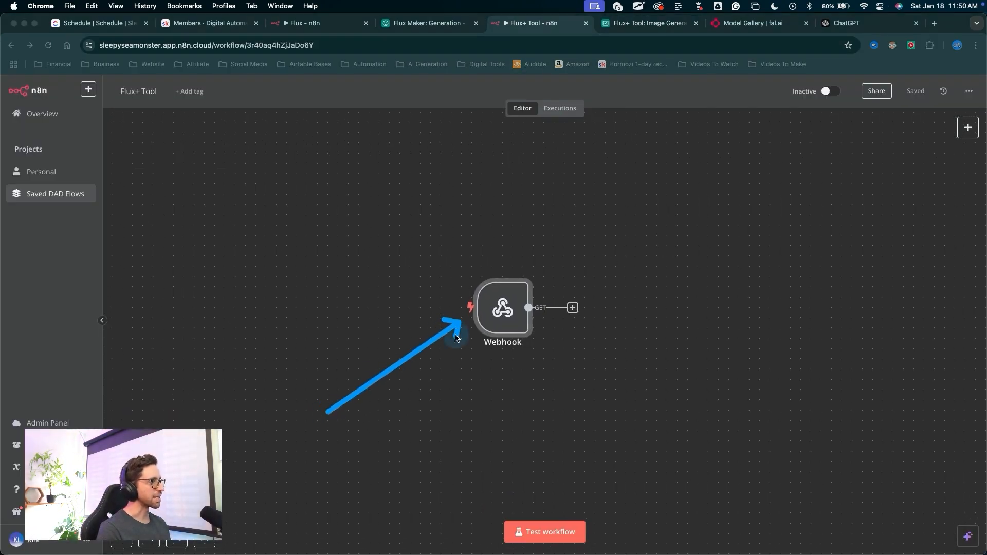
{"action": "left_click_drag", "start_coordinate": [386, 304], "coordinate": [532, 499]}
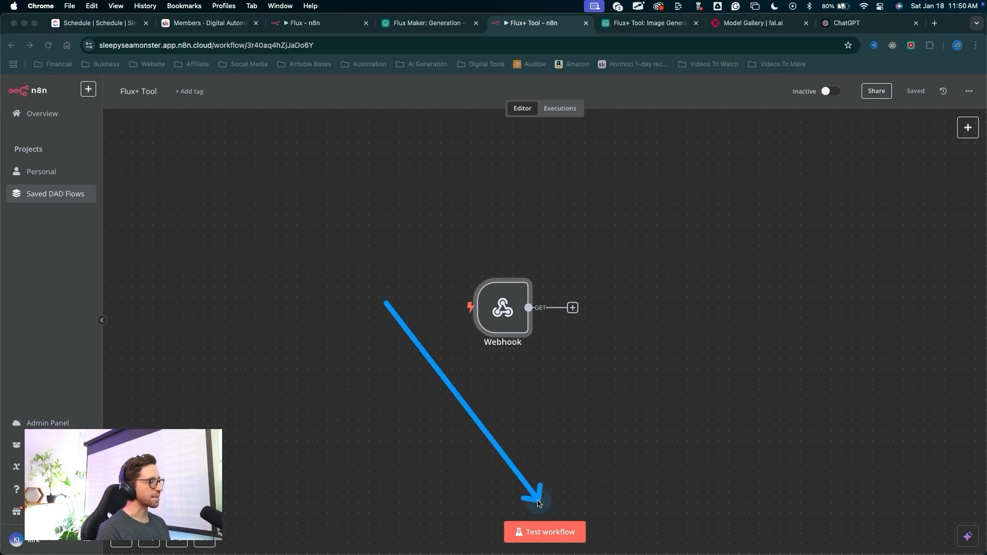
{"action": "left_click", "coordinate": [543, 532]}
{"action": "mouse_move", "coordinate": [391, 358]}
{"action": "left_mouse_down"}
{"action": "mouse_move", "coordinate": [523, 510]}
{"action": "mouse_move", "coordinate": [524, 413]}
{"action": "mouse_move", "coordinate": [494, 271]}
{"action": "mouse_move", "coordinate": [546, 270]}
{"action": "mouse_move", "coordinate": [519, 389]}
{"action": "left_mouse_up"}
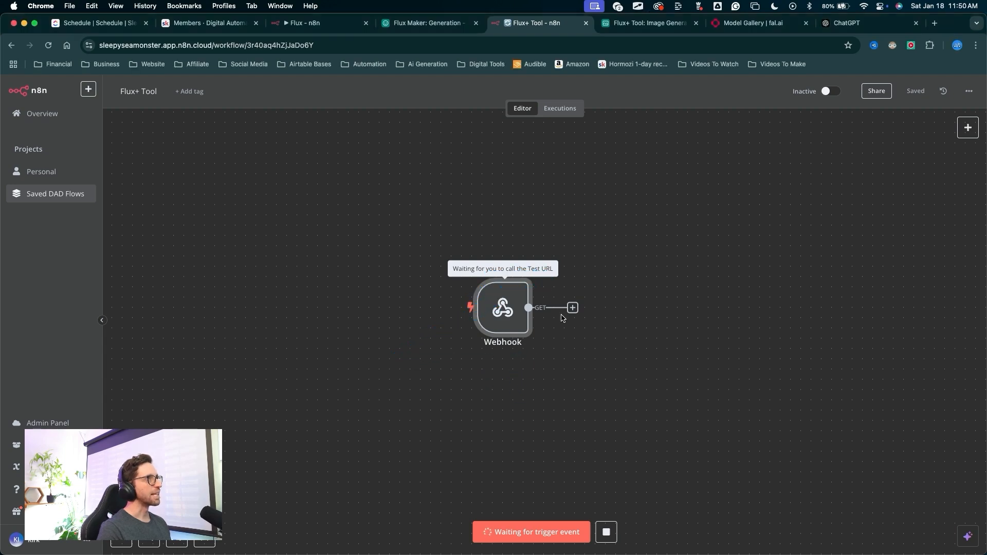
Step: Switch to the Flux+ Tool base in Airtable, trigger the record's Generate button and close the webhook response page
{"action": "left_click", "coordinate": [649, 23]}
{"action": "left_click_drag", "start_coordinate": [541, 330], "coordinate": [523, 180]}
{"action": "left_click", "coordinate": [522, 173]}
{"action": "mouse_move", "coordinate": [555, 412]}
{"action": "left_mouse_down"}
{"action": "mouse_move", "coordinate": [286, 342]}
{"action": "mouse_move", "coordinate": [434, 22]}
{"action": "mouse_move", "coordinate": [839, 316]}
{"action": "mouse_move", "coordinate": [60, 115]}
{"action": "mouse_move", "coordinate": [33, 95]}
{"action": "mouse_move", "coordinate": [46, 110]}
{"action": "mouse_move", "coordinate": [123, 98]}
{"action": "mouse_move", "coordinate": [177, 122]}
{"action": "left_mouse_up"}
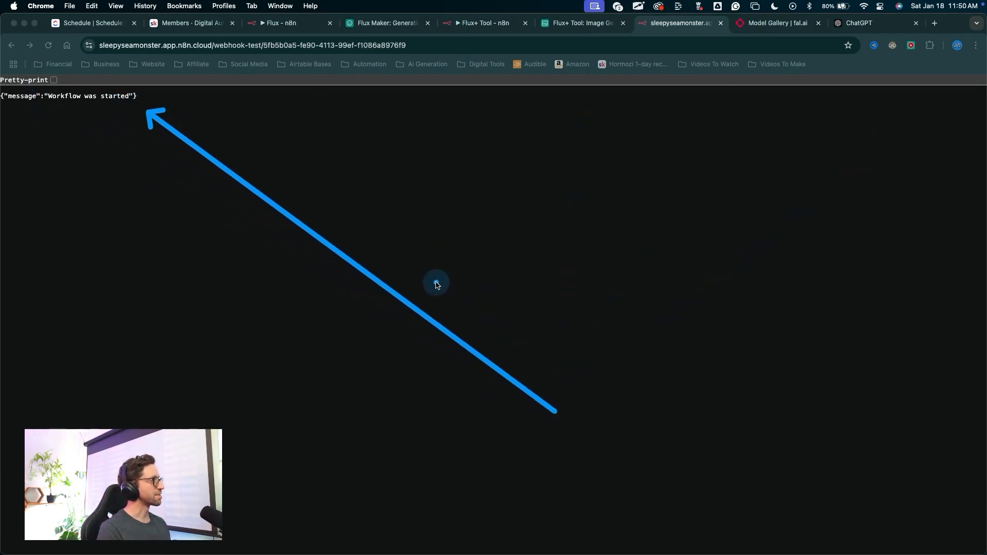
{"action": "mouse_move", "coordinate": [668, 303]}
{"action": "left_mouse_down"}
{"action": "mouse_move", "coordinate": [697, 125]}
{"action": "mouse_move", "coordinate": [727, 23]}
{"action": "left_mouse_up"}
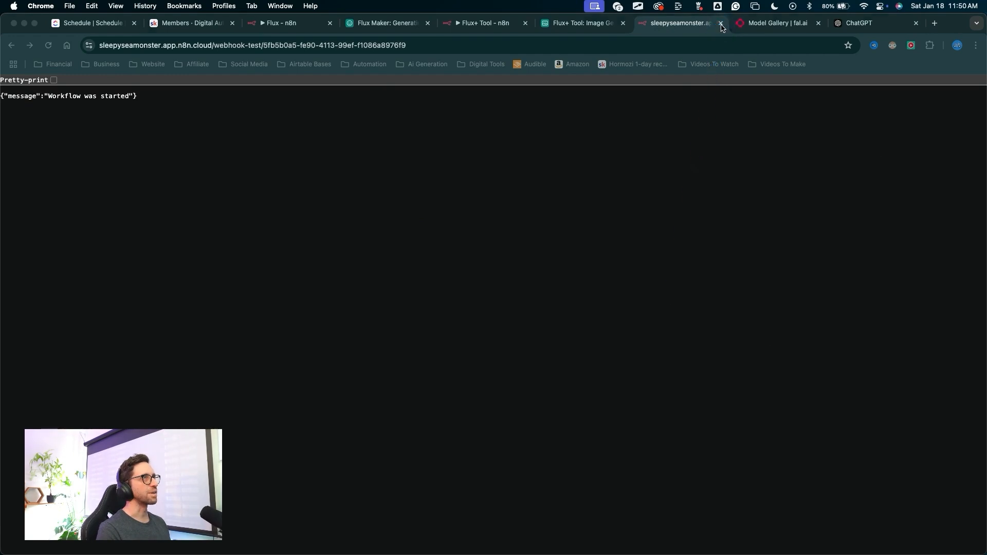
{"action": "left_click", "coordinate": [722, 23]}
Step: Return to the Flux+ Tool workflow in n8n and examine the Webhook node's test run in the execution history
{"action": "left_click", "coordinate": [486, 22]}
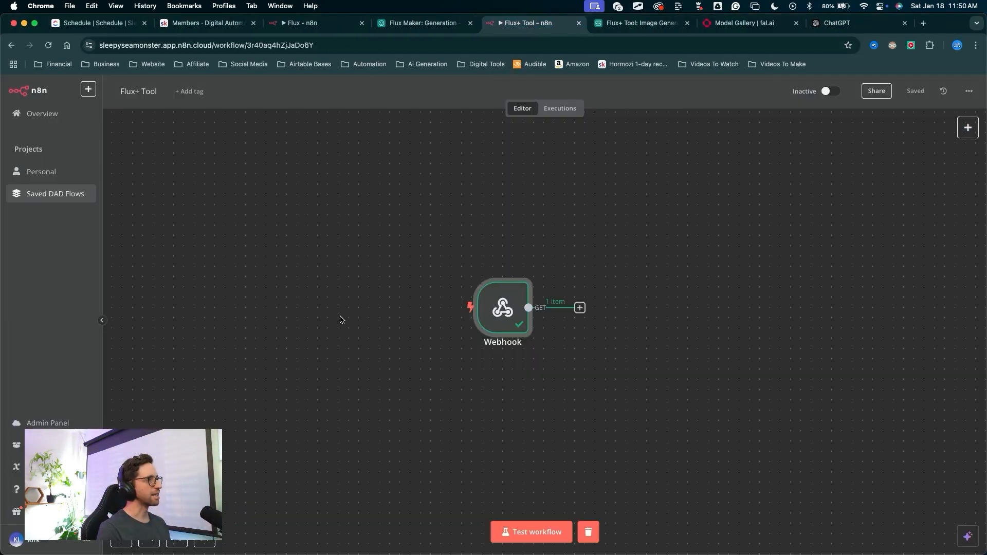
{"action": "mouse_move", "coordinate": [293, 335]}
{"action": "left_mouse_down"}
{"action": "mouse_move", "coordinate": [578, 302]}
{"action": "mouse_move", "coordinate": [531, 289]}
{"action": "mouse_move", "coordinate": [550, 336]}
{"action": "mouse_move", "coordinate": [489, 311]}
{"action": "mouse_move", "coordinate": [528, 299]}
{"action": "mouse_move", "coordinate": [545, 301]}
{"action": "mouse_move", "coordinate": [470, 325]}
{"action": "mouse_move", "coordinate": [544, 281]}
{"action": "mouse_move", "coordinate": [543, 307]}
{"action": "left_mouse_up"}
{"action": "key", "text": "Escape"}
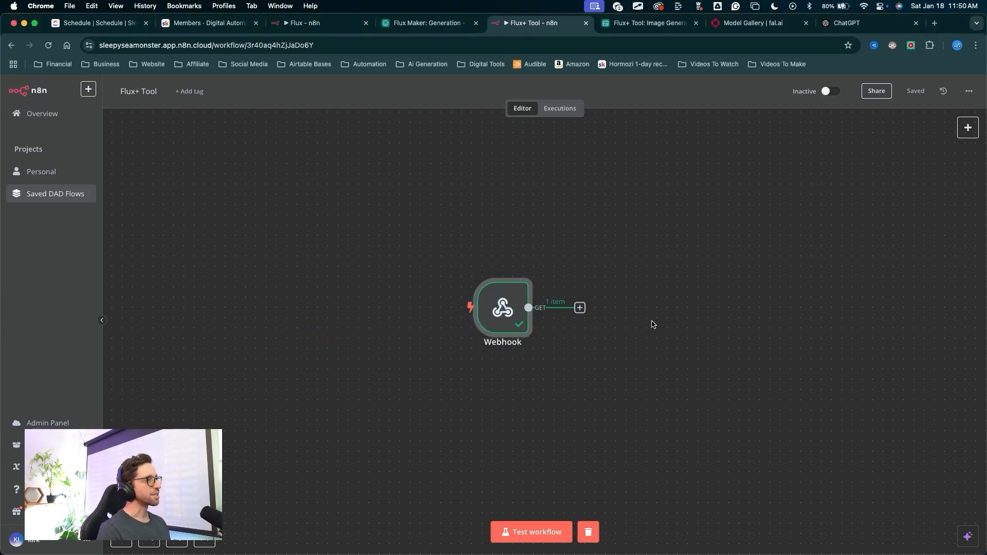
{"action": "mouse_move", "coordinate": [663, 329]}
{"action": "left_mouse_down"}
{"action": "mouse_move", "coordinate": [586, 175]}
{"action": "mouse_move", "coordinate": [577, 132]}
{"action": "left_mouse_up"}
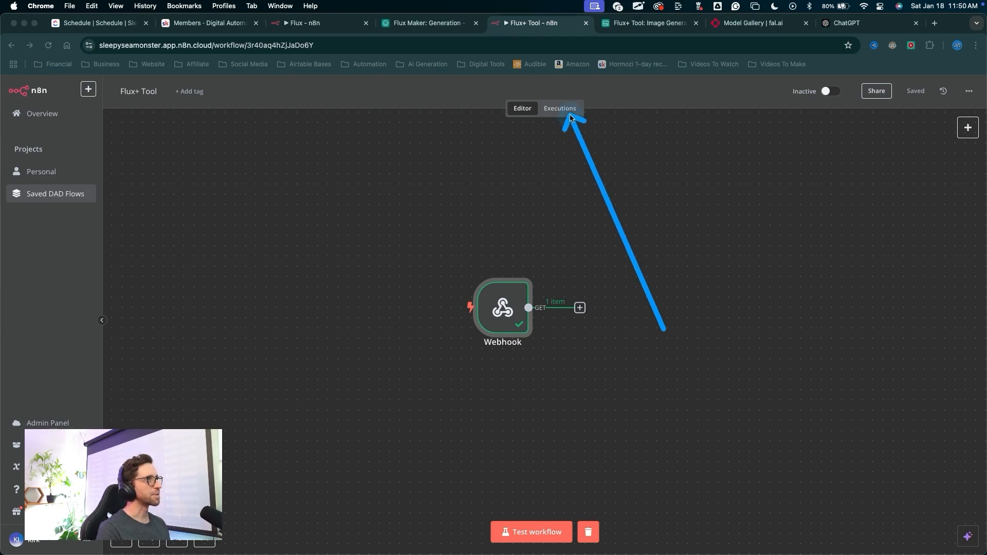
{"action": "key", "text": "Escape"}
{"action": "mouse_move", "coordinate": [418, 279]}
{"action": "left_mouse_down"}
{"action": "mouse_move", "coordinate": [211, 177]}
{"action": "mouse_move", "coordinate": [175, 175]}
{"action": "mouse_move", "coordinate": [164, 198]}
{"action": "left_mouse_up"}
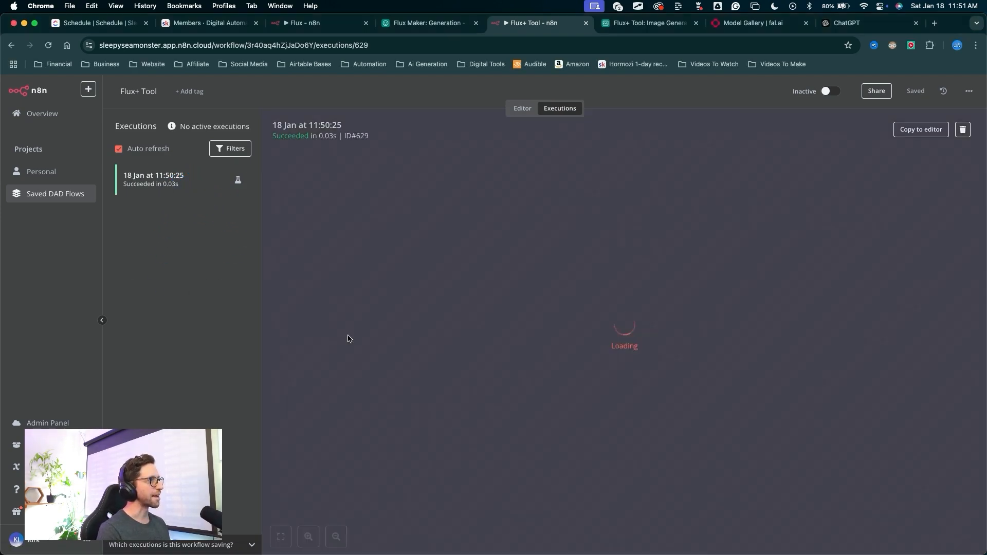
{"action": "mouse_move", "coordinate": [407, 170]}
{"action": "left_mouse_down"}
{"action": "mouse_move", "coordinate": [434, 192]}
{"action": "mouse_move", "coordinate": [578, 434]}
{"action": "mouse_move", "coordinate": [858, 396]}
{"action": "mouse_move", "coordinate": [413, 301]}
{"action": "mouse_move", "coordinate": [784, 370]}
{"action": "mouse_move", "coordinate": [350, 457]}
{"action": "mouse_move", "coordinate": [698, 227]}
{"action": "mouse_move", "coordinate": [489, 293]}
{"action": "mouse_move", "coordinate": [371, 370]}
{"action": "mouse_move", "coordinate": [535, 289]}
{"action": "mouse_move", "coordinate": [532, 269]}
{"action": "mouse_move", "coordinate": [494, 283]}
{"action": "mouse_move", "coordinate": [405, 353]}
{"action": "mouse_move", "coordinate": [605, 266]}
{"action": "mouse_move", "coordinate": [503, 200]}
{"action": "left_mouse_up"}
{"action": "mouse_move", "coordinate": [468, 365]}
{"action": "left_mouse_down"}
{"action": "mouse_move", "coordinate": [301, 152]}
{"action": "mouse_move", "coordinate": [304, 138]}
{"action": "mouse_move", "coordinate": [344, 138]}
{"action": "left_mouse_up"}
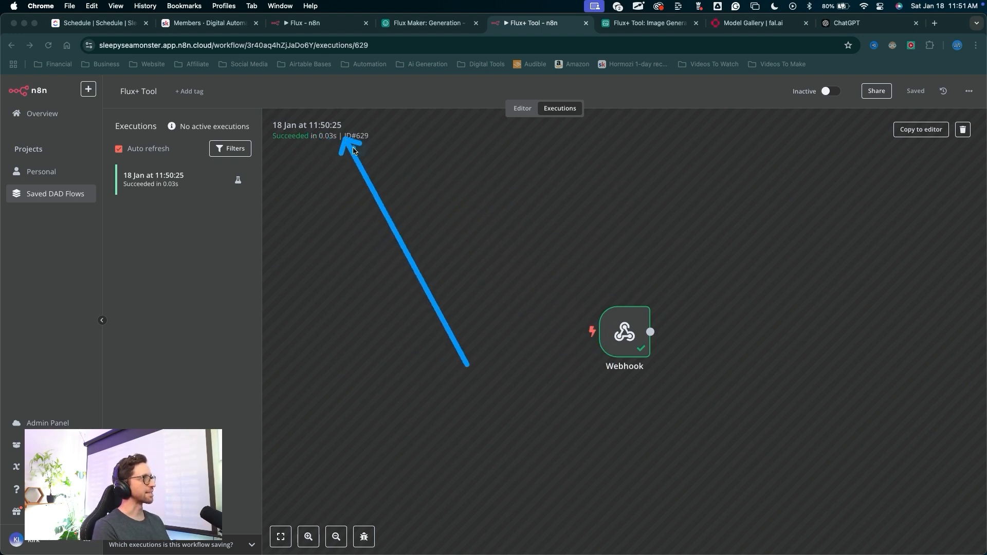
{"action": "key", "text": "Escape"}
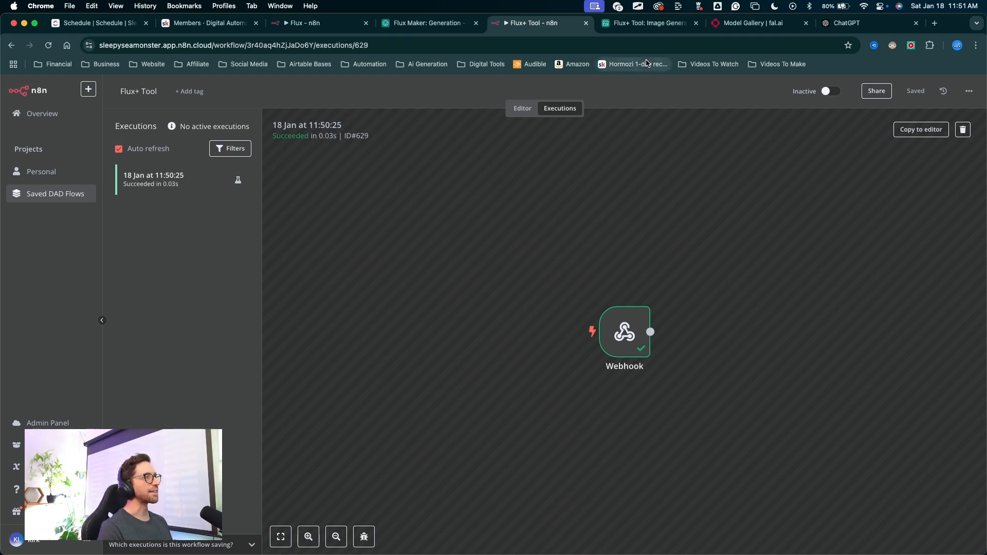
Step: In Airtable, extend the Generate button's URL formula with ?recordID= inside the quotes followed by & RECORD_ID(), and save the field
{"action": "left_click", "coordinate": [648, 23]}
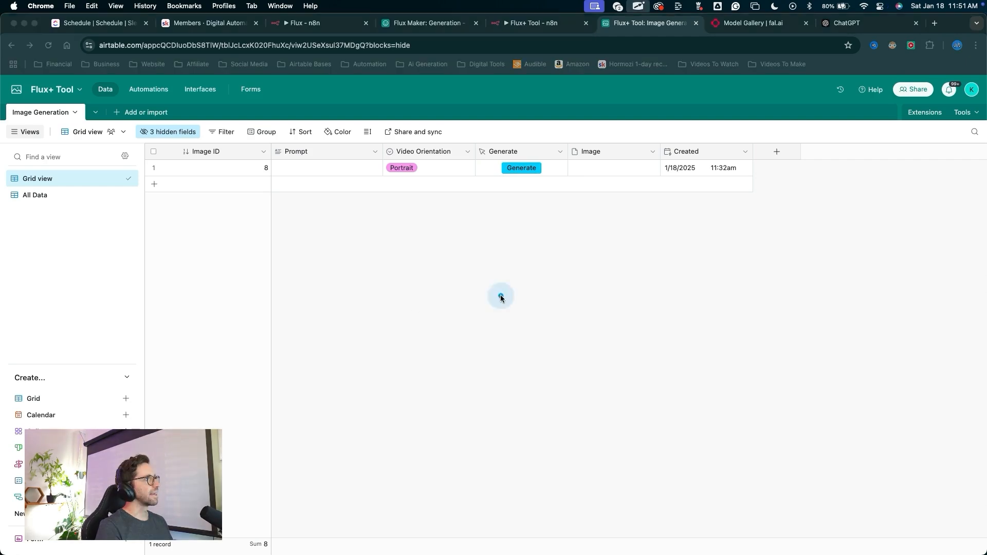
{"action": "left_click_drag", "start_coordinate": [501, 295], "coordinate": [504, 144]}
{"action": "key", "text": "Escape"}
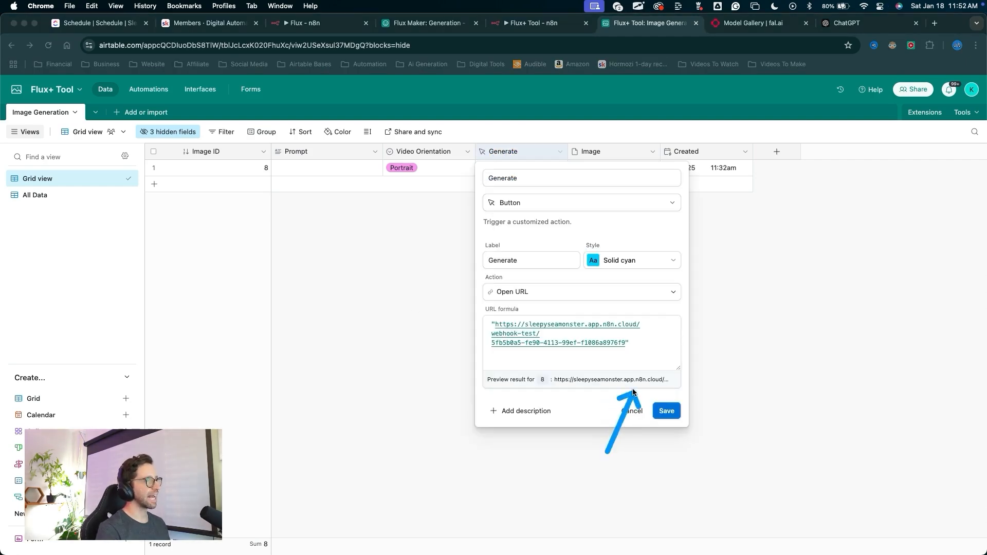
{"action": "mouse_move", "coordinate": [633, 392]}
{"action": "left_mouse_down"}
{"action": "mouse_move", "coordinate": [566, 340]}
{"action": "mouse_move", "coordinate": [494, 346]}
{"action": "mouse_move", "coordinate": [608, 373]}
{"action": "left_mouse_up"}
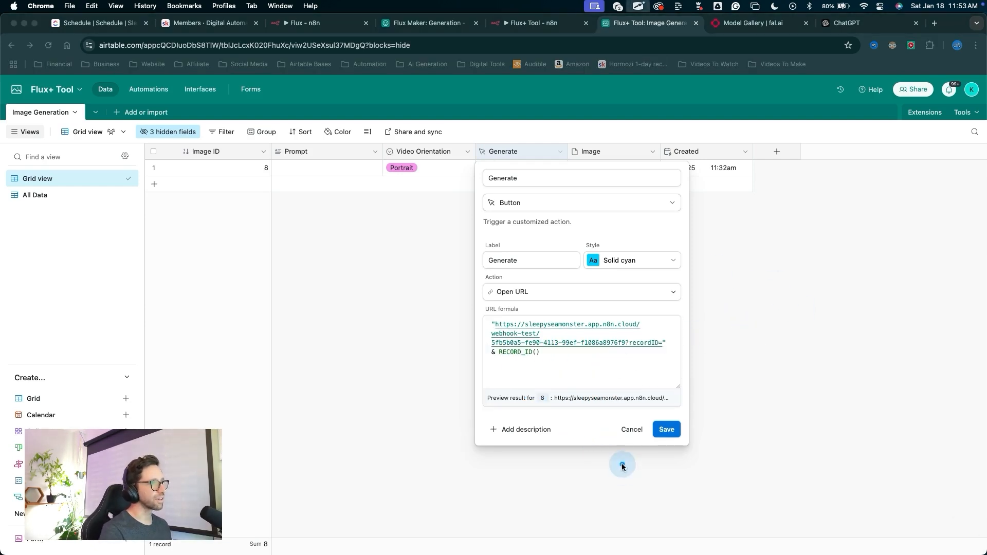
{"action": "mouse_move", "coordinate": [622, 464]}
{"action": "left_mouse_down"}
{"action": "mouse_move", "coordinate": [623, 351]}
{"action": "mouse_move", "coordinate": [532, 349]}
{"action": "mouse_move", "coordinate": [502, 337]}
{"action": "mouse_move", "coordinate": [600, 305]}
{"action": "mouse_move", "coordinate": [508, 335]}
{"action": "mouse_move", "coordinate": [618, 348]}
{"action": "left_mouse_up"}
{"action": "mouse_move", "coordinate": [619, 419]}
{"action": "left_mouse_down"}
{"action": "mouse_move", "coordinate": [623, 348]}
{"action": "mouse_move", "coordinate": [664, 343]}
{"action": "mouse_move", "coordinate": [636, 364]}
{"action": "mouse_move", "coordinate": [556, 356]}
{"action": "left_mouse_up"}
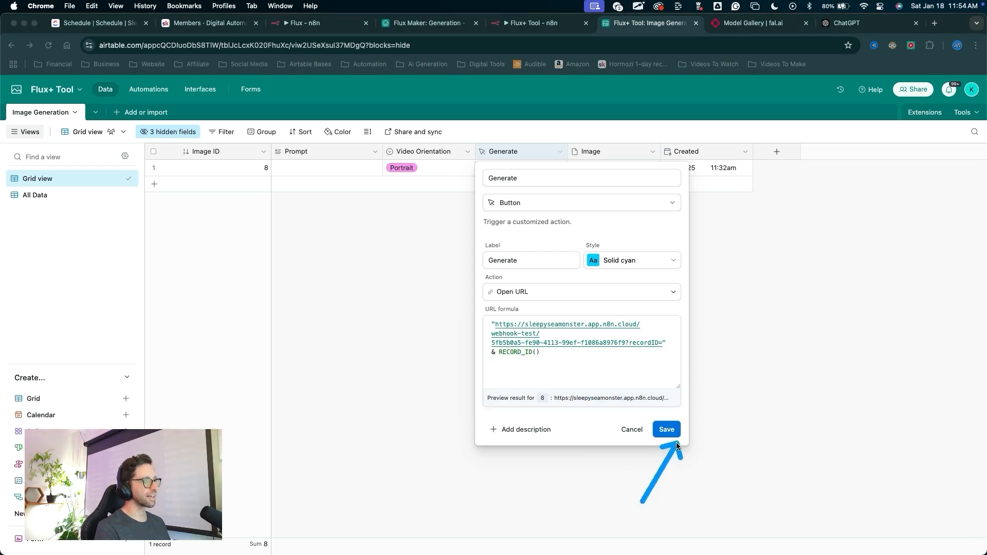
{"action": "left_click", "coordinate": [667, 429]}
Step: Go back to the Flux+ Tool workflow editor in n8n and start another test run
{"action": "left_click", "coordinate": [545, 23]}
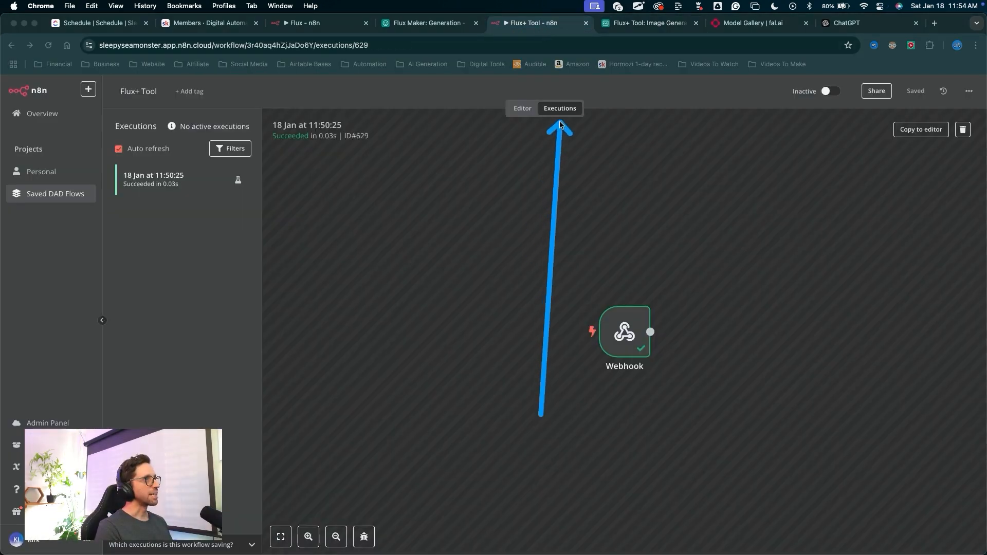
{"action": "left_click_drag", "start_coordinate": [561, 118], "coordinate": [521, 111]}
{"action": "key", "text": "Escape"}
{"action": "left_click", "coordinate": [522, 109]}
{"action": "left_click_drag", "start_coordinate": [558, 309], "coordinate": [553, 520]}
{"action": "key", "text": "Escape"}
{"action": "left_click", "coordinate": [553, 531]}
Step: In Airtable, trigger the Generate button with its record ID URL and close the response page that opens
{"action": "left_click", "coordinate": [649, 23]}
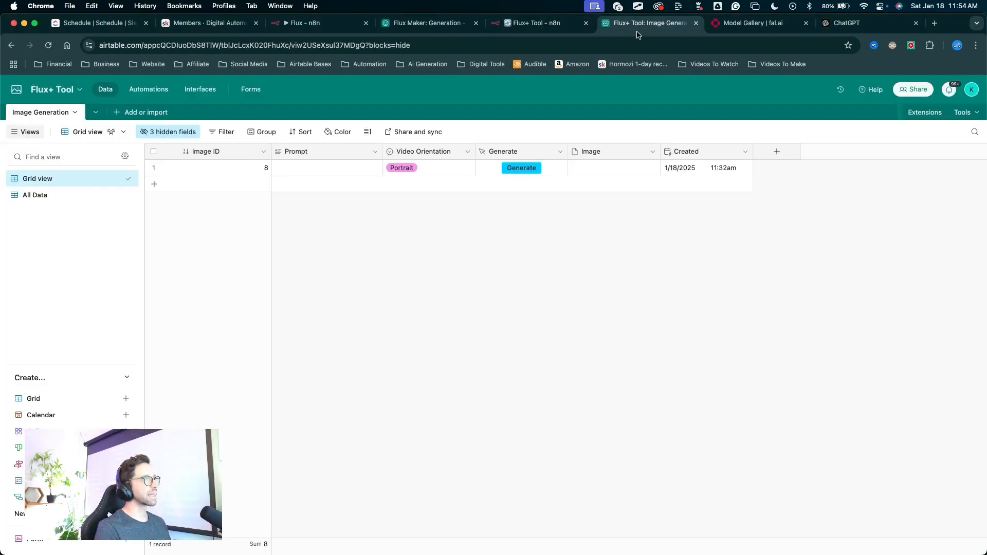
{"action": "left_click_drag", "start_coordinate": [553, 323], "coordinate": [530, 176]}
{"action": "key", "text": "Escape"}
{"action": "left_click", "coordinate": [530, 176]}
{"action": "mouse_move", "coordinate": [566, 350]}
{"action": "left_mouse_down"}
{"action": "mouse_move", "coordinate": [313, 401]}
{"action": "mouse_move", "coordinate": [474, 62]}
{"action": "mouse_move", "coordinate": [247, 463]}
{"action": "mouse_move", "coordinate": [825, 391]}
{"action": "mouse_move", "coordinate": [282, 103]}
{"action": "mouse_move", "coordinate": [238, 319]}
{"action": "mouse_move", "coordinate": [540, 103]}
{"action": "mouse_move", "coordinate": [722, 27]}
{"action": "left_mouse_up"}
{"action": "key", "text": "Escape"}
{"action": "left_click", "coordinate": [722, 23]}
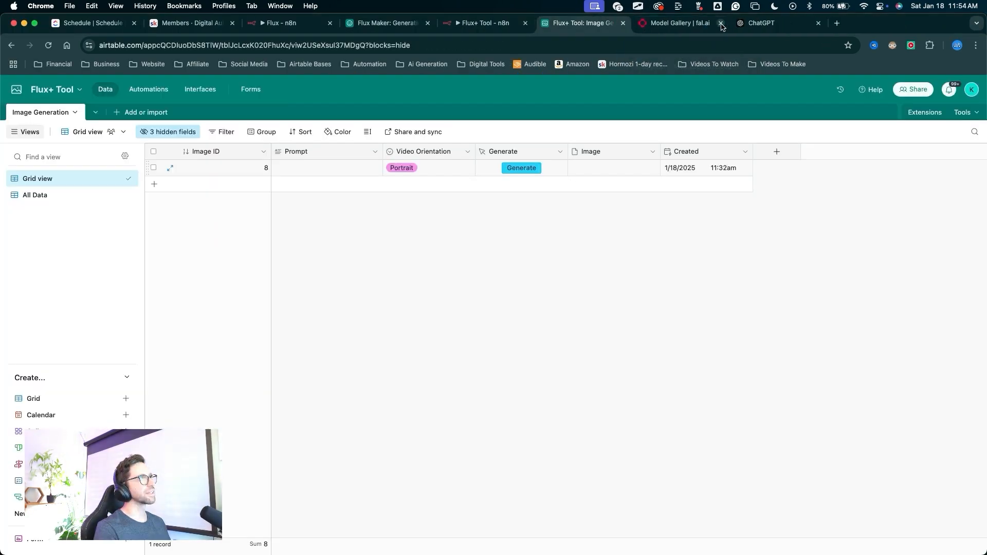
Step: Open the Webhook node in the n8n Flux+ Tool workflow and examine the recordID under query in its output
{"action": "left_click", "coordinate": [484, 24]}
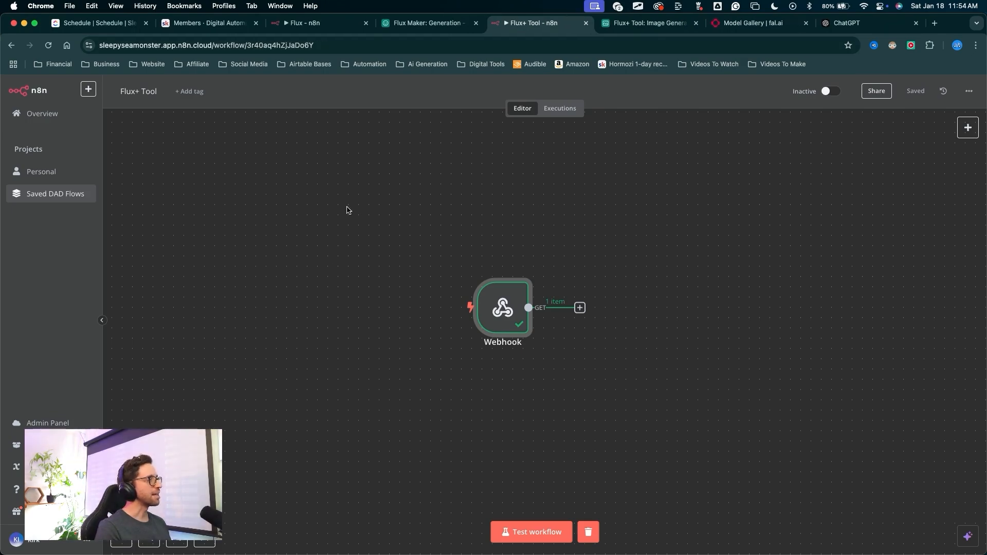
{"action": "mouse_move", "coordinate": [427, 190]}
{"action": "left_mouse_down"}
{"action": "mouse_move", "coordinate": [499, 272]}
{"action": "mouse_move", "coordinate": [495, 297]}
{"action": "left_mouse_up"}
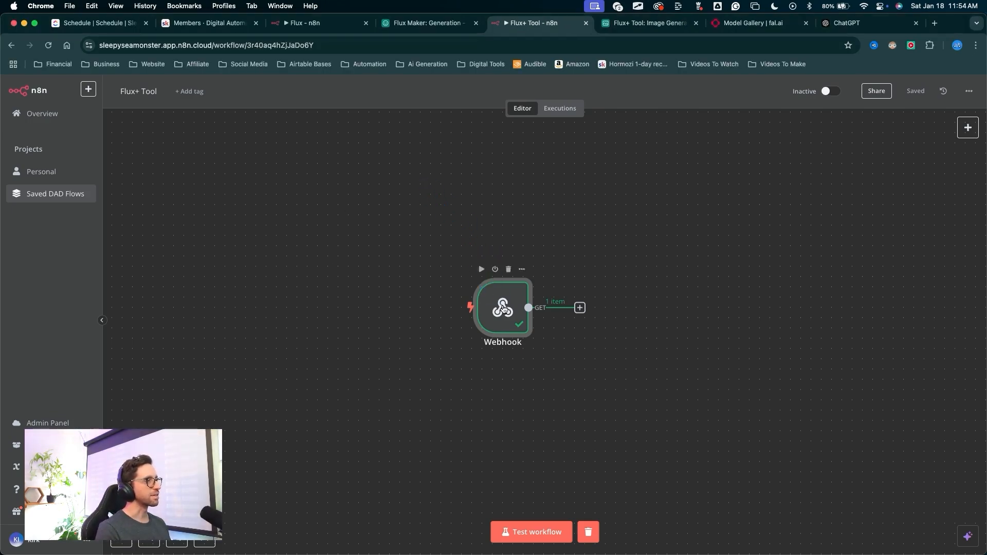
{"action": "double_click", "coordinate": [495, 297]}
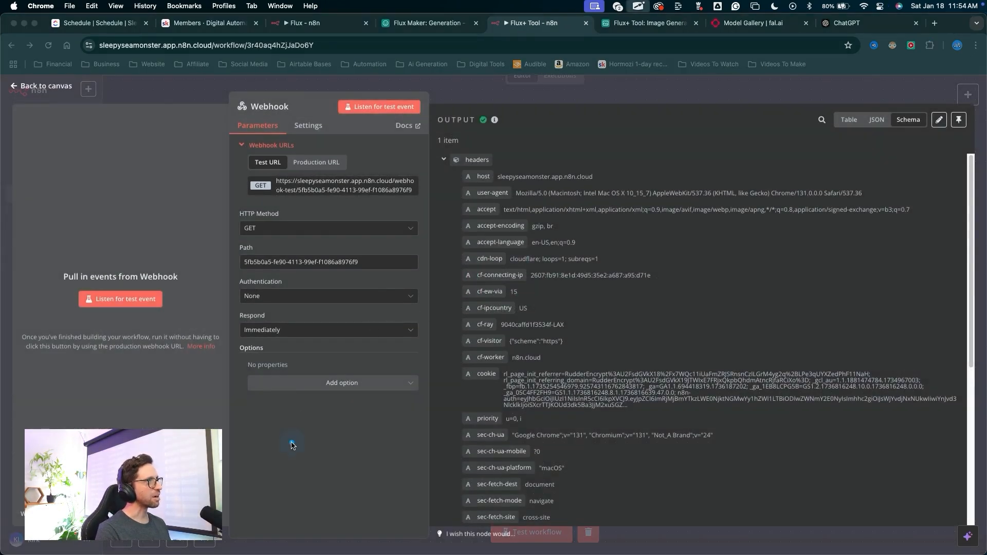
{"action": "mouse_move", "coordinate": [292, 444]}
{"action": "left_mouse_down"}
{"action": "mouse_move", "coordinate": [461, 125]}
{"action": "mouse_move", "coordinate": [471, 182]}
{"action": "mouse_move", "coordinate": [470, 397]}
{"action": "mouse_move", "coordinate": [514, 447]}
{"action": "left_mouse_up"}
{"action": "scroll", "coordinate": [506, 221], "scroll_direction": "down", "scroll_amount": 5}
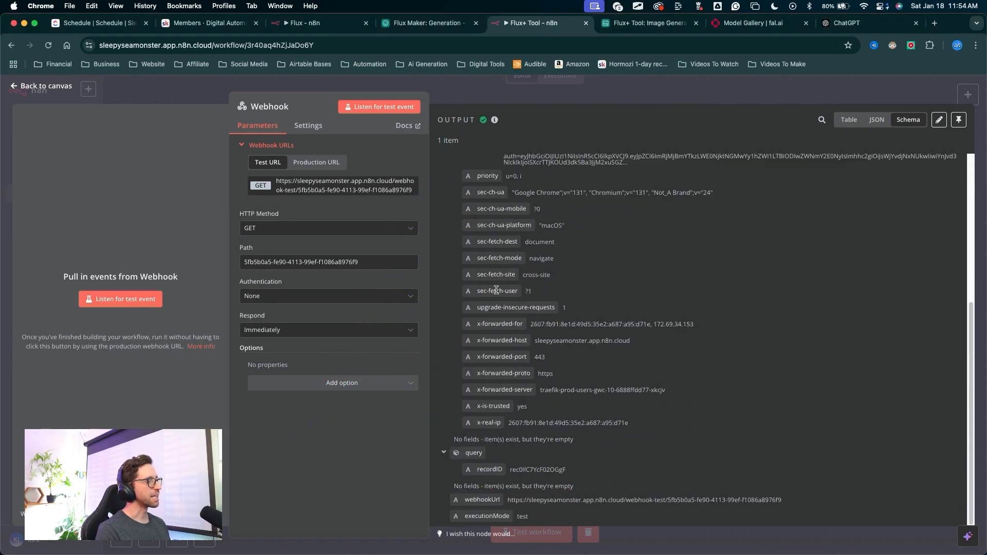
{"action": "mouse_move", "coordinate": [440, 375]}
{"action": "left_mouse_down"}
{"action": "mouse_move", "coordinate": [450, 439]}
{"action": "mouse_move", "coordinate": [480, 463]}
{"action": "mouse_move", "coordinate": [532, 469]}
{"action": "left_mouse_up"}
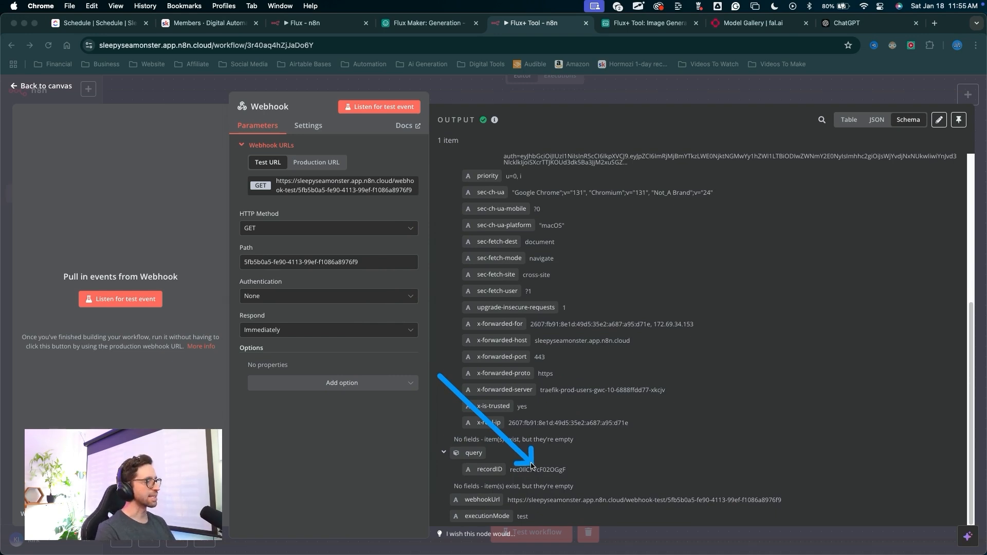
{"action": "left_click_drag", "start_coordinate": [529, 463], "coordinate": [544, 461]}
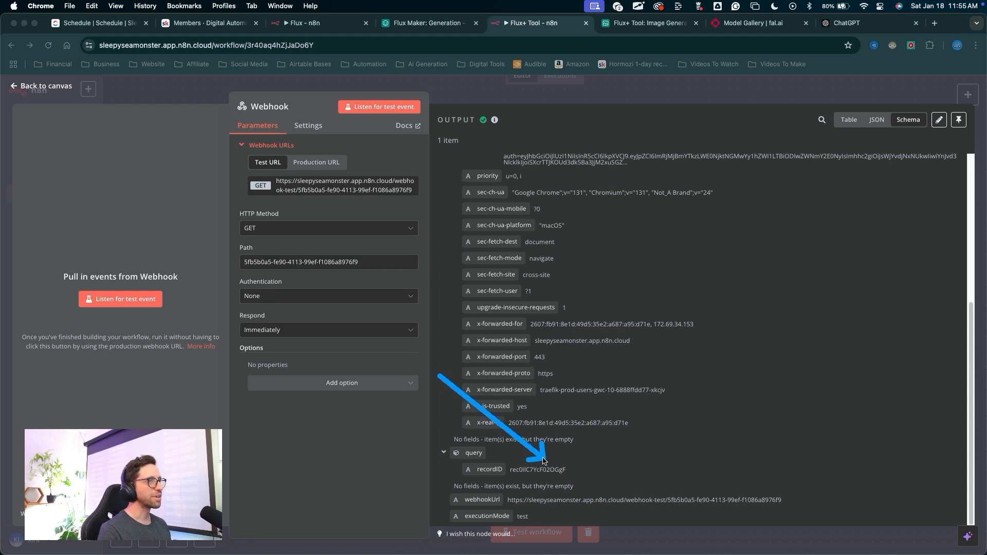
{"action": "key", "text": "Escape"}
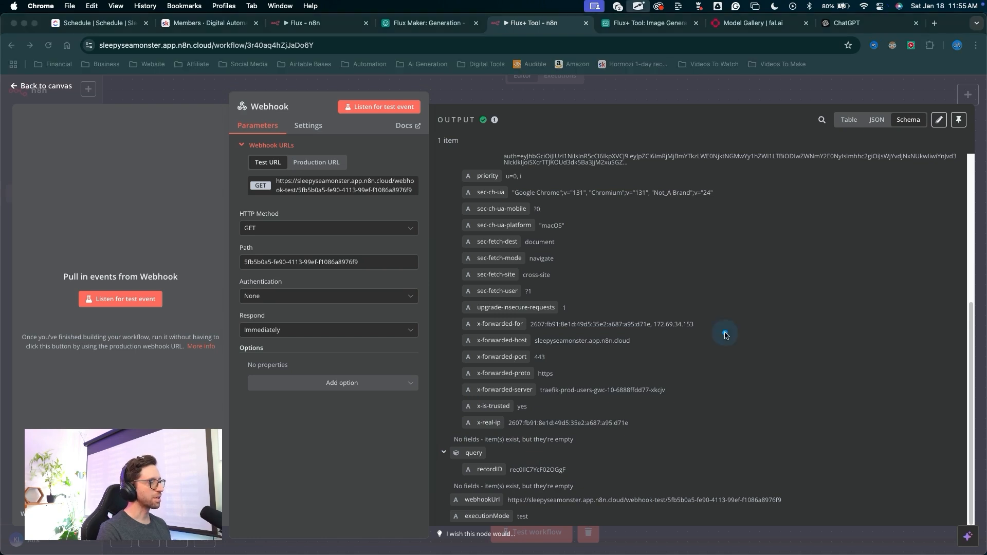
{"action": "mouse_move", "coordinate": [725, 335]}
{"action": "left_mouse_down"}
{"action": "mouse_move", "coordinate": [548, 465]}
{"action": "mouse_move", "coordinate": [582, 467]}
{"action": "mouse_move", "coordinate": [572, 469]}
{"action": "left_mouse_up"}
{"action": "key", "text": "Escape"}
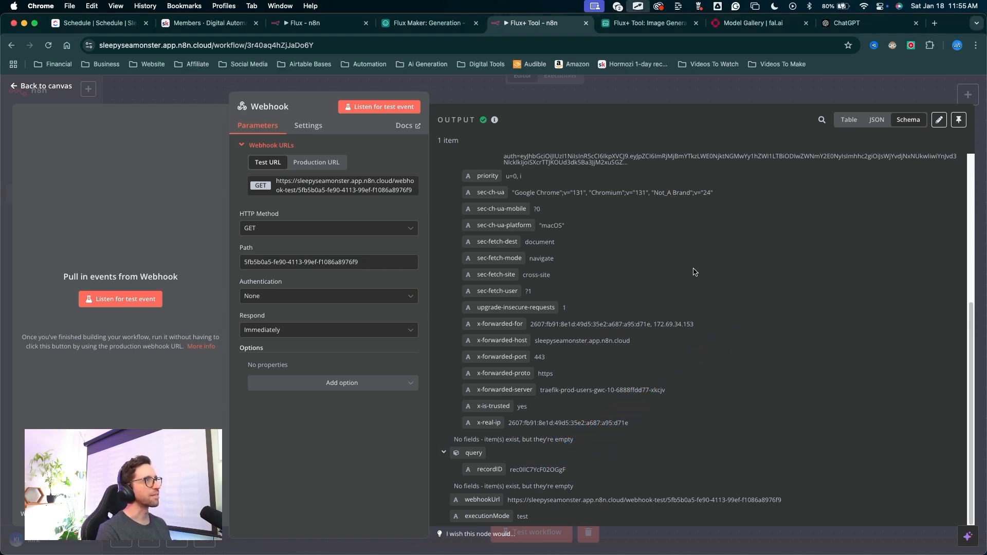
Step: Return to the Flux+ Tool canvas and add an Airtable node with the Get a record action after the Webhook
{"action": "mouse_move", "coordinate": [662, 268]}
{"action": "left_mouse_down"}
{"action": "mouse_move", "coordinate": [628, 111]}
{"action": "mouse_move", "coordinate": [103, 97]}
{"action": "mouse_move", "coordinate": [45, 85]}
{"action": "left_mouse_up"}
{"action": "key", "text": "Escape"}
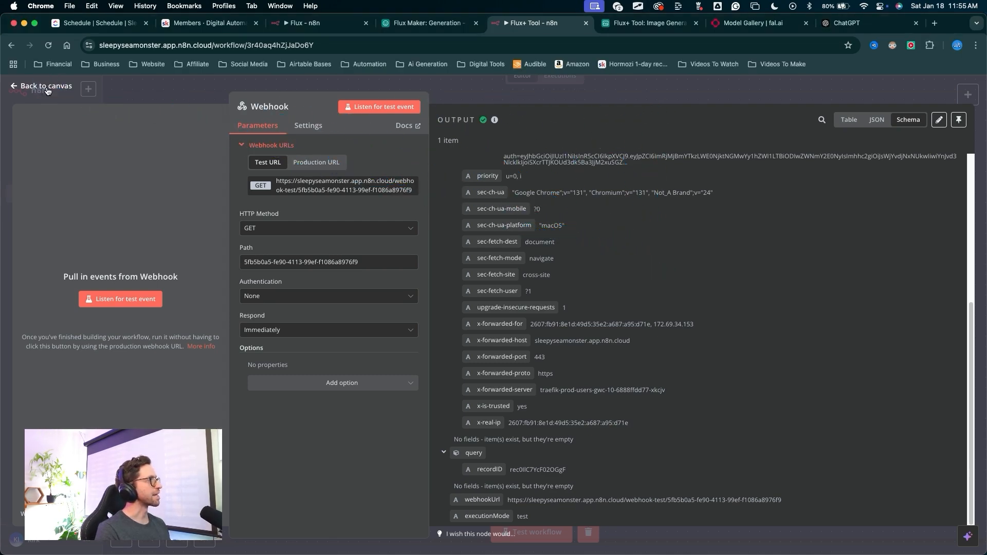
{"action": "left_click", "coordinate": [45, 87]}
{"action": "left_click_drag", "start_coordinate": [423, 481], "coordinate": [426, 308]}
{"action": "key", "text": "Escape"}
{"action": "left_click", "coordinate": [427, 308]}
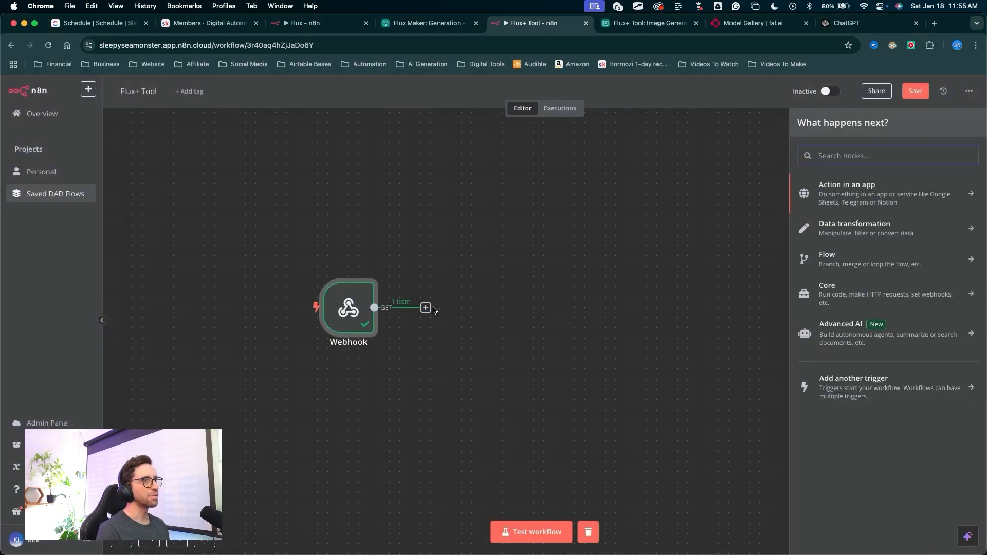
{"action": "type", "text": "airt"}
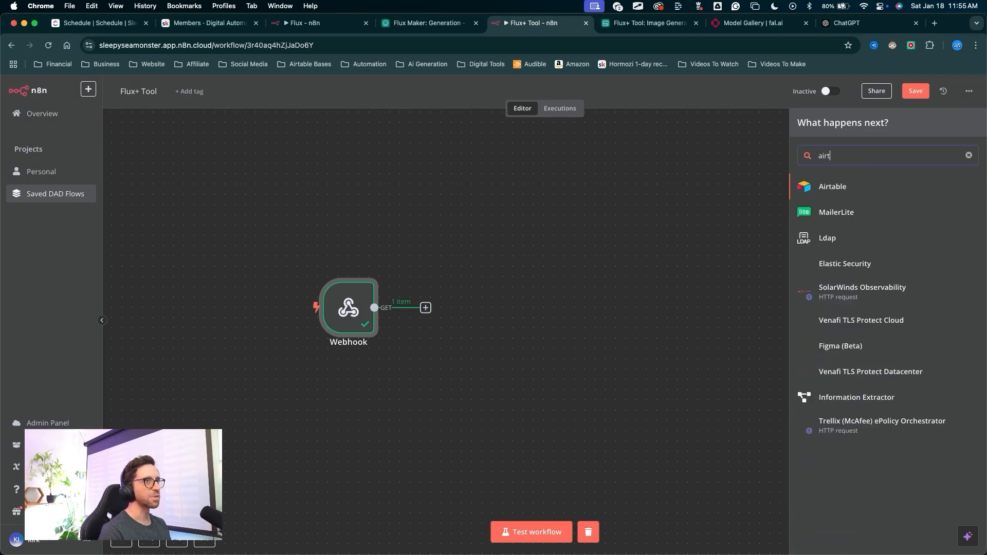
{"action": "left_click", "coordinate": [834, 188]}
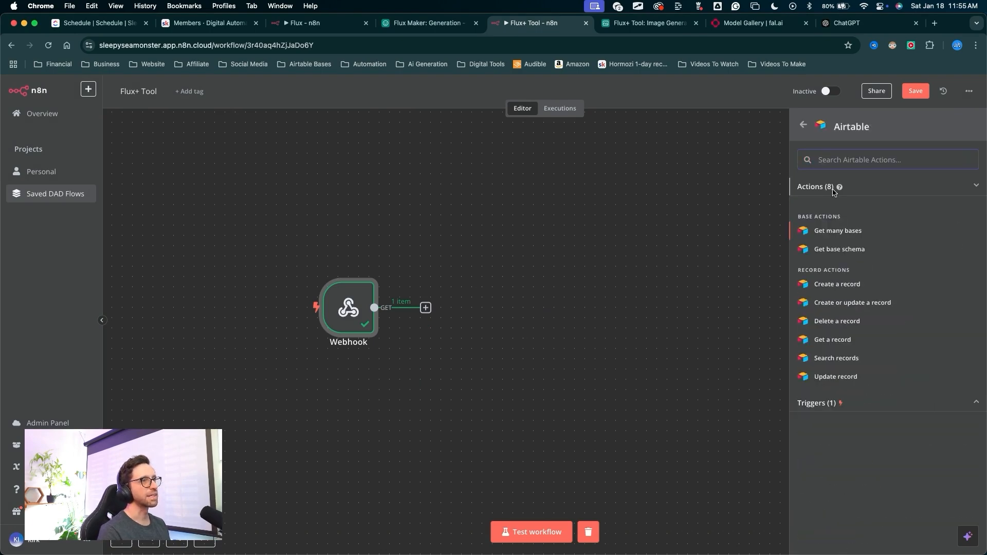
{"action": "left_click", "coordinate": [829, 341]}
Step: Start creating a new access token credential for the Airtable node and review the scopes it requires
{"action": "mouse_move", "coordinate": [471, 450]}
{"action": "left_mouse_down"}
{"action": "mouse_move", "coordinate": [462, 186]}
{"action": "mouse_move", "coordinate": [450, 171]}
{"action": "left_mouse_up"}
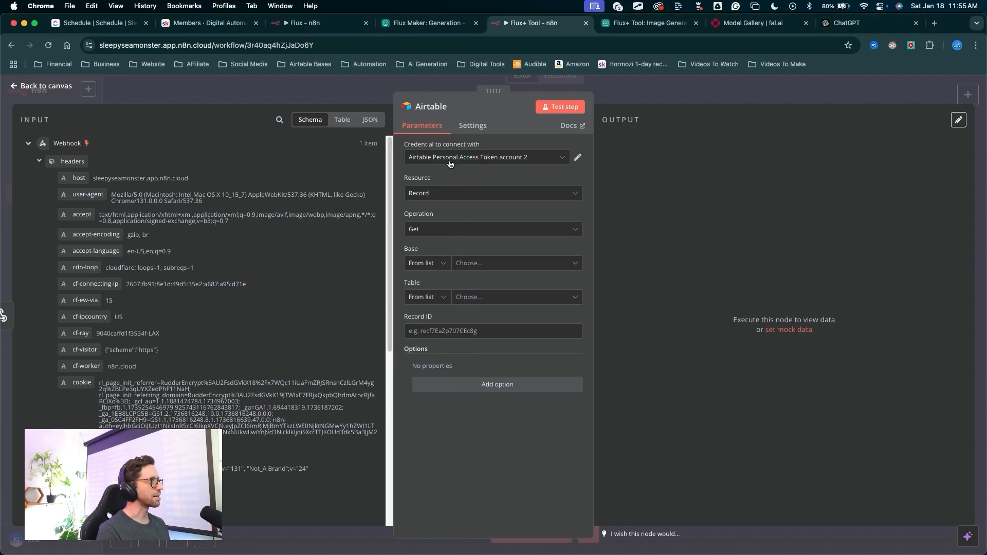
{"action": "left_click", "coordinate": [449, 159]}
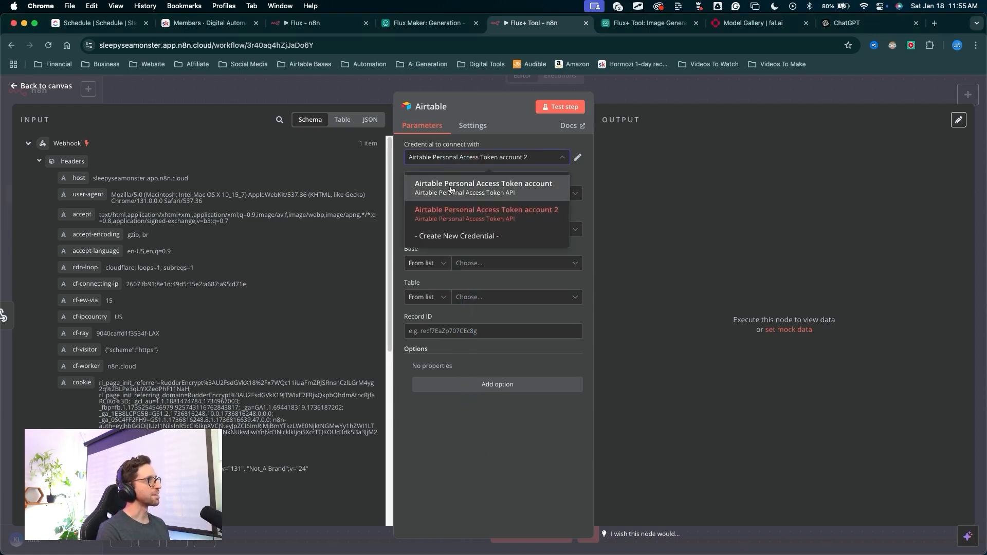
{"action": "left_click", "coordinate": [450, 237]}
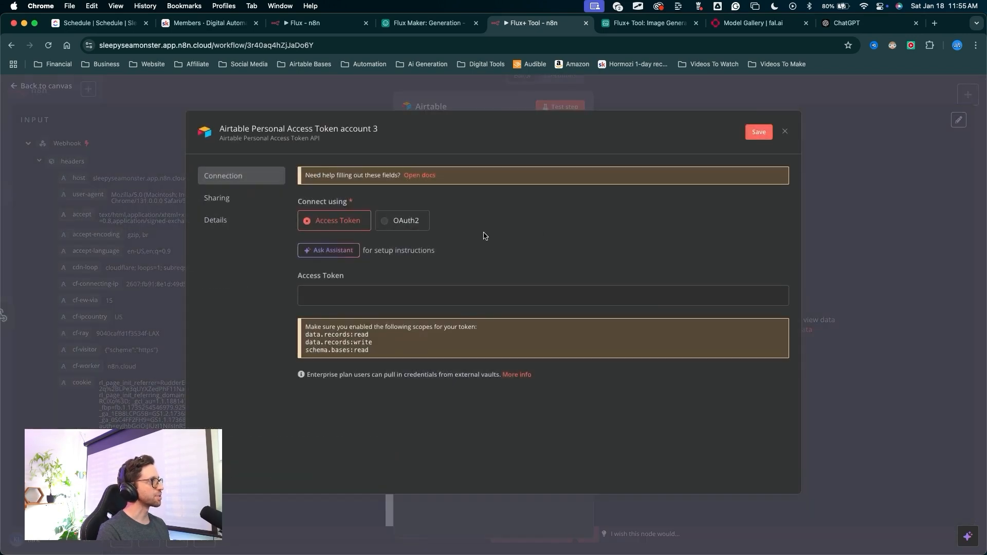
{"action": "mouse_move", "coordinate": [597, 234]}
{"action": "left_mouse_down"}
{"action": "mouse_move", "coordinate": [374, 229]}
{"action": "mouse_move", "coordinate": [418, 313]}
{"action": "mouse_move", "coordinate": [371, 326]}
{"action": "mouse_move", "coordinate": [386, 342]}
{"action": "mouse_move", "coordinate": [329, 334]}
{"action": "mouse_move", "coordinate": [372, 348]}
{"action": "left_mouse_up"}
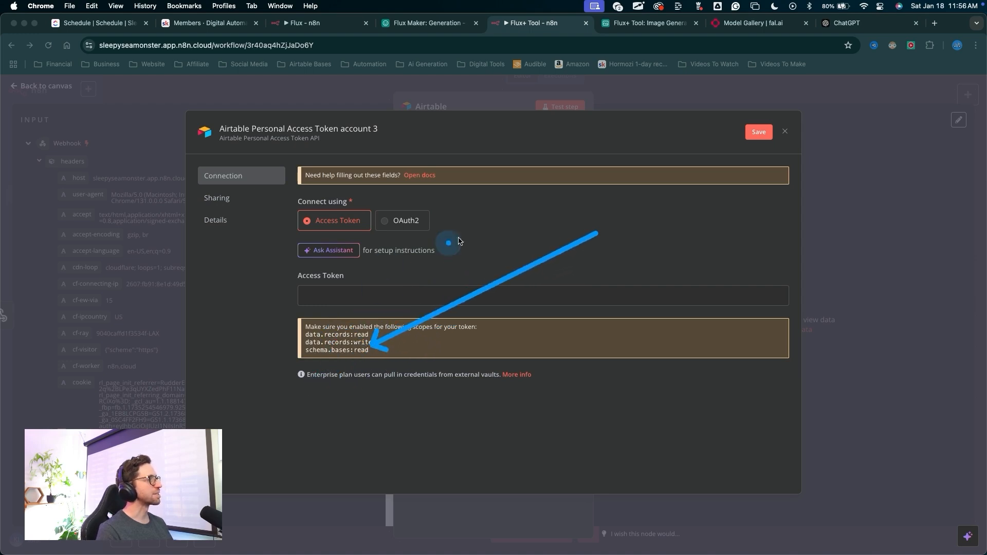
{"action": "key", "text": "Escape"}
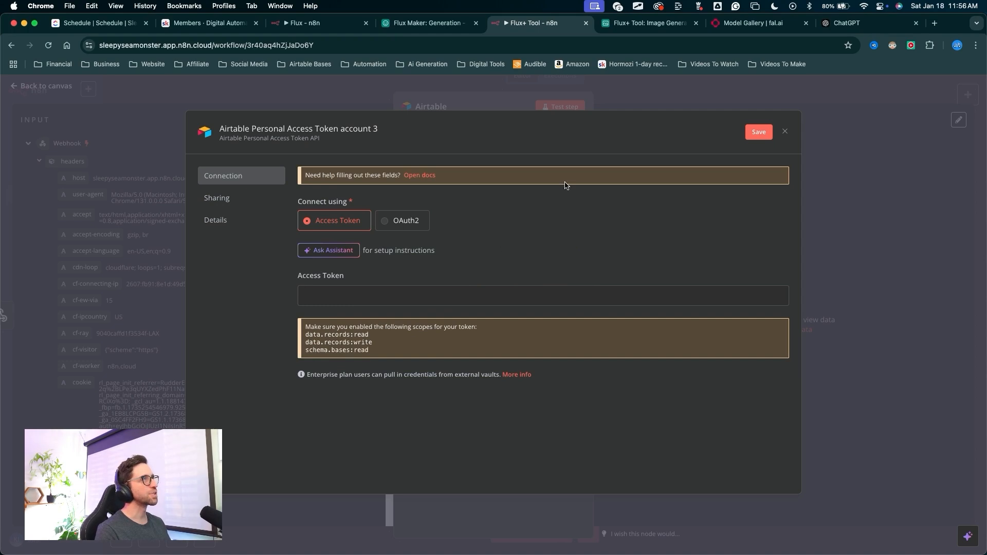
Step: Switch to Airtable, open the personal access tokens in the Builder Hub and delete the existing n8n connection token
{"action": "left_click", "coordinate": [651, 23]}
{"action": "mouse_move", "coordinate": [672, 426]}
{"action": "left_mouse_down"}
{"action": "mouse_move", "coordinate": [926, 187]}
{"action": "mouse_move", "coordinate": [972, 93]}
{"action": "left_mouse_up"}
{"action": "left_click", "coordinate": [972, 89]}
{"action": "left_click_drag", "start_coordinate": [754, 338], "coordinate": [842, 311]}
{"action": "left_click", "coordinate": [843, 310]}
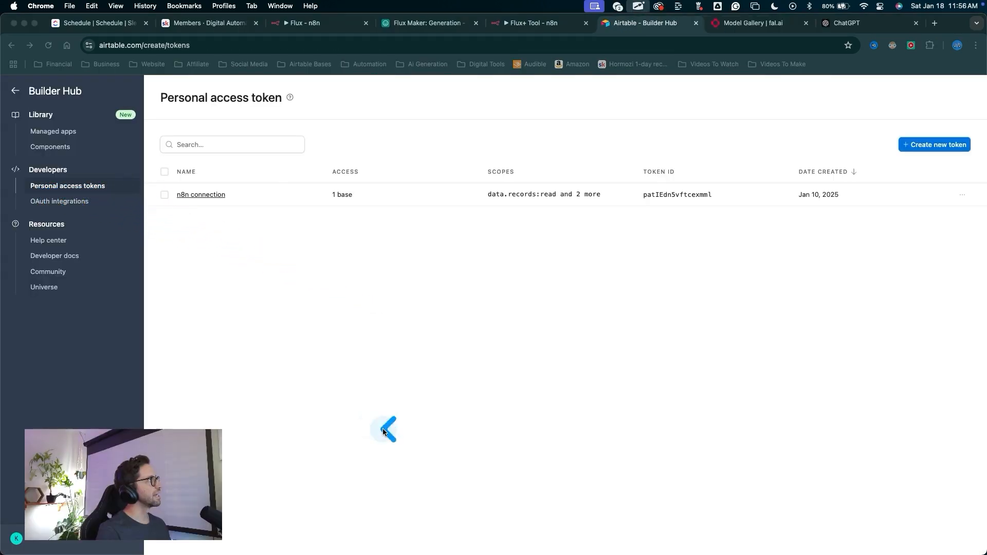
{"action": "mouse_move", "coordinate": [384, 431]}
{"action": "left_mouse_down"}
{"action": "mouse_move", "coordinate": [254, 115]}
{"action": "mouse_move", "coordinate": [144, 62]}
{"action": "mouse_move", "coordinate": [286, 99]}
{"action": "mouse_move", "coordinate": [223, 197]}
{"action": "mouse_move", "coordinate": [187, 201]}
{"action": "mouse_move", "coordinate": [674, 186]}
{"action": "mouse_move", "coordinate": [944, 208]}
{"action": "left_mouse_up"}
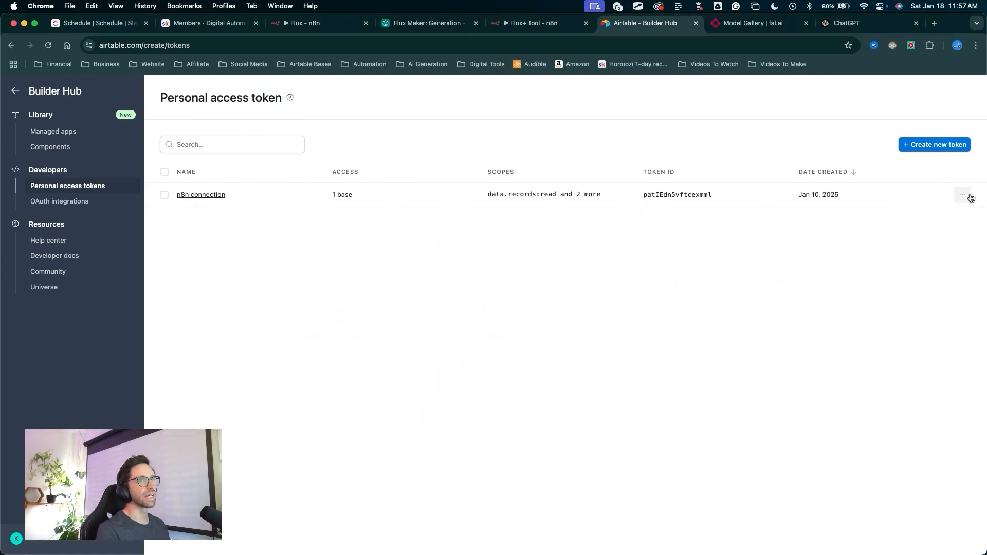
{"action": "left_click", "coordinate": [963, 194]}
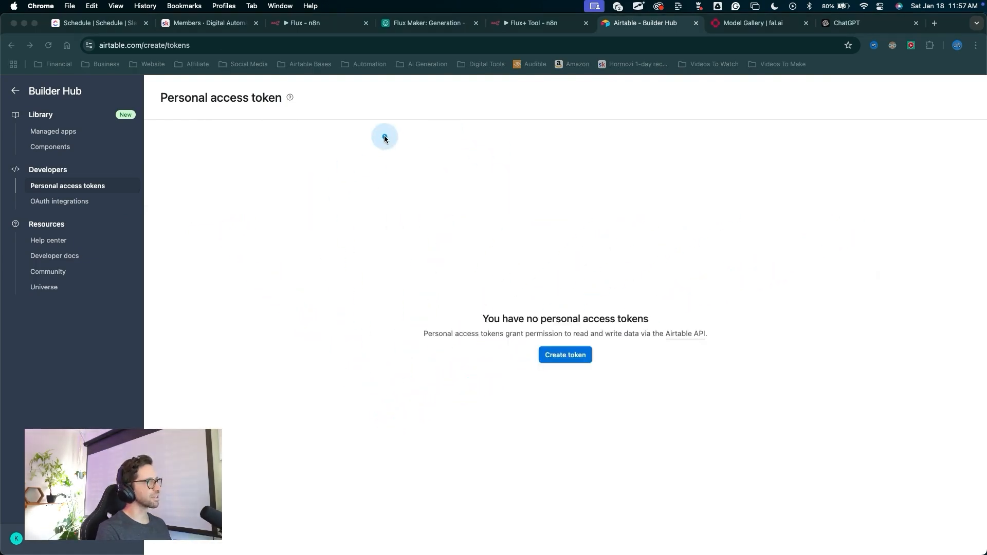
Step: Start a new personal access token and name it n8n connection
{"action": "mouse_move", "coordinate": [390, 135]}
{"action": "left_mouse_down"}
{"action": "mouse_move", "coordinate": [514, 242]}
{"action": "mouse_move", "coordinate": [548, 340]}
{"action": "left_mouse_up"}
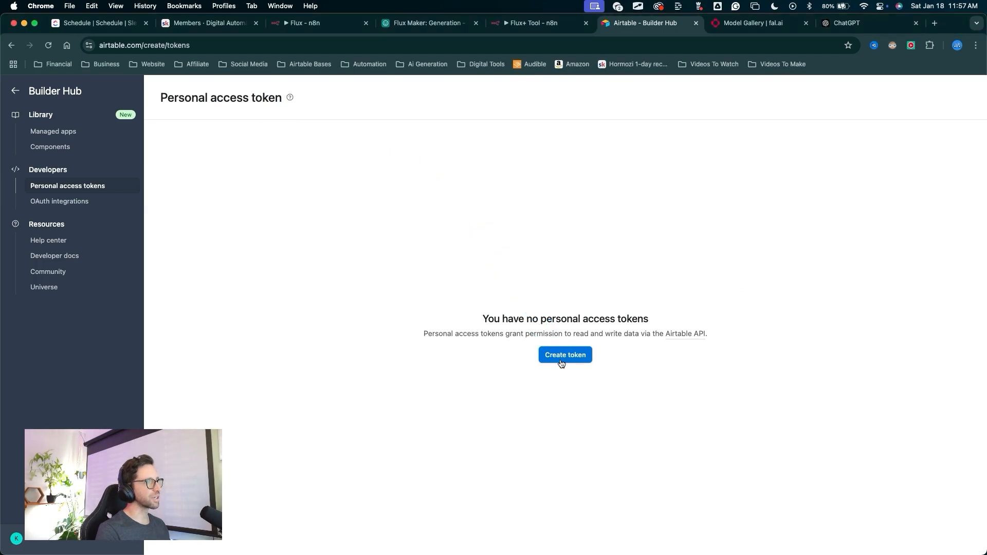
{"action": "left_click", "coordinate": [562, 359]}
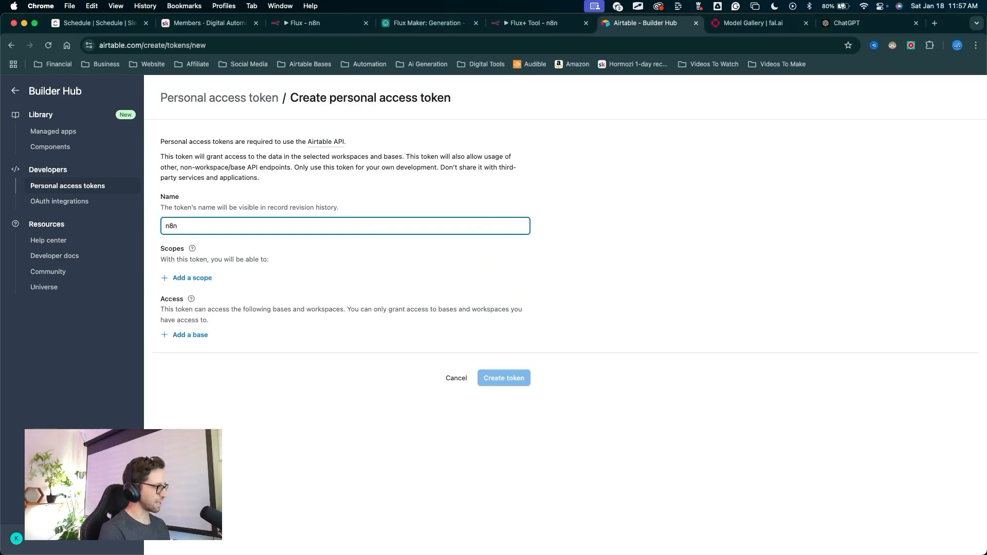
{"action": "left_click_drag", "start_coordinate": [370, 375], "coordinate": [213, 281]}
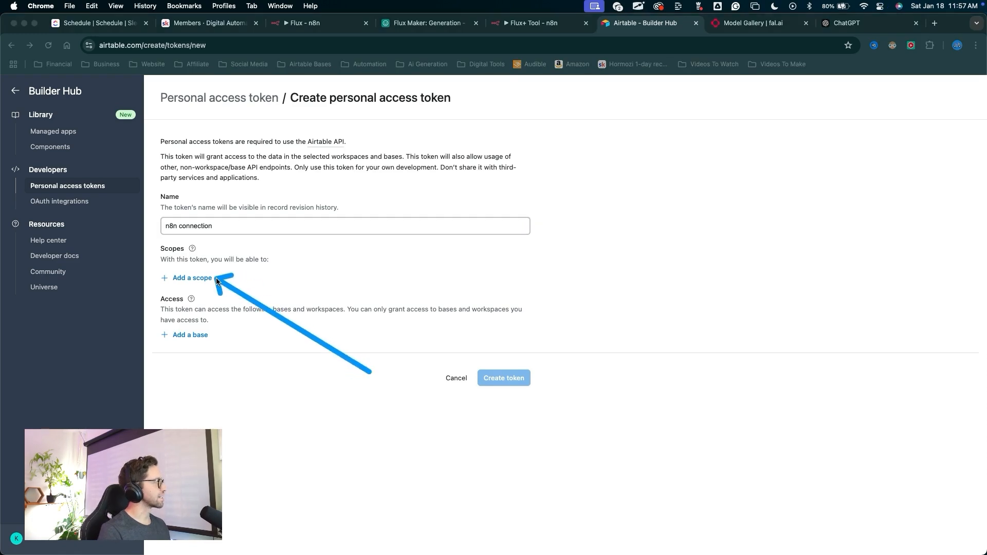
Step: Add the scopes n8n requires to the token: data.records:read, data.records:write and schema.bases:read
{"action": "left_click", "coordinate": [212, 280]}
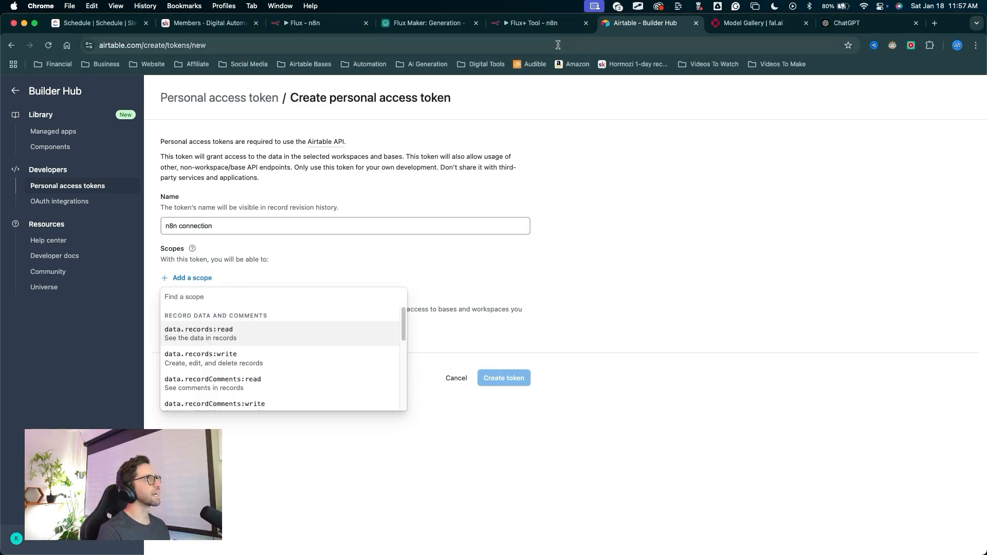
{"action": "left_click", "coordinate": [535, 22]}
{"action": "mouse_move", "coordinate": [565, 186]}
{"action": "left_mouse_down"}
{"action": "mouse_move", "coordinate": [376, 332]}
{"action": "mouse_move", "coordinate": [304, 323]}
{"action": "mouse_move", "coordinate": [366, 331]}
{"action": "mouse_move", "coordinate": [320, 335]}
{"action": "mouse_move", "coordinate": [324, 342]}
{"action": "mouse_move", "coordinate": [357, 338]}
{"action": "left_mouse_up"}
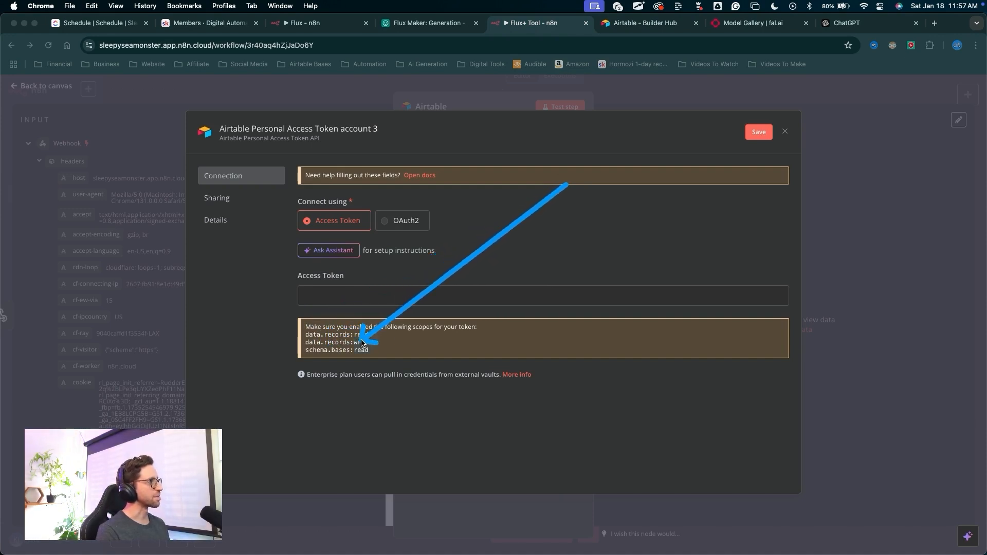
{"action": "left_click", "coordinate": [647, 26]}
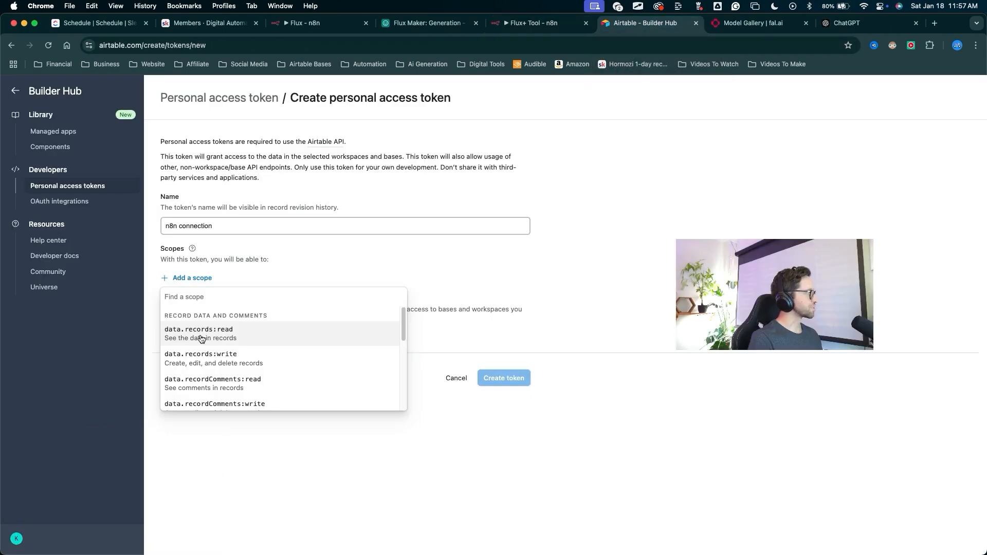
{"action": "left_click", "coordinate": [201, 335]}
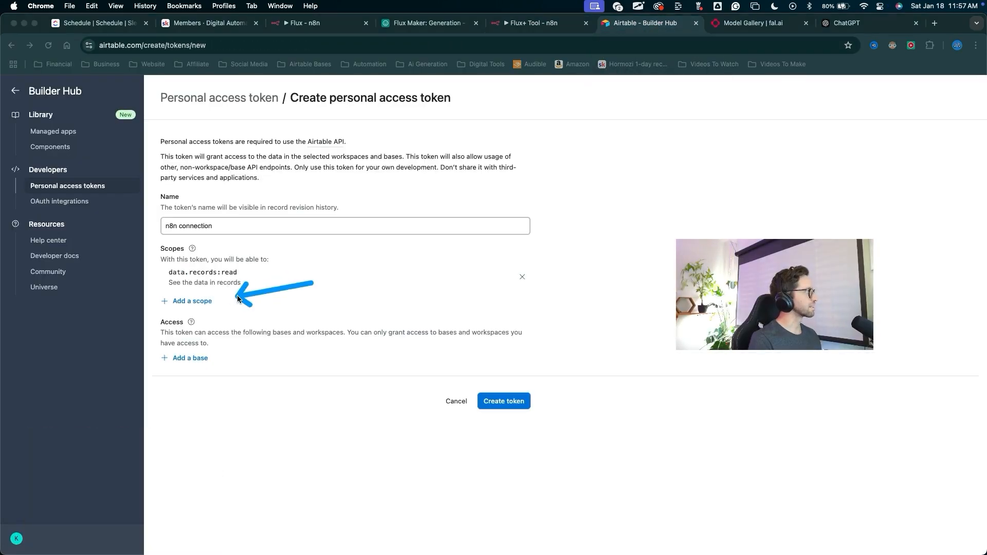
{"action": "left_click", "coordinate": [205, 302]}
{"action": "left_click", "coordinate": [199, 359]}
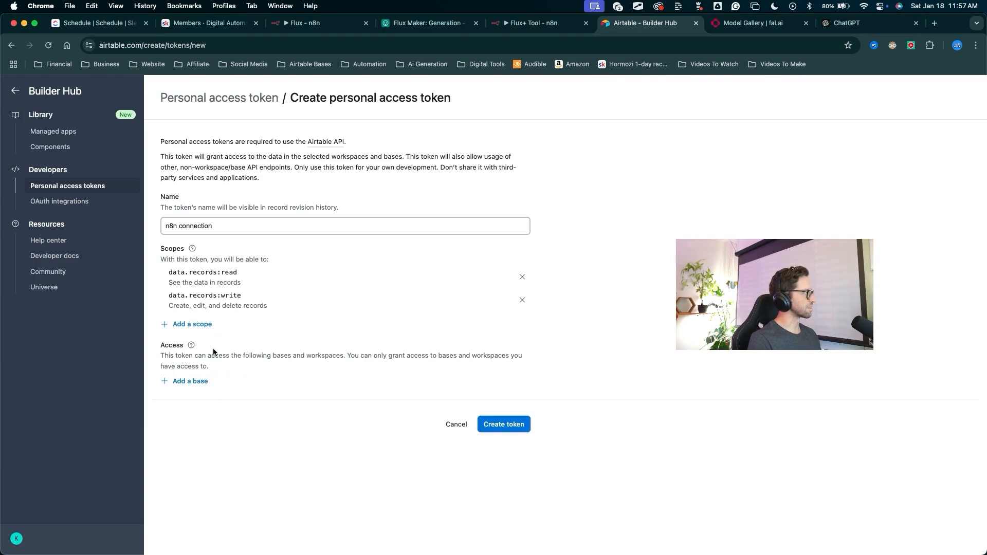
{"action": "left_click", "coordinate": [205, 324]}
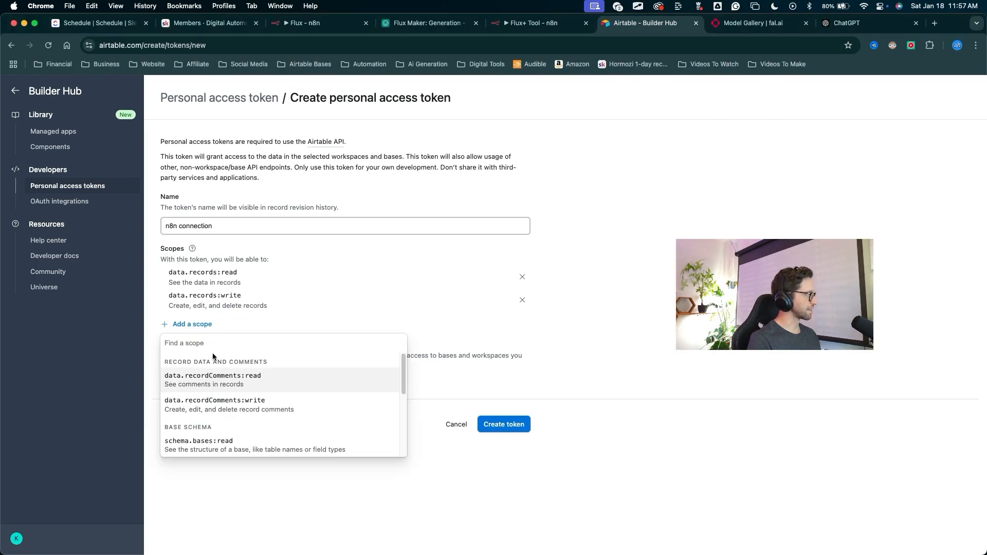
{"action": "scroll", "coordinate": [213, 356], "scroll_direction": "down", "scroll_amount": 3}
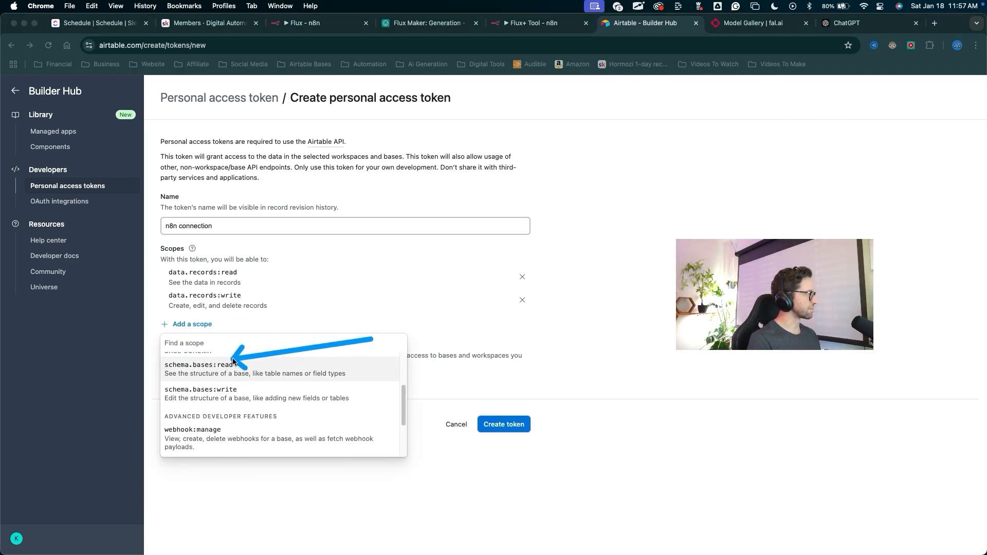
{"action": "left_click", "coordinate": [206, 368]}
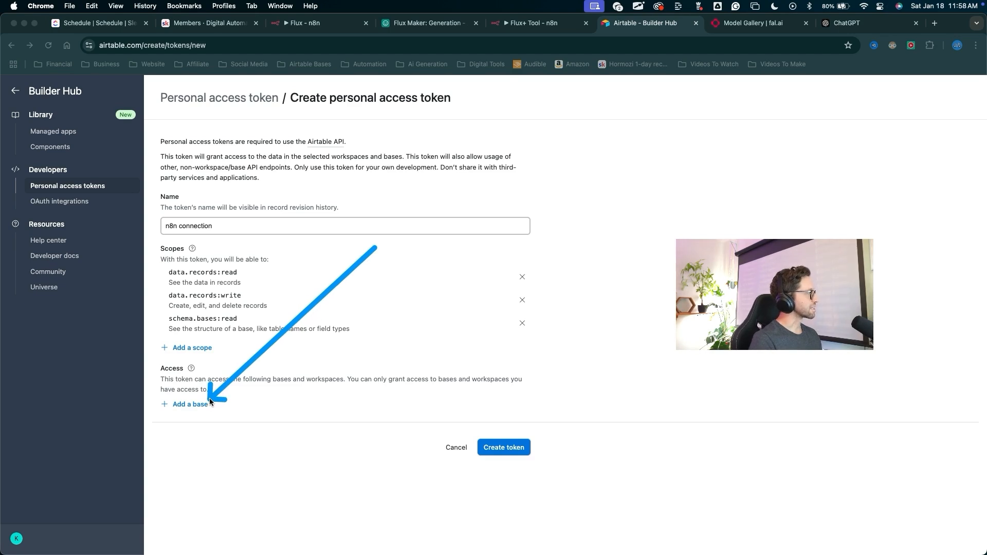
Step: Grant the token access to the Flux+ Tool base and create the token
{"action": "left_click", "coordinate": [198, 404]}
{"action": "scroll", "coordinate": [262, 447], "scroll_direction": "down", "scroll_amount": 2}
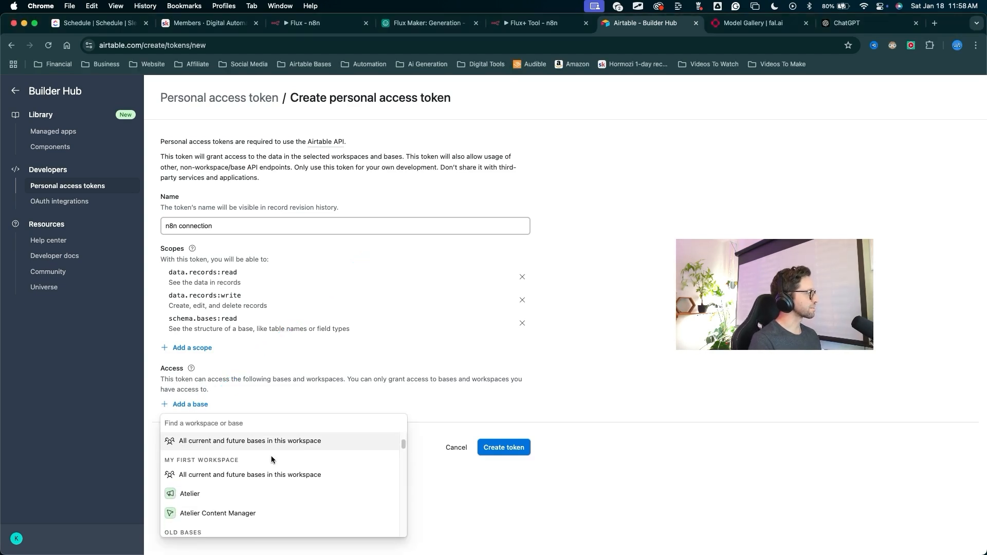
{"action": "scroll", "coordinate": [271, 459], "scroll_direction": "down", "scroll_amount": 10}
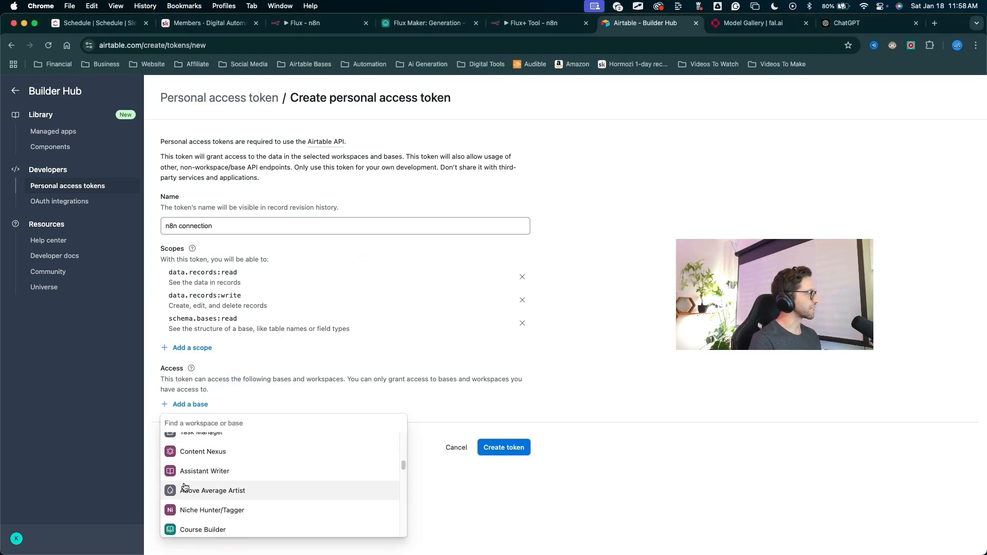
{"action": "scroll", "coordinate": [193, 476], "scroll_direction": "down", "scroll_amount": 10}
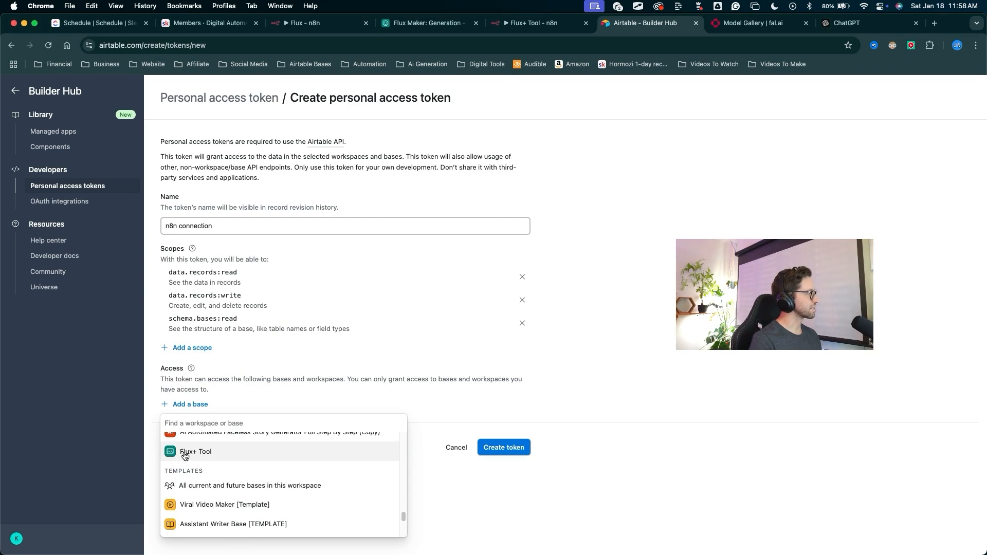
{"action": "left_click", "coordinate": [186, 453]}
{"action": "left_click", "coordinate": [503, 479]}
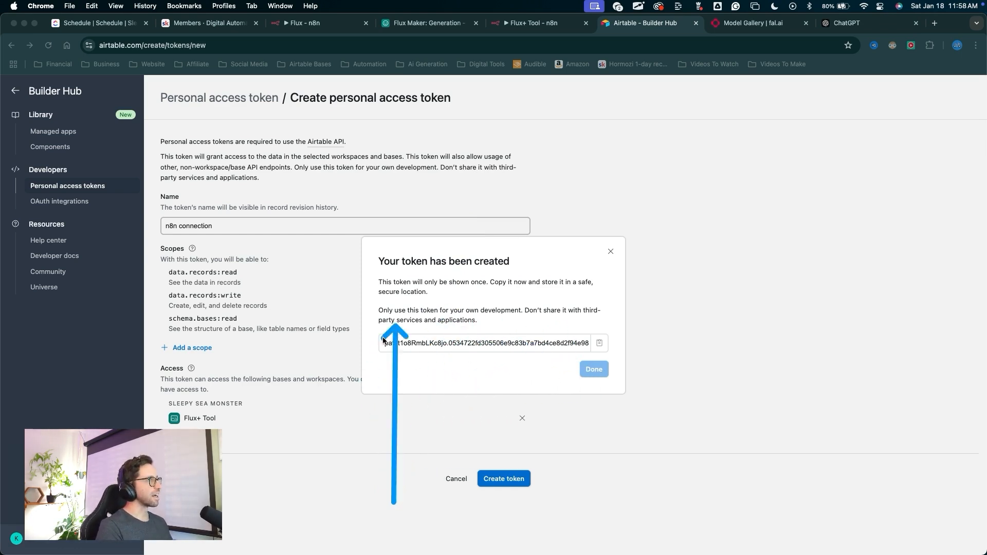
Step: Copy the newly created personal access token and close its dialog
{"action": "mouse_move", "coordinate": [394, 361]}
{"action": "left_mouse_down"}
{"action": "mouse_move", "coordinate": [548, 327]}
{"action": "mouse_move", "coordinate": [475, 328]}
{"action": "left_mouse_up"}
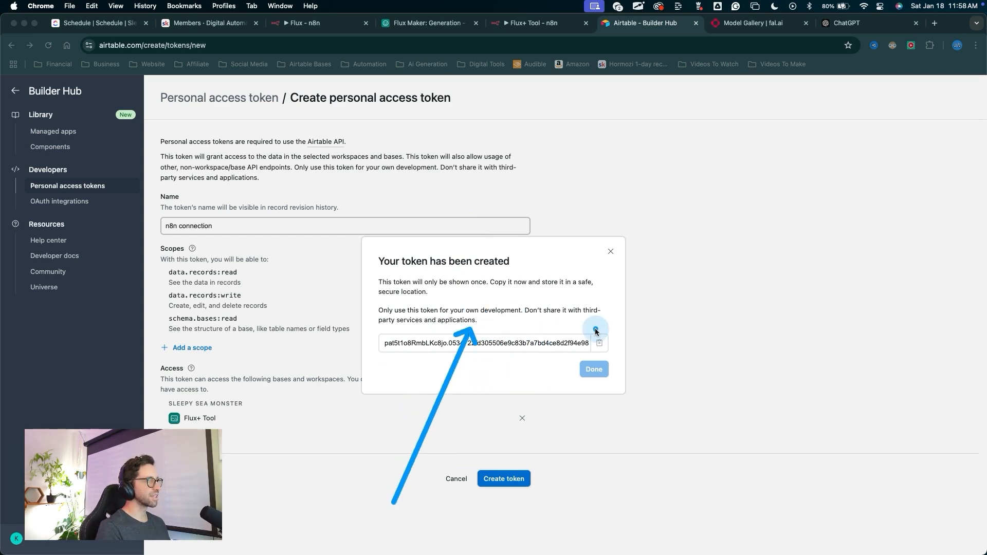
{"action": "key", "text": "Escape"}
{"action": "key", "text": "ctrl+a"}
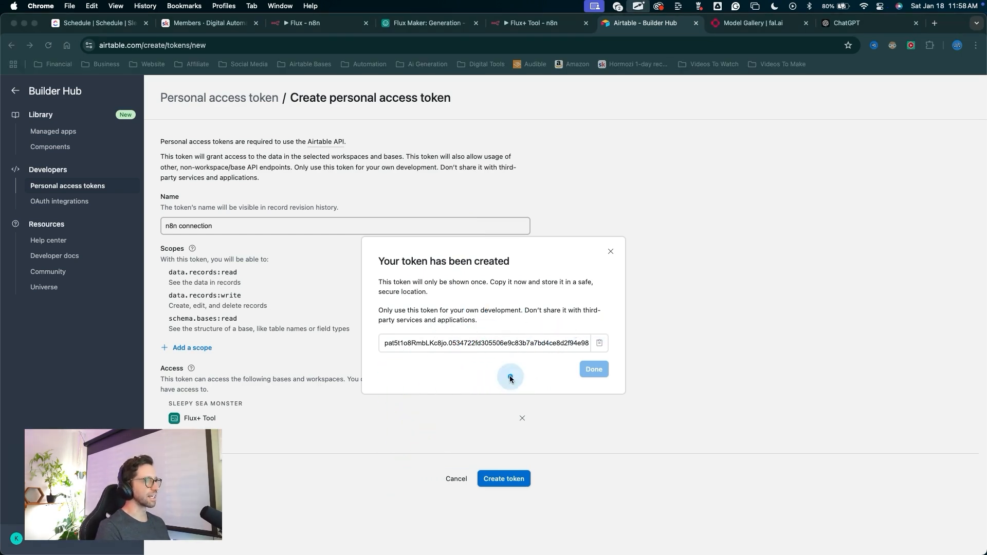
{"action": "left_click_drag", "start_coordinate": [511, 378], "coordinate": [606, 344]}
{"action": "key", "text": "Escape"}
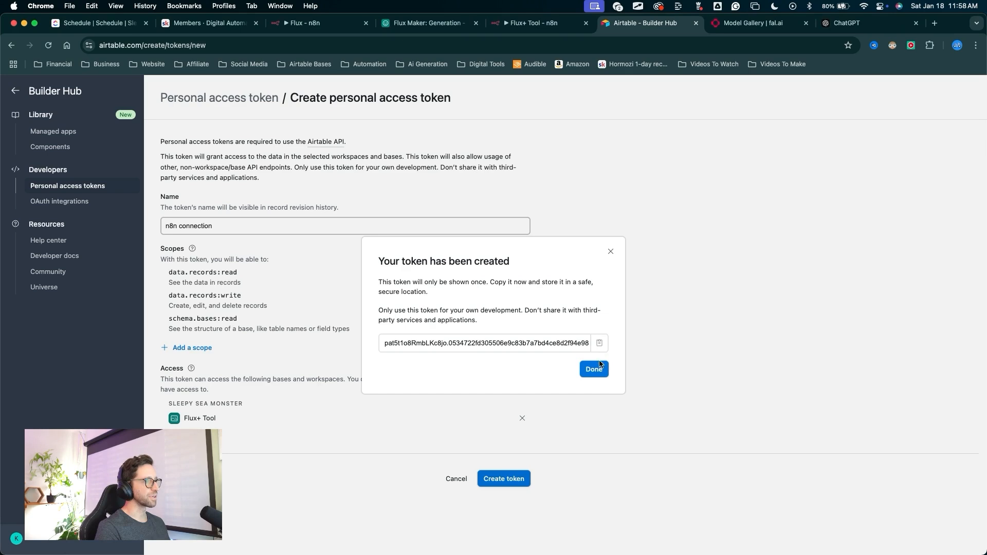
{"action": "left_click", "coordinate": [600, 366]}
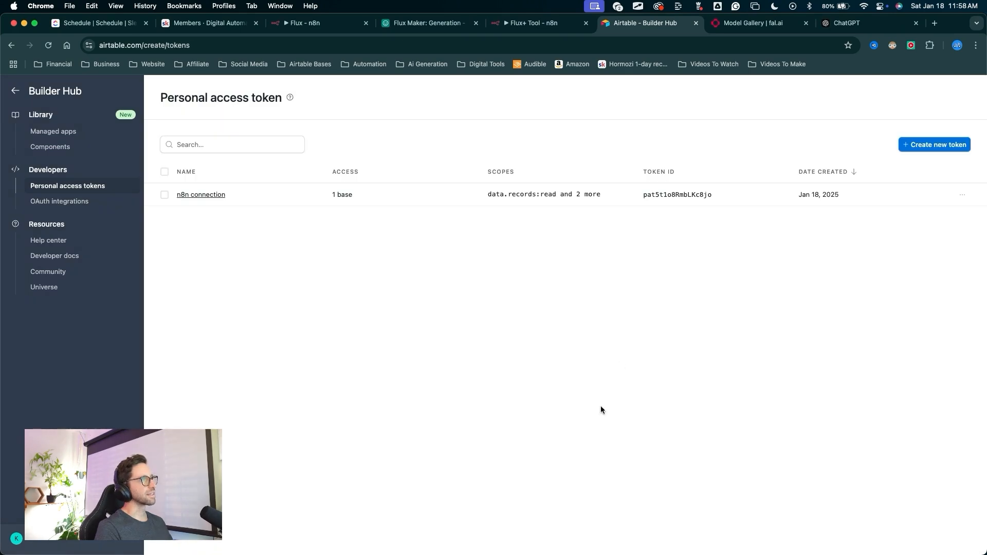
Step: Go back to the n8n credential dialog and paste the Airtable token into the Access Token field
{"action": "left_click", "coordinate": [541, 29]}
{"action": "key", "text": "ctrl+a"}
{"action": "left_click_drag", "start_coordinate": [518, 187], "coordinate": [360, 286]}
{"action": "key", "text": "Escape"}
{"action": "left_click", "coordinate": [341, 303]}
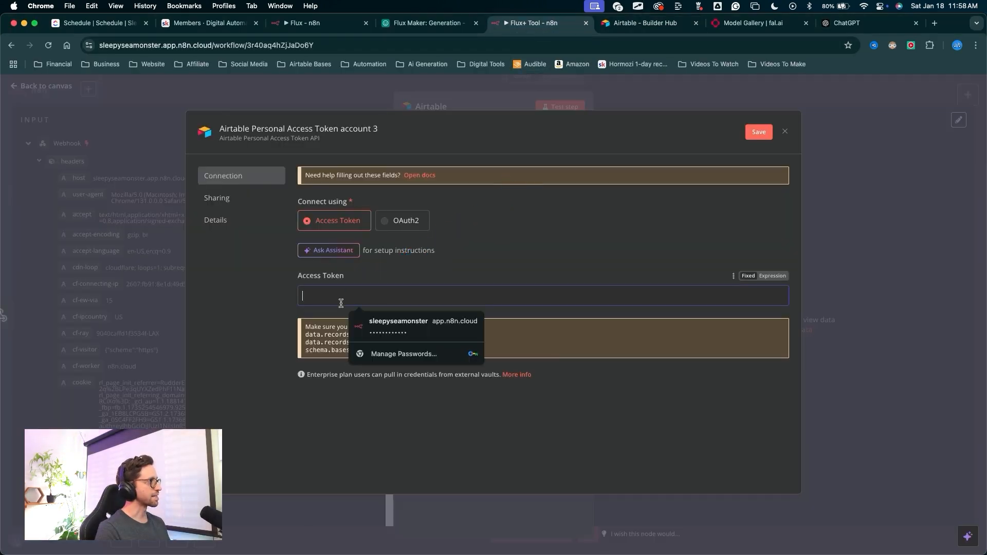
{"action": "key", "text": "super+v"}
Step: Rename the new Airtable credential as Airtable DEMO
{"action": "mouse_move", "coordinate": [490, 259]}
{"action": "left_mouse_down"}
{"action": "mouse_move", "coordinate": [363, 144]}
{"action": "mouse_move", "coordinate": [378, 135]}
{"action": "left_mouse_up"}
{"action": "key", "text": "Escape"}
{"action": "left_click", "coordinate": [409, 130]}
{"action": "type", "text": "Prima"}
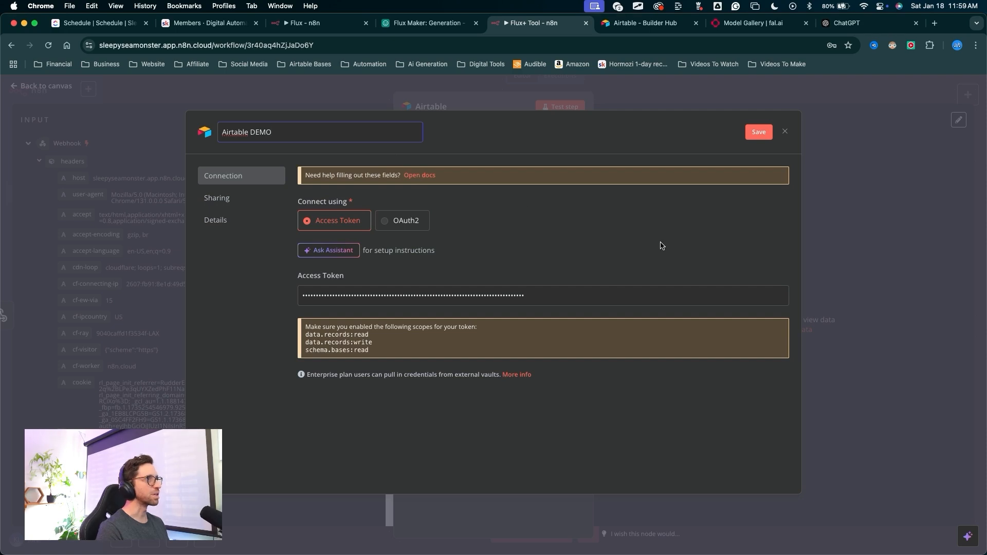
Step: Save the Airtable DEMO credential and return to the Airtable node's parameters
{"action": "left_click_drag", "start_coordinate": [665, 207], "coordinate": [759, 132]}
{"action": "key", "text": "Escape"}
{"action": "left_click", "coordinate": [759, 132]}
{"action": "mouse_move", "coordinate": [559, 295]}
{"action": "left_mouse_down"}
{"action": "mouse_move", "coordinate": [321, 204]}
{"action": "mouse_move", "coordinate": [412, 192]}
{"action": "mouse_move", "coordinate": [401, 189]}
{"action": "left_mouse_up"}
{"action": "key", "text": "Escape"}
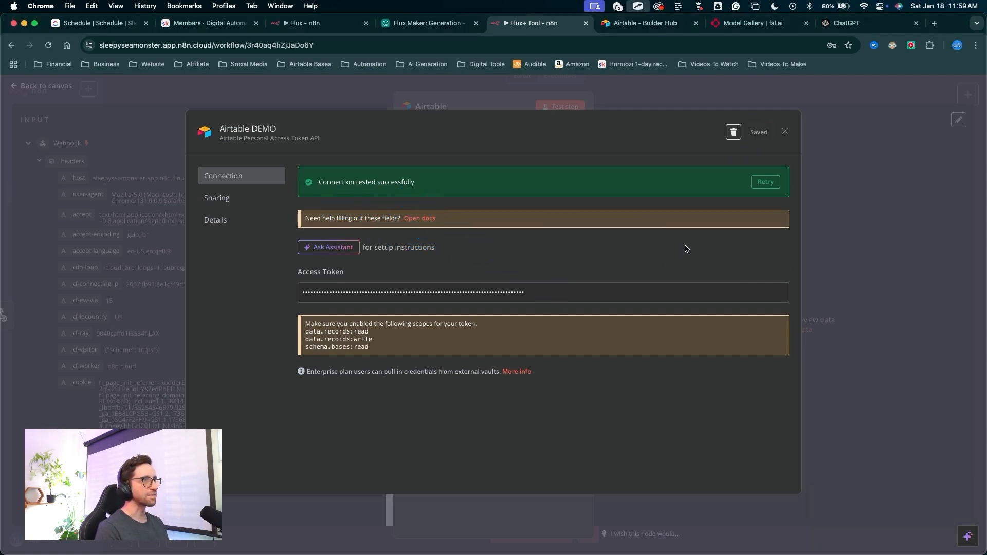
{"action": "left_click_drag", "start_coordinate": [687, 262], "coordinate": [796, 137]}
{"action": "key", "text": "Escape"}
{"action": "left_click", "coordinate": [785, 132]}
{"action": "mouse_move", "coordinate": [323, 353]}
{"action": "left_mouse_down"}
{"action": "mouse_move", "coordinate": [423, 163]}
{"action": "mouse_move", "coordinate": [434, 411]}
{"action": "mouse_move", "coordinate": [427, 212]}
{"action": "mouse_move", "coordinate": [389, 321]}
{"action": "mouse_move", "coordinate": [393, 265]}
{"action": "mouse_move", "coordinate": [412, 267]}
{"action": "left_mouse_up"}
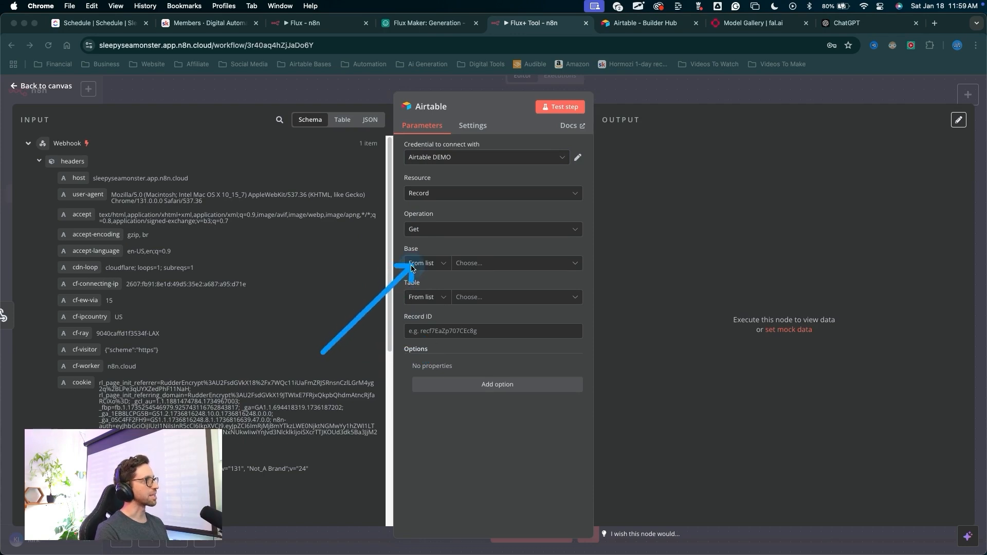
Step: Choose Flux+ Tool as the Airtable node's base and Image Generation as its table
{"action": "key", "text": "Escape"}
{"action": "left_click", "coordinate": [474, 263]}
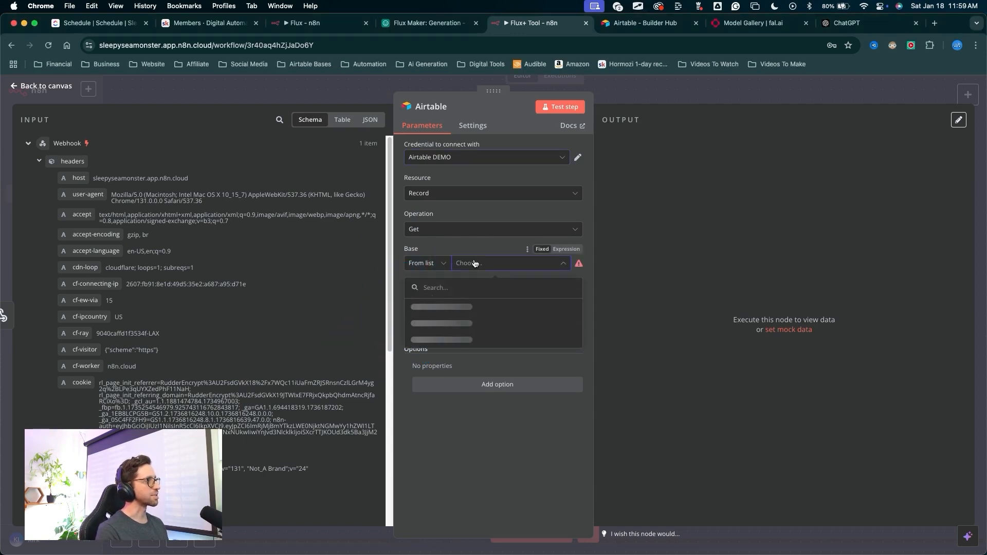
{"action": "left_click", "coordinate": [422, 306]}
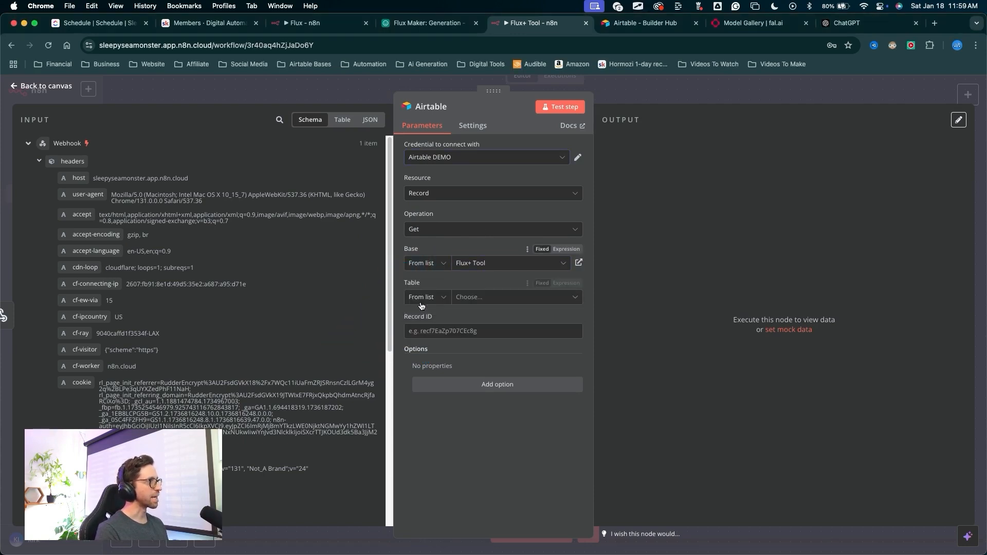
{"action": "key", "text": "ctrl+a"}
{"action": "left_click_drag", "start_coordinate": [318, 325], "coordinate": [459, 290]}
{"action": "key", "text": "Escape"}
{"action": "left_click", "coordinate": [491, 295]}
{"action": "left_click", "coordinate": [465, 351]}
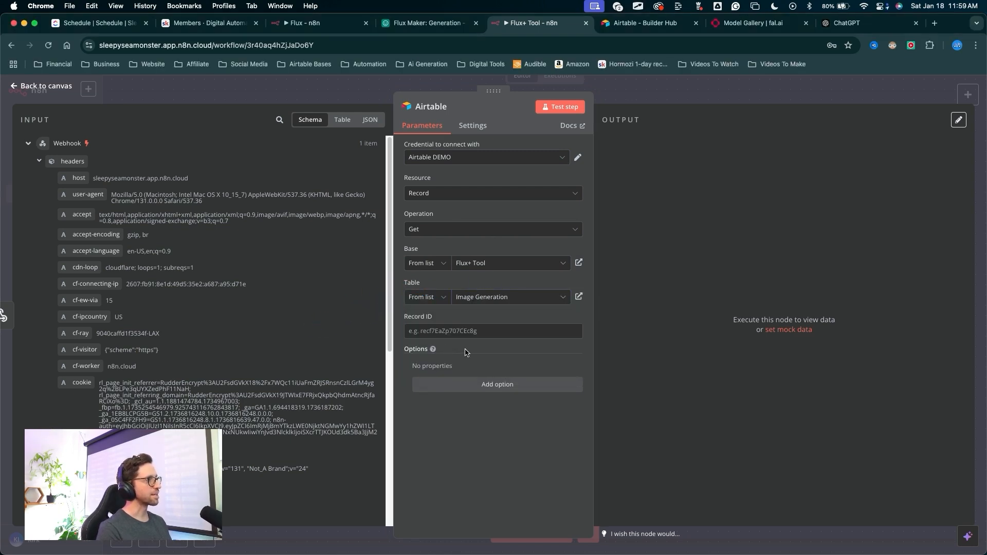
Step: Map recordID from the webhook's query data in the schema view into the Airtable node's Record ID
{"action": "key", "text": "ctrl+a"}
{"action": "mouse_move", "coordinate": [461, 446]}
{"action": "left_mouse_down"}
{"action": "mouse_move", "coordinate": [440, 344]}
{"action": "mouse_move", "coordinate": [414, 309]}
{"action": "mouse_move", "coordinate": [268, 194]}
{"action": "mouse_move", "coordinate": [77, 232]}
{"action": "mouse_move", "coordinate": [225, 381]}
{"action": "mouse_move", "coordinate": [97, 290]}
{"action": "mouse_move", "coordinate": [137, 337]}
{"action": "left_mouse_up"}
{"action": "key", "text": "Escape"}
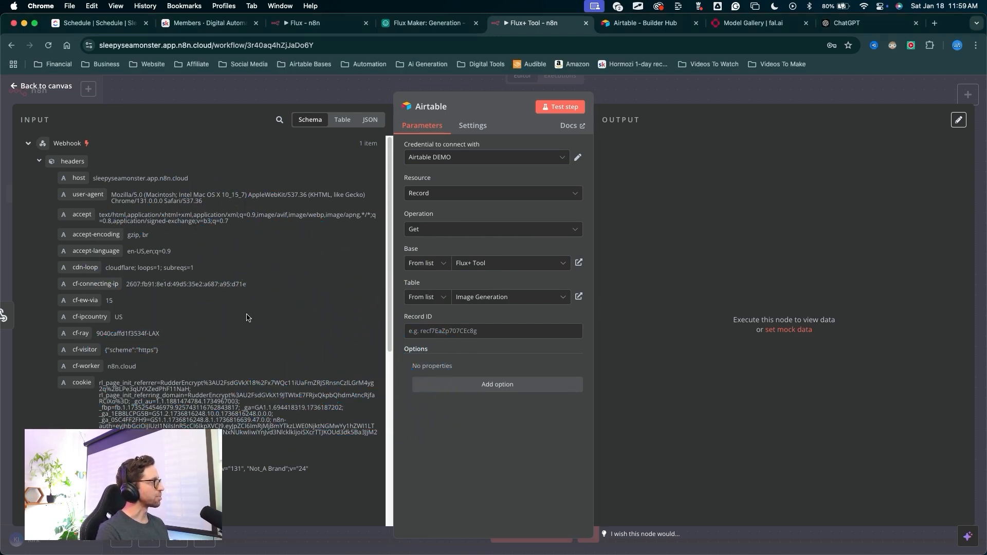
{"action": "scroll", "coordinate": [205, 296], "scroll_direction": "down", "scroll_amount": 1}
{"action": "scroll", "coordinate": [204, 297], "scroll_direction": "down", "scroll_amount": 10}
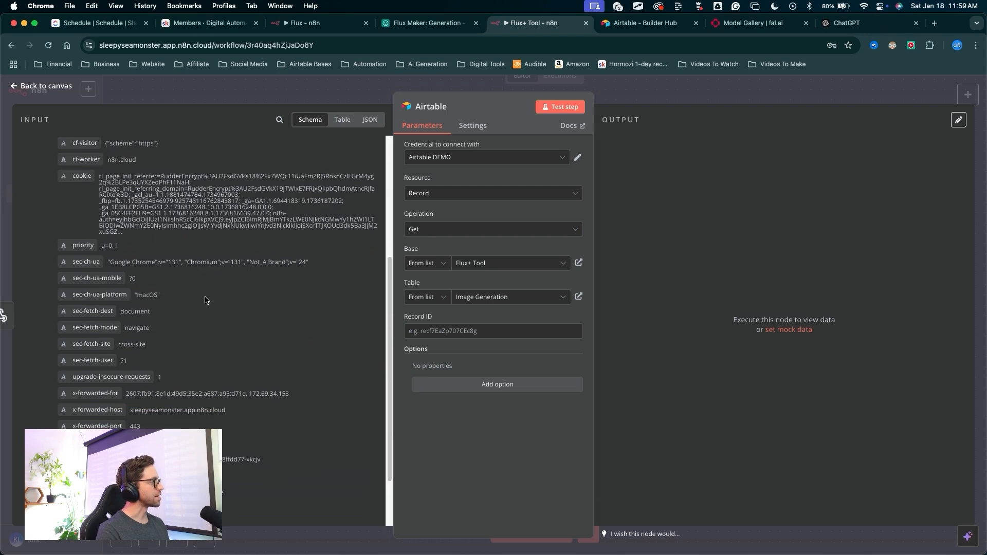
{"action": "left_click_drag", "start_coordinate": [172, 302], "coordinate": [81, 460]}
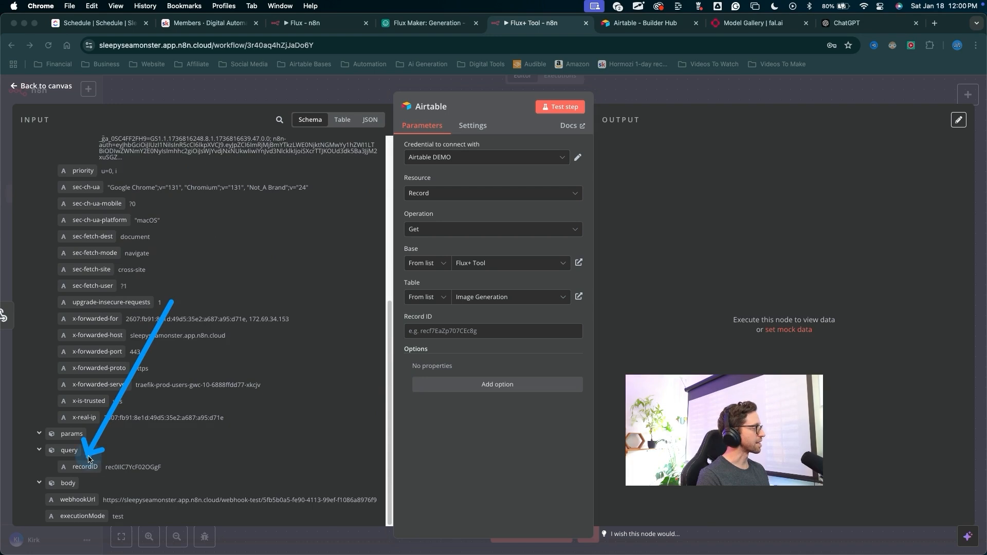
{"action": "key", "text": "Escape"}
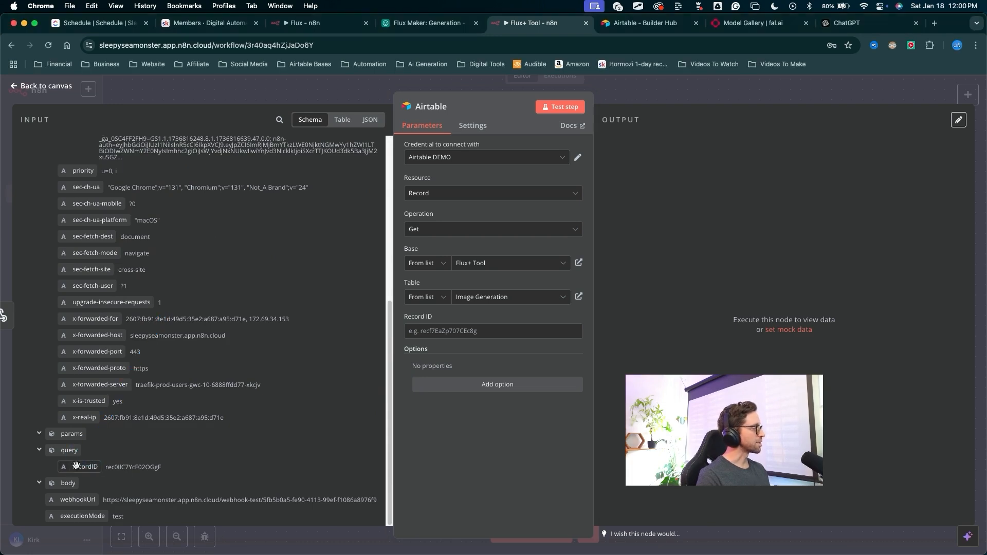
{"action": "left_click_drag", "start_coordinate": [102, 451], "coordinate": [437, 332]}
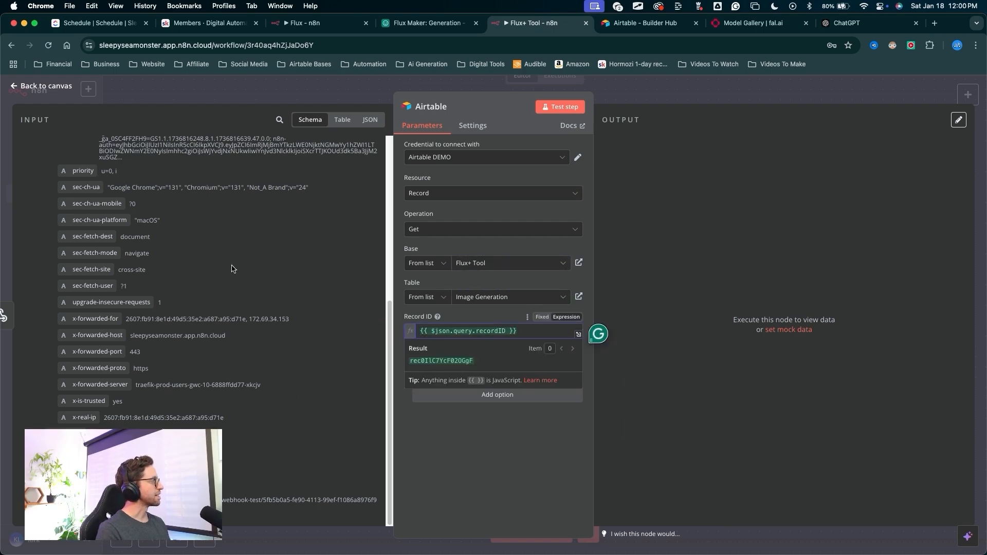
Step: Examine the webhook input data in the Table and JSON views and return to the Schema view
{"action": "scroll", "coordinate": [232, 268], "scroll_direction": "up", "scroll_amount": 6}
{"action": "key", "text": "ctrl+a"}
{"action": "mouse_move", "coordinate": [182, 124]}
{"action": "left_mouse_down"}
{"action": "mouse_move", "coordinate": [195, 322]}
{"action": "mouse_move", "coordinate": [226, 291]}
{"action": "left_mouse_up"}
{"action": "key", "text": "Escape"}
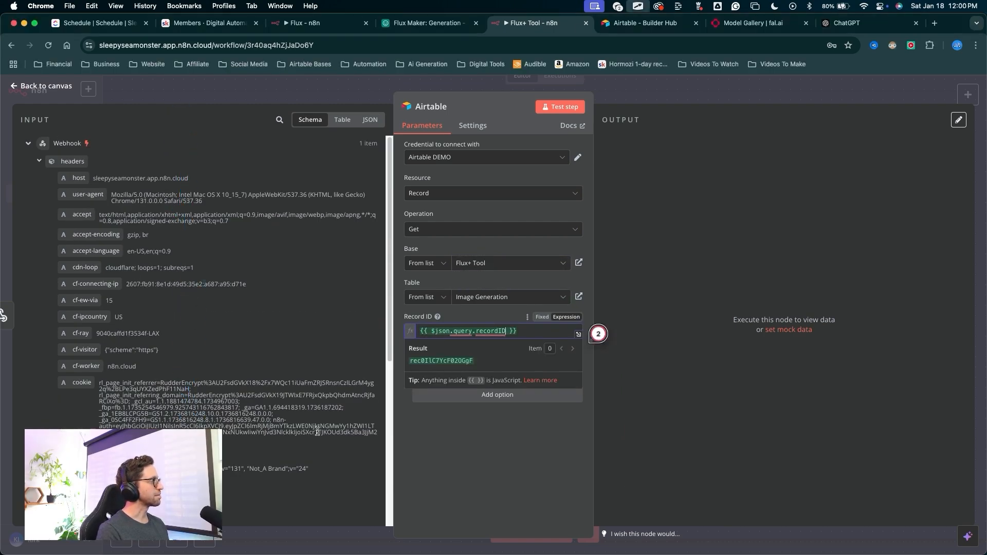
{"action": "mouse_move", "coordinate": [327, 449]}
{"action": "left_mouse_down"}
{"action": "mouse_move", "coordinate": [326, 127]}
{"action": "mouse_move", "coordinate": [111, 135]}
{"action": "mouse_move", "coordinate": [416, 94]}
{"action": "mouse_move", "coordinate": [326, 276]}
{"action": "mouse_move", "coordinate": [309, 128]}
{"action": "mouse_move", "coordinate": [340, 131]}
{"action": "left_mouse_up"}
{"action": "key", "text": "Escape"}
{"action": "left_click", "coordinate": [345, 127]}
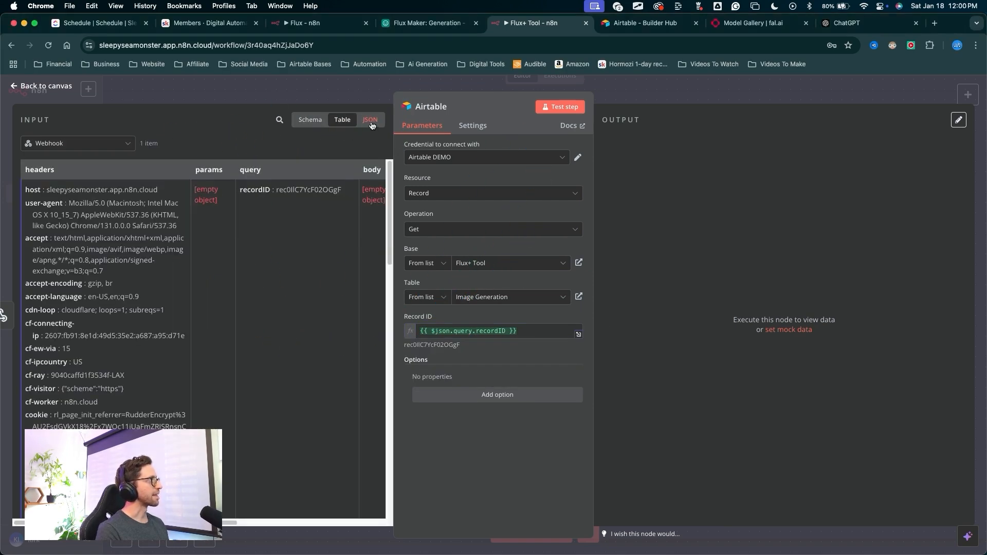
{"action": "left_click", "coordinate": [370, 119]}
{"action": "mouse_move", "coordinate": [154, 257]}
{"action": "left_mouse_down"}
{"action": "mouse_move", "coordinate": [44, 448]}
{"action": "mouse_move", "coordinate": [62, 380]}
{"action": "mouse_move", "coordinate": [85, 167]}
{"action": "mouse_move", "coordinate": [69, 360]}
{"action": "mouse_move", "coordinate": [276, 188]}
{"action": "mouse_move", "coordinate": [364, 137]}
{"action": "mouse_move", "coordinate": [309, 127]}
{"action": "left_mouse_up"}
{"action": "key", "text": "Escape"}
{"action": "left_click", "coordinate": [308, 127]}
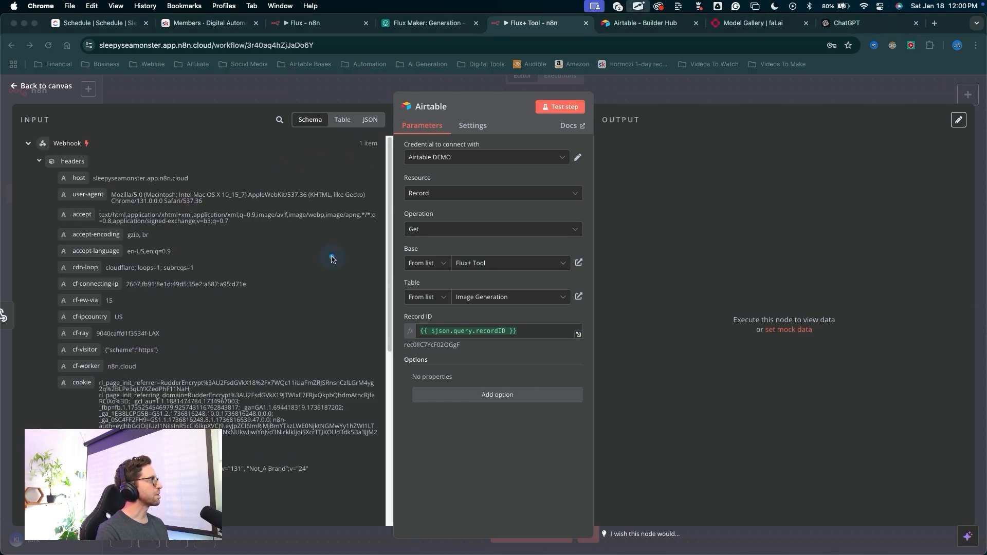
{"action": "mouse_move", "coordinate": [349, 265]}
{"action": "left_mouse_down"}
{"action": "mouse_move", "coordinate": [106, 172]}
{"action": "mouse_move", "coordinate": [80, 340]}
{"action": "mouse_move", "coordinate": [293, 277]}
{"action": "mouse_move", "coordinate": [123, 416]}
{"action": "mouse_move", "coordinate": [164, 429]}
{"action": "mouse_move", "coordinate": [88, 268]}
{"action": "mouse_move", "coordinate": [66, 381]}
{"action": "mouse_move", "coordinate": [84, 282]}
{"action": "mouse_move", "coordinate": [209, 273]}
{"action": "mouse_move", "coordinate": [275, 307]}
{"action": "left_mouse_up"}
{"action": "key", "text": "Escape"}
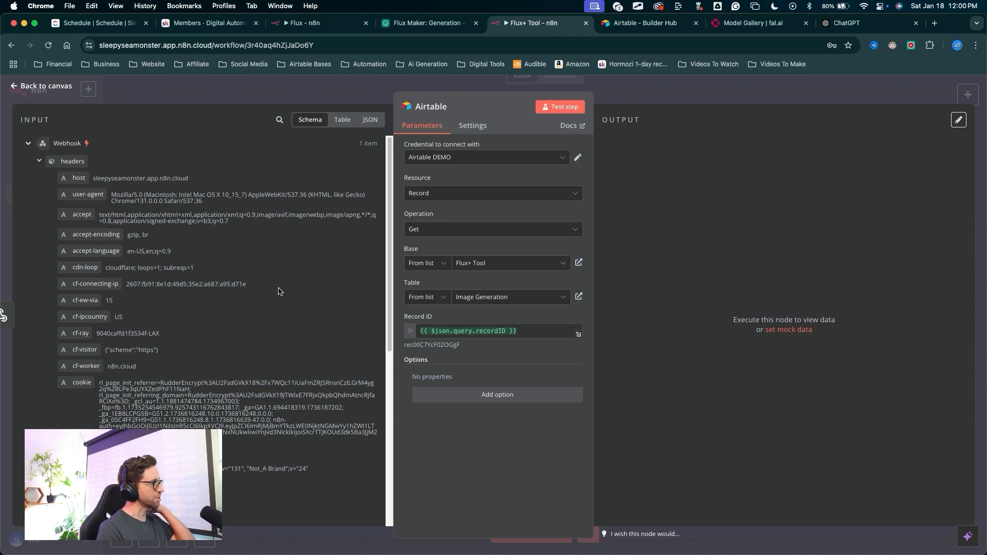
Step: Clear the Record ID expression and map it again as {{ $json.query.recordID }} from the webhook's JSON data
{"action": "left_click", "coordinate": [504, 329]}
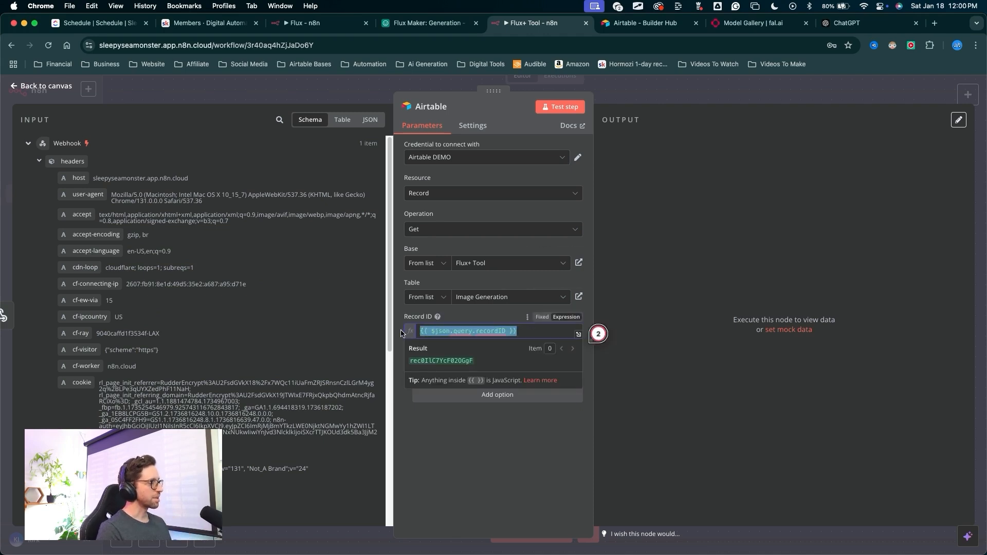
{"action": "key", "text": "BackSpace"}
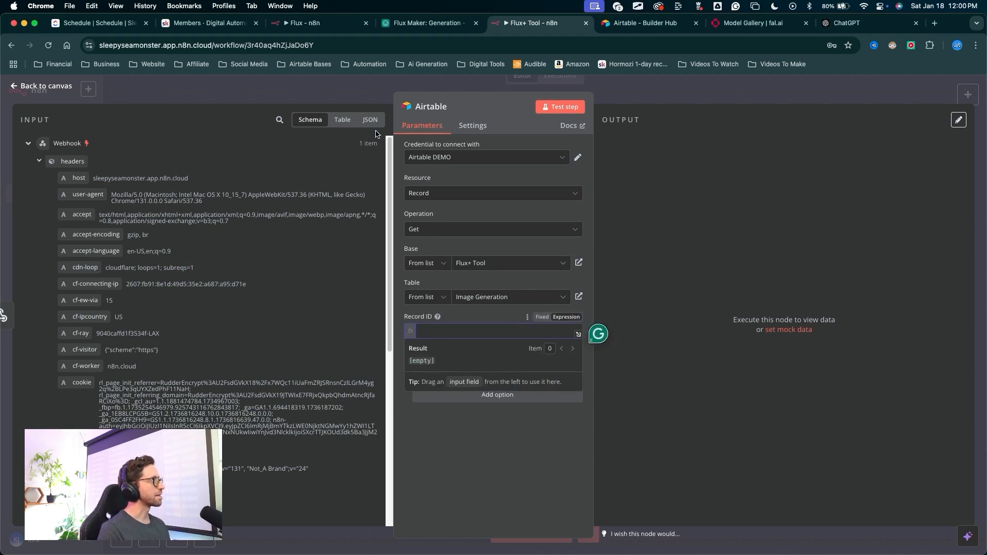
{"action": "left_click", "coordinate": [371, 121]}
{"action": "scroll", "coordinate": [185, 304], "scroll_direction": "down", "scroll_amount": 5}
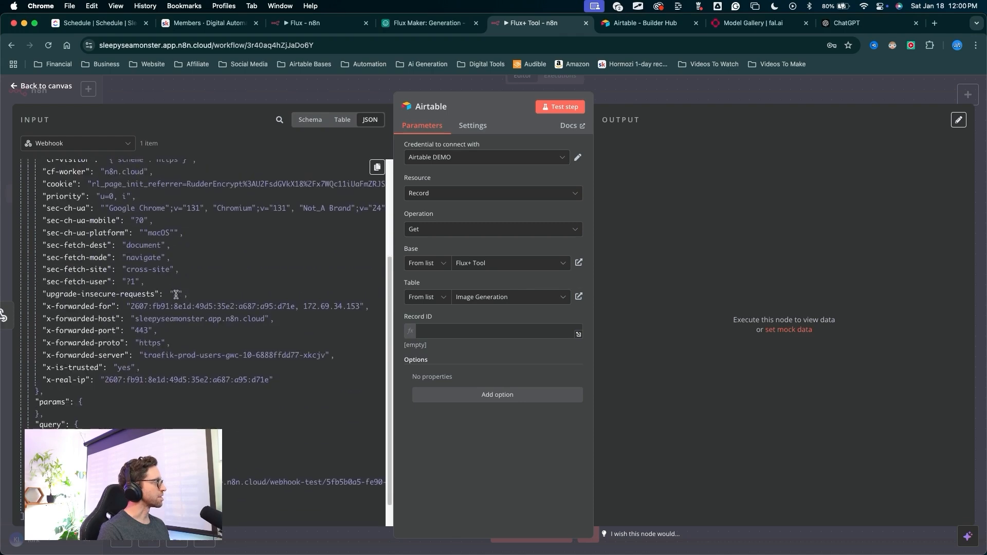
{"action": "left_click_drag", "start_coordinate": [207, 231], "coordinate": [73, 401]}
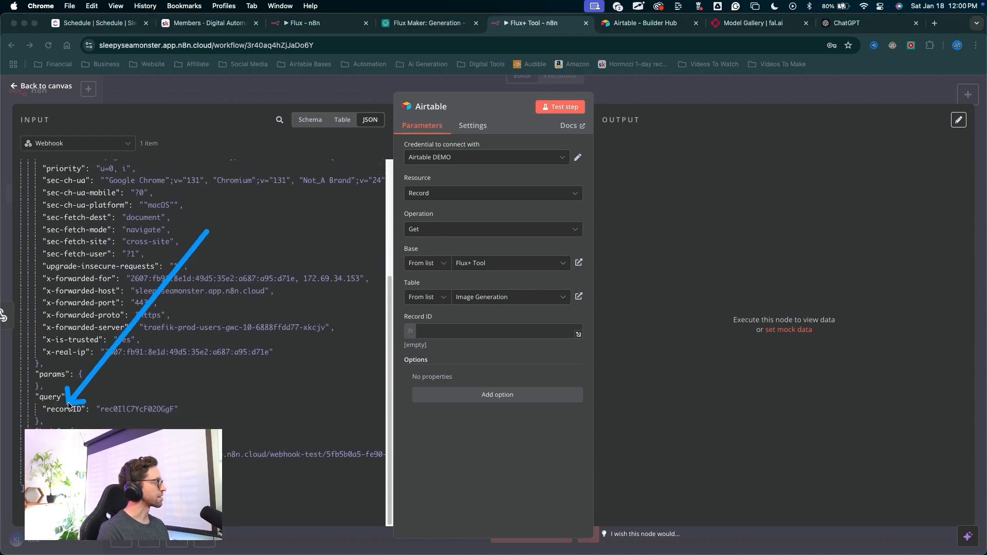
{"action": "key", "text": "Escape"}
{"action": "left_click_drag", "start_coordinate": [365, 281], "coordinate": [459, 331]}
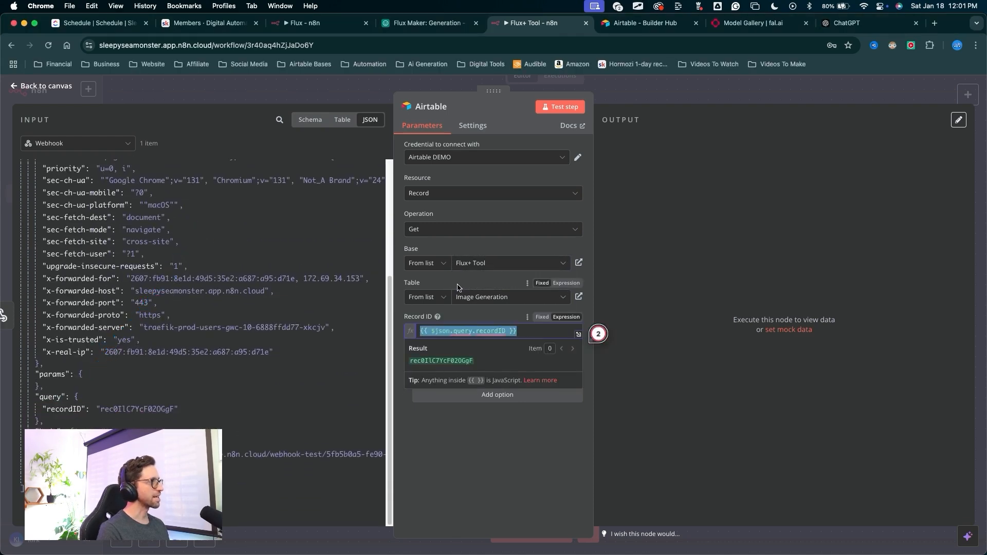
Step: Leave the Record ID field and show the webhook input data as a schema again
{"action": "left_click", "coordinate": [422, 427]}
{"action": "scroll", "coordinate": [216, 392], "scroll_direction": "up", "scroll_amount": 4}
{"action": "scroll", "coordinate": [285, 377], "scroll_direction": "down", "scroll_amount": 1}
{"action": "key", "text": "ctrl+a"}
{"action": "mouse_move", "coordinate": [314, 341]}
{"action": "left_mouse_down"}
{"action": "mouse_move", "coordinate": [355, 174]}
{"action": "mouse_move", "coordinate": [282, 113]}
{"action": "mouse_move", "coordinate": [341, 16]}
{"action": "mouse_move", "coordinate": [172, 341]}
{"action": "mouse_move", "coordinate": [98, 178]}
{"action": "mouse_move", "coordinate": [314, 142]}
{"action": "left_mouse_up"}
{"action": "left_click", "coordinate": [311, 124]}
Step: Test the Airtable node to fetch the record from the Image Generation table and review its output fields
{"action": "mouse_move", "coordinate": [507, 458]}
{"action": "left_mouse_down"}
{"action": "mouse_move", "coordinate": [561, 114]}
{"action": "mouse_move", "coordinate": [298, 434]}
{"action": "mouse_move", "coordinate": [220, 477]}
{"action": "mouse_move", "coordinate": [110, 273]}
{"action": "mouse_move", "coordinate": [279, 149]}
{"action": "mouse_move", "coordinate": [602, 185]}
{"action": "mouse_move", "coordinate": [511, 234]}
{"action": "mouse_move", "coordinate": [650, 267]}
{"action": "mouse_move", "coordinate": [644, 279]}
{"action": "mouse_move", "coordinate": [761, 200]}
{"action": "left_mouse_up"}
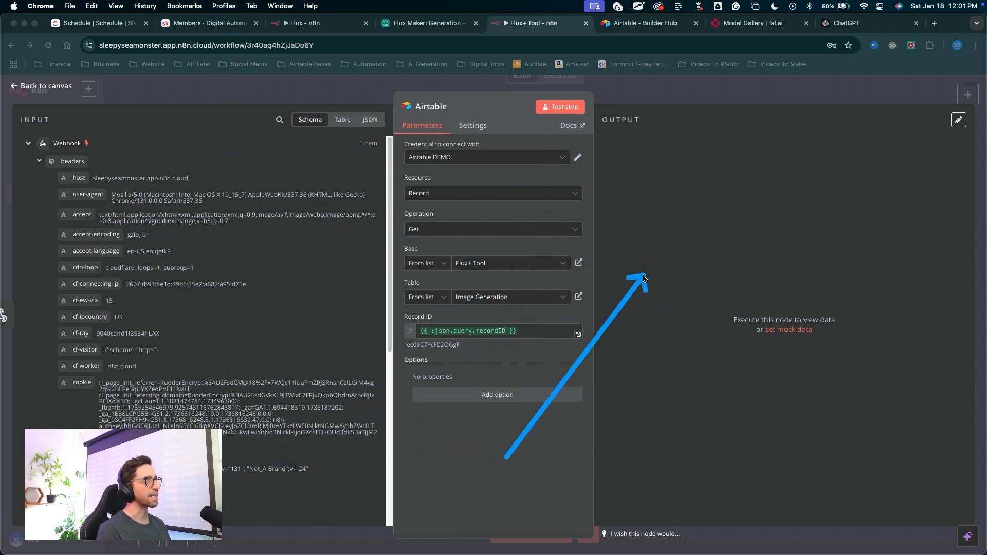
{"action": "left_click_drag", "start_coordinate": [525, 221], "coordinate": [555, 133]}
{"action": "left_click", "coordinate": [560, 107]}
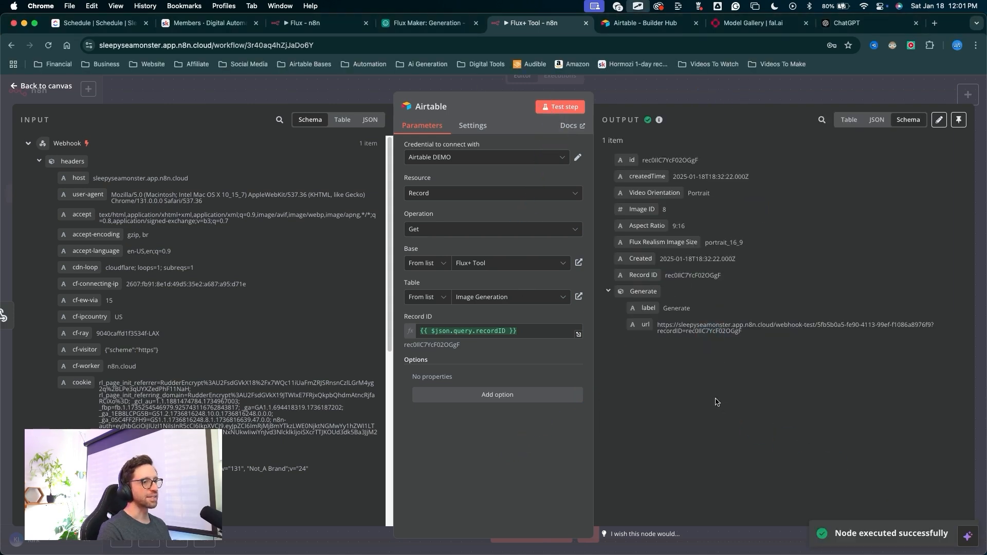
{"action": "mouse_move", "coordinate": [720, 404]}
{"action": "left_mouse_down"}
{"action": "mouse_move", "coordinate": [807, 522]}
{"action": "mouse_move", "coordinate": [481, 453]}
{"action": "mouse_move", "coordinate": [560, 261]}
{"action": "mouse_move", "coordinate": [760, 222]}
{"action": "mouse_move", "coordinate": [704, 310]}
{"action": "mouse_move", "coordinate": [665, 259]}
{"action": "mouse_move", "coordinate": [660, 211]}
{"action": "mouse_move", "coordinate": [673, 218]}
{"action": "mouse_move", "coordinate": [632, 213]}
{"action": "mouse_move", "coordinate": [650, 227]}
{"action": "mouse_move", "coordinate": [695, 229]}
{"action": "mouse_move", "coordinate": [648, 232]}
{"action": "mouse_move", "coordinate": [641, 248]}
{"action": "mouse_move", "coordinate": [742, 257]}
{"action": "left_mouse_up"}
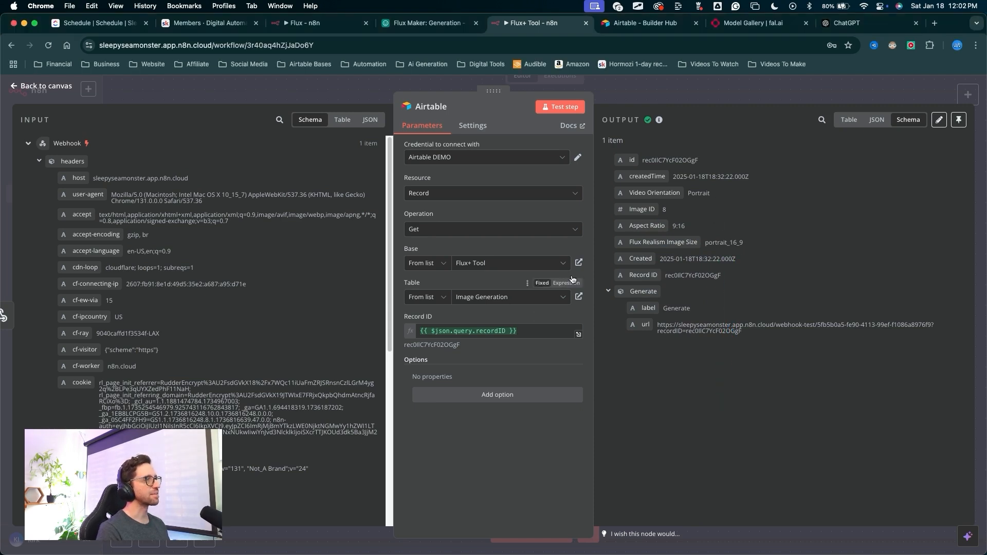
Step: Close the Airtable node's settings and add an HTTP Request node after it in the workflow
{"action": "left_click_drag", "start_coordinate": [628, 350], "coordinate": [635, 95]}
{"action": "left_click", "coordinate": [635, 95]}
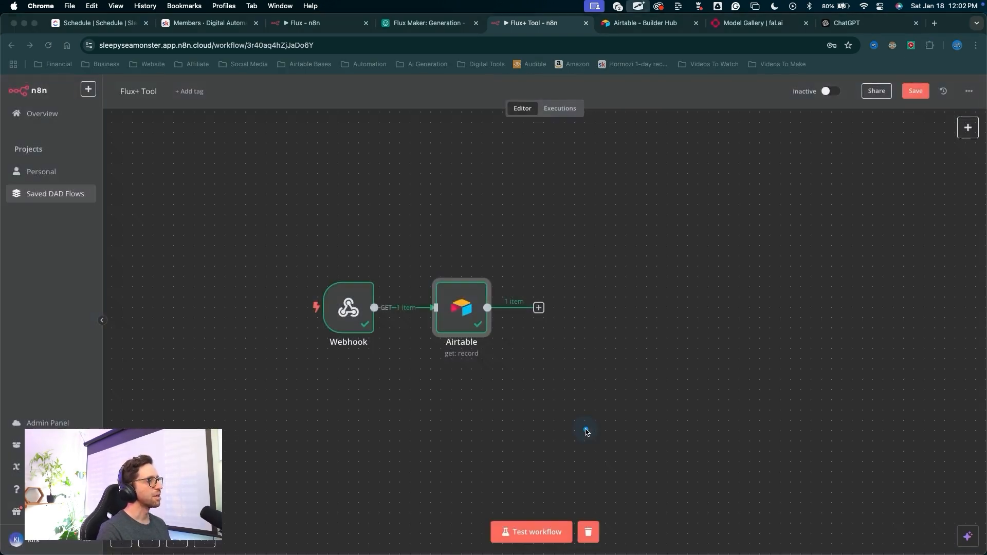
{"action": "mouse_move", "coordinate": [583, 430]}
{"action": "left_mouse_down"}
{"action": "mouse_move", "coordinate": [455, 311]}
{"action": "mouse_move", "coordinate": [520, 313]}
{"action": "left_mouse_up"}
{"action": "left_click_drag", "start_coordinate": [538, 424], "coordinate": [539, 315]}
{"action": "left_click", "coordinate": [539, 308]}
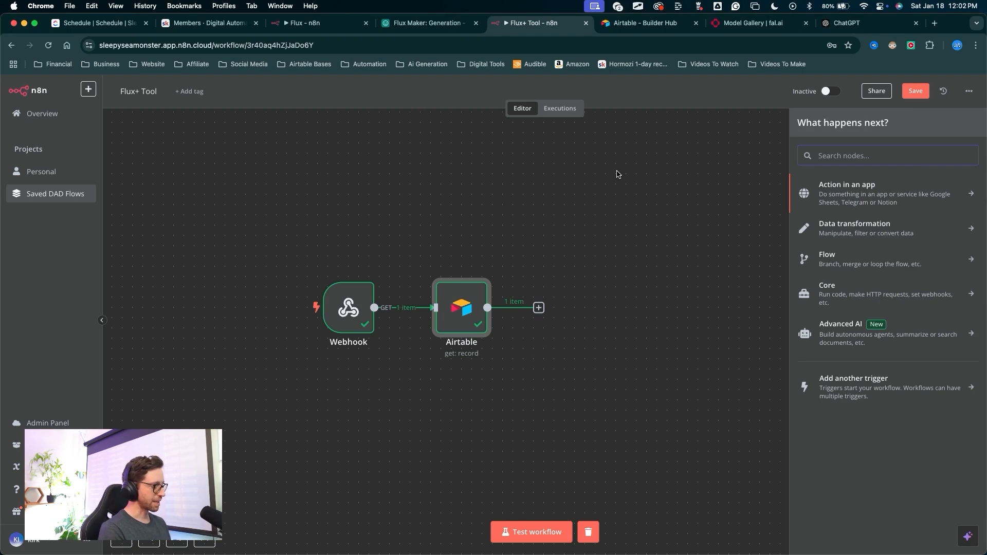
{"action": "type", "text": "Http"}
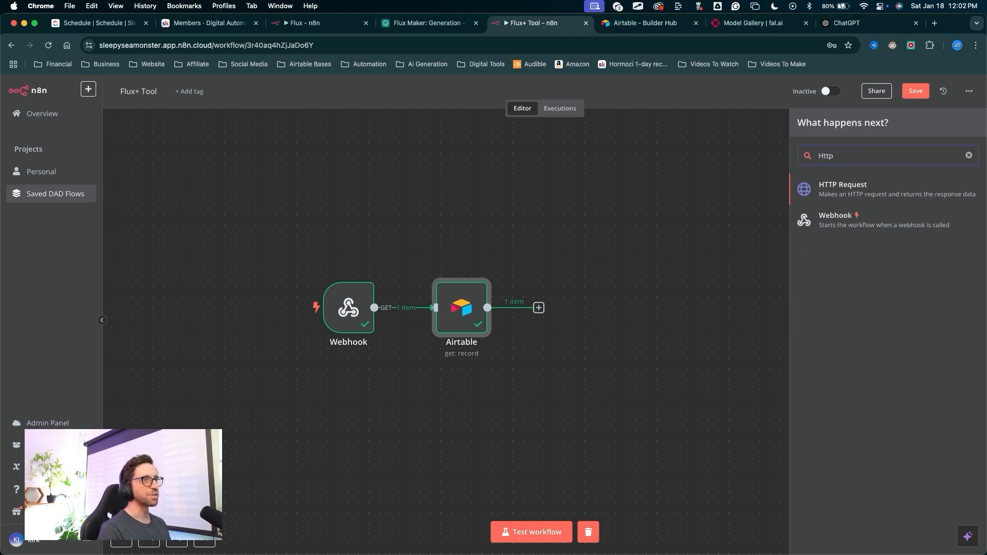
{"action": "left_click_drag", "start_coordinate": [684, 334], "coordinate": [822, 201]}
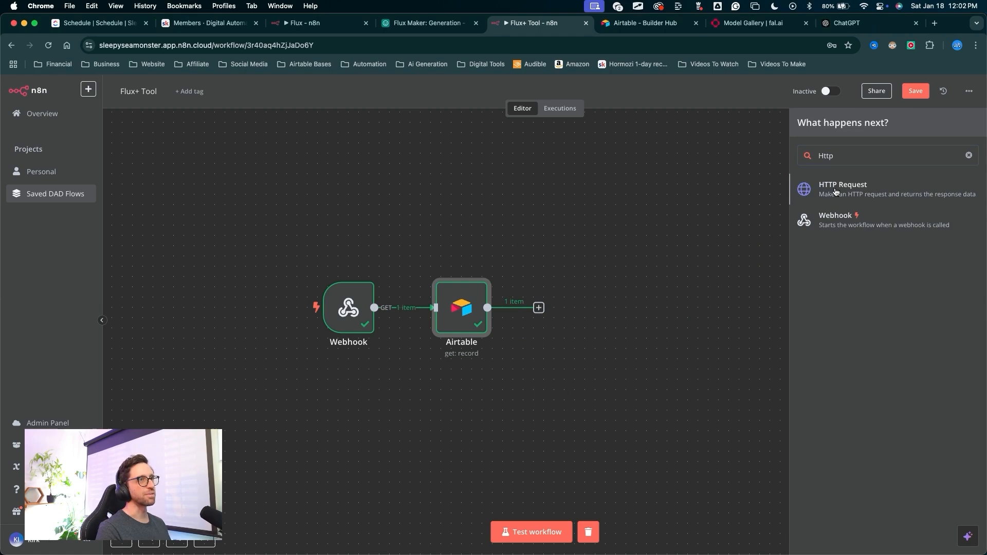
{"action": "left_click", "coordinate": [833, 191]}
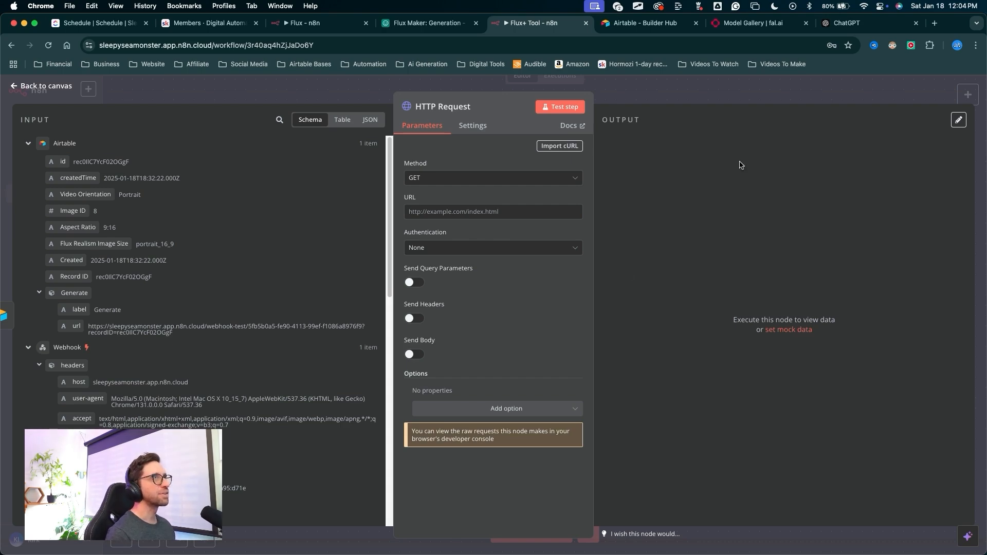
Step: Switch to the fal.ai model gallery and log in to the account
{"action": "left_click", "coordinate": [751, 23]}
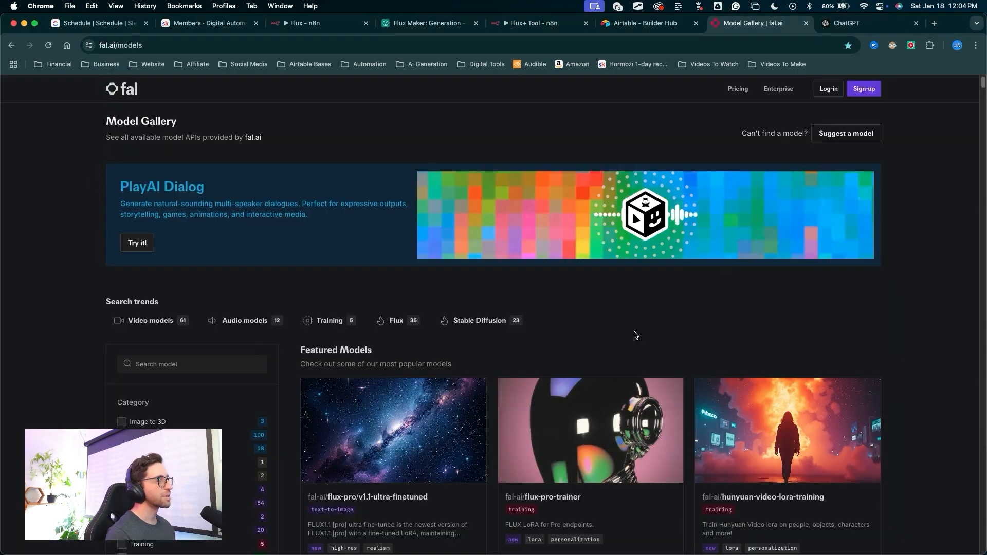
{"action": "left_click", "coordinate": [828, 89]}
{"action": "left_click", "coordinate": [548, 313]}
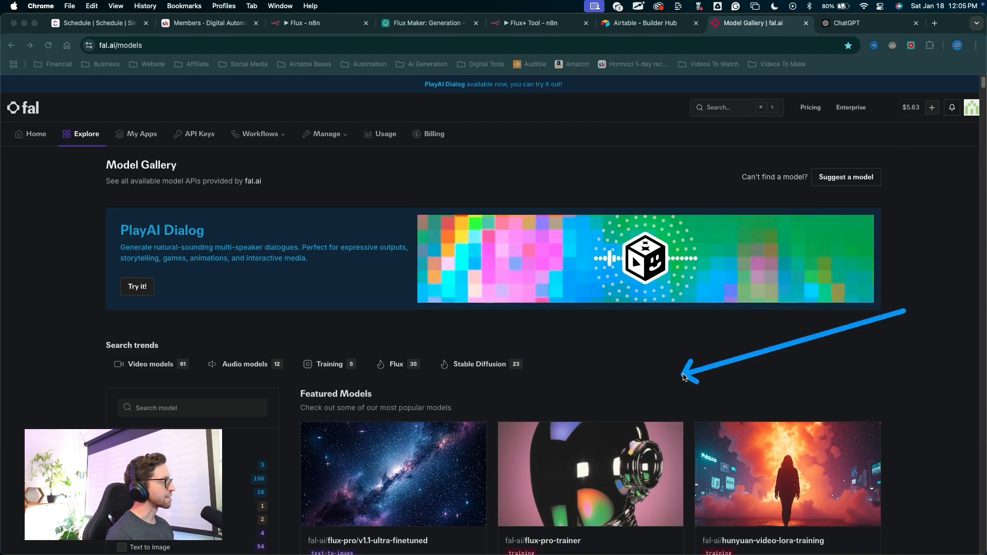
{"action": "key", "text": "Escape"}
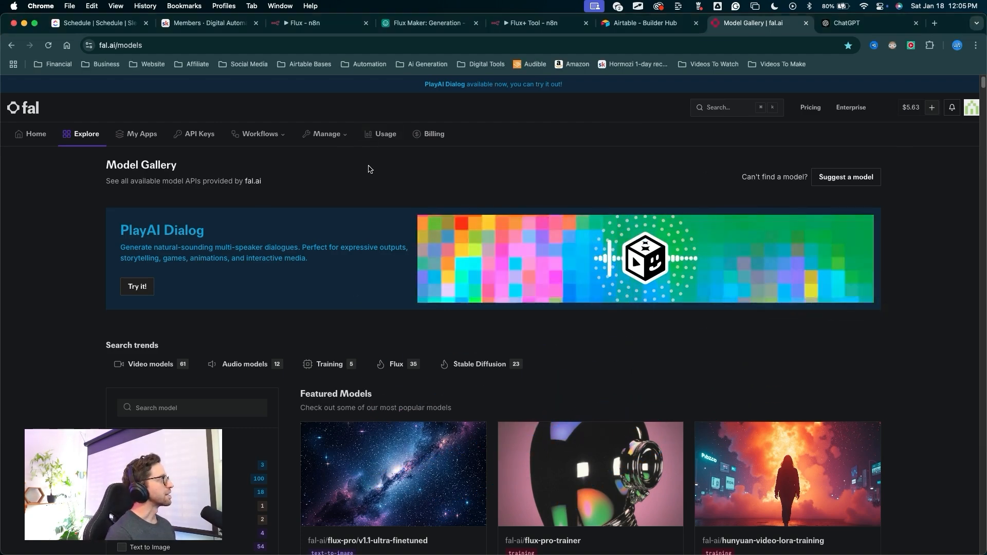
Step: Open the account's API keys and revoke the one named New test key
{"action": "left_click_drag", "start_coordinate": [358, 174], "coordinate": [200, 141]}
{"action": "key", "text": "Escape"}
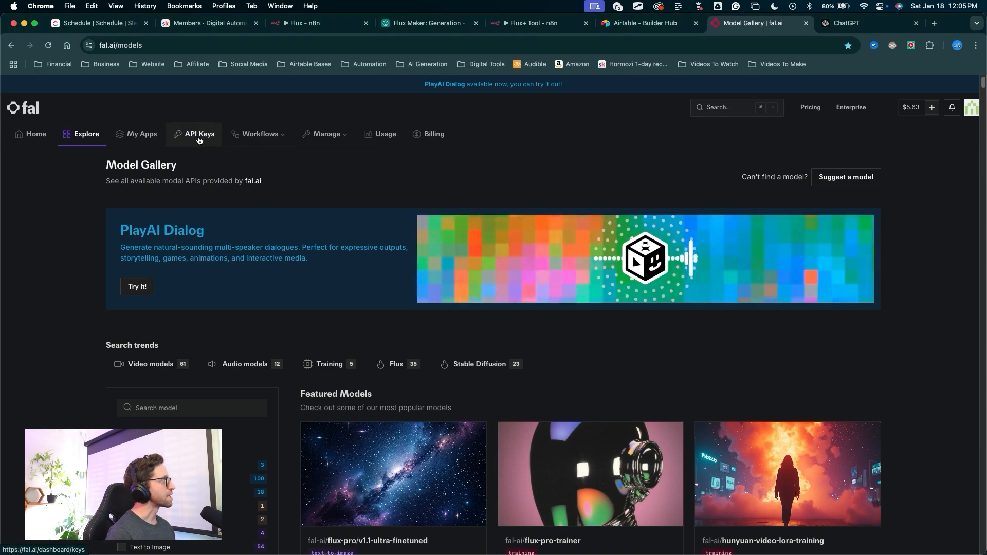
{"action": "left_click", "coordinate": [199, 134]}
{"action": "mouse_move", "coordinate": [301, 497]}
{"action": "left_mouse_down"}
{"action": "mouse_move", "coordinate": [174, 401]}
{"action": "mouse_move", "coordinate": [254, 199]}
{"action": "mouse_move", "coordinate": [174, 407]}
{"action": "mouse_move", "coordinate": [517, 287]}
{"action": "left_mouse_up"}
{"action": "key", "text": "Escape"}
{"action": "mouse_move", "coordinate": [472, 466]}
{"action": "left_mouse_down"}
{"action": "mouse_move", "coordinate": [260, 275]}
{"action": "mouse_move", "coordinate": [569, 304]}
{"action": "mouse_move", "coordinate": [854, 306]}
{"action": "left_mouse_up"}
{"action": "key", "text": "Escape"}
{"action": "left_click", "coordinate": [866, 302]}
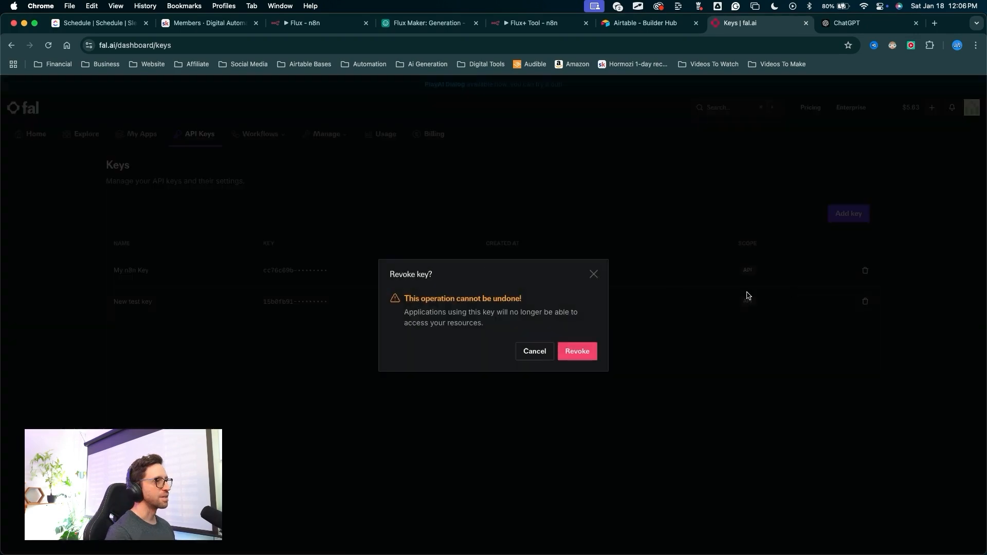
{"action": "left_click_drag", "start_coordinate": [619, 308], "coordinate": [639, 269]}
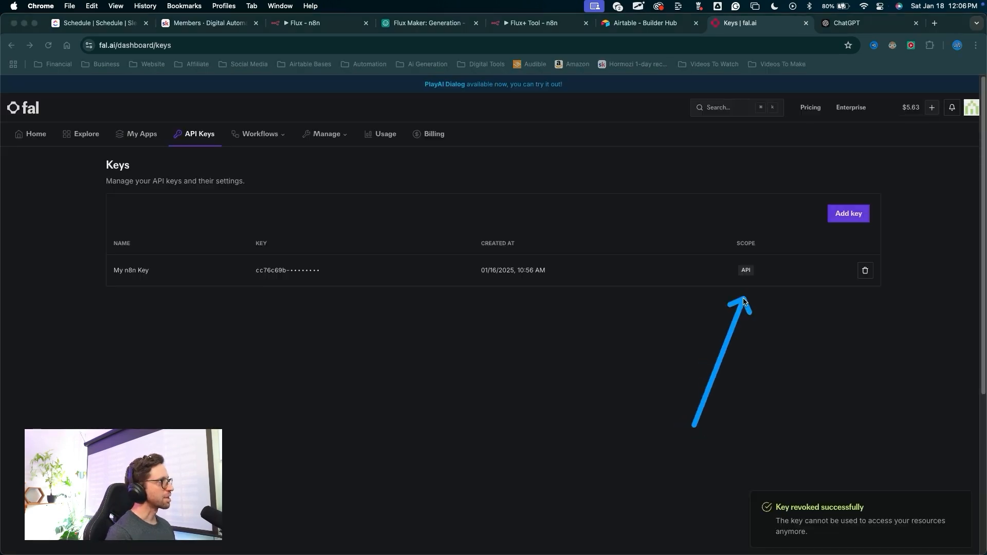
Step: Create a new API key named n8n DEMO with API scope
{"action": "left_click_drag", "start_coordinate": [742, 279], "coordinate": [834, 231]}
{"action": "key", "text": "Escape"}
{"action": "left_click", "coordinate": [840, 220]}
{"action": "left_click_drag", "start_coordinate": [512, 242], "coordinate": [437, 286]}
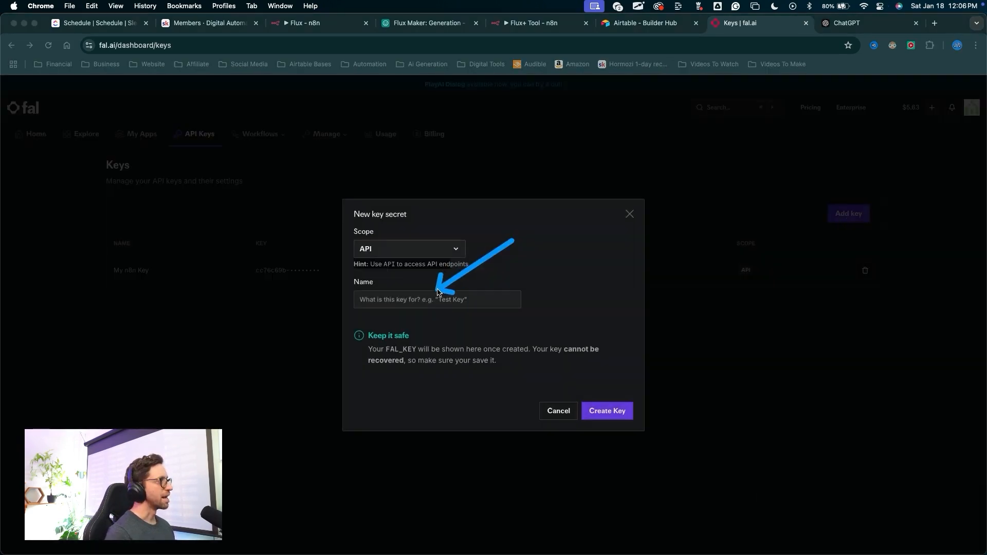
{"action": "key", "text": "Escape"}
{"action": "left_click", "coordinate": [433, 299]}
{"action": "type", "text": "n8n DEMO"}
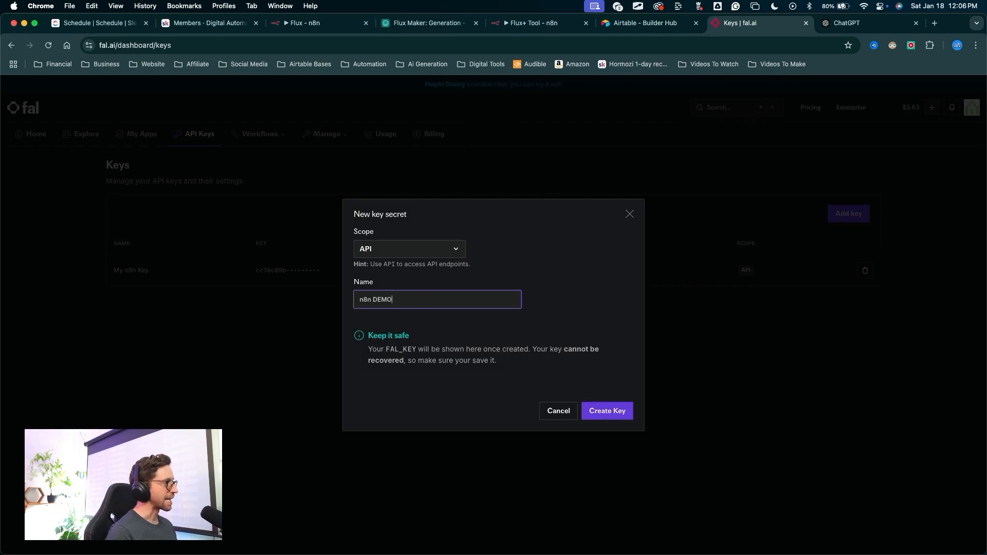
{"action": "left_click_drag", "start_coordinate": [594, 244], "coordinate": [610, 403]}
{"action": "key", "text": "Escape"}
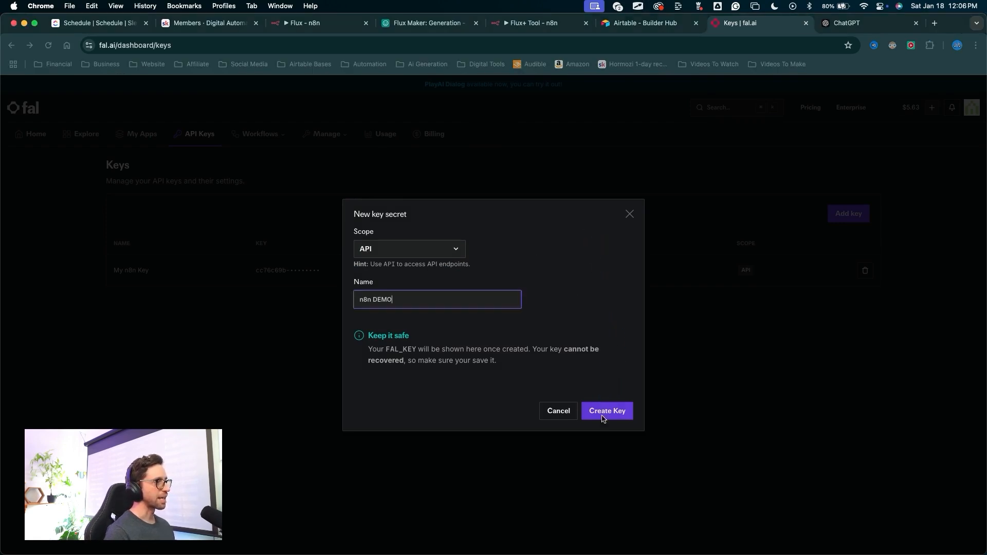
{"action": "left_click", "coordinate": [596, 412]}
Step: Copy the newly created API key and close its dialog
{"action": "mouse_move", "coordinate": [447, 512]}
{"action": "left_mouse_down"}
{"action": "mouse_move", "coordinate": [390, 369]}
{"action": "mouse_move", "coordinate": [488, 354]}
{"action": "mouse_move", "coordinate": [415, 350]}
{"action": "left_mouse_up"}
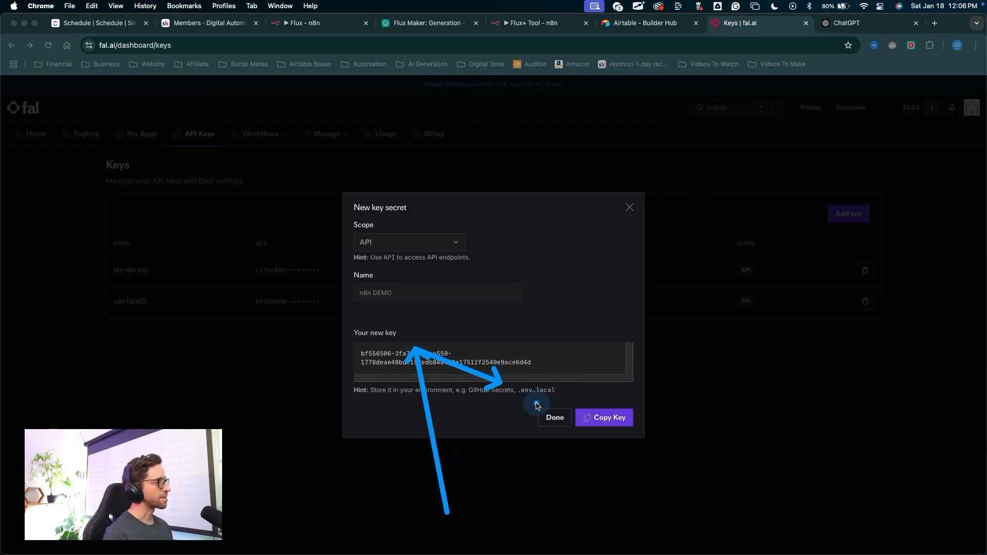
{"action": "mouse_move", "coordinate": [605, 265]}
{"action": "left_mouse_down"}
{"action": "mouse_move", "coordinate": [434, 330]}
{"action": "mouse_move", "coordinate": [489, 371]}
{"action": "mouse_move", "coordinate": [472, 377]}
{"action": "mouse_move", "coordinate": [397, 348]}
{"action": "mouse_move", "coordinate": [569, 353]}
{"action": "mouse_move", "coordinate": [453, 356]}
{"action": "mouse_move", "coordinate": [579, 364]}
{"action": "mouse_move", "coordinate": [607, 407]}
{"action": "left_mouse_up"}
{"action": "key", "text": "Escape"}
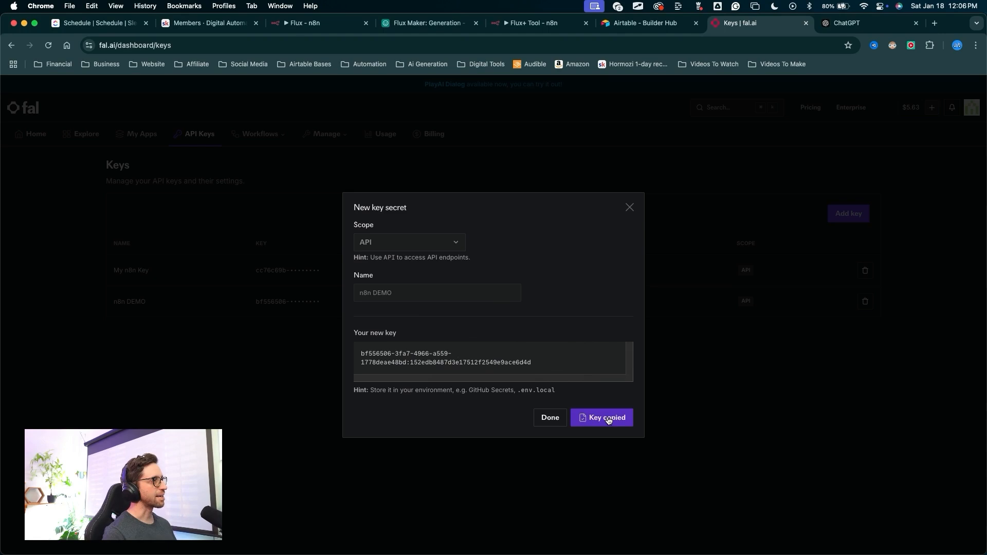
{"action": "left_click_drag", "start_coordinate": [566, 353], "coordinate": [633, 206]}
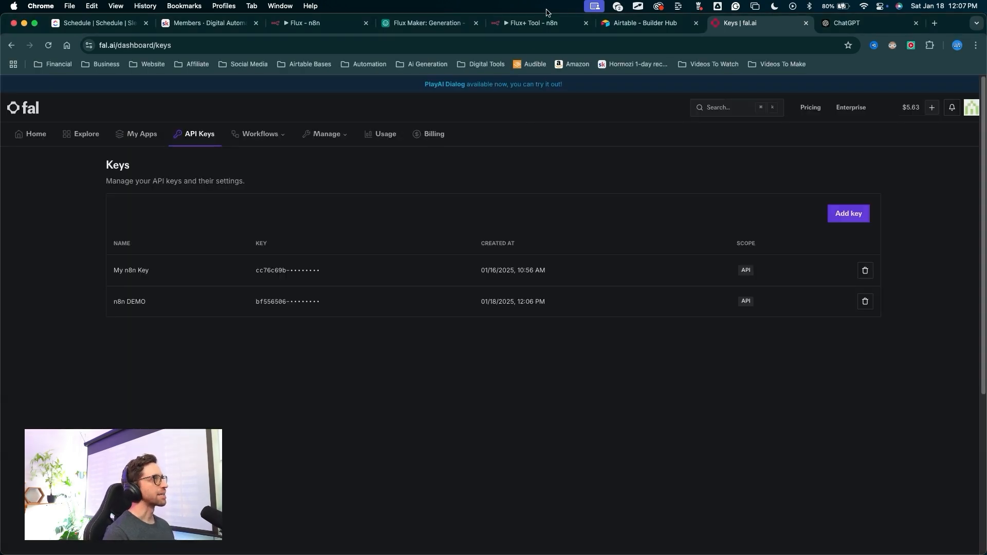
Step: Back in n8n, enable sending headers in the HTTP Request node and set the header value to Key followed by the copied API key
{"action": "left_click", "coordinate": [546, 23]}
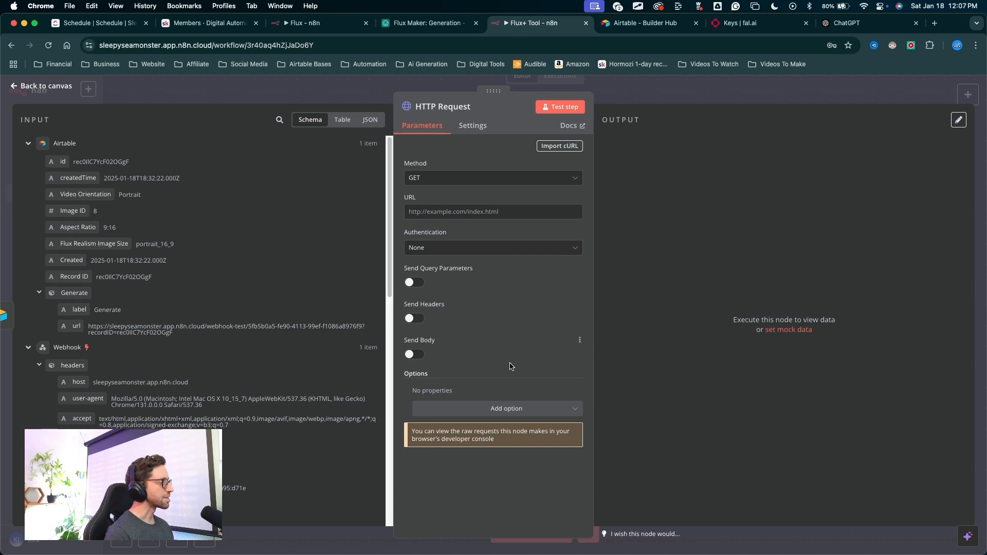
{"action": "left_click_drag", "start_coordinate": [523, 381], "coordinate": [418, 321]}
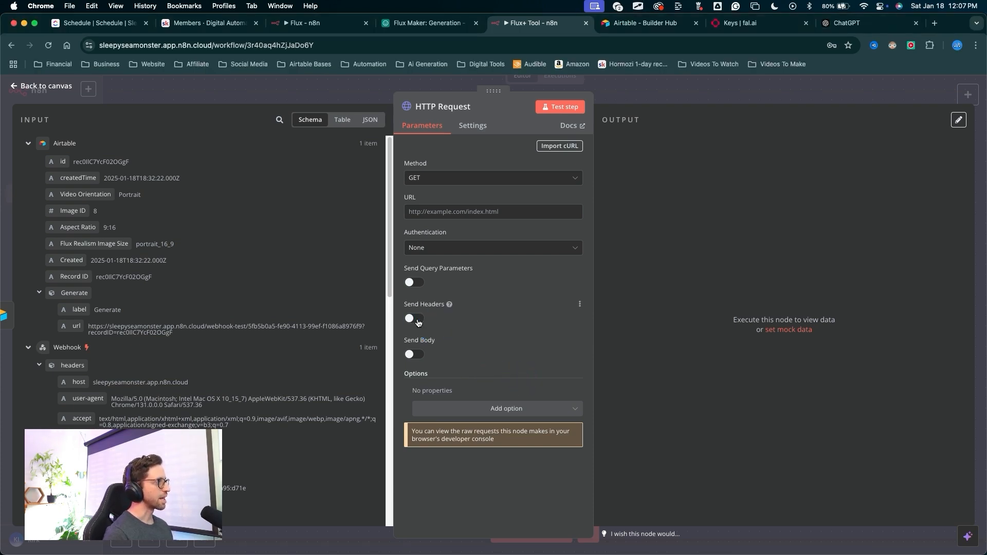
{"action": "left_click", "coordinate": [414, 319]}
{"action": "left_click_drag", "start_coordinate": [487, 272], "coordinate": [469, 436]}
{"action": "left_click", "coordinate": [463, 434]}
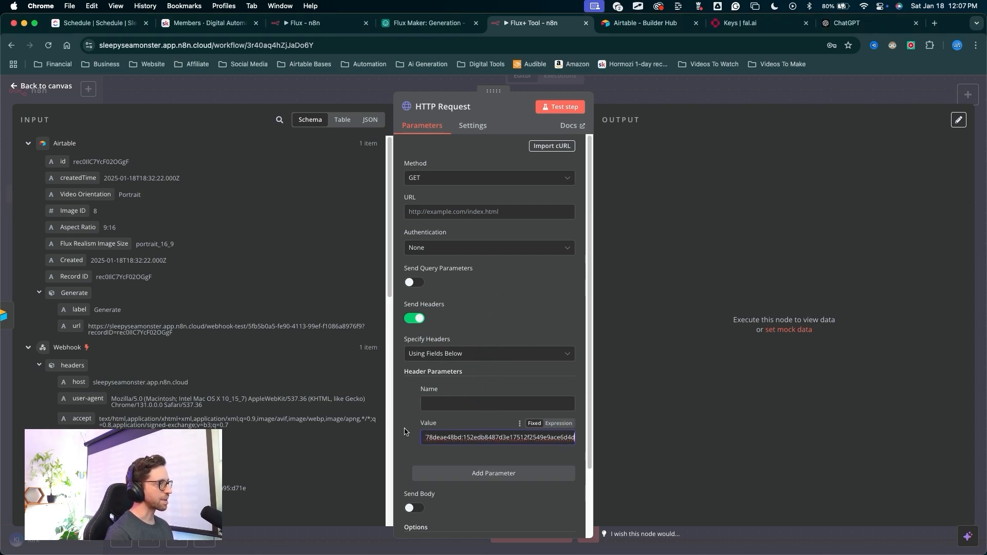
{"action": "left_click", "coordinate": [494, 493]}
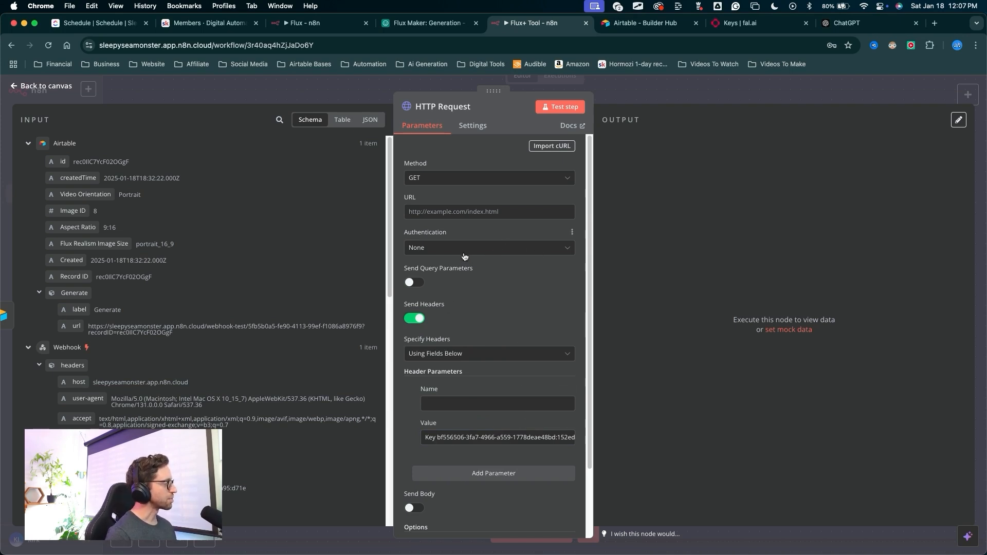
Step: Switch to fal.ai, open the flux-realism model and review its HTTP (cURL) API instructions for submitting a request
{"action": "mouse_move", "coordinate": [475, 123]}
{"action": "left_mouse_down"}
{"action": "mouse_move", "coordinate": [466, 452]}
{"action": "mouse_move", "coordinate": [456, 419]}
{"action": "mouse_move", "coordinate": [453, 188]}
{"action": "left_mouse_up"}
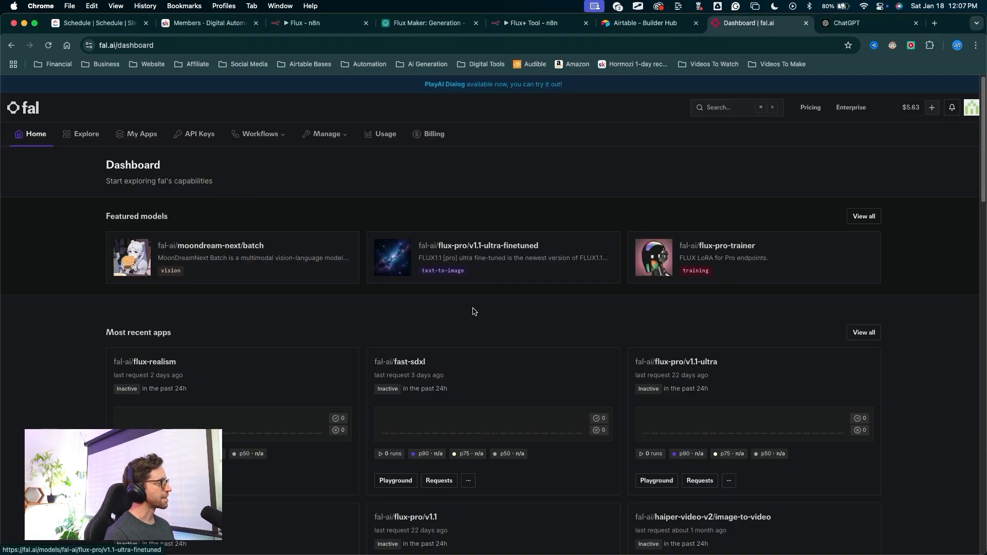
{"action": "left_click_drag", "start_coordinate": [427, 187], "coordinate": [248, 380]}
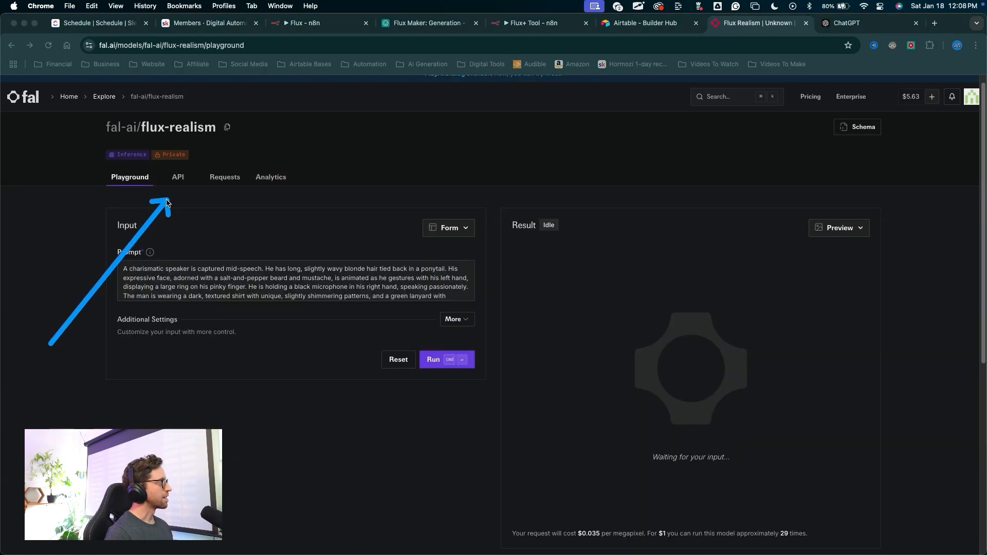
{"action": "left_click", "coordinate": [179, 185]}
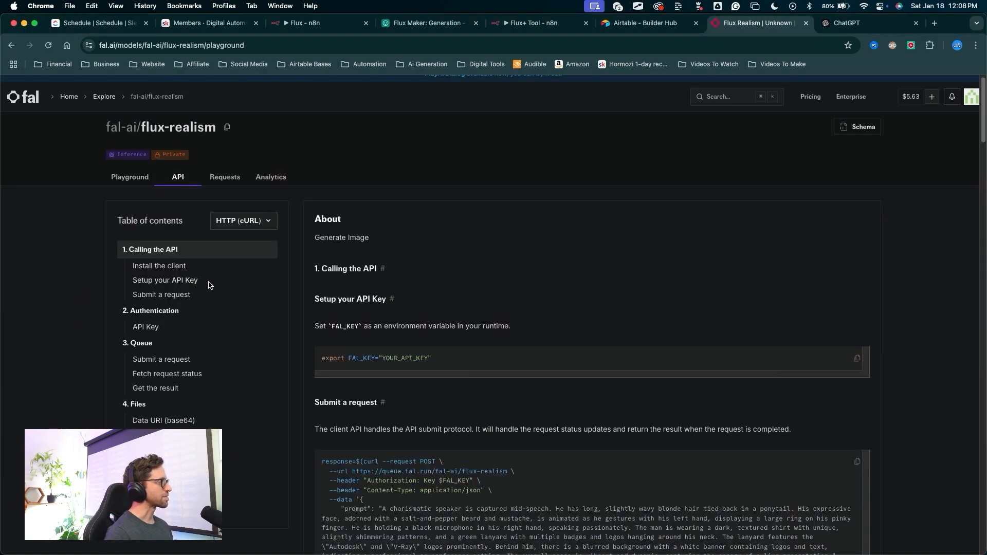
{"action": "scroll", "coordinate": [221, 294], "scroll_direction": "down", "scroll_amount": 5}
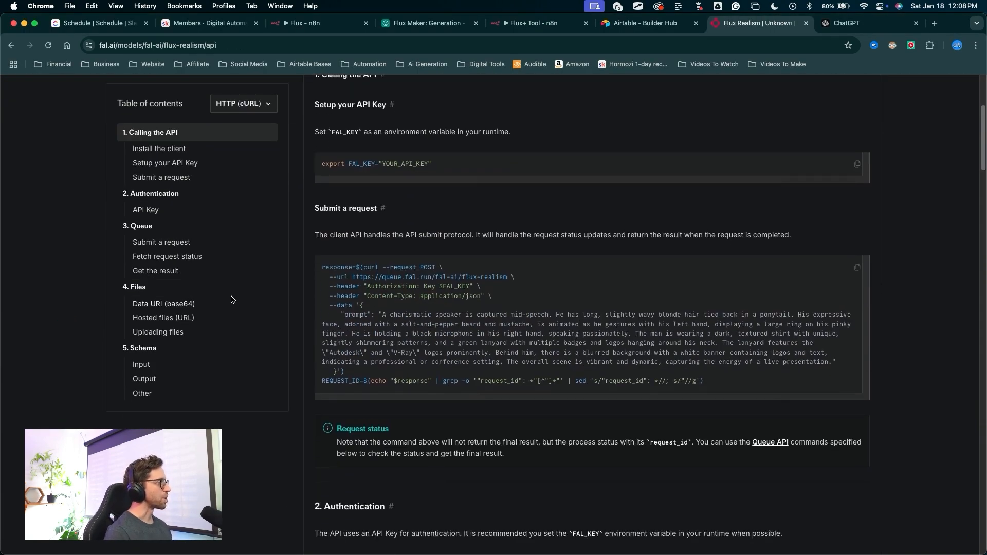
{"action": "scroll", "coordinate": [232, 300], "scroll_direction": "up", "scroll_amount": 3}
{"action": "left_click_drag", "start_coordinate": [396, 130], "coordinate": [394, 490]}
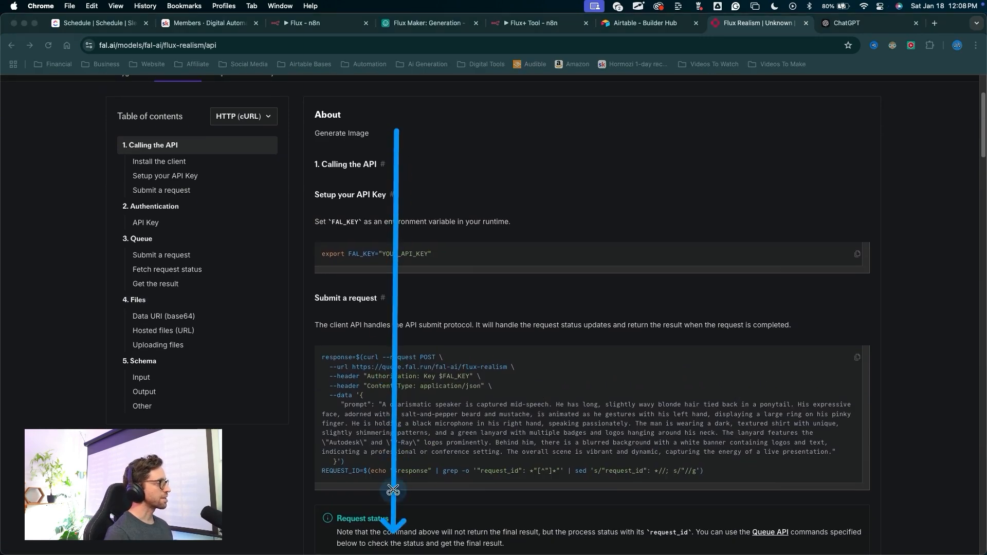
{"action": "scroll", "coordinate": [394, 481], "scroll_direction": "down", "scroll_amount": 10}
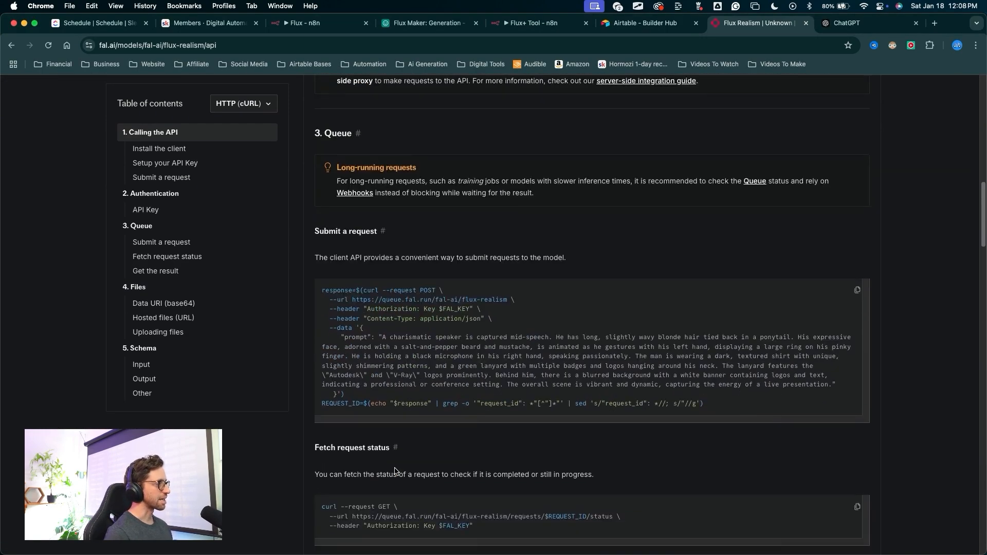
{"action": "scroll", "coordinate": [396, 472], "scroll_direction": "down", "scroll_amount": 4}
{"action": "left_click", "coordinate": [544, 26]}
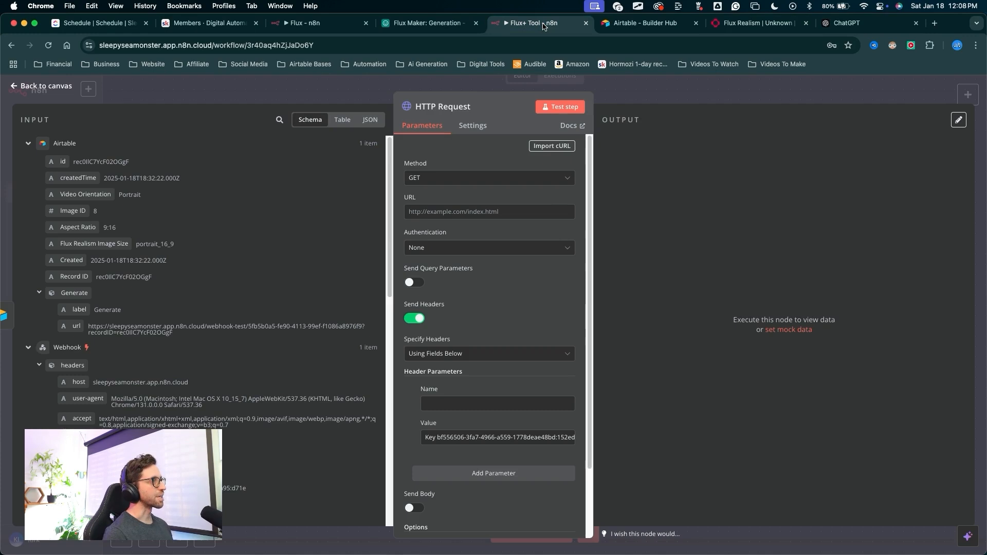
{"action": "left_click_drag", "start_coordinate": [321, 291], "coordinate": [395, 191]}
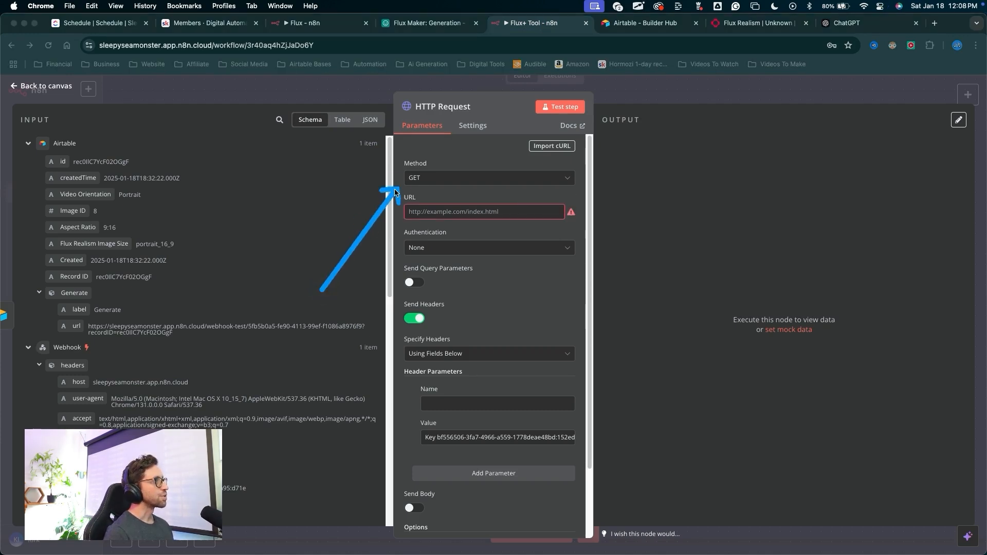
{"action": "left_click", "coordinate": [407, 179]}
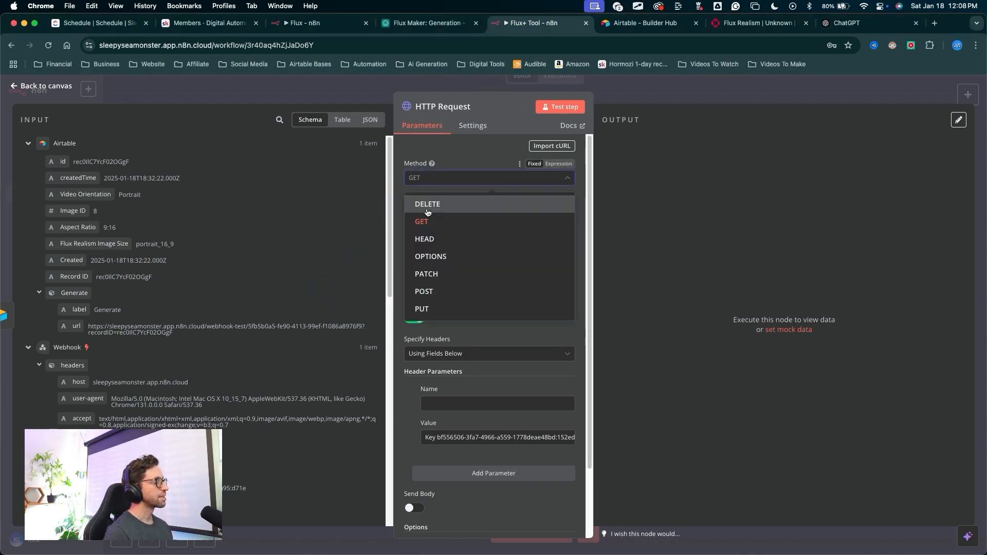
{"action": "left_click", "coordinate": [431, 288]}
{"action": "left_click", "coordinate": [424, 215]}
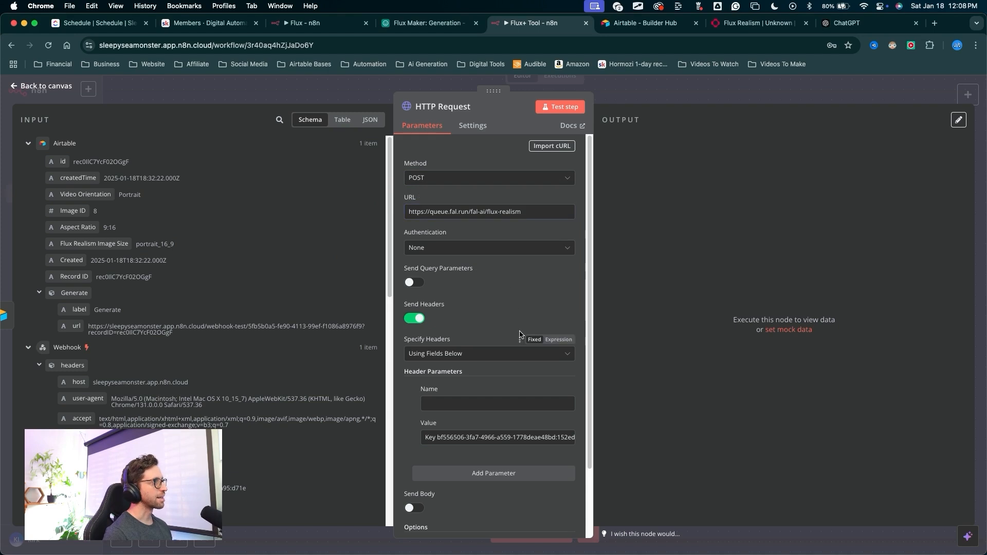
Step: Name the HTTP Request node's header parameter Authorization
{"action": "scroll", "coordinate": [520, 315], "scroll_direction": "down", "scroll_amount": 3}
{"action": "mouse_move", "coordinate": [509, 202]}
{"action": "left_mouse_down"}
{"action": "mouse_move", "coordinate": [445, 237]}
{"action": "mouse_move", "coordinate": [429, 262]}
{"action": "mouse_move", "coordinate": [437, 316]}
{"action": "left_mouse_up"}
{"action": "left_click", "coordinate": [427, 320]}
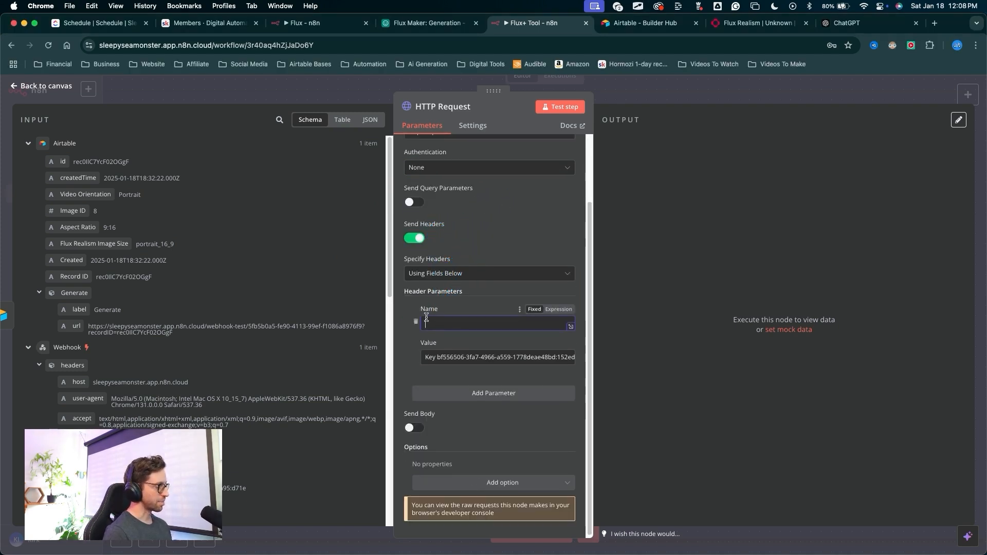
Step: Enable sending a body in the HTTP Request node, with body content type Raw and content type application/json
{"action": "left_click_drag", "start_coordinate": [535, 439], "coordinate": [422, 430]}
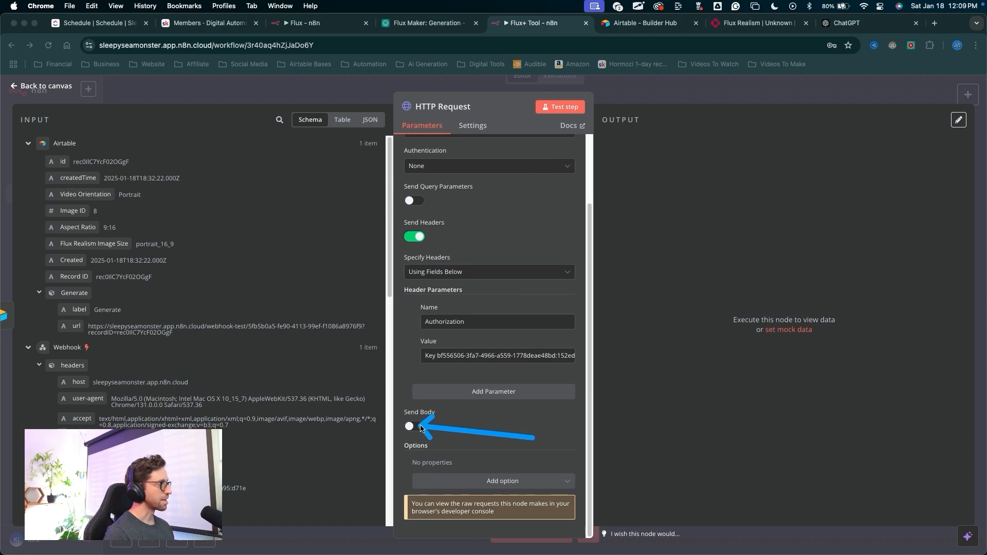
{"action": "left_click", "coordinate": [421, 428]}
{"action": "scroll", "coordinate": [489, 419], "scroll_direction": "down", "scroll_amount": 3}
{"action": "left_click_drag", "start_coordinate": [489, 420], "coordinate": [425, 334]}
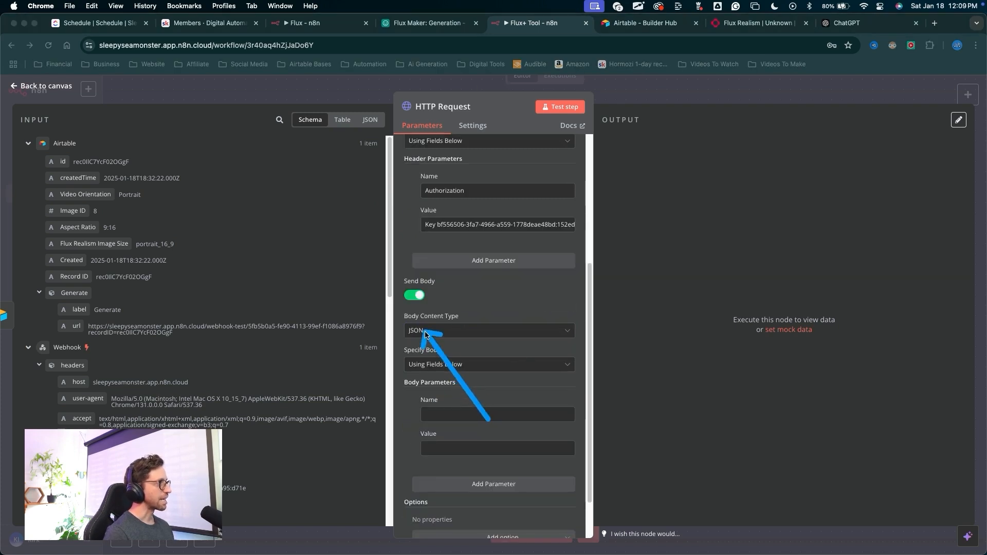
{"action": "left_click", "coordinate": [425, 335]}
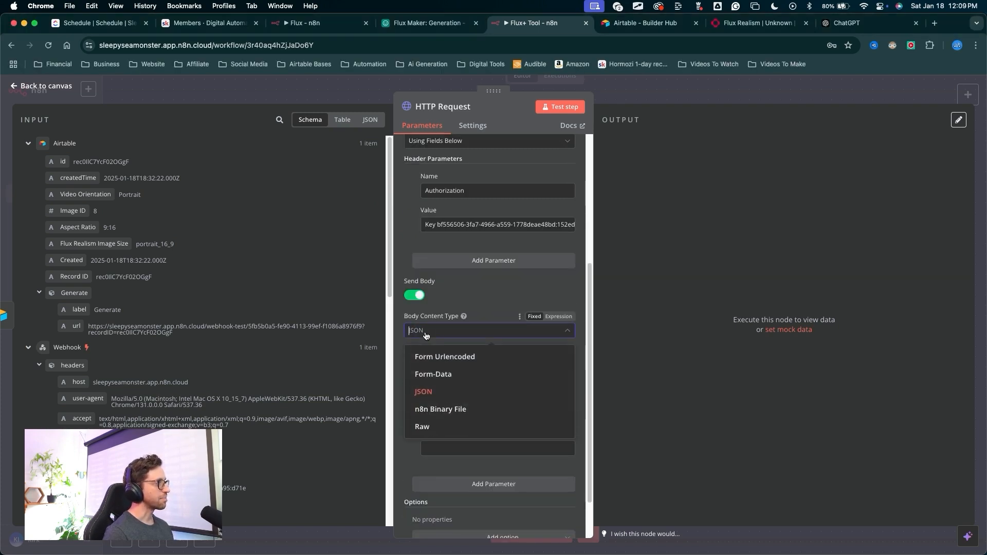
{"action": "left_click", "coordinate": [422, 427]}
{"action": "left_click", "coordinate": [458, 399]}
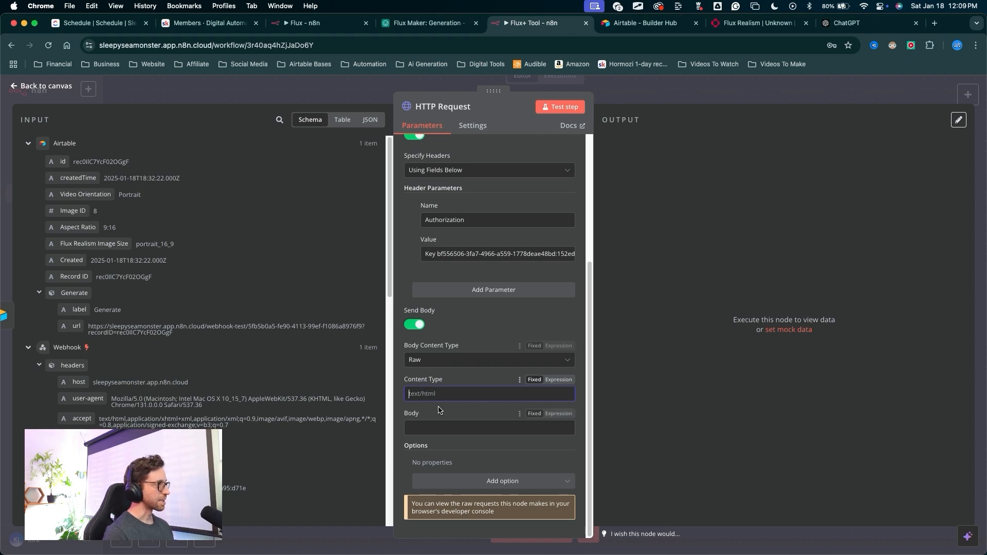
Step: Fill the request body with JSON: empty prompt and image_size, num_inference_steps 28, seed null, guidance_scale 3.5, sync_mode false, num_images 1, enable_safety_checker false, strength 1.0, output_format png
{"action": "left_click", "coordinate": [472, 429]}
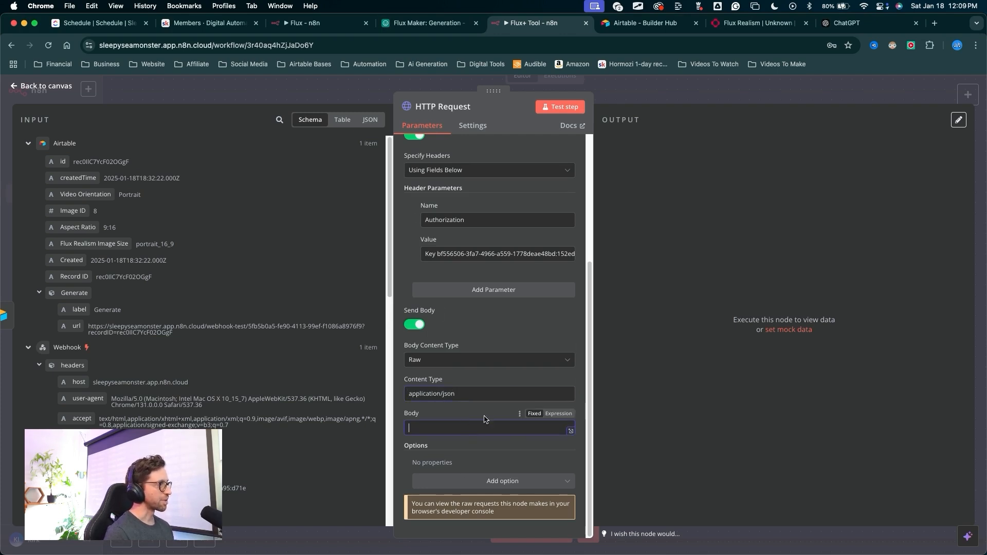
{"action": "left_click_drag", "start_coordinate": [660, 295], "coordinate": [564, 414]}
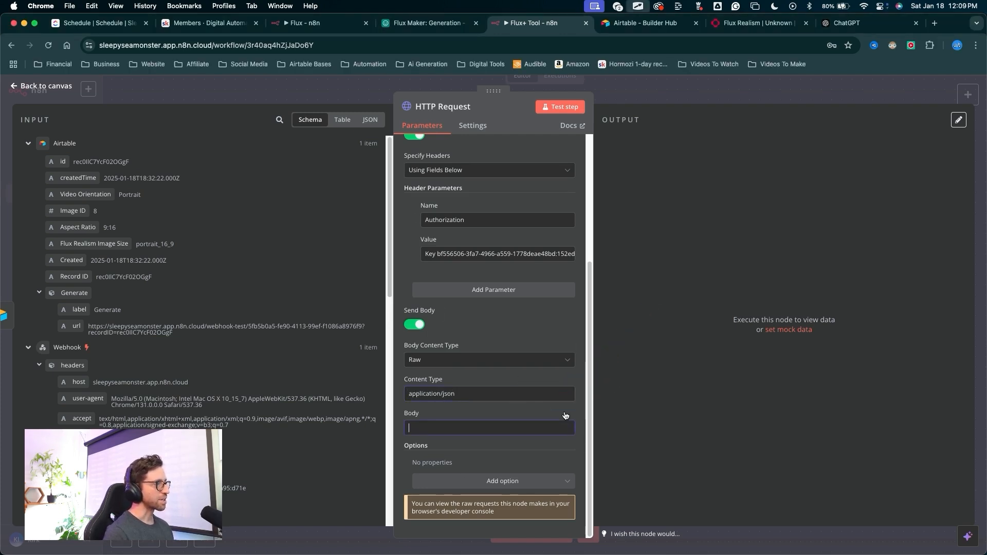
{"action": "left_click", "coordinate": [502, 427]}
{"action": "left_click_drag", "start_coordinate": [665, 385], "coordinate": [576, 434]}
{"action": "left_click", "coordinate": [572, 431]}
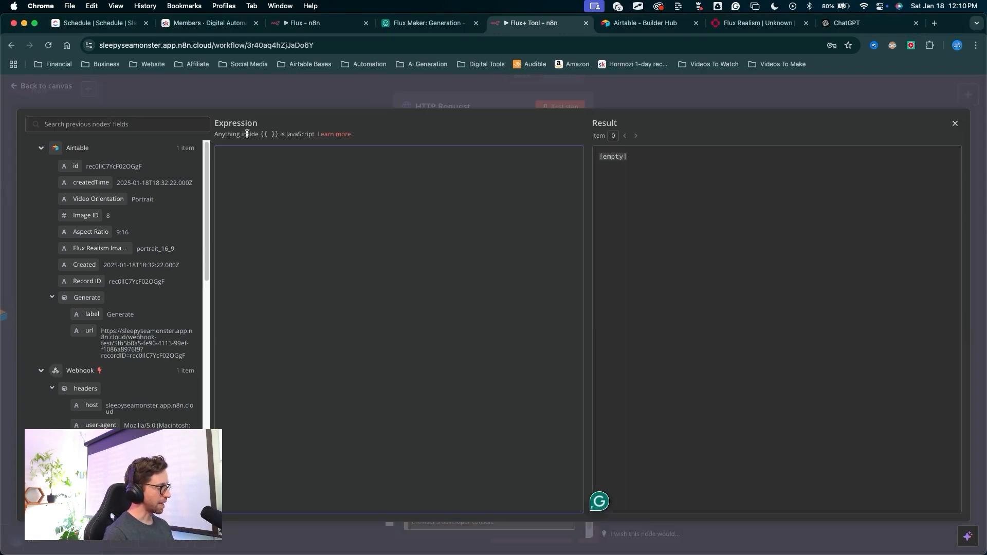
{"action": "type", "text": "{   \"prompt\": \"\",   \"image_size\": \"\",   \"num_inference_steps\": 28,   \"seed\": null,   \"guidance_scale\": 3.5,   \"sync_mode\": false,   \"num_images\": 1,   \"enable_safety_checker\": false,   \"strength\": 1.0,   \"output_format\": \"png\" }"}
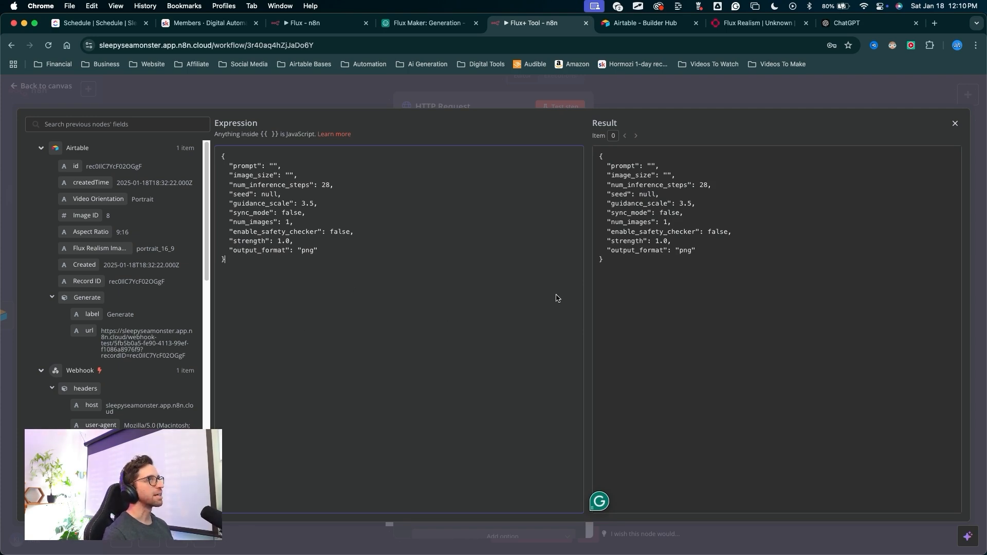
Step: Review the JSON body's parameters, including strength, output format, prompt, image size and number of inference steps
{"action": "mouse_move", "coordinate": [298, 380]}
{"action": "left_mouse_down"}
{"action": "mouse_move", "coordinate": [243, 178]}
{"action": "mouse_move", "coordinate": [266, 274]}
{"action": "mouse_move", "coordinate": [247, 186]}
{"action": "mouse_move", "coordinate": [271, 195]}
{"action": "mouse_move", "coordinate": [256, 177]}
{"action": "mouse_move", "coordinate": [259, 275]}
{"action": "mouse_move", "coordinate": [260, 180]}
{"action": "mouse_move", "coordinate": [408, 202]}
{"action": "mouse_move", "coordinate": [267, 194]}
{"action": "mouse_move", "coordinate": [309, 286]}
{"action": "mouse_move", "coordinate": [324, 458]}
{"action": "mouse_move", "coordinate": [279, 202]}
{"action": "left_mouse_up"}
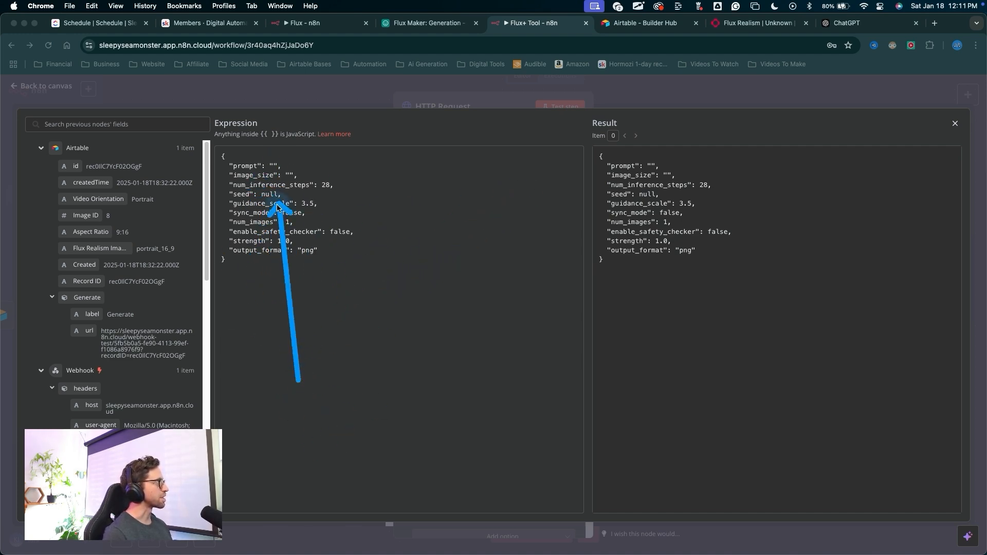
{"action": "key", "text": "Escape"}
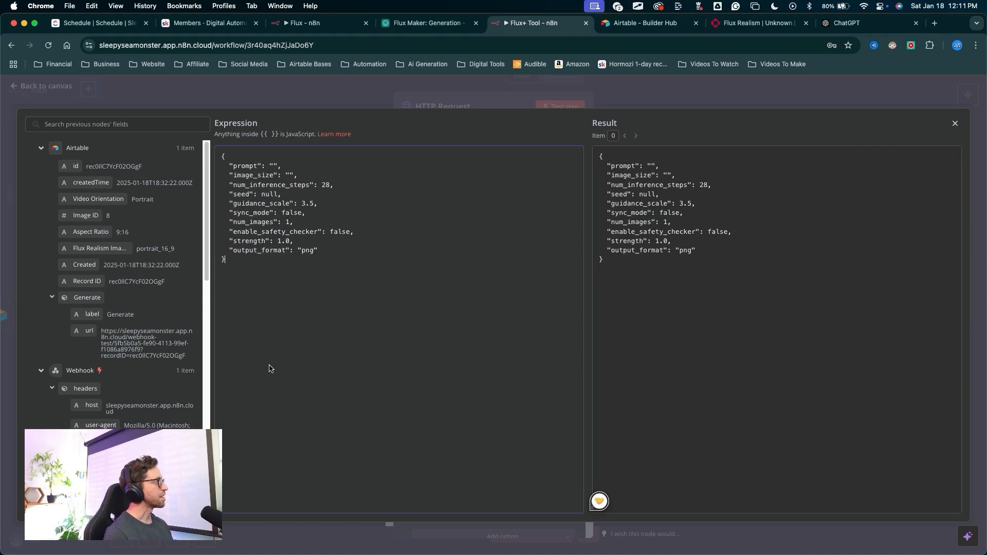
{"action": "mouse_move", "coordinate": [269, 368]}
{"action": "left_mouse_down"}
{"action": "mouse_move", "coordinate": [242, 247]}
{"action": "mouse_move", "coordinate": [274, 298]}
{"action": "mouse_move", "coordinate": [243, 236]}
{"action": "mouse_move", "coordinate": [286, 163]}
{"action": "mouse_move", "coordinate": [303, 257]}
{"action": "mouse_move", "coordinate": [270, 238]}
{"action": "mouse_move", "coordinate": [245, 259]}
{"action": "mouse_move", "coordinate": [309, 258]}
{"action": "left_mouse_up"}
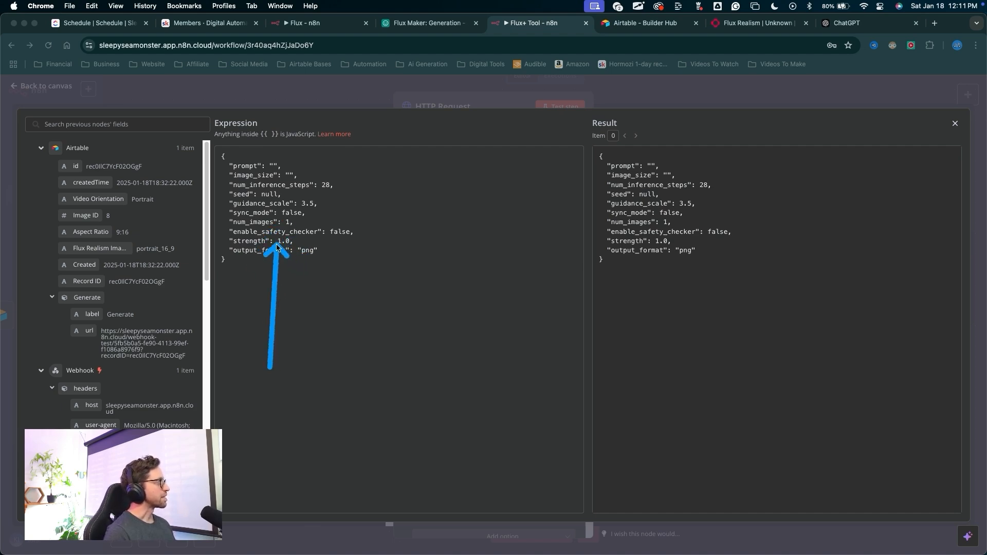
{"action": "mouse_move", "coordinate": [255, 239]}
{"action": "left_mouse_down"}
{"action": "mouse_move", "coordinate": [342, 231]}
{"action": "mouse_move", "coordinate": [307, 248]}
{"action": "left_mouse_up"}
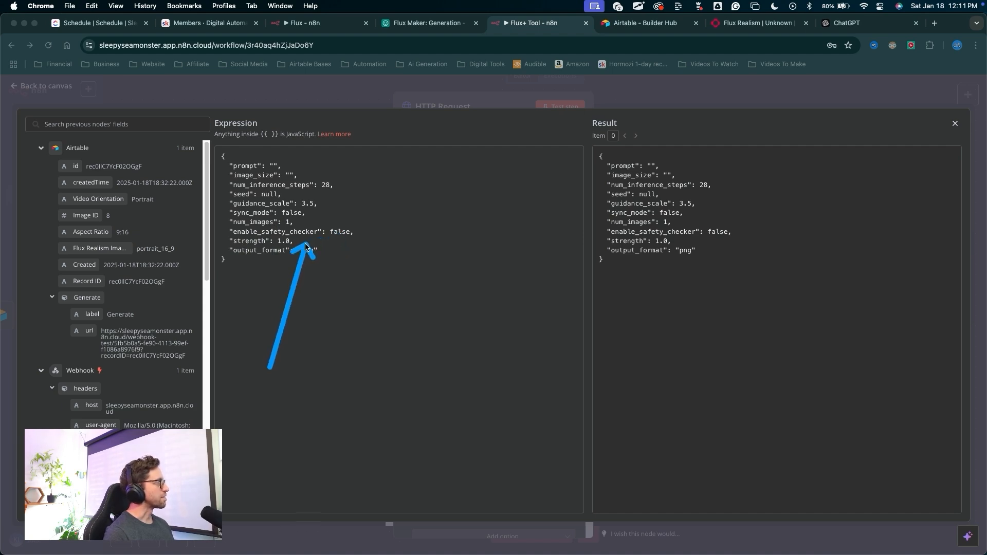
{"action": "mouse_move", "coordinate": [257, 221]}
{"action": "left_mouse_down"}
{"action": "mouse_move", "coordinate": [297, 265]}
{"action": "mouse_move", "coordinate": [326, 171]}
{"action": "mouse_move", "coordinate": [278, 229]}
{"action": "mouse_move", "coordinate": [286, 238]}
{"action": "mouse_move", "coordinate": [234, 161]}
{"action": "left_mouse_up"}
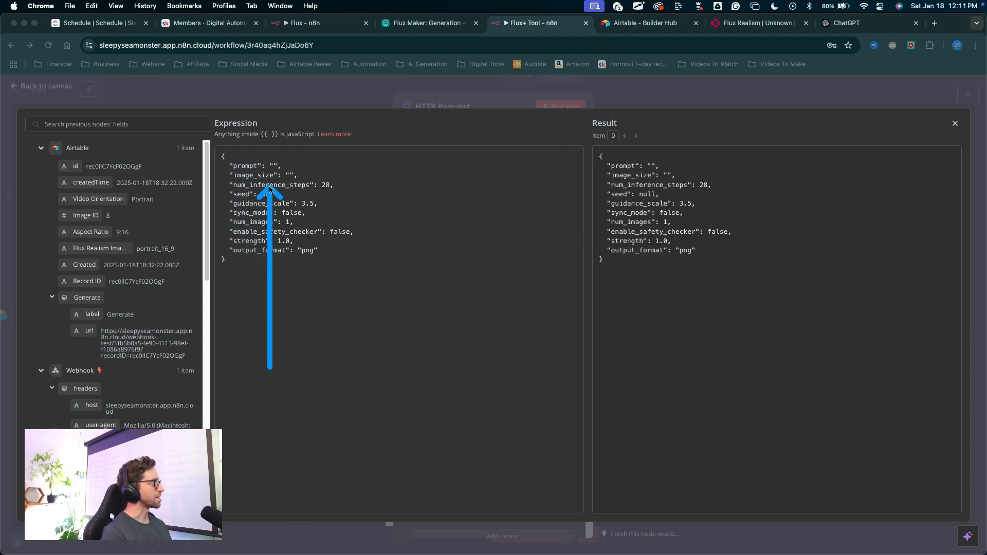
{"action": "left_click_drag", "start_coordinate": [273, 172], "coordinate": [261, 174]}
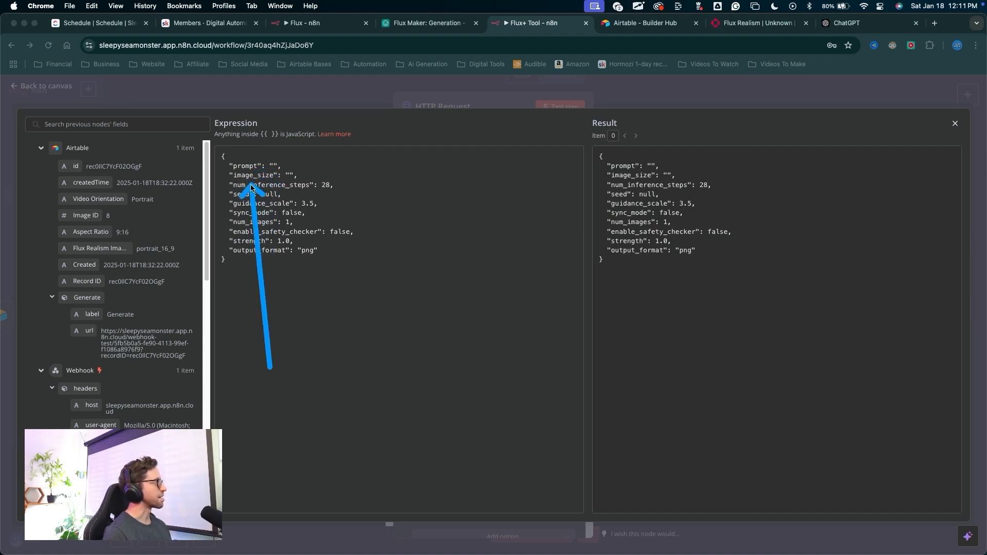
{"action": "mouse_move", "coordinate": [242, 182]}
{"action": "left_mouse_down"}
{"action": "mouse_move", "coordinate": [265, 177]}
{"action": "mouse_move", "coordinate": [255, 184]}
{"action": "mouse_move", "coordinate": [267, 187]}
{"action": "mouse_move", "coordinate": [227, 177]}
{"action": "mouse_move", "coordinate": [275, 198]}
{"action": "mouse_move", "coordinate": [291, 180]}
{"action": "mouse_move", "coordinate": [267, 164]}
{"action": "mouse_move", "coordinate": [270, 312]}
{"action": "left_mouse_up"}
{"action": "key", "text": "Escape"}
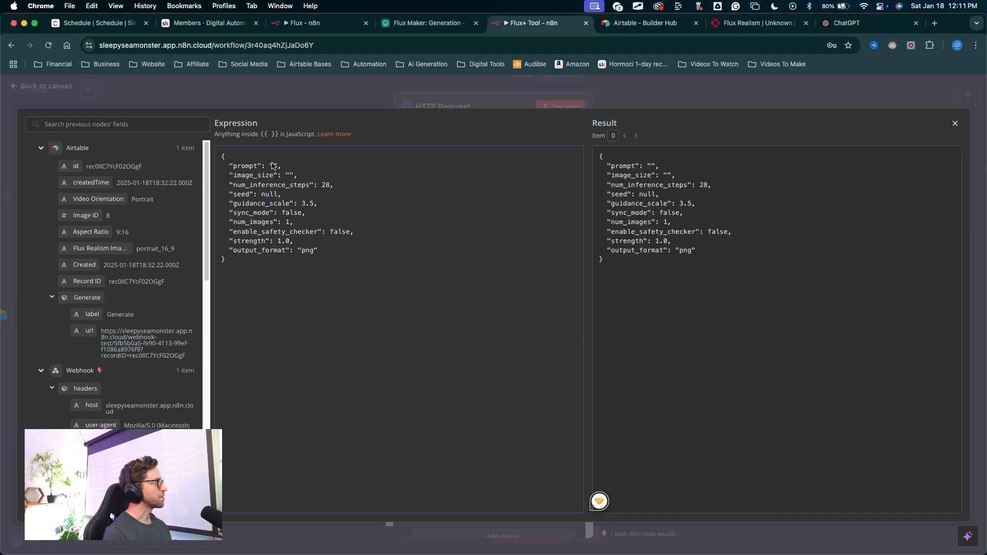
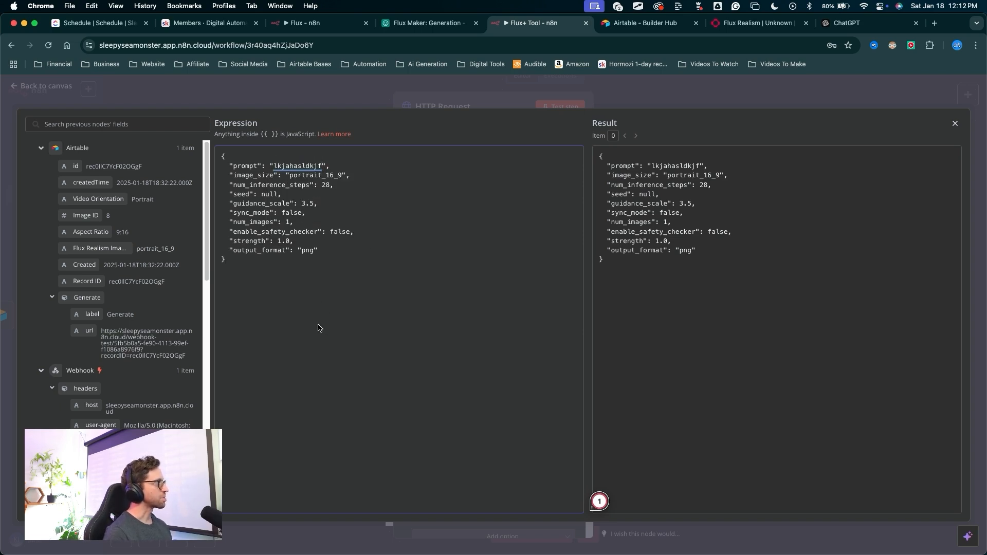
Step: Clear the placeholder text from the image_size and prompt values in the JSON body, keeping their quotation marks
{"action": "mouse_move", "coordinate": [318, 328]}
{"action": "left_mouse_down"}
{"action": "mouse_move", "coordinate": [291, 208]}
{"action": "mouse_move", "coordinate": [307, 177]}
{"action": "mouse_move", "coordinate": [337, 179]}
{"action": "mouse_move", "coordinate": [291, 179]}
{"action": "left_mouse_up"}
{"action": "key", "text": "Escape"}
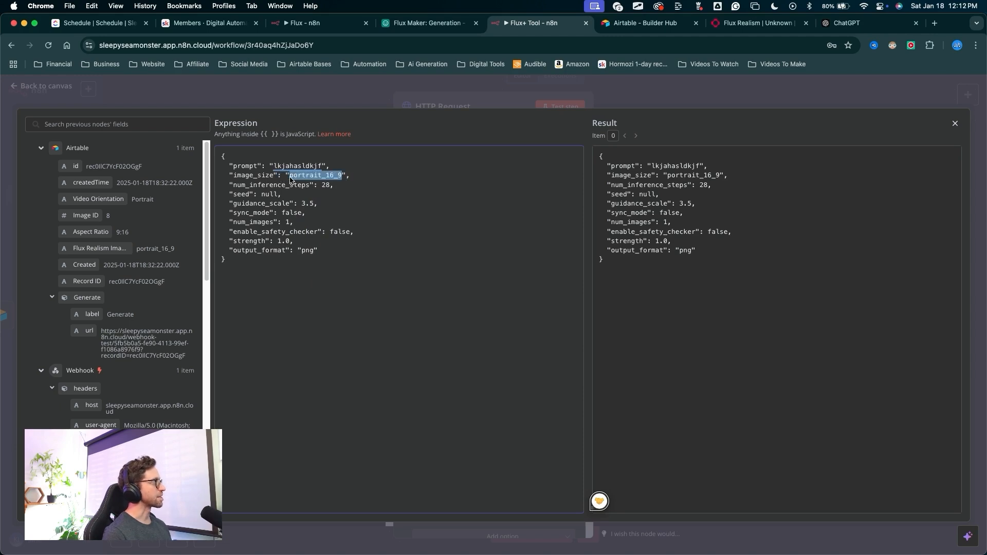
{"action": "key", "text": "BackSpace"}
{"action": "double_click", "coordinate": [316, 168]}
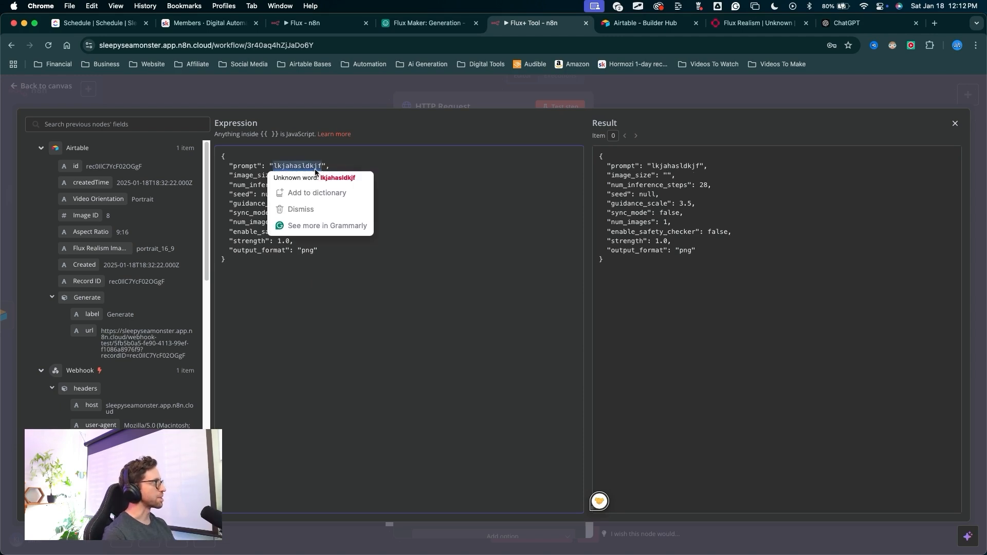
{"action": "left_click_drag", "start_coordinate": [312, 168], "coordinate": [272, 168]}
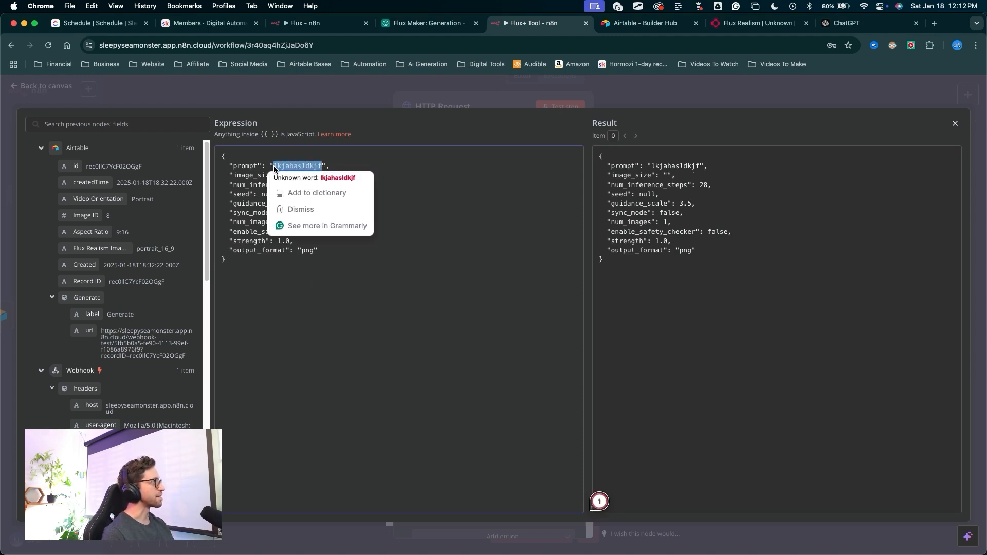
{"action": "key", "text": "BackSpace"}
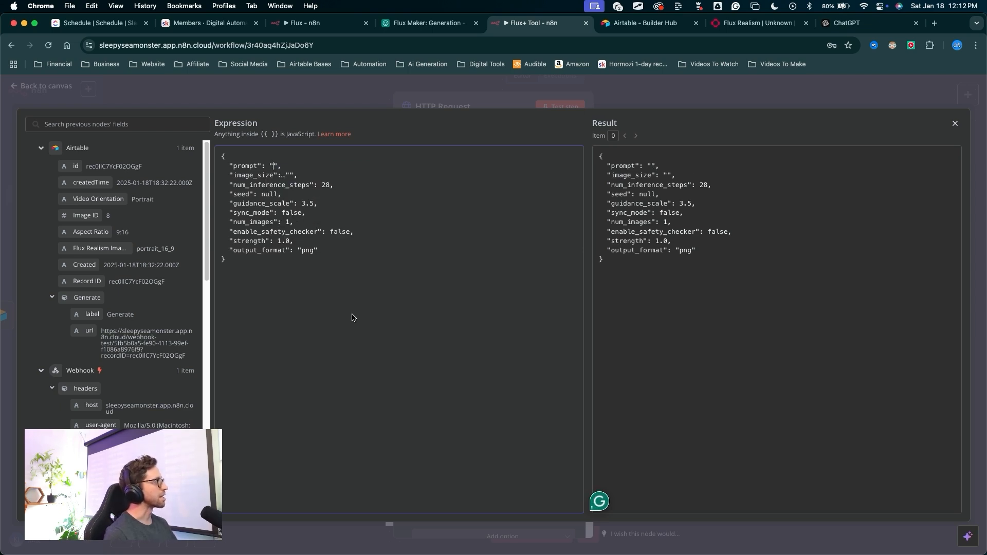
Step: Map the Airtable field Flux Realism Image Size into the image_size value of the JSON body
{"action": "mouse_move", "coordinate": [419, 372]}
{"action": "left_mouse_down"}
{"action": "mouse_move", "coordinate": [137, 165]}
{"action": "mouse_move", "coordinate": [101, 245]}
{"action": "mouse_move", "coordinate": [106, 412]}
{"action": "mouse_move", "coordinate": [121, 416]}
{"action": "mouse_move", "coordinate": [93, 288]}
{"action": "mouse_move", "coordinate": [93, 197]}
{"action": "mouse_move", "coordinate": [155, 280]}
{"action": "mouse_move", "coordinate": [326, 290]}
{"action": "left_mouse_up"}
{"action": "left_click", "coordinate": [219, 282]}
{"action": "scroll", "coordinate": [205, 289], "scroll_direction": "down", "scroll_amount": 10}
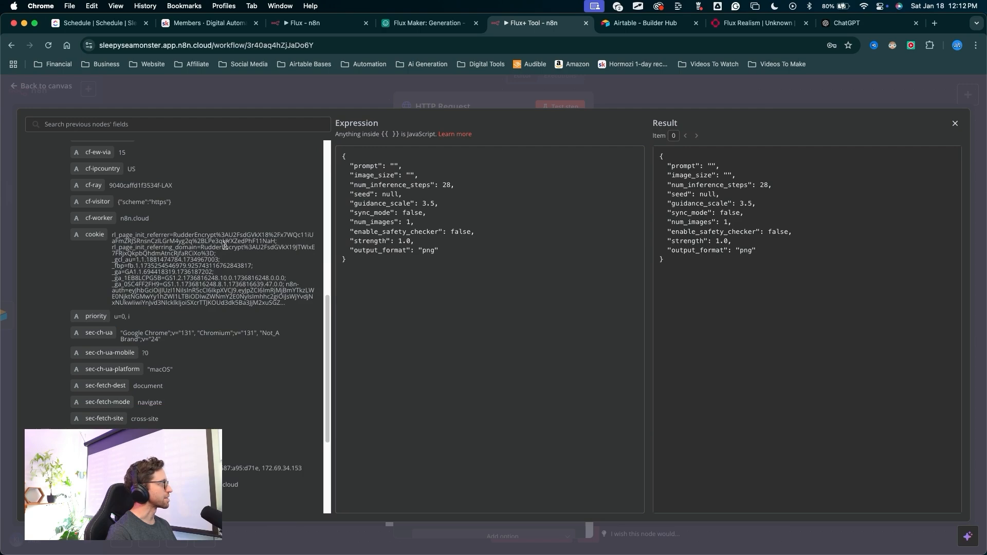
{"action": "scroll", "coordinate": [225, 245], "scroll_direction": "up", "scroll_amount": 10}
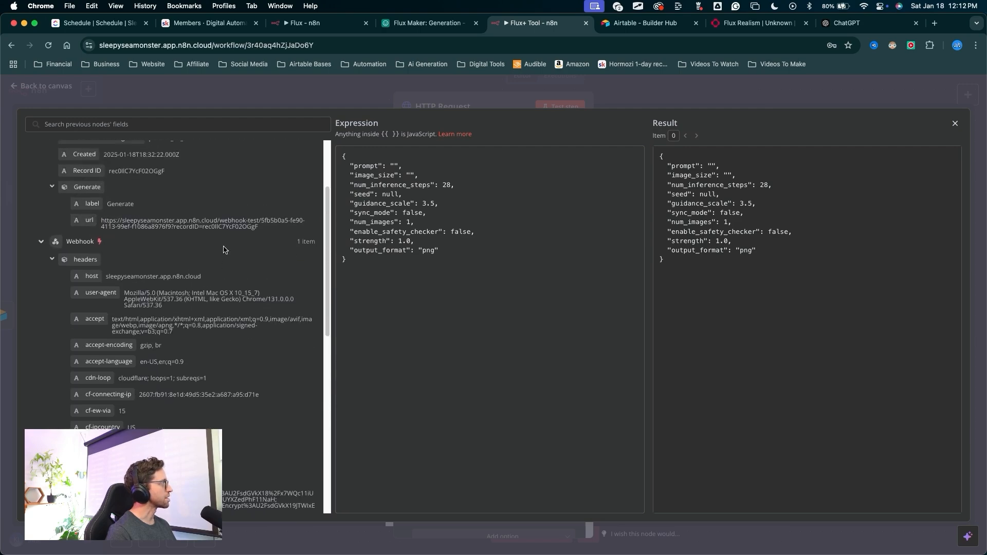
{"action": "scroll", "coordinate": [225, 250], "scroll_direction": "up", "scroll_amount": 4}
{"action": "key", "text": "ctrl+a"}
{"action": "mouse_move", "coordinate": [283, 213]}
{"action": "left_mouse_down"}
{"action": "mouse_move", "coordinate": [94, 149]}
{"action": "mouse_move", "coordinate": [103, 243]}
{"action": "mouse_move", "coordinate": [127, 250]}
{"action": "mouse_move", "coordinate": [168, 218]}
{"action": "mouse_move", "coordinate": [412, 177]}
{"action": "left_mouse_up"}
{"action": "key", "text": "ctrl+a"}
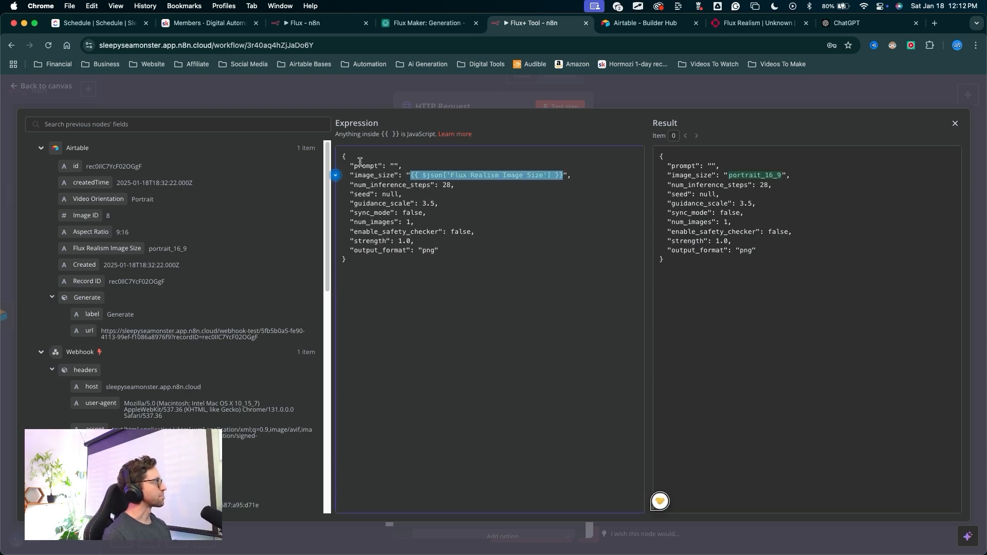
{"action": "mouse_move", "coordinate": [224, 307]}
{"action": "left_mouse_down"}
{"action": "mouse_move", "coordinate": [122, 200]}
{"action": "mouse_move", "coordinate": [159, 296]}
{"action": "mouse_move", "coordinate": [116, 176]}
{"action": "mouse_move", "coordinate": [191, 291]}
{"action": "mouse_move", "coordinate": [104, 209]}
{"action": "mouse_move", "coordinate": [129, 263]}
{"action": "mouse_move", "coordinate": [155, 164]}
{"action": "mouse_move", "coordinate": [111, 330]}
{"action": "mouse_move", "coordinate": [152, 183]}
{"action": "mouse_move", "coordinate": [129, 335]}
{"action": "mouse_move", "coordinate": [129, 176]}
{"action": "mouse_move", "coordinate": [108, 287]}
{"action": "mouse_move", "coordinate": [139, 197]}
{"action": "mouse_move", "coordinate": [111, 275]}
{"action": "left_mouse_up"}
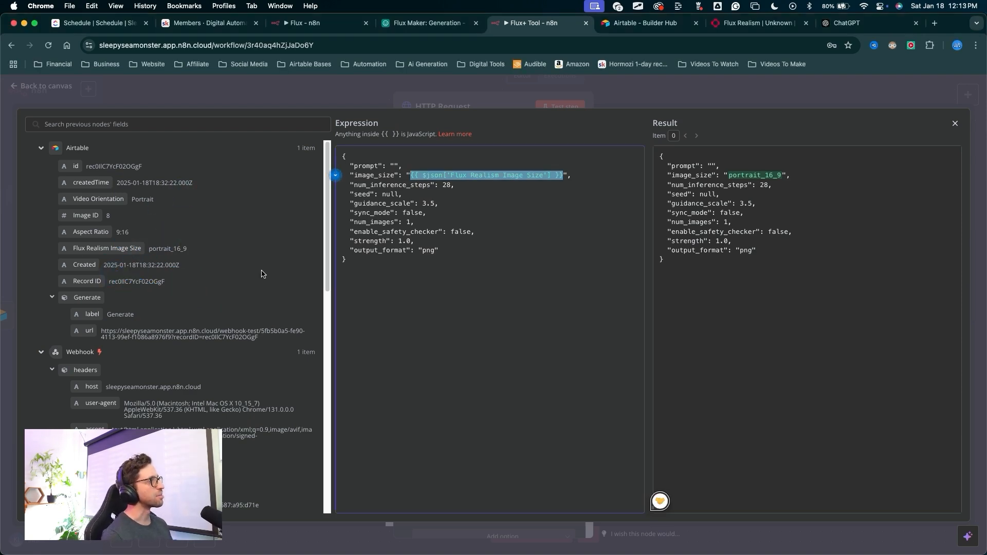
{"action": "mouse_move", "coordinate": [407, 403]}
{"action": "left_mouse_down"}
{"action": "mouse_move", "coordinate": [132, 158]}
{"action": "mouse_move", "coordinate": [141, 397]}
{"action": "mouse_move", "coordinate": [101, 264]}
{"action": "mouse_move", "coordinate": [672, 341]}
{"action": "mouse_move", "coordinate": [335, 202]}
{"action": "mouse_move", "coordinate": [399, 404]}
{"action": "mouse_move", "coordinate": [354, 263]}
{"action": "left_mouse_up"}
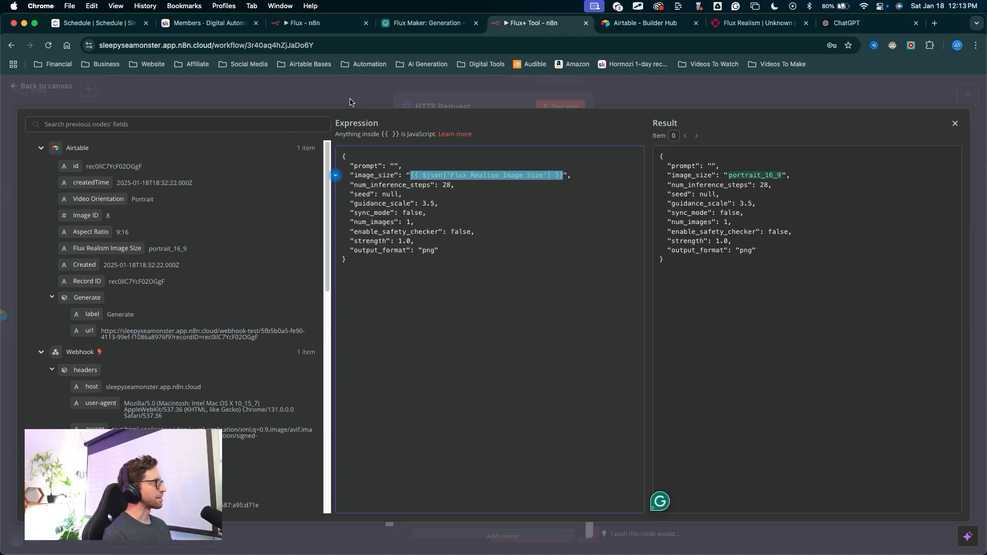
{"action": "mouse_move", "coordinate": [244, 349]}
{"action": "left_mouse_down"}
{"action": "mouse_move", "coordinate": [72, 148]}
{"action": "mouse_move", "coordinate": [62, 260]}
{"action": "mouse_move", "coordinate": [107, 323]}
{"action": "mouse_move", "coordinate": [88, 216]}
{"action": "mouse_move", "coordinate": [97, 197]}
{"action": "mouse_move", "coordinate": [419, 216]}
{"action": "mouse_move", "coordinate": [471, 191]}
{"action": "mouse_move", "coordinate": [515, 207]}
{"action": "left_mouse_up"}
{"action": "key", "text": "Escape"}
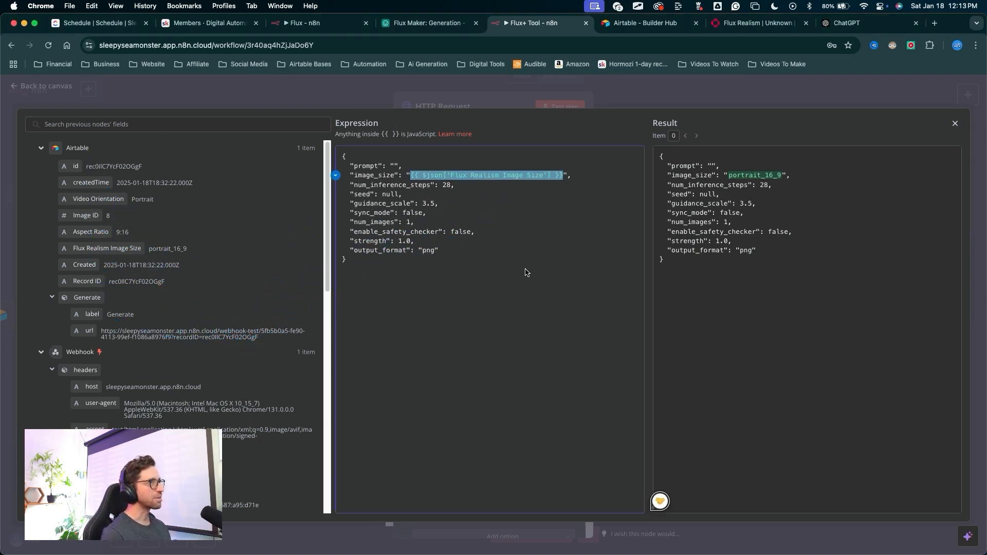
Step: Close the body expression and the HTTP Request node, and save the Flux+ Tool workflow
{"action": "key", "text": "Escape"}
{"action": "left_click_drag", "start_coordinate": [620, 297], "coordinate": [623, 98]}
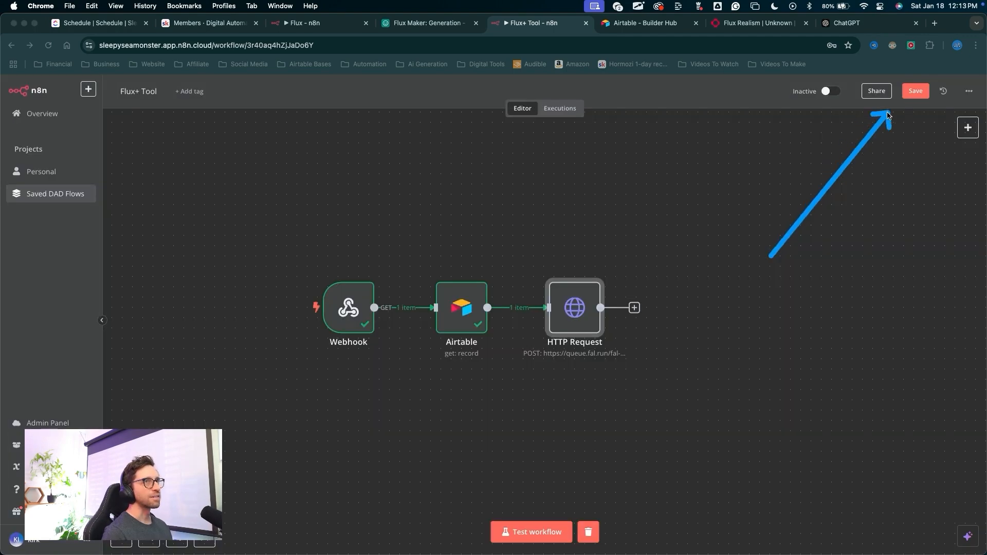
{"action": "left_click_drag", "start_coordinate": [893, 122], "coordinate": [909, 110]}
{"action": "key", "text": "Escape"}
Step: Switch to Airtable, leave the Builder Hub for the home page and open the Flux+ Tool base
{"action": "key", "text": "ctrl+Tab"}
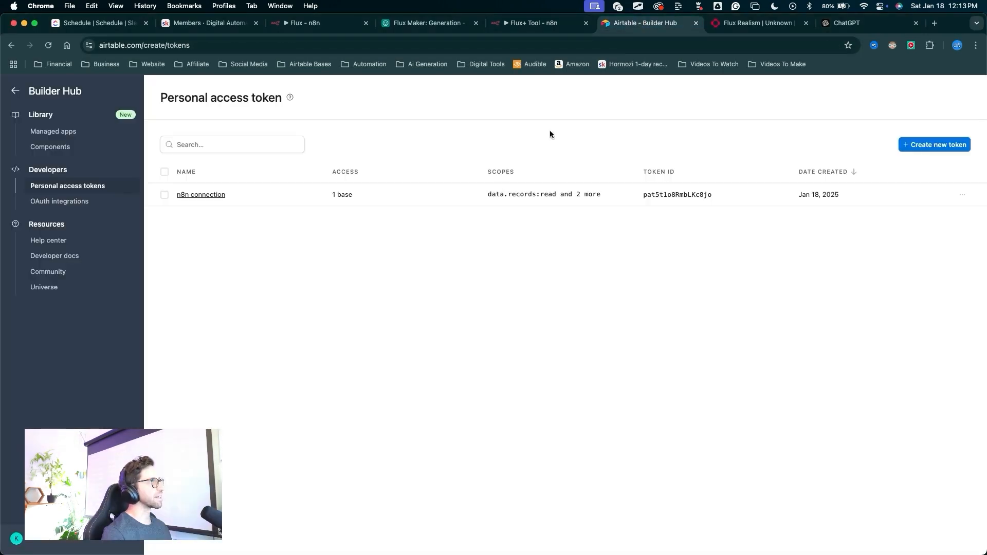
{"action": "left_click_drag", "start_coordinate": [272, 305], "coordinate": [32, 86]}
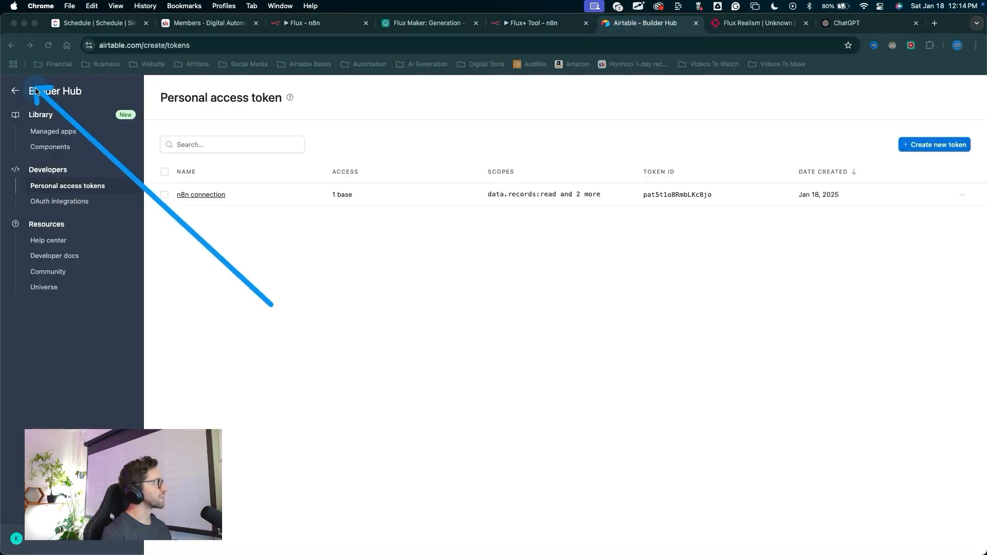
{"action": "key", "text": "Escape"}
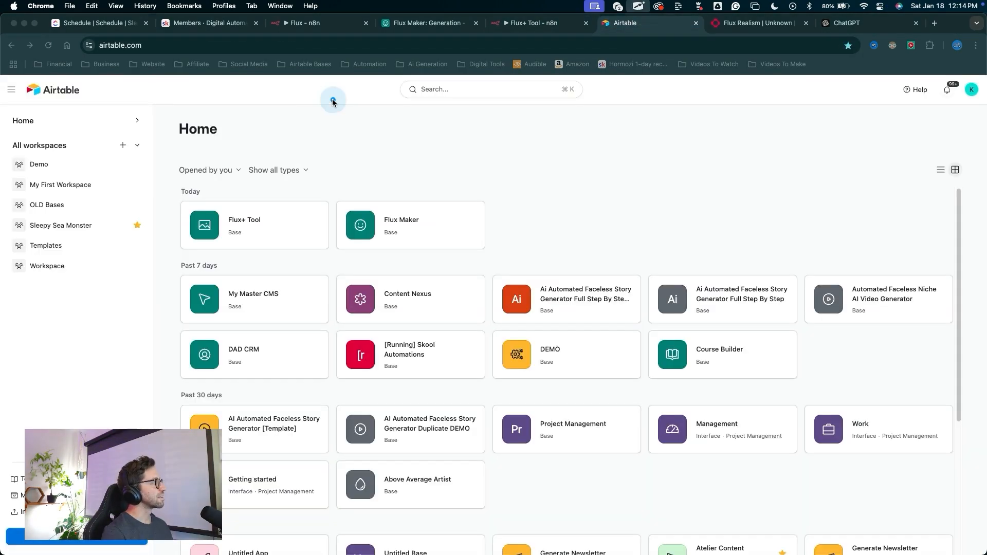
{"action": "left_click_drag", "start_coordinate": [333, 101], "coordinate": [233, 213]}
{"action": "key", "text": "Escape"}
{"action": "left_click", "coordinate": [248, 220]}
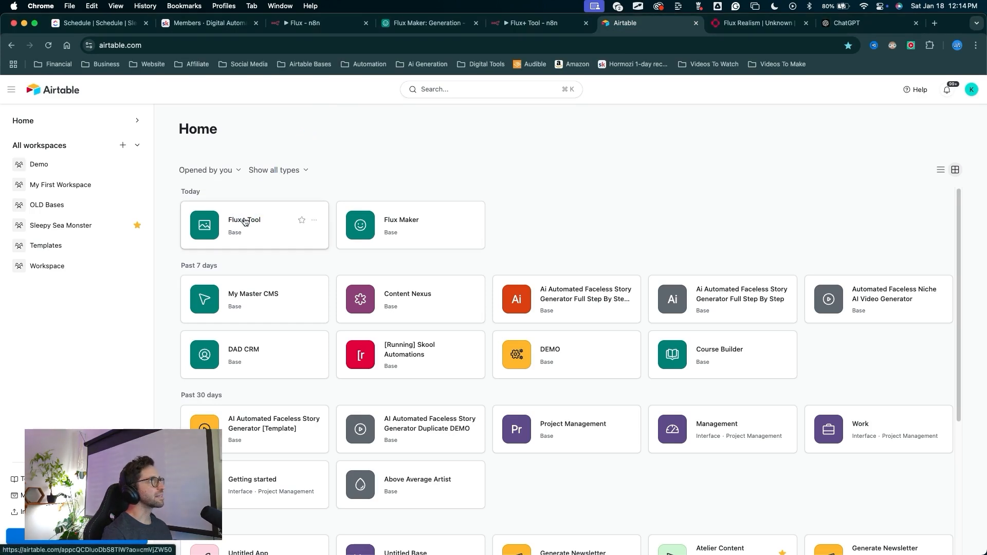
Step: Enter "A beautiful woman" as the prompt of the record with Image ID 8, and switch back to the n8n workflow
{"action": "mouse_move", "coordinate": [324, 369]}
{"action": "left_mouse_down"}
{"action": "mouse_move", "coordinate": [128, 143]}
{"action": "mouse_move", "coordinate": [25, 107]}
{"action": "mouse_move", "coordinate": [48, 177]}
{"action": "mouse_move", "coordinate": [149, 193]}
{"action": "mouse_move", "coordinate": [292, 173]}
{"action": "left_mouse_up"}
{"action": "left_click", "coordinate": [292, 172]}
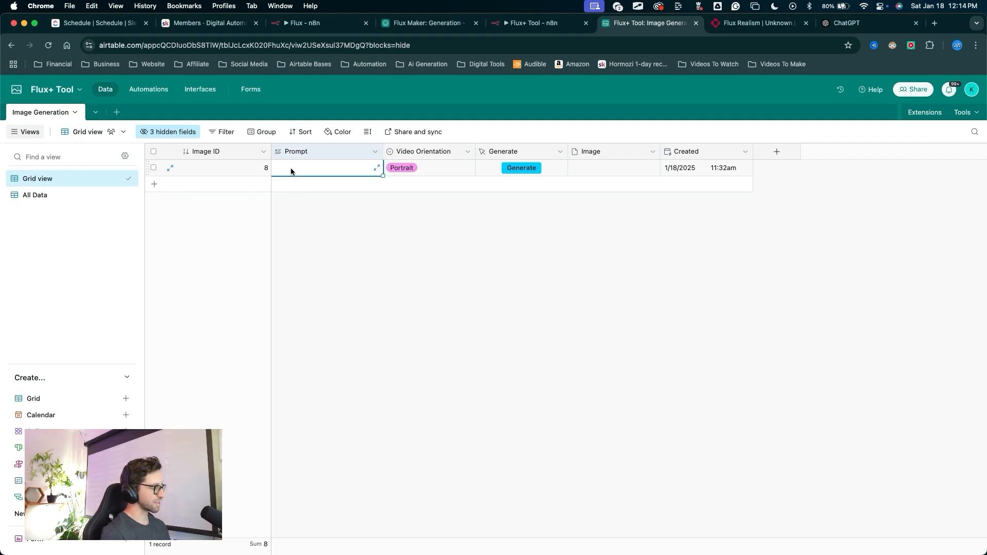
{"action": "type", "text": "A beautiful woman"}
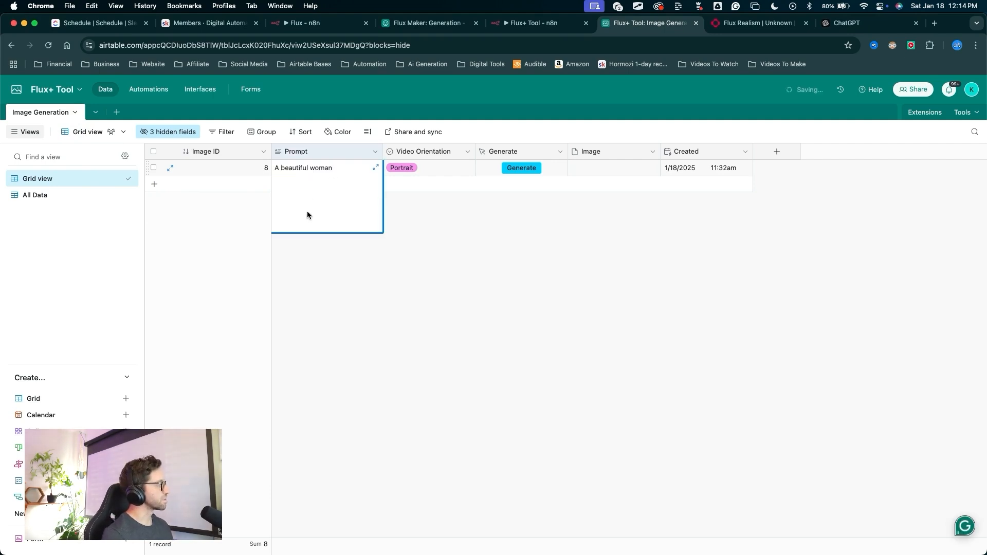
{"action": "left_click", "coordinate": [338, 276]}
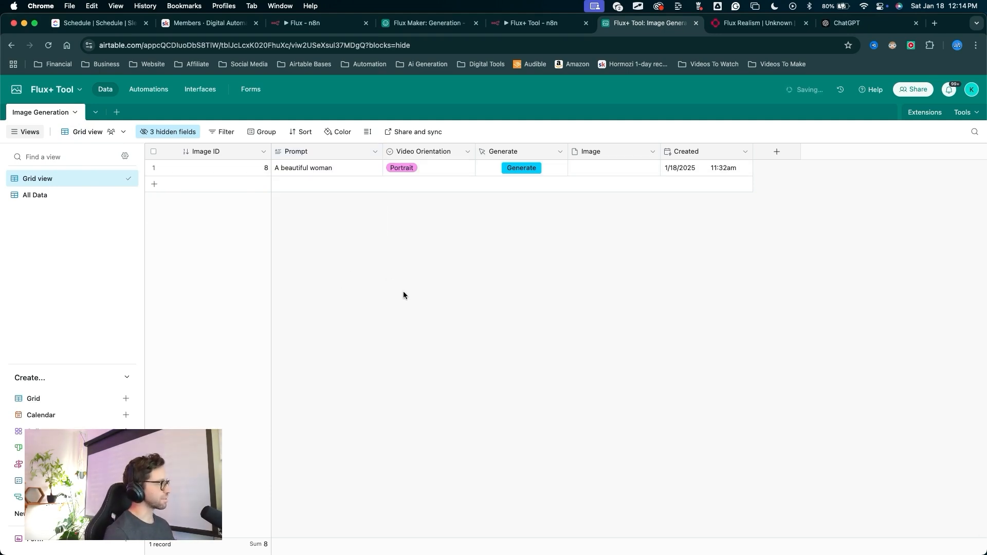
{"action": "key", "text": "super+alt+Left"}
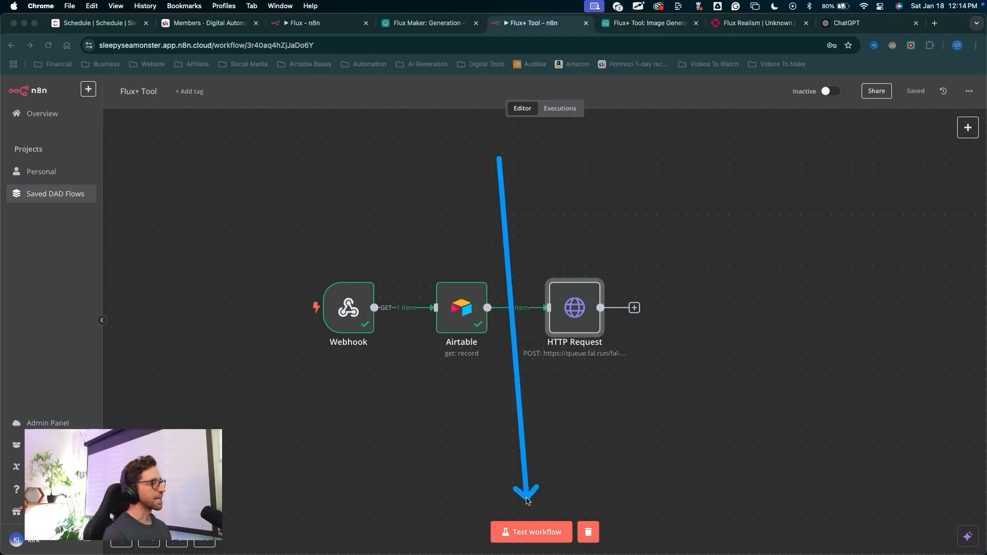
Step: Run the Flux+ Tool workflow in test mode, trigger it with Generate on Airtable record 8, and return to n8n
{"action": "left_click", "coordinate": [523, 530]}
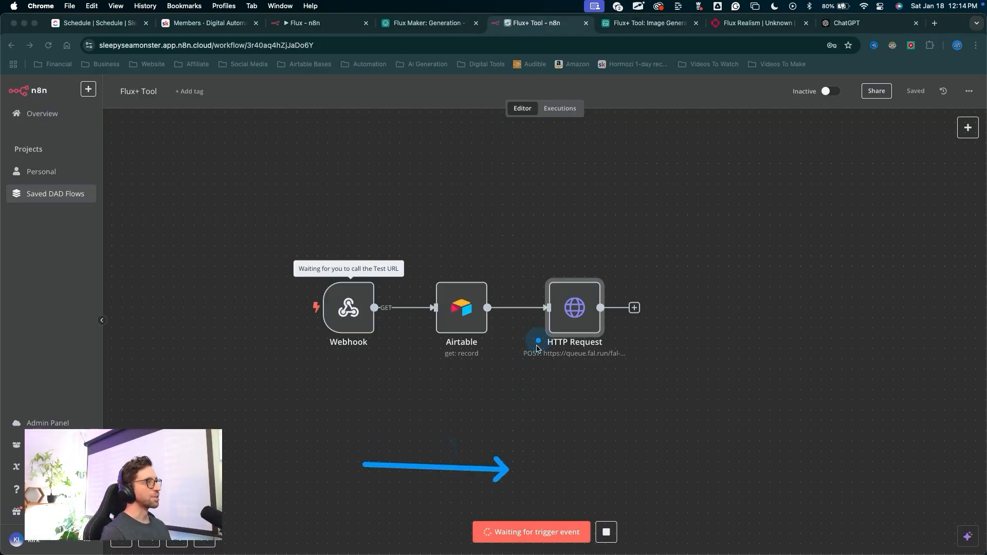
{"action": "left_click", "coordinate": [651, 23]}
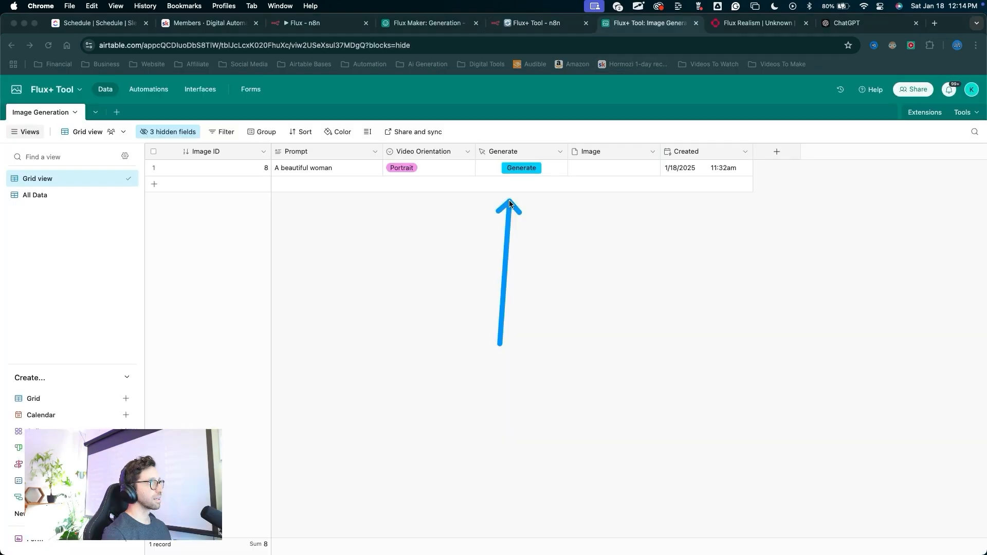
{"action": "left_click", "coordinate": [524, 170]}
{"action": "mouse_move", "coordinate": [297, 387]}
{"action": "left_mouse_down"}
{"action": "mouse_move", "coordinate": [595, 99]}
{"action": "mouse_move", "coordinate": [87, 322]}
{"action": "mouse_move", "coordinate": [921, 203]}
{"action": "mouse_move", "coordinate": [487, 223]}
{"action": "left_mouse_up"}
{"action": "left_click", "coordinate": [483, 22]}
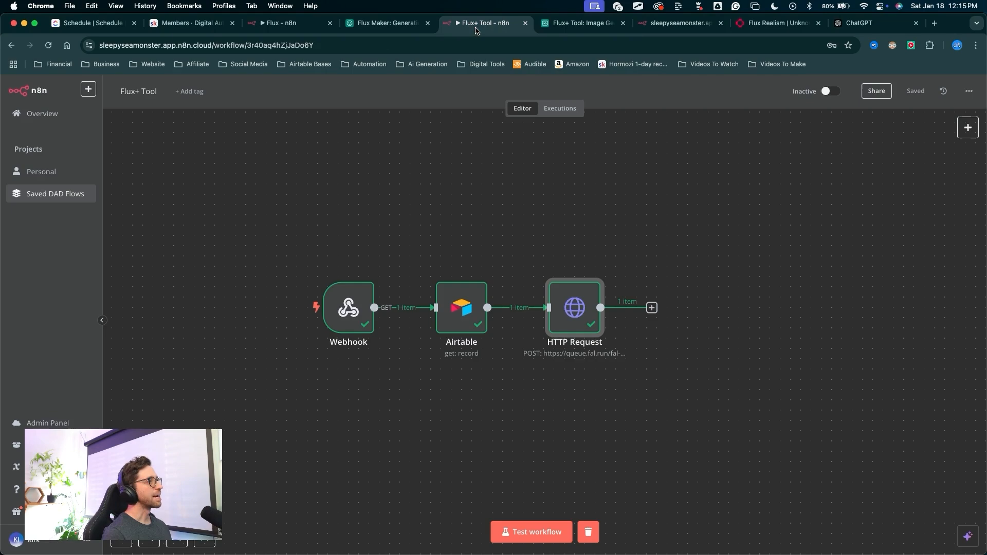
Step: Open the HTTP Request node and show its JSON body in the full expression editor
{"action": "mouse_move", "coordinate": [419, 126]}
{"action": "left_mouse_down"}
{"action": "mouse_move", "coordinate": [326, 286]}
{"action": "mouse_move", "coordinate": [393, 300]}
{"action": "mouse_move", "coordinate": [562, 308]}
{"action": "left_mouse_up"}
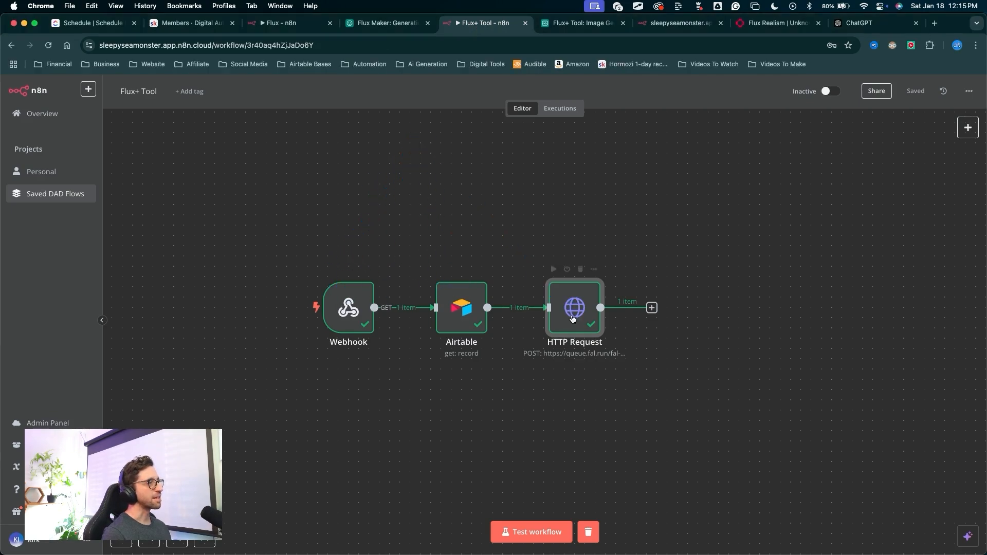
{"action": "left_click_drag", "start_coordinate": [513, 162], "coordinate": [560, 285]}
{"action": "key", "text": "Escape"}
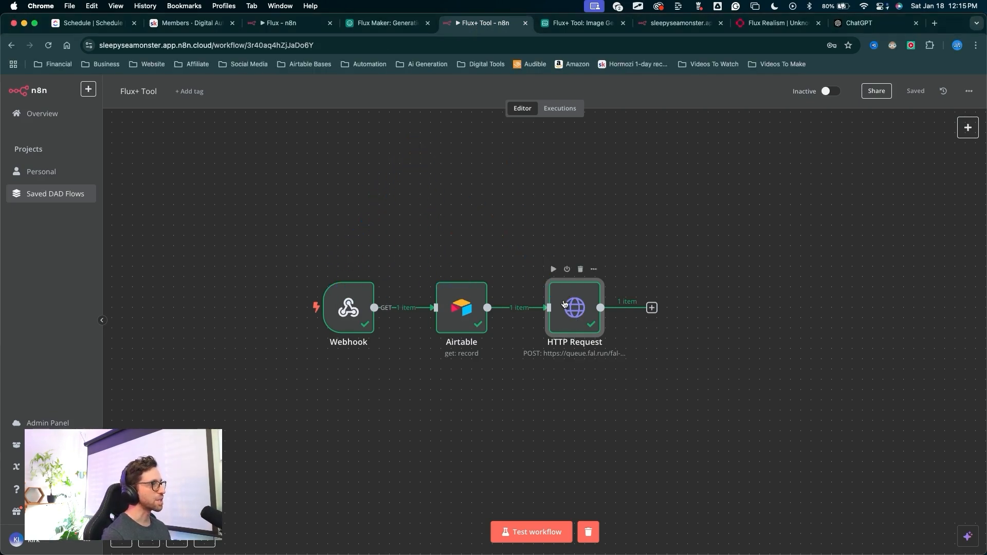
{"action": "double_click", "coordinate": [564, 304]}
{"action": "key", "text": "ctrl+a"}
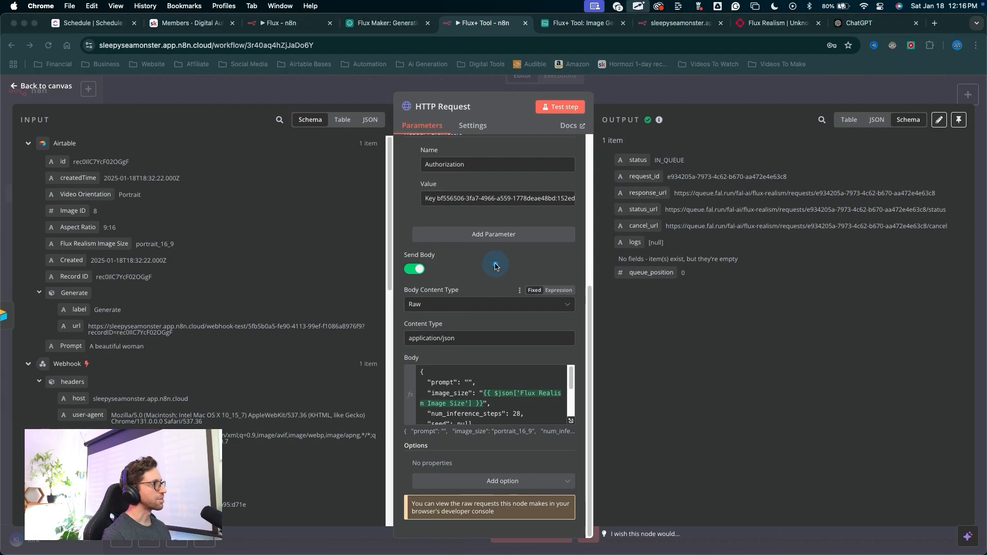
{"action": "left_click_drag", "start_coordinate": [495, 264], "coordinate": [416, 371]}
{"action": "key", "text": "Escape"}
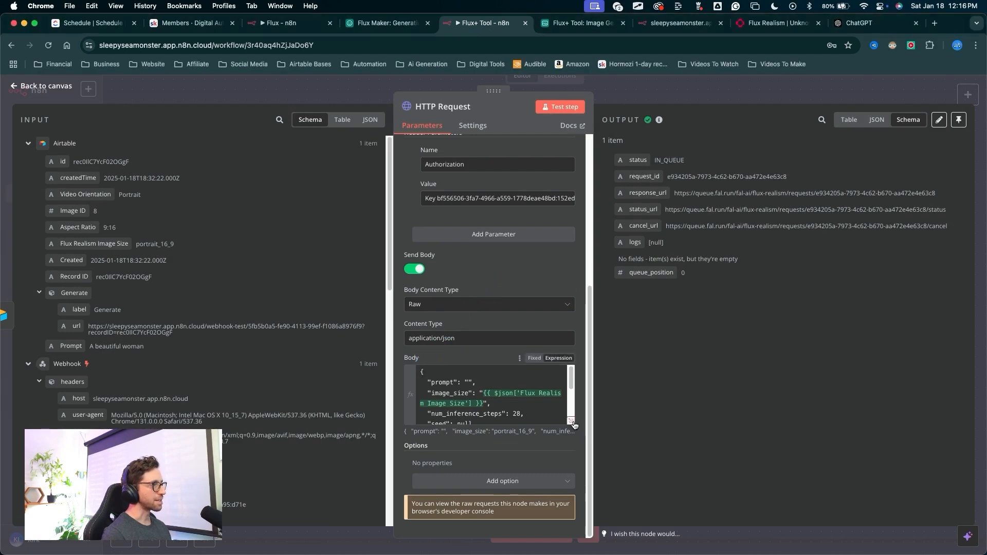
{"action": "left_click", "coordinate": [573, 423]}
Step: Map the Airtable field Prompt into the prompt value of the JSON body and close the expression editor
{"action": "key", "text": "ctrl+a"}
{"action": "mouse_move", "coordinate": [286, 368]}
{"action": "left_mouse_down"}
{"action": "mouse_move", "coordinate": [275, 171]}
{"action": "mouse_move", "coordinate": [203, 282]}
{"action": "mouse_move", "coordinate": [47, 391]}
{"action": "mouse_move", "coordinate": [100, 372]}
{"action": "mouse_move", "coordinate": [157, 227]}
{"action": "mouse_move", "coordinate": [274, 167]}
{"action": "left_mouse_up"}
{"action": "key", "text": "Escape"}
{"action": "key", "text": "ctrl+a"}
{"action": "key", "text": "Escape"}
{"action": "key", "text": "ctrl+a"}
{"action": "left_click_drag", "start_coordinate": [337, 394], "coordinate": [324, 170]}
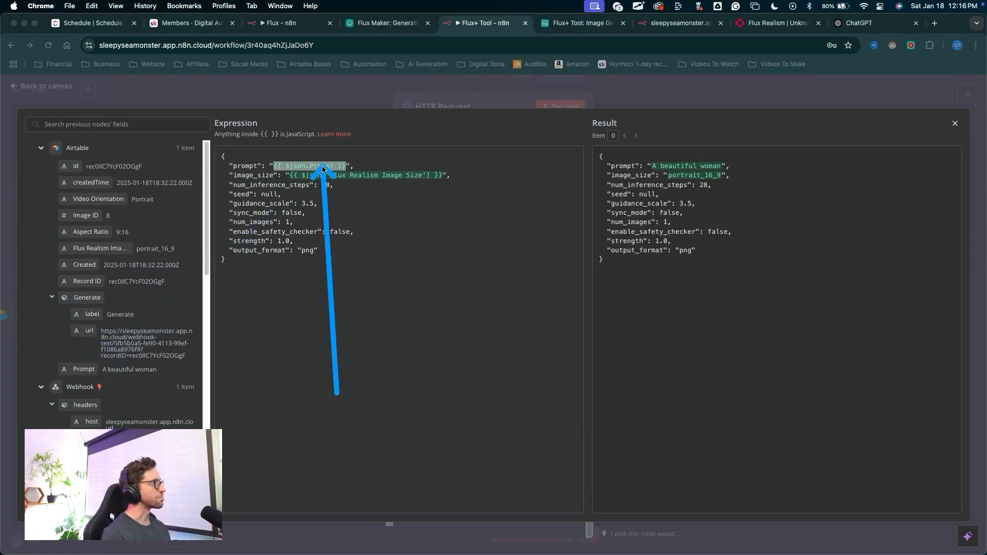
{"action": "mouse_move", "coordinate": [509, 326]}
{"action": "left_mouse_down"}
{"action": "mouse_move", "coordinate": [578, 141]}
{"action": "mouse_move", "coordinate": [623, 71]}
{"action": "left_mouse_up"}
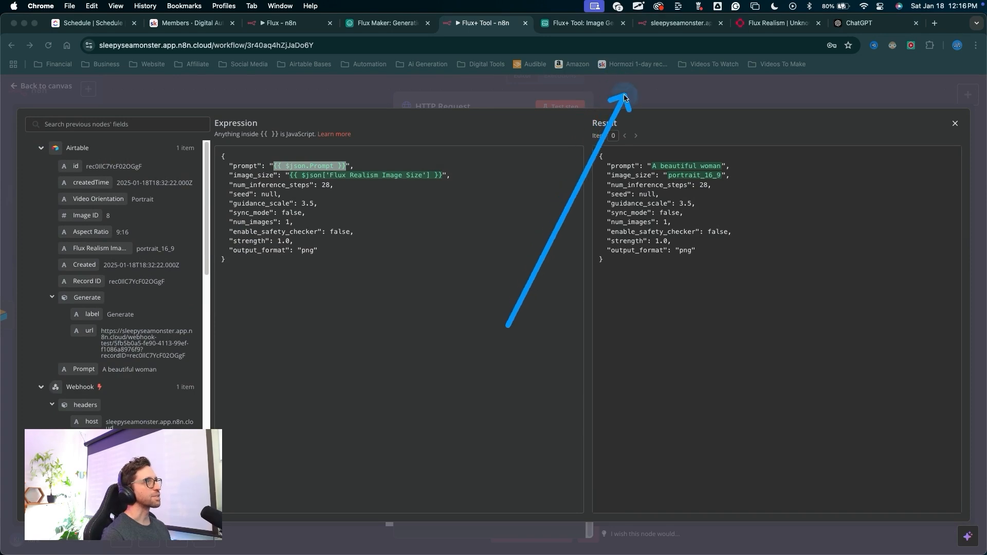
{"action": "key", "text": "Escape"}
{"action": "left_click", "coordinate": [624, 97]}
Step: Test the HTTP Request step on its own, and close the node and save the workflow
{"action": "left_click_drag", "start_coordinate": [554, 283], "coordinate": [557, 121]}
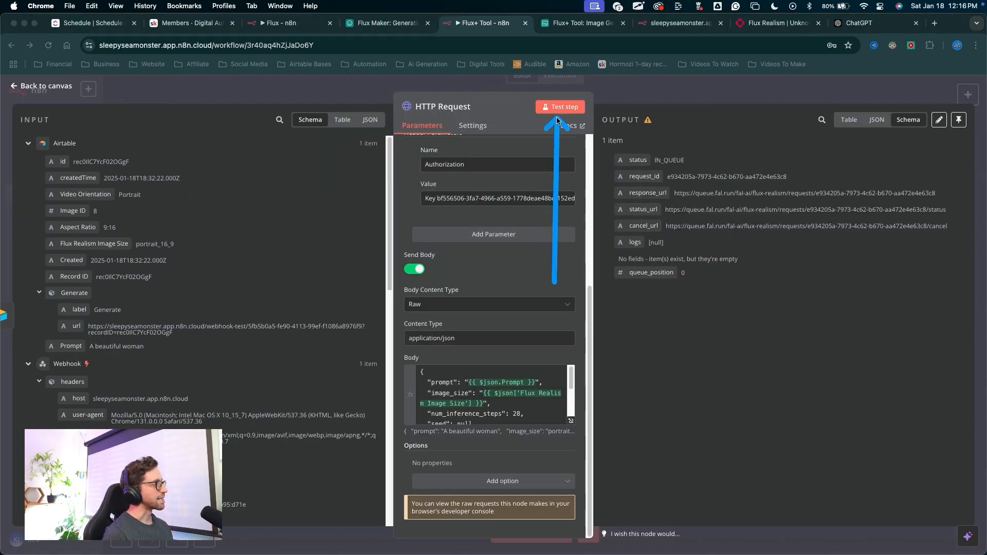
{"action": "key", "text": "Escape"}
{"action": "mouse_move", "coordinate": [548, 279]}
{"action": "left_mouse_down"}
{"action": "mouse_move", "coordinate": [541, 142]}
{"action": "mouse_move", "coordinate": [552, 125]}
{"action": "mouse_move", "coordinate": [599, 189]}
{"action": "mouse_move", "coordinate": [586, 178]}
{"action": "mouse_move", "coordinate": [558, 406]}
{"action": "mouse_move", "coordinate": [509, 385]}
{"action": "mouse_move", "coordinate": [504, 310]}
{"action": "left_mouse_up"}
{"action": "key", "text": "Escape"}
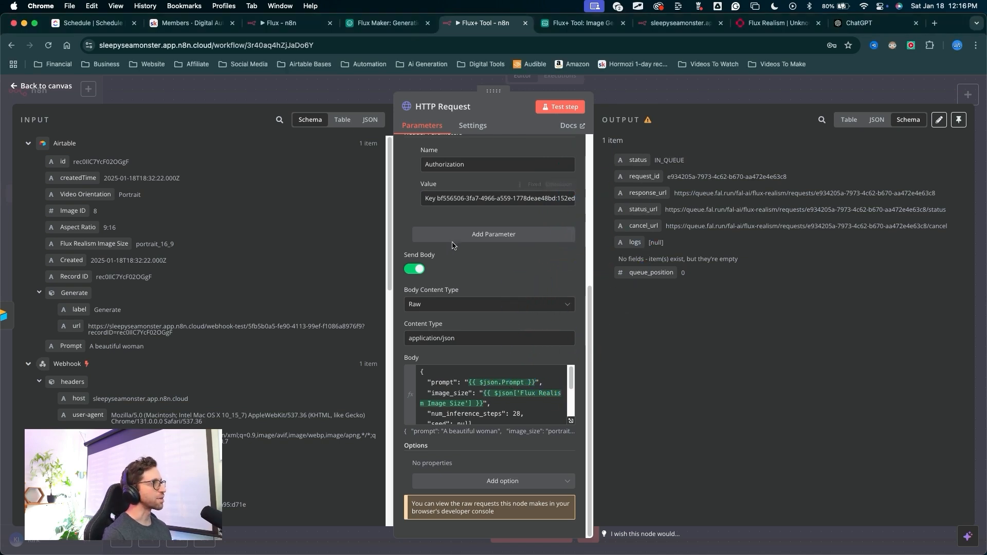
{"action": "key", "text": "ctrl+a"}
{"action": "mouse_move", "coordinate": [537, 259]}
{"action": "left_mouse_down"}
{"action": "mouse_move", "coordinate": [547, 108]}
{"action": "mouse_move", "coordinate": [563, 109]}
{"action": "left_mouse_up"}
{"action": "key", "text": "Escape"}
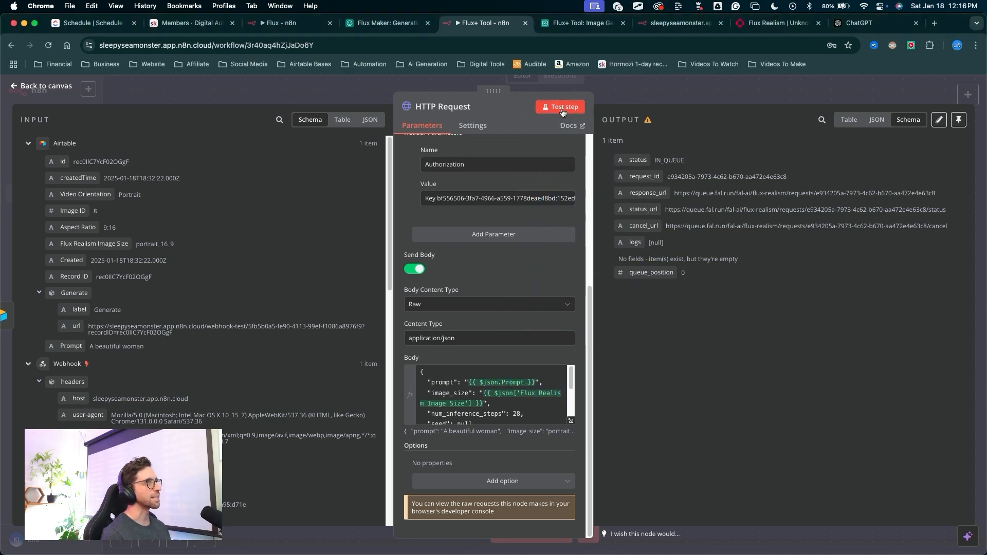
{"action": "left_click", "coordinate": [563, 109]}
{"action": "left_click_drag", "start_coordinate": [553, 307], "coordinate": [564, 115]}
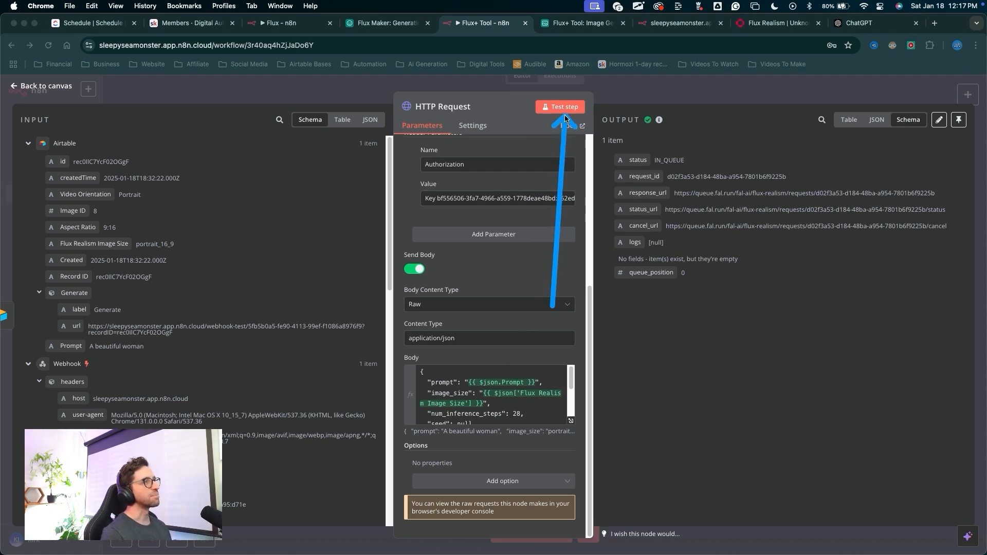
{"action": "key", "text": "Escape"}
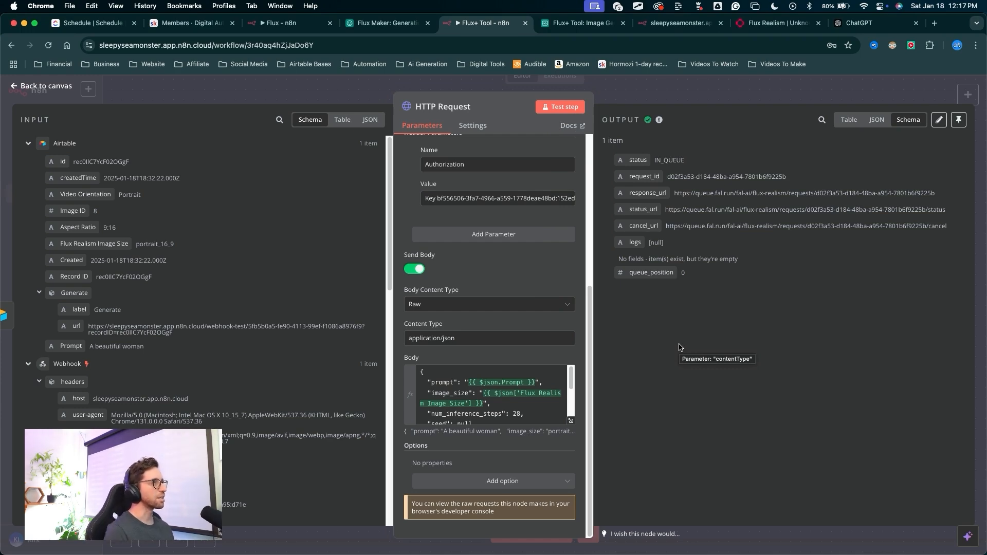
{"action": "left_click_drag", "start_coordinate": [652, 354], "coordinate": [643, 96]}
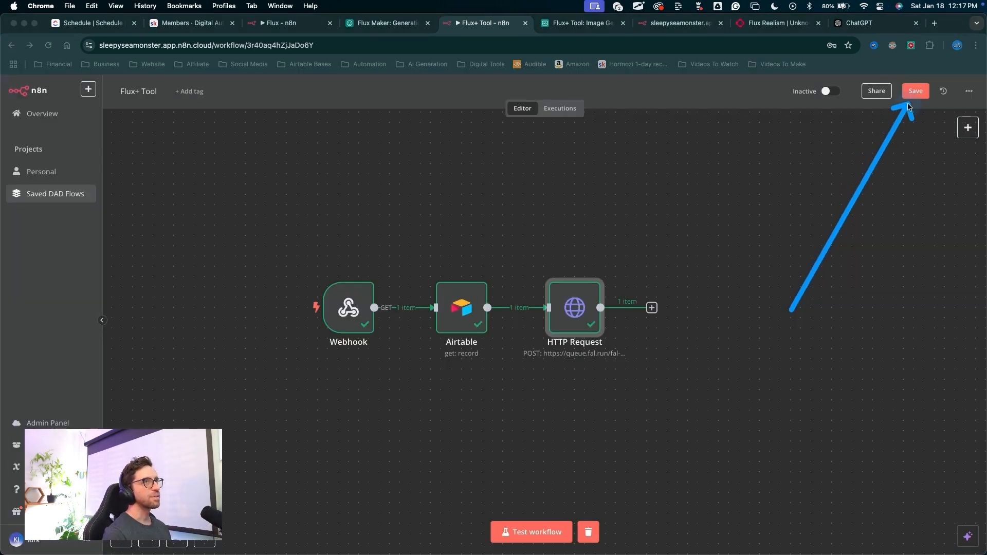
{"action": "key", "text": "Escape"}
Step: Switch to fal.ai and open the request list of the flux-realism model from the dashboard
{"action": "left_click", "coordinate": [777, 22]}
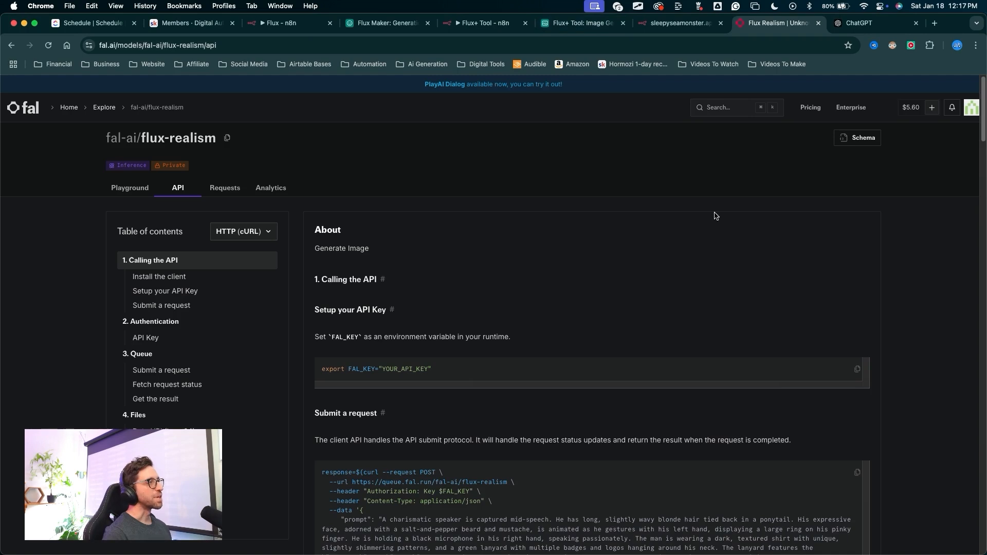
{"action": "left_click_drag", "start_coordinate": [430, 440], "coordinate": [231, 198]}
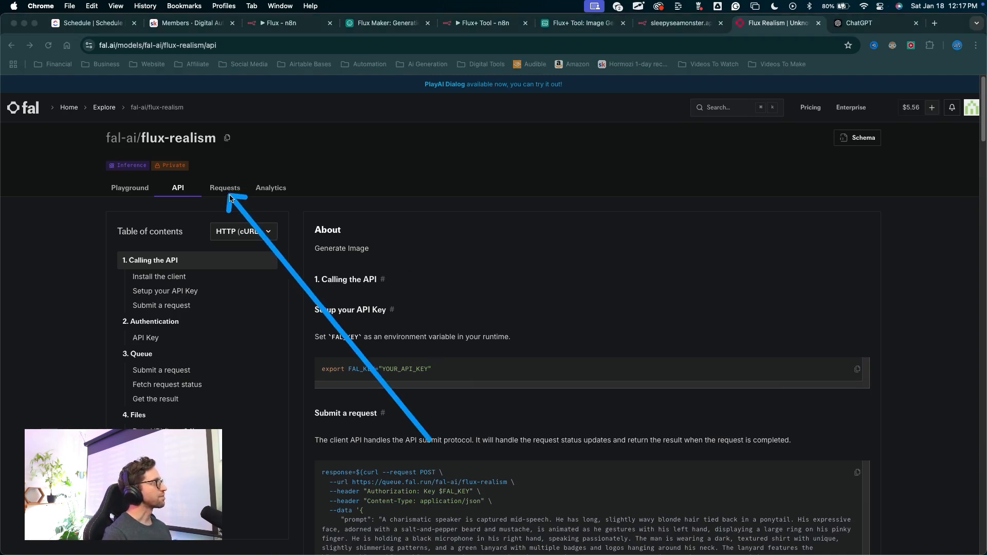
{"action": "key", "text": "Escape"}
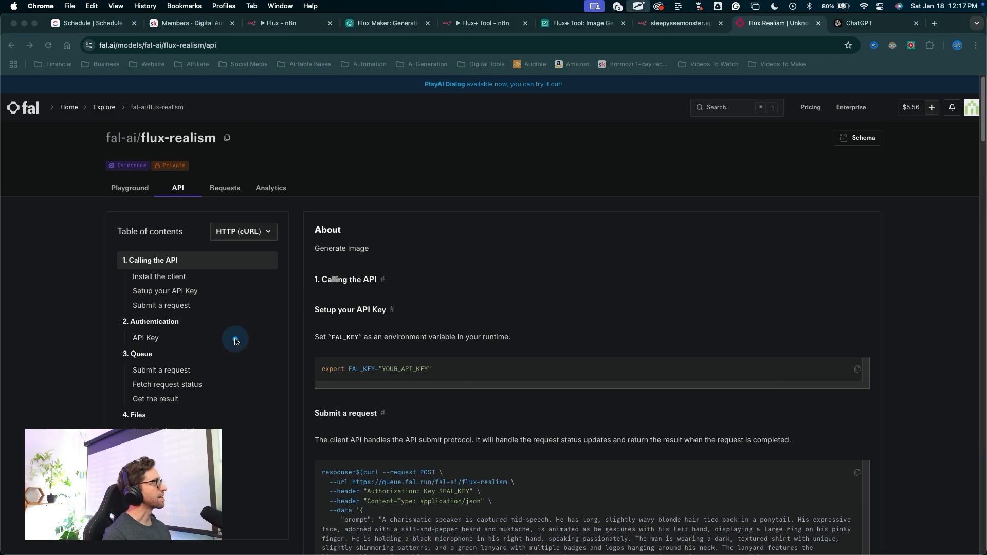
{"action": "left_click_drag", "start_coordinate": [248, 337], "coordinate": [76, 116]}
{"action": "key", "text": "Escape"}
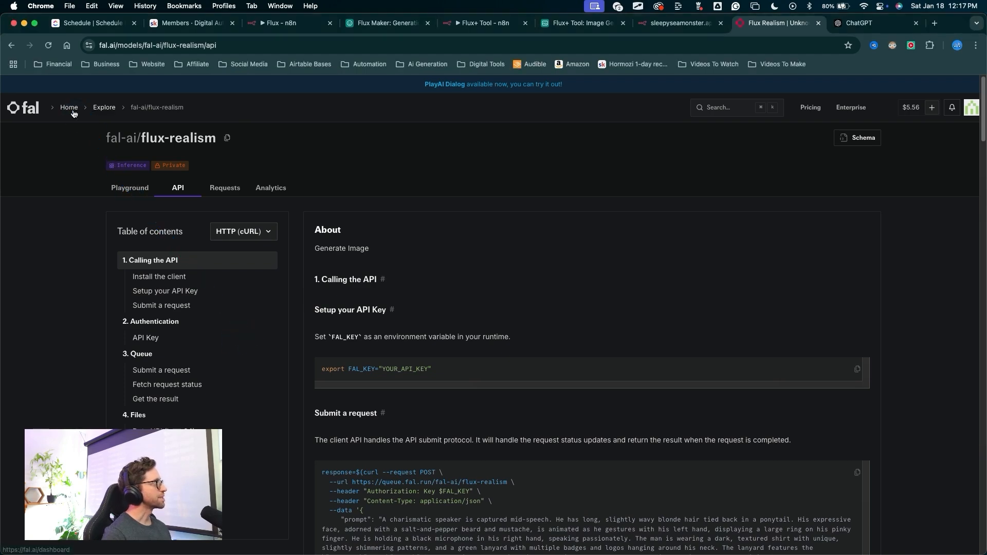
{"action": "left_click", "coordinate": [73, 114]}
{"action": "scroll", "coordinate": [210, 150], "scroll_direction": "down", "scroll_amount": 3}
{"action": "mouse_move", "coordinate": [197, 145]}
{"action": "left_mouse_down"}
{"action": "mouse_move", "coordinate": [176, 430]}
{"action": "mouse_move", "coordinate": [754, 488]}
{"action": "mouse_move", "coordinate": [123, 301]}
{"action": "mouse_move", "coordinate": [684, 286]}
{"action": "mouse_move", "coordinate": [128, 258]}
{"action": "mouse_move", "coordinate": [149, 224]}
{"action": "mouse_move", "coordinate": [154, 257]}
{"action": "mouse_move", "coordinate": [282, 315]}
{"action": "mouse_move", "coordinate": [309, 276]}
{"action": "mouse_move", "coordinate": [224, 231]}
{"action": "mouse_move", "coordinate": [194, 319]}
{"action": "left_mouse_up"}
{"action": "left_click_drag", "start_coordinate": [193, 267], "coordinate": [185, 364]}
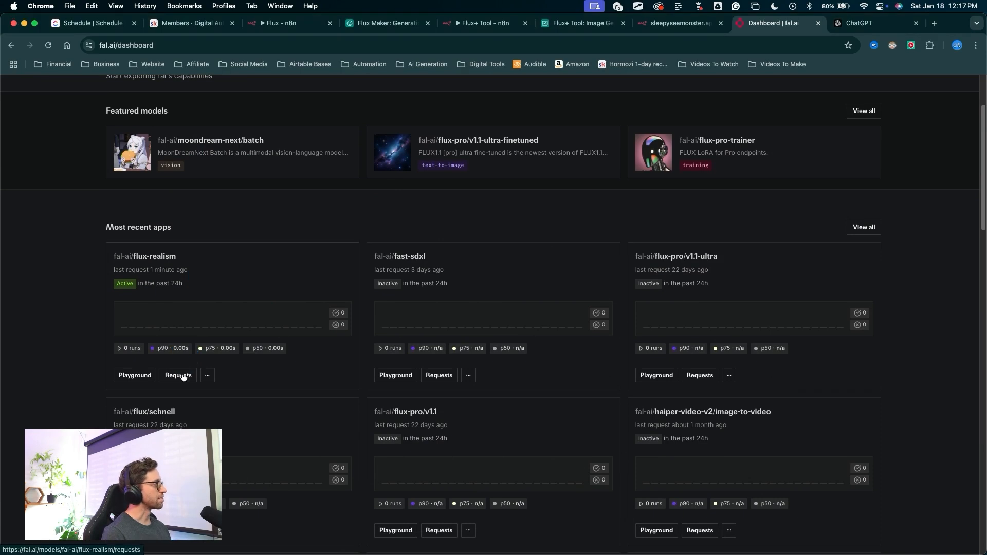
{"action": "left_click", "coordinate": [178, 375]}
Step: Open the most recent flux-realism request in the playground and examine its prompt and generated image
{"action": "mouse_move", "coordinate": [471, 240]}
{"action": "left_mouse_down"}
{"action": "mouse_move", "coordinate": [455, 278]}
{"action": "mouse_move", "coordinate": [79, 360]}
{"action": "mouse_move", "coordinate": [764, 378]}
{"action": "left_mouse_up"}
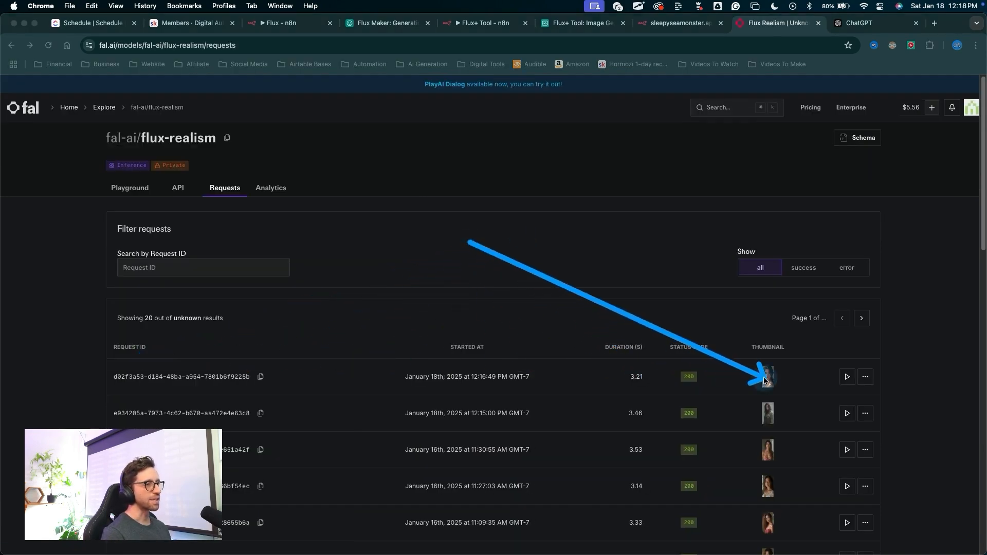
{"action": "left_click", "coordinate": [848, 377]}
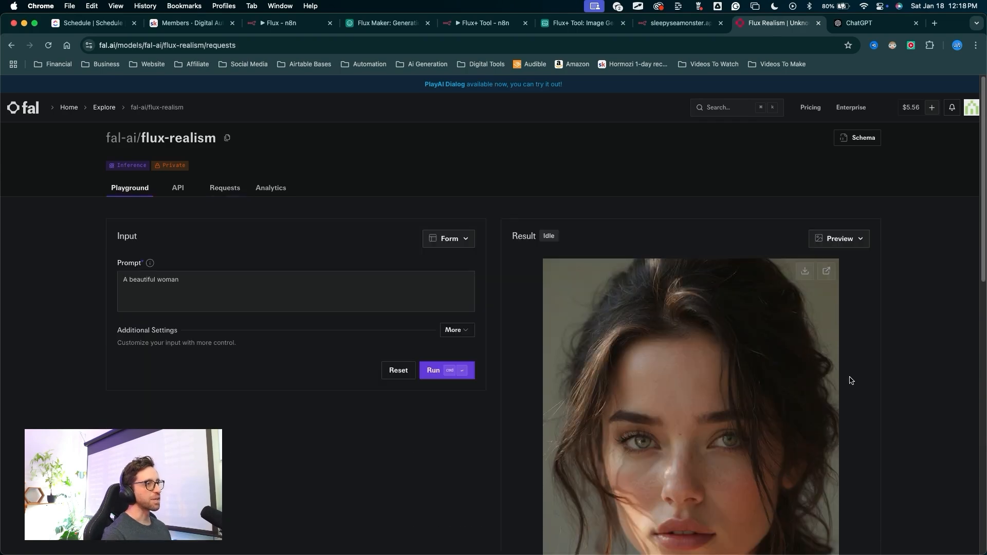
{"action": "scroll", "coordinate": [823, 385], "scroll_direction": "down", "scroll_amount": 3}
{"action": "scroll", "coordinate": [784, 390], "scroll_direction": "down", "scroll_amount": 3}
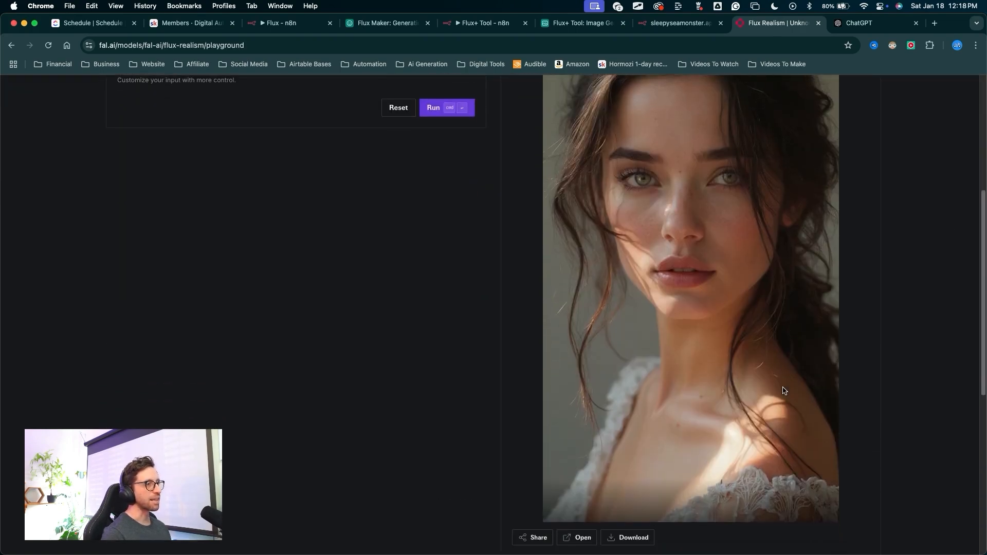
{"action": "scroll", "coordinate": [784, 390], "scroll_direction": "up", "scroll_amount": 6}
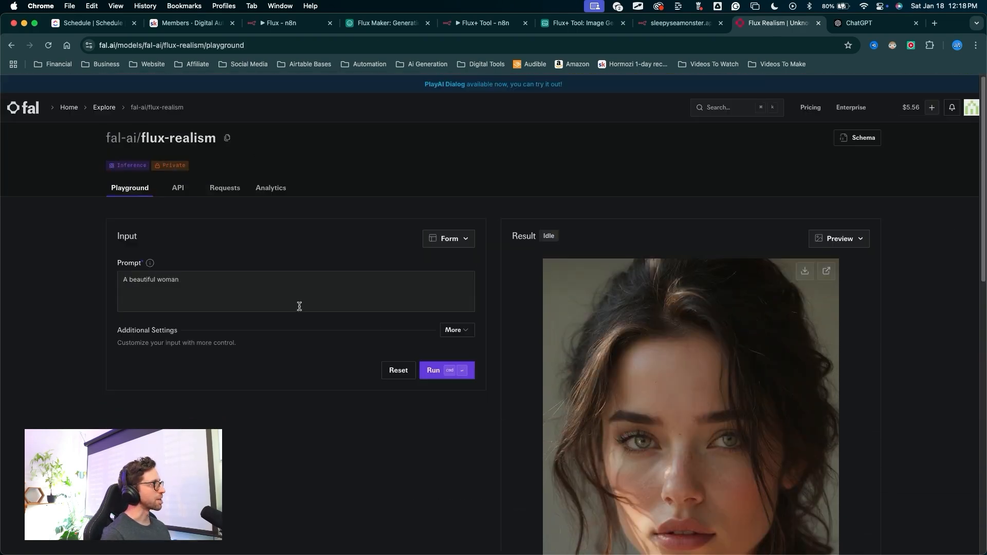
{"action": "mouse_move", "coordinate": [309, 441]}
{"action": "left_mouse_down"}
{"action": "mouse_move", "coordinate": [133, 287]}
{"action": "mouse_move", "coordinate": [628, 442]}
{"action": "left_mouse_up"}
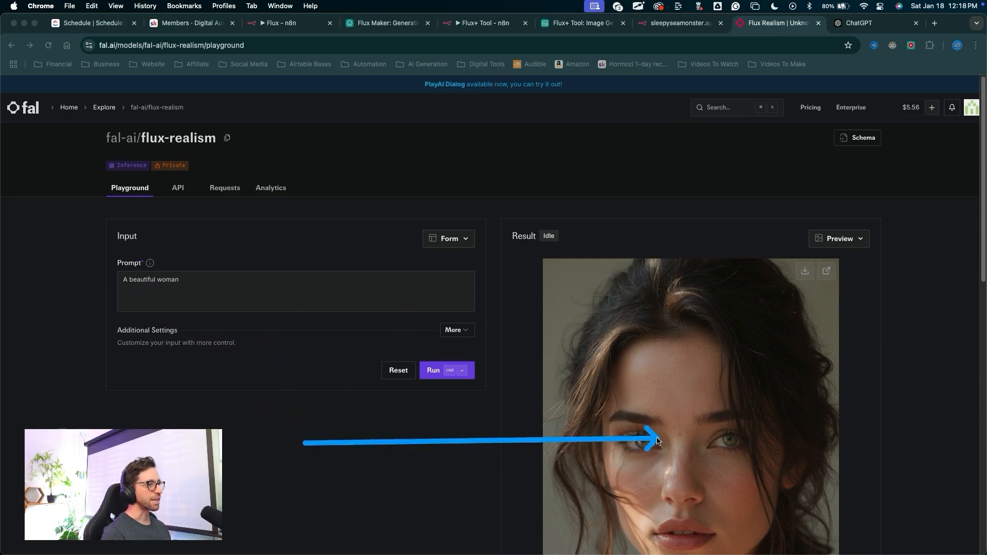
{"action": "scroll", "coordinate": [531, 270], "scroll_direction": "down", "scroll_amount": 3}
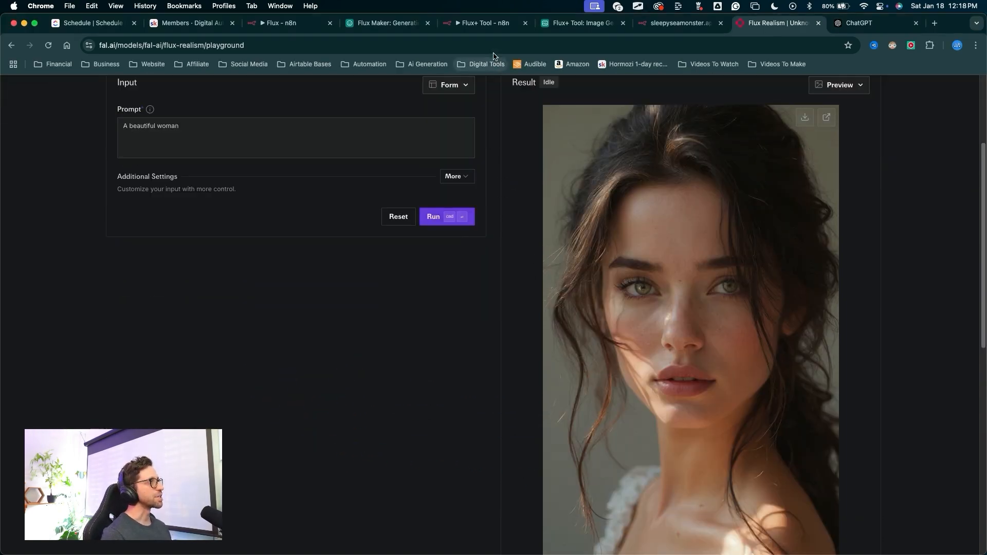
Step: Check the webhook's response page opened by the Airtable trigger, and return to the Flux+ Tool workflow in n8n
{"action": "left_click", "coordinate": [520, 23]}
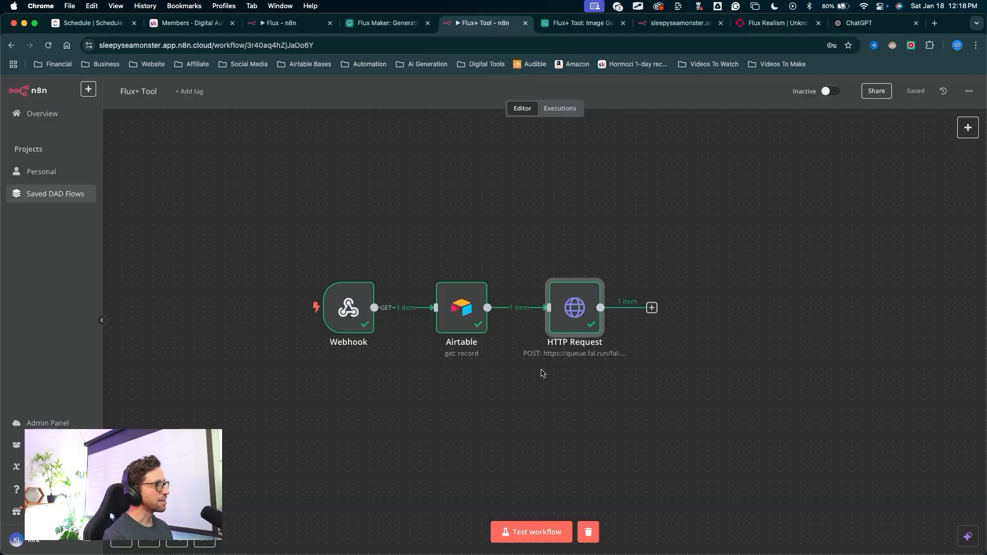
{"action": "mouse_move", "coordinate": [558, 464]}
{"action": "left_mouse_down"}
{"action": "mouse_move", "coordinate": [650, 310]}
{"action": "mouse_move", "coordinate": [735, 221]}
{"action": "mouse_move", "coordinate": [683, 63]}
{"action": "mouse_move", "coordinate": [685, 16]}
{"action": "left_mouse_up"}
{"action": "left_click", "coordinate": [684, 23]}
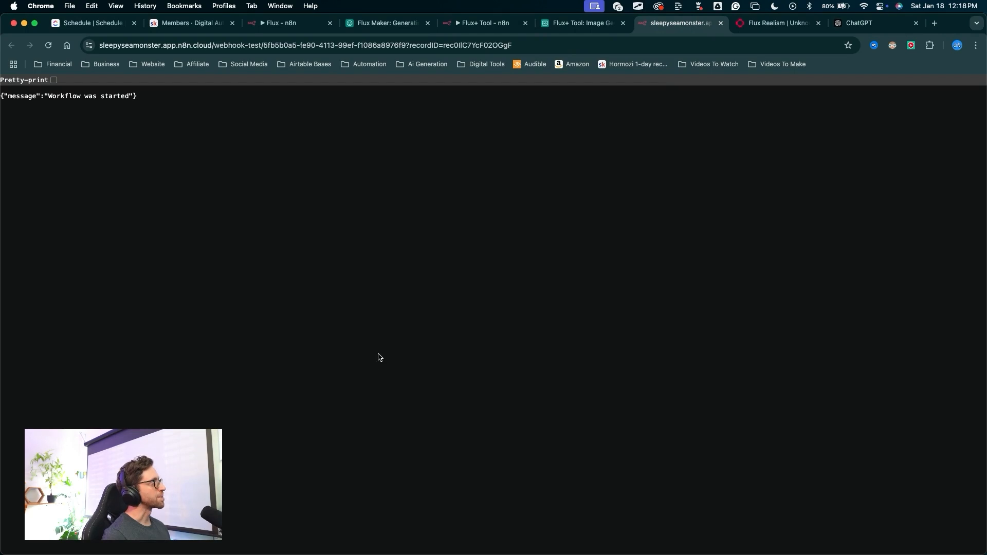
{"action": "left_click", "coordinate": [491, 22]}
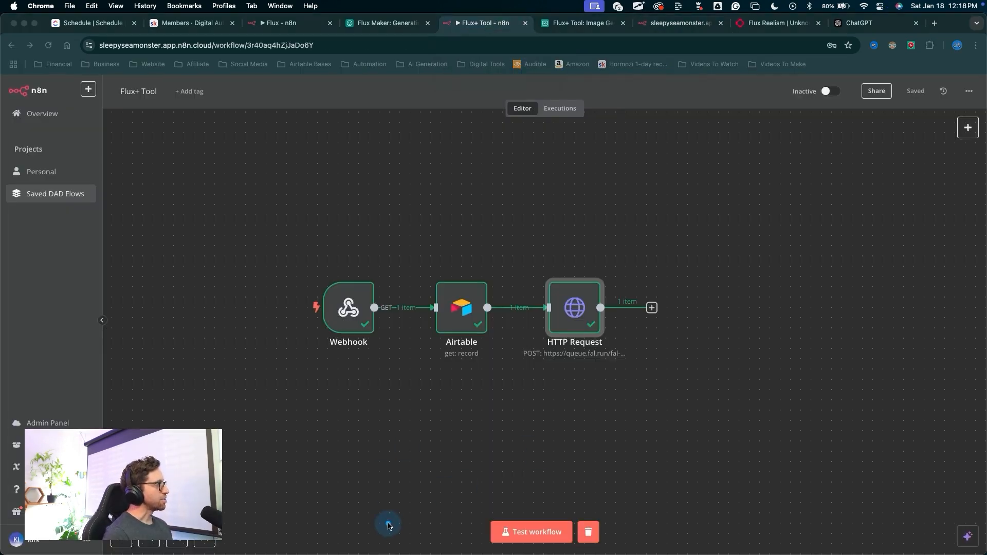
Step: Insert a Respond to Webhook node between the Webhook and Airtable nodes
{"action": "mouse_move", "coordinate": [388, 525]}
{"action": "left_mouse_down"}
{"action": "mouse_move", "coordinate": [417, 308]}
{"action": "mouse_move", "coordinate": [353, 307]}
{"action": "mouse_move", "coordinate": [463, 316]}
{"action": "mouse_move", "coordinate": [406, 311]}
{"action": "left_mouse_up"}
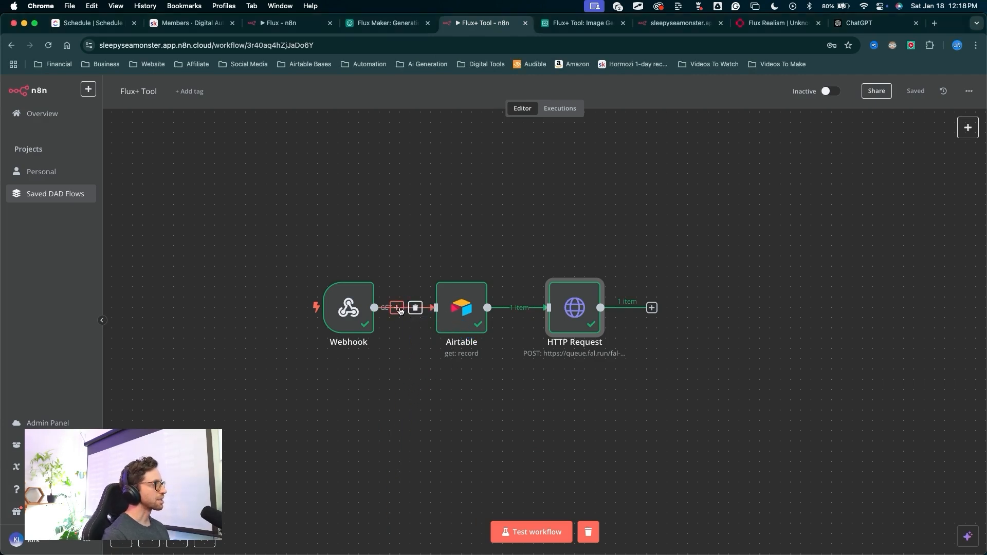
{"action": "left_click", "coordinate": [397, 308]}
{"action": "type", "text": "web"}
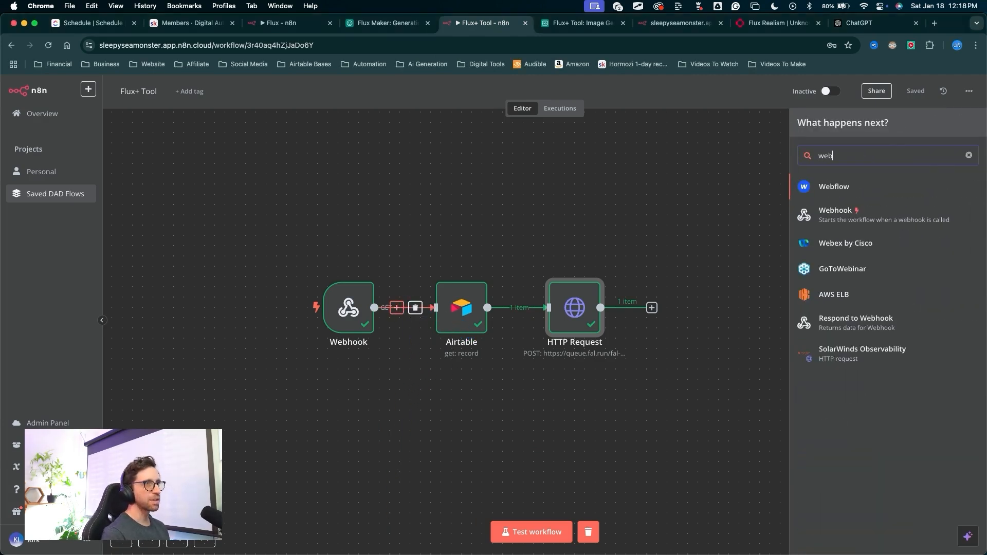
{"action": "left_click_drag", "start_coordinate": [698, 323], "coordinate": [797, 326]}
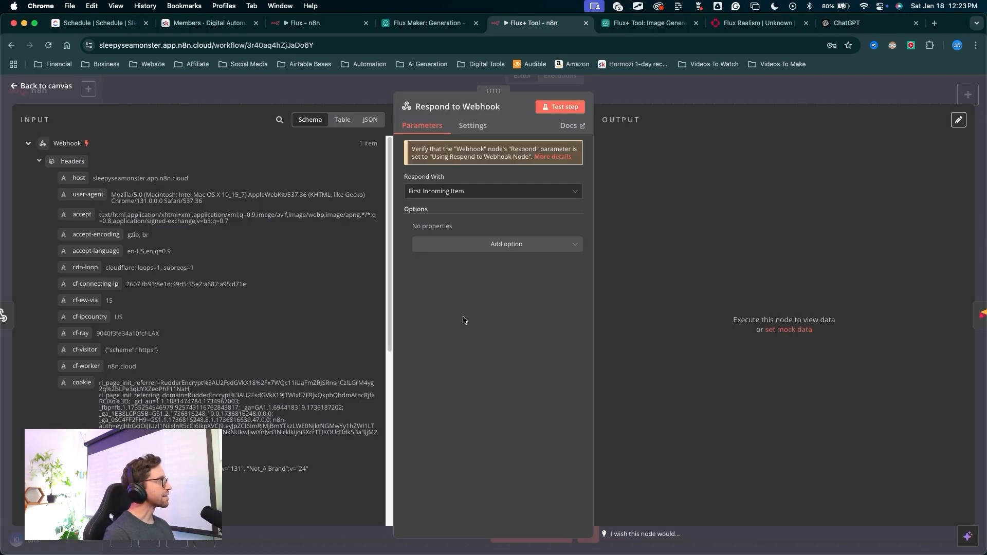
Step: Set the Respond to Webhook node to respond with Text
{"action": "left_click_drag", "start_coordinate": [450, 343], "coordinate": [423, 189]}
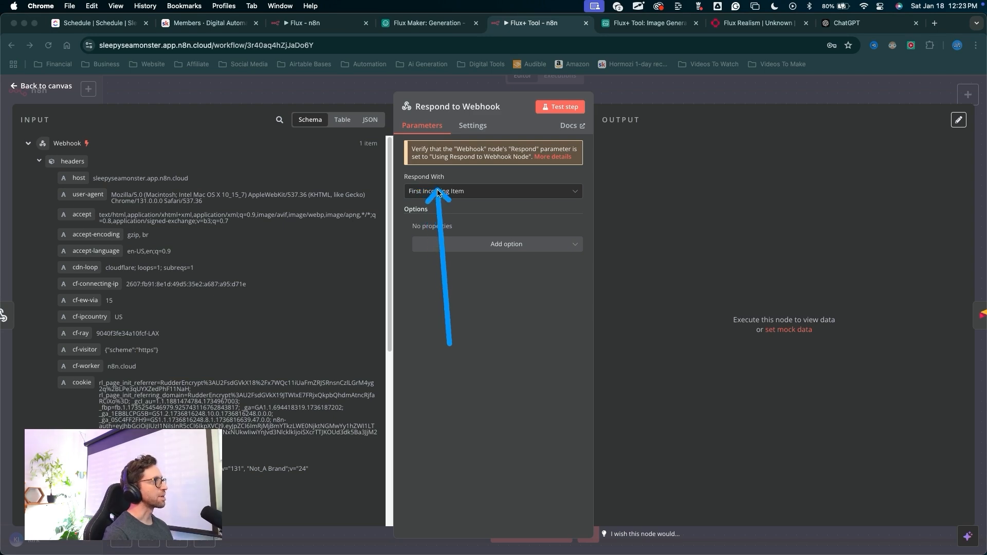
{"action": "left_click", "coordinate": [423, 191]}
{"action": "scroll", "coordinate": [439, 297], "scroll_direction": "down", "scroll_amount": 3}
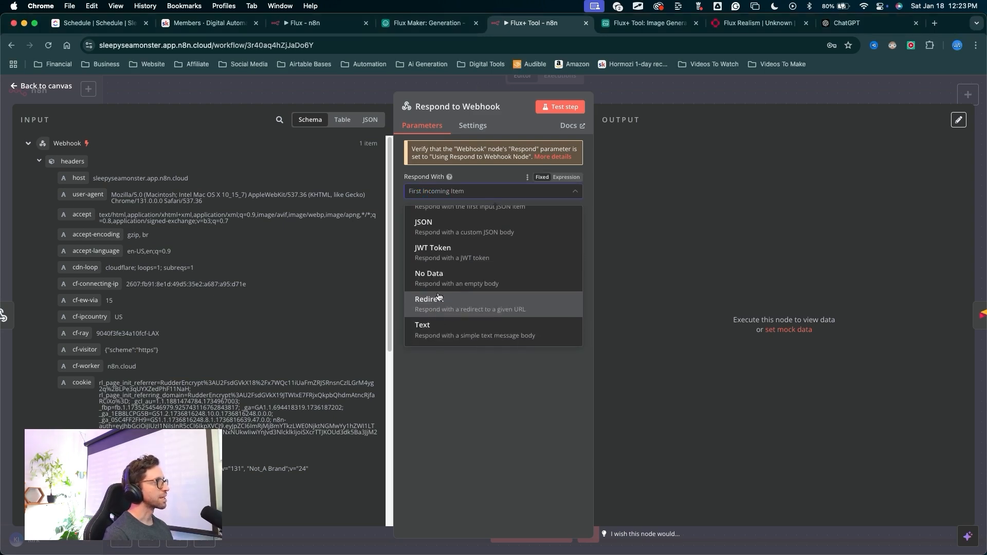
{"action": "left_click", "coordinate": [423, 329]}
{"action": "left_click_drag", "start_coordinate": [440, 465], "coordinate": [428, 239]}
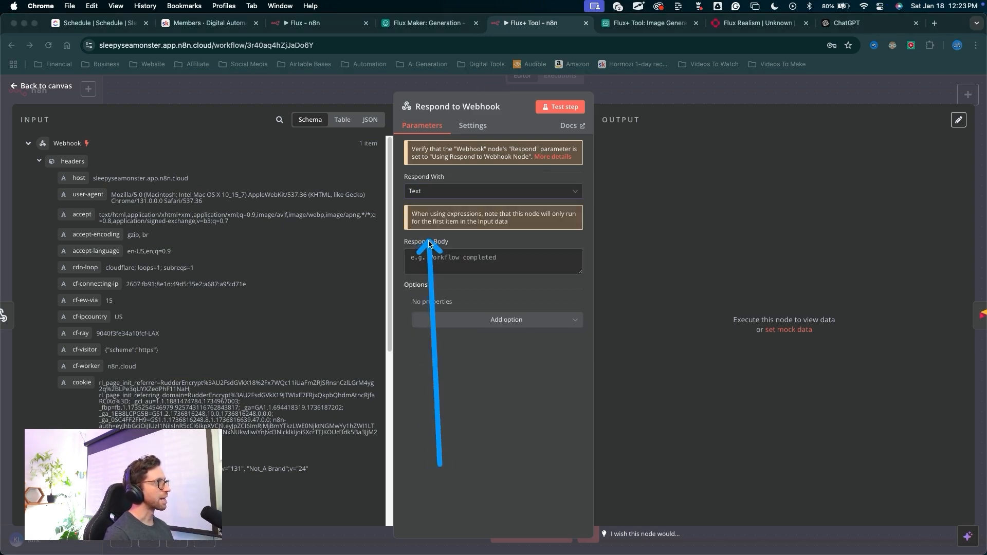
Step: Enter <script>window.close()</script> as the response body of the Respond to Webhook node
{"action": "left_click", "coordinate": [430, 266]}
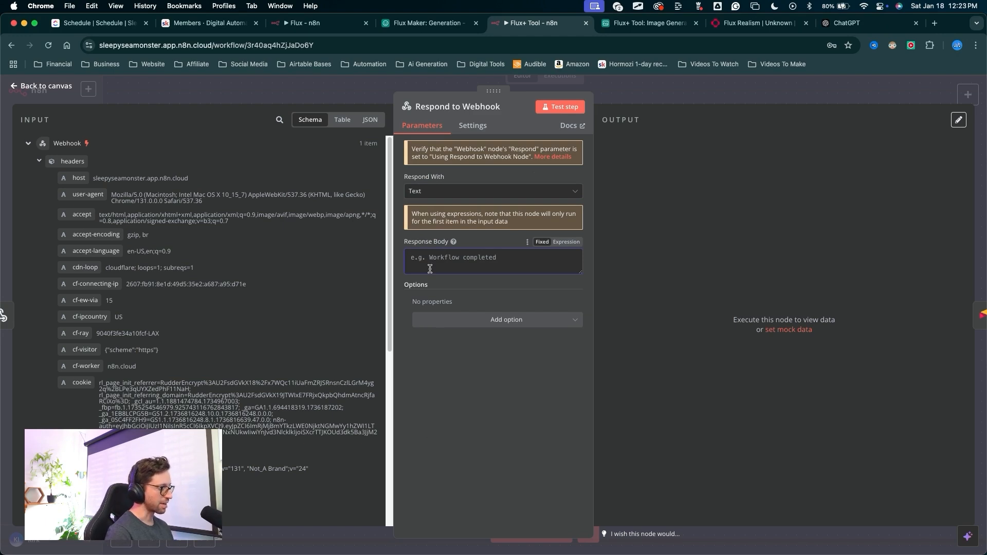
{"action": "type", "text": "<script>window.close()</script>"}
{"action": "mouse_move", "coordinate": [457, 384]}
{"action": "left_mouse_down"}
{"action": "mouse_move", "coordinate": [419, 272]}
{"action": "mouse_move", "coordinate": [507, 270]}
{"action": "mouse_move", "coordinate": [458, 261]}
{"action": "mouse_move", "coordinate": [504, 256]}
{"action": "mouse_move", "coordinate": [405, 262]}
{"action": "mouse_move", "coordinate": [522, 258]}
{"action": "mouse_move", "coordinate": [460, 263]}
{"action": "mouse_move", "coordinate": [511, 265]}
{"action": "mouse_move", "coordinate": [431, 245]}
{"action": "mouse_move", "coordinate": [500, 354]}
{"action": "left_mouse_up"}
Step: Add a Response Code option of 200 to the Respond to Webhook node and return to the canvas
{"action": "mouse_move", "coordinate": [483, 437]}
{"action": "left_mouse_down"}
{"action": "mouse_move", "coordinate": [465, 321]}
{"action": "mouse_move", "coordinate": [476, 324]}
{"action": "left_mouse_up"}
{"action": "left_click", "coordinate": [476, 323]}
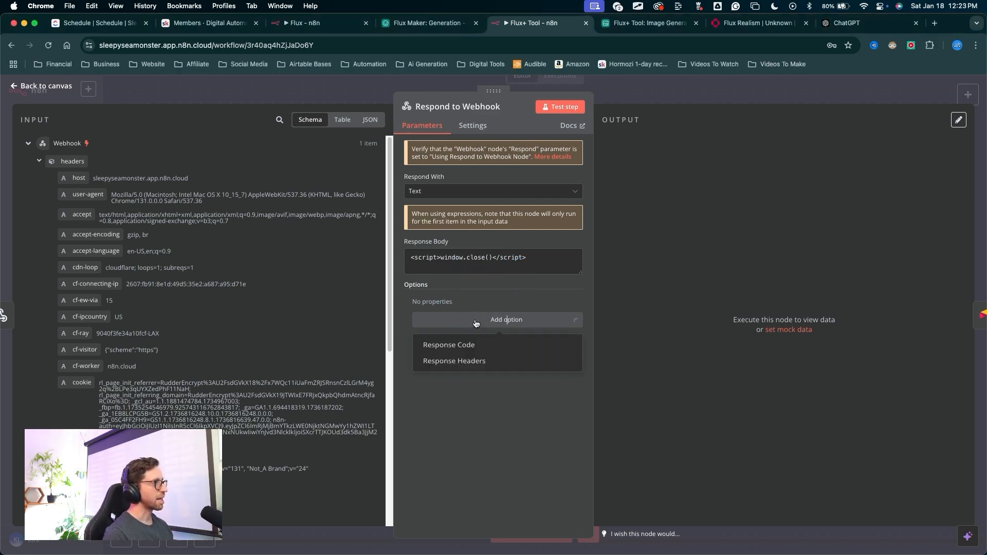
{"action": "left_click", "coordinate": [465, 347]}
{"action": "left_click_drag", "start_coordinate": [438, 435], "coordinate": [438, 348]}
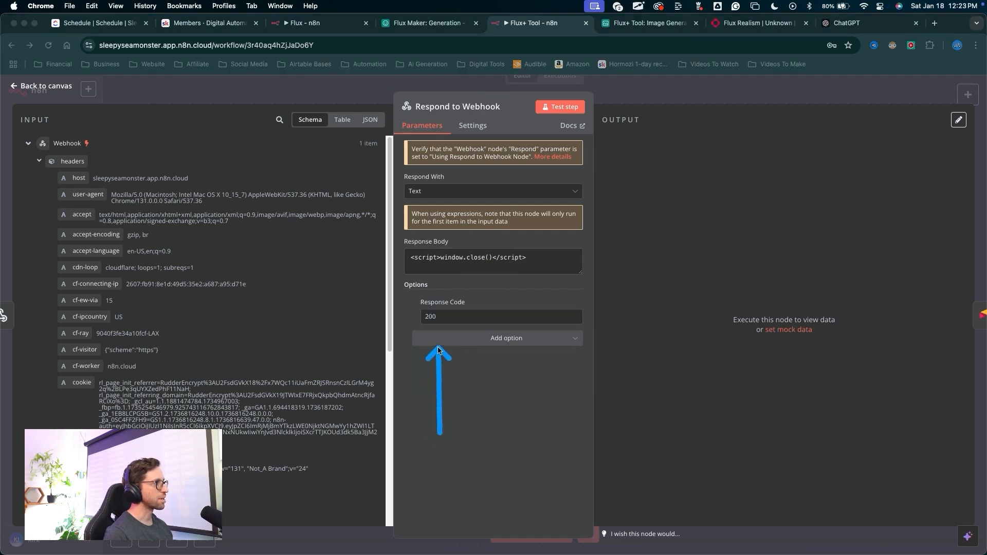
{"action": "mouse_move", "coordinate": [404, 447]}
{"action": "left_mouse_down"}
{"action": "mouse_move", "coordinate": [400, 329]}
{"action": "mouse_move", "coordinate": [437, 323]}
{"action": "left_mouse_up"}
{"action": "left_click_drag", "start_coordinate": [631, 260], "coordinate": [635, 100]}
{"action": "key", "text": "Escape"}
Step: Set the Webhook node's Respond parameter to Using 'Respond to Webhook' Node and return to the canvas
{"action": "left_click_drag", "start_coordinate": [486, 194], "coordinate": [374, 334]}
{"action": "double_click", "coordinate": [374, 335]}
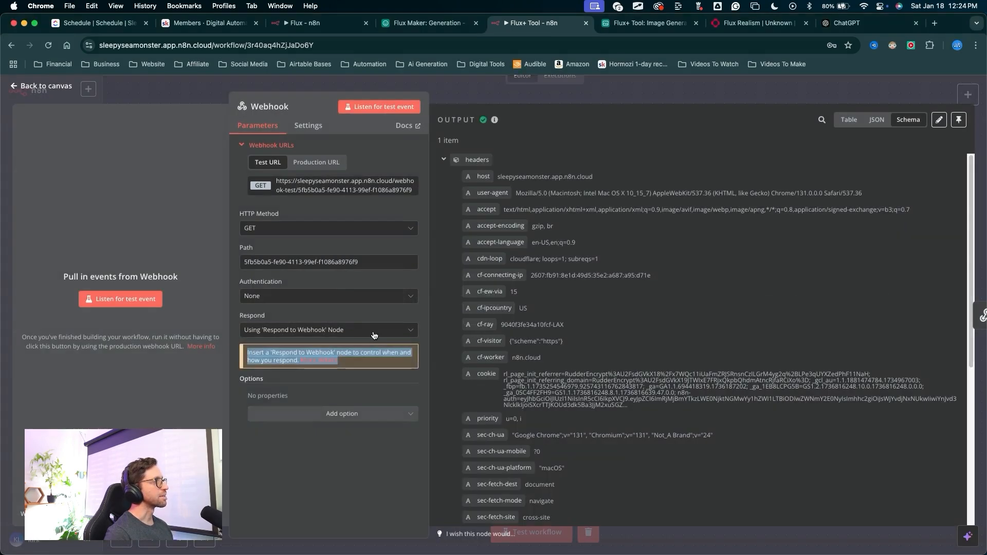
{"action": "mouse_move", "coordinate": [293, 496]}
{"action": "left_mouse_down"}
{"action": "mouse_move", "coordinate": [256, 332]}
{"action": "mouse_move", "coordinate": [265, 333]}
{"action": "left_mouse_up"}
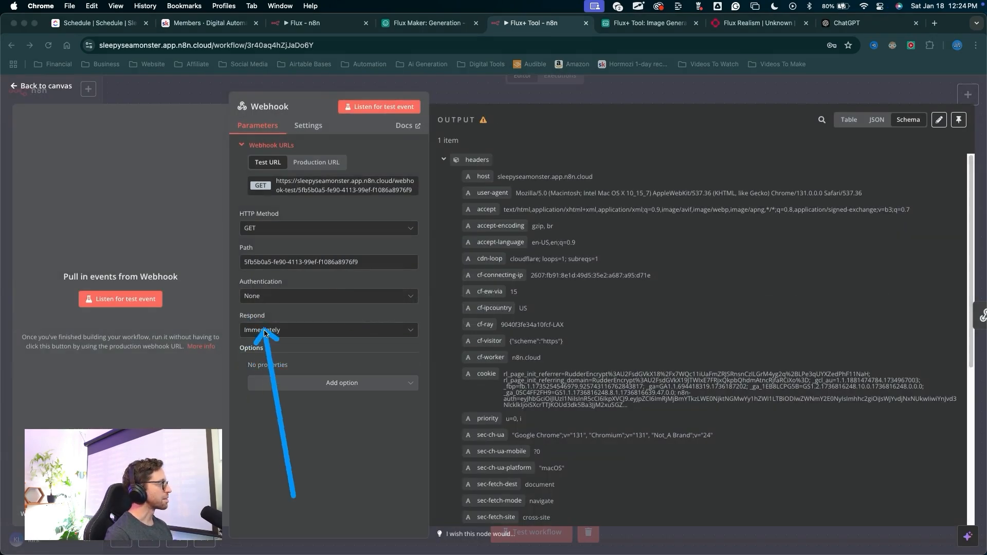
{"action": "left_click", "coordinate": [264, 334]}
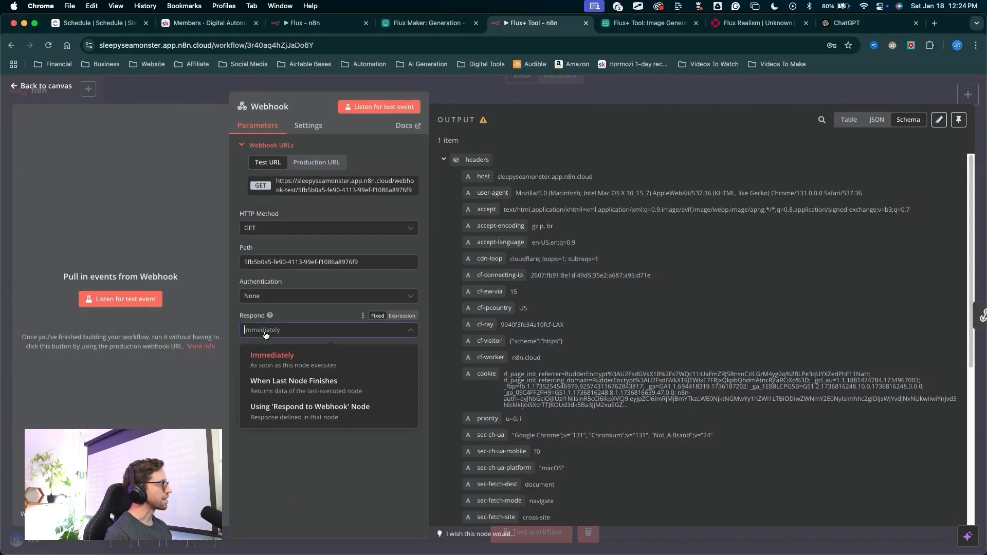
{"action": "left_click", "coordinate": [276, 414]}
{"action": "mouse_move", "coordinate": [362, 463]}
{"action": "left_mouse_down"}
{"action": "mouse_move", "coordinate": [411, 118]}
{"action": "mouse_move", "coordinate": [464, 97]}
{"action": "left_mouse_up"}
{"action": "left_click", "coordinate": [464, 97]}
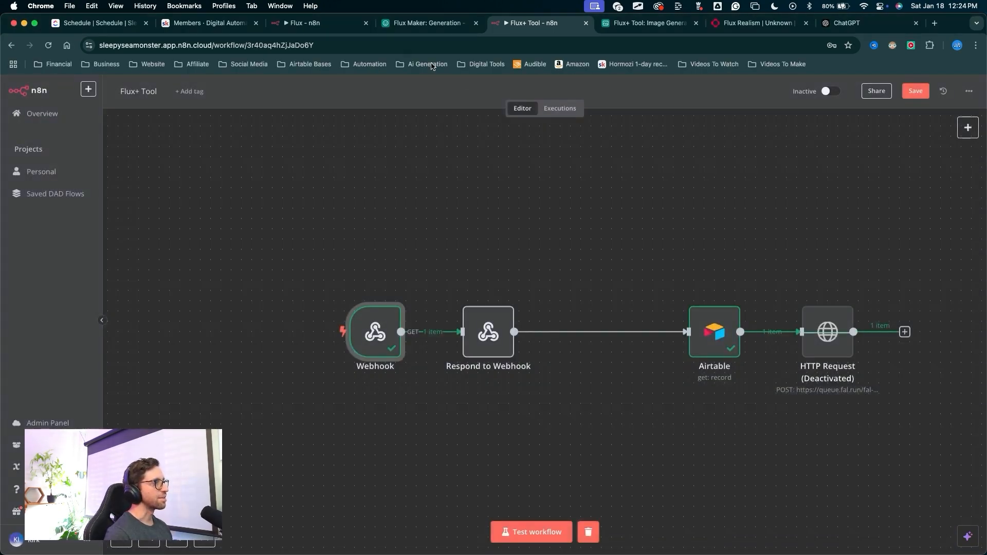
Step: Reactivate the HTTP Request node and line it up in an evenly spaced row with the Respond to Webhook and Airtable nodes
{"action": "left_click_drag", "start_coordinate": [715, 332], "coordinate": [612, 382]}
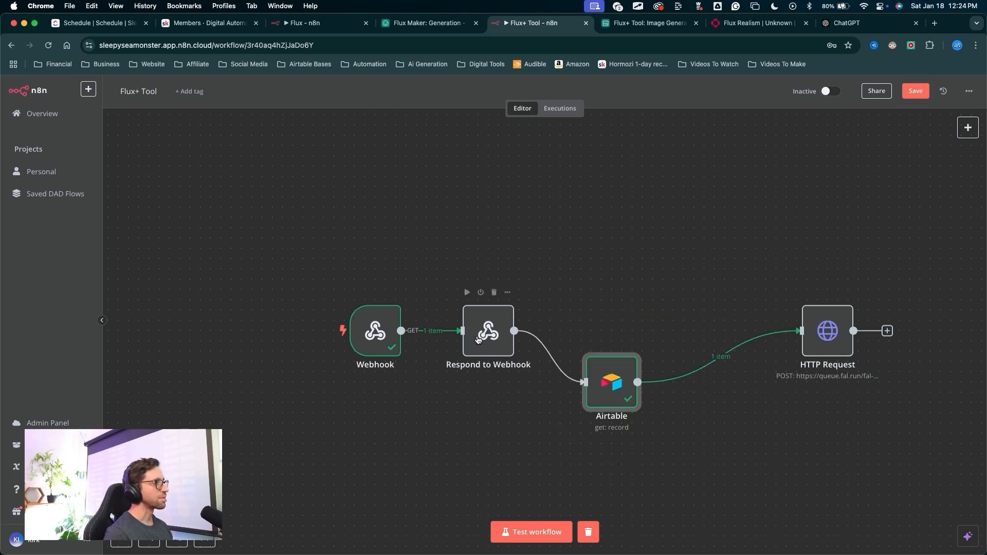
{"action": "left_click_drag", "start_coordinate": [478, 340], "coordinate": [485, 271]}
{"action": "left_click_drag", "start_coordinate": [848, 318], "coordinate": [744, 254]}
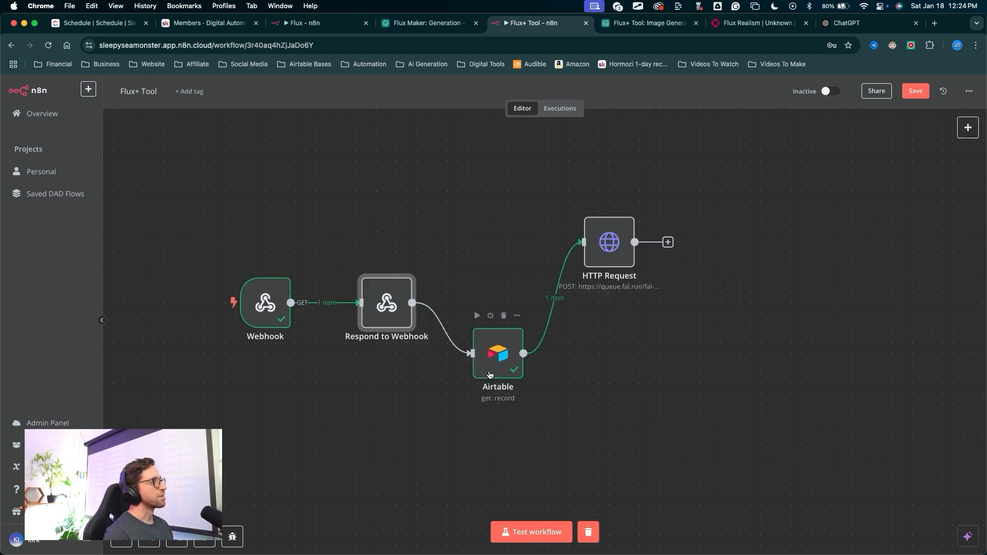
{"action": "left_click_drag", "start_coordinate": [492, 373], "coordinate": [495, 322]}
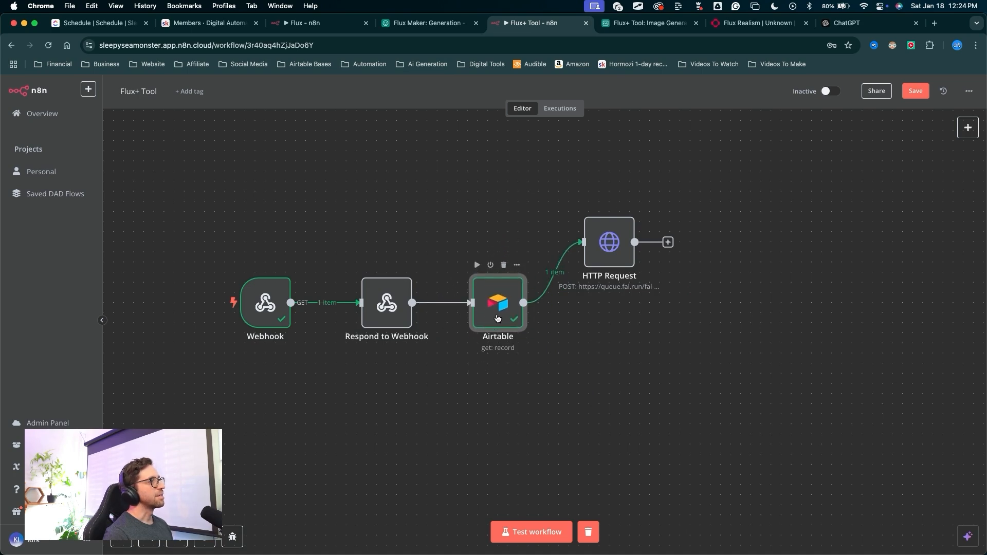
{"action": "left_click_drag", "start_coordinate": [619, 242], "coordinate": [615, 299]}
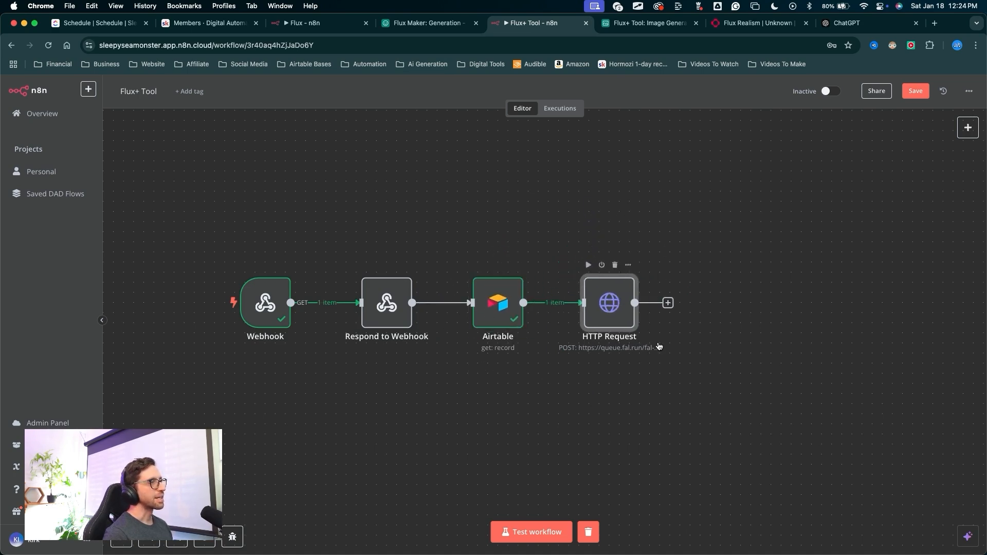
Step: Add a Wait node after the HTTP Request node
{"action": "left_click", "coordinate": [668, 303]}
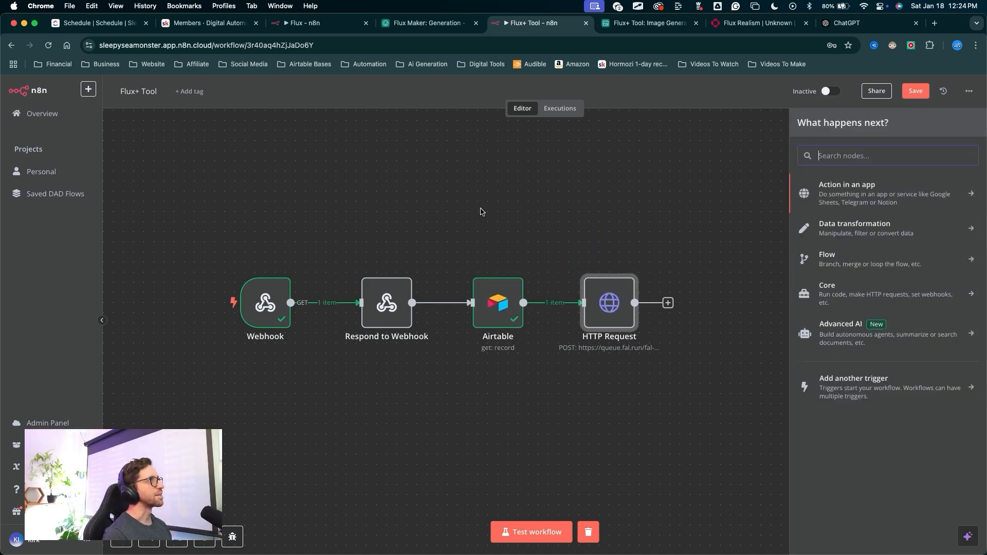
{"action": "type", "text": "wait"}
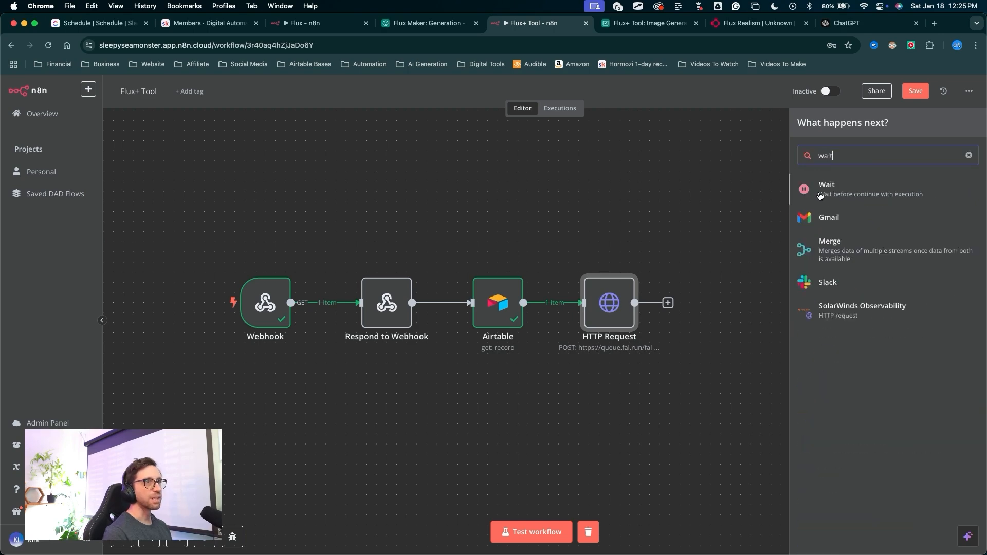
{"action": "left_click", "coordinate": [820, 195]}
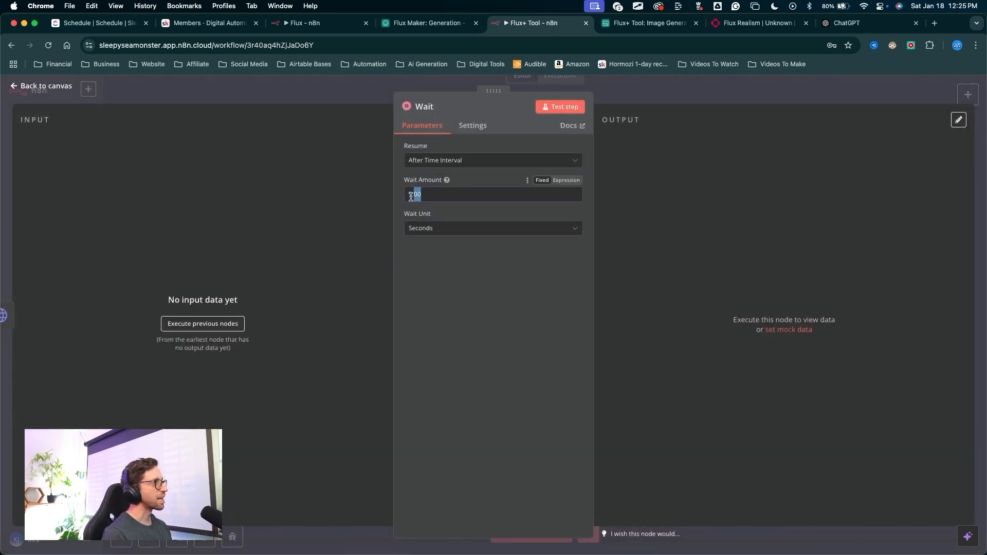
Step: Set the Wait node to resume after a time interval of 20 seconds and return to the canvas
{"action": "left_click", "coordinate": [370, 210]}
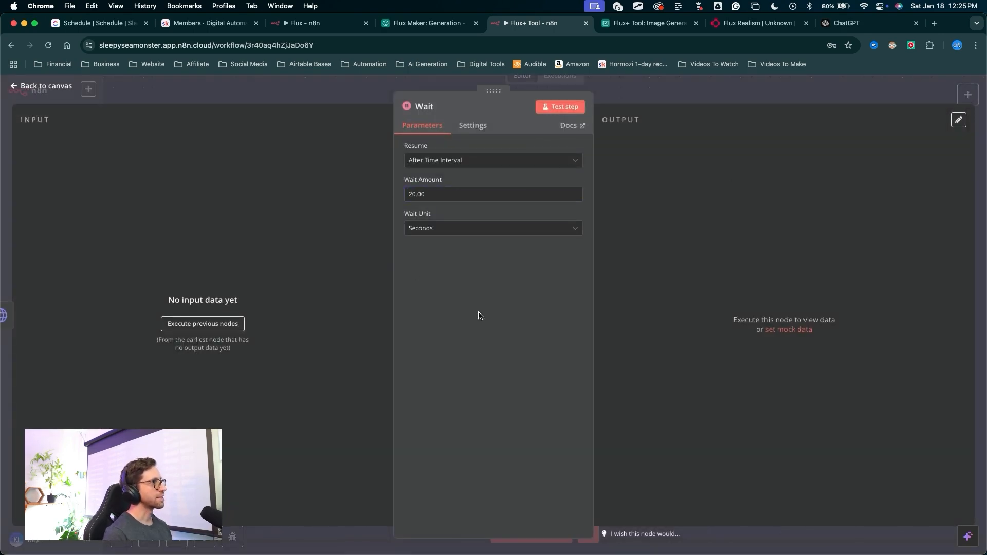
{"action": "key", "text": "ctrl+a"}
{"action": "left_click_drag", "start_coordinate": [446, 356], "coordinate": [423, 239]}
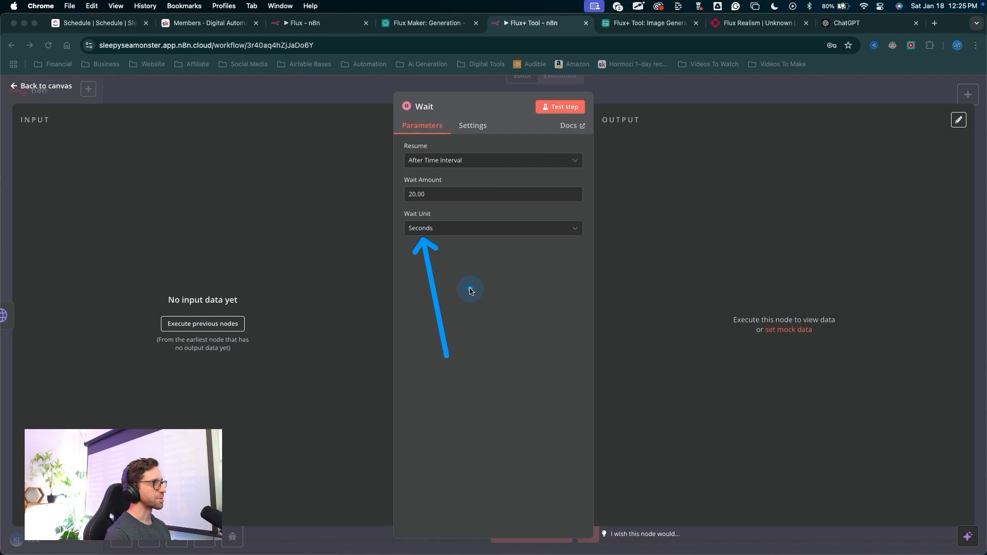
{"action": "key", "text": "ctrl+a"}
{"action": "key", "text": "ctrl+a"}
{"action": "mouse_move", "coordinate": [432, 338]}
{"action": "left_mouse_down"}
{"action": "mouse_move", "coordinate": [419, 196]}
{"action": "mouse_move", "coordinate": [420, 209]}
{"action": "mouse_move", "coordinate": [438, 203]}
{"action": "mouse_move", "coordinate": [412, 191]}
{"action": "mouse_move", "coordinate": [433, 187]}
{"action": "mouse_move", "coordinate": [427, 221]}
{"action": "mouse_move", "coordinate": [406, 210]}
{"action": "mouse_move", "coordinate": [418, 201]}
{"action": "left_mouse_up"}
{"action": "key", "text": "Escape"}
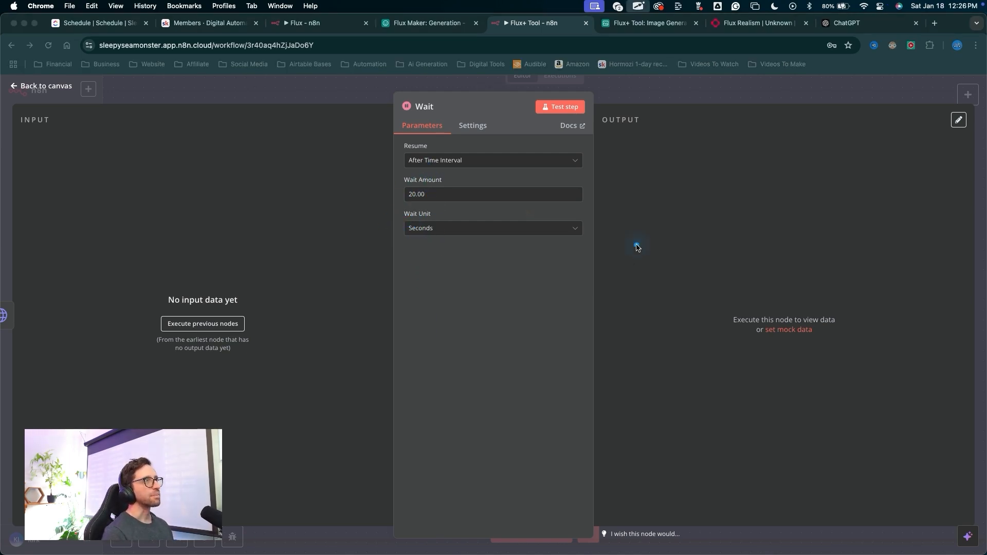
{"action": "left_click_drag", "start_coordinate": [638, 246], "coordinate": [655, 85]}
{"action": "key", "text": "Escape"}
{"action": "left_click", "coordinate": [657, 94]}
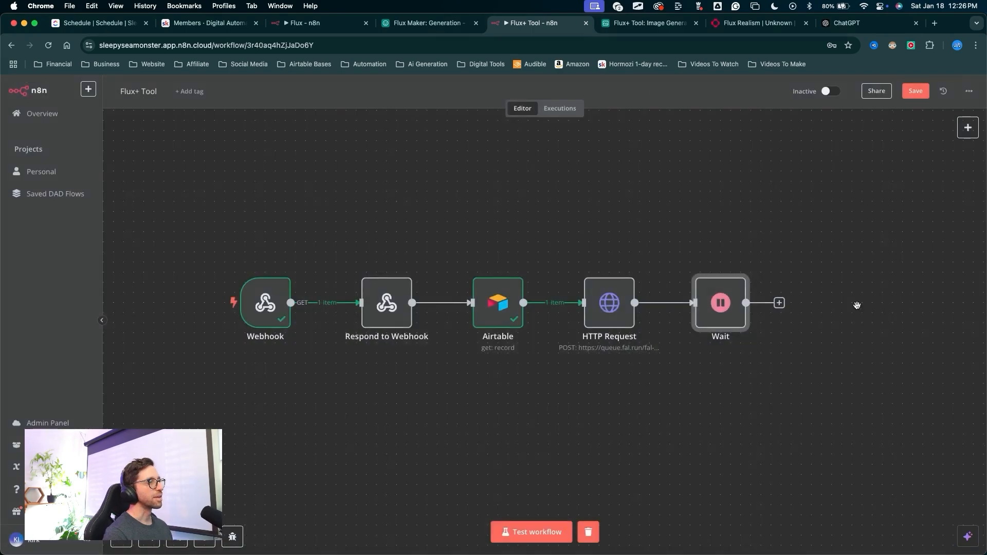
Step: Add a second HTTP Request node after the Wait node
{"action": "scroll", "coordinate": [553, 307], "scroll_direction": "right", "scroll_amount": 10}
{"action": "left_click_drag", "start_coordinate": [439, 444], "coordinate": [432, 322]}
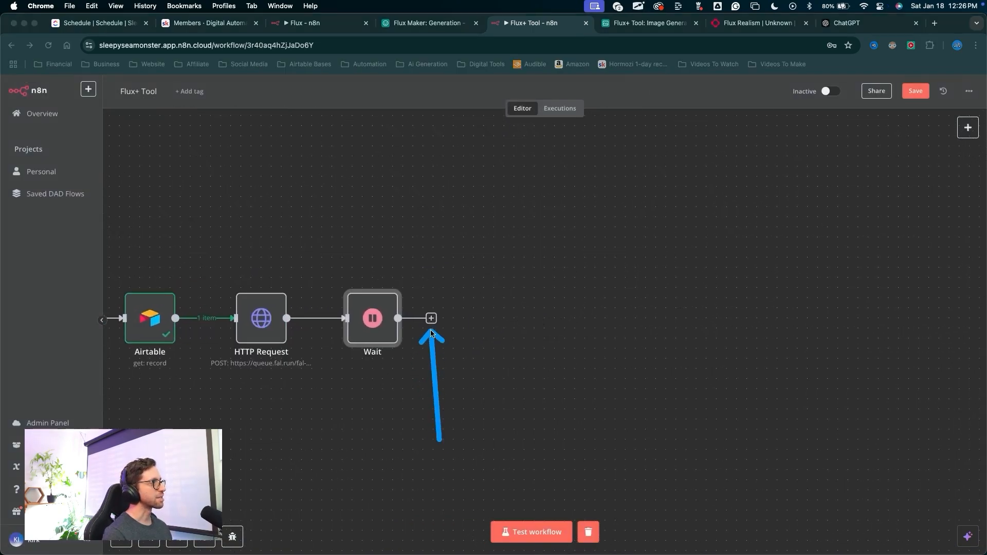
{"action": "left_click", "coordinate": [431, 318]}
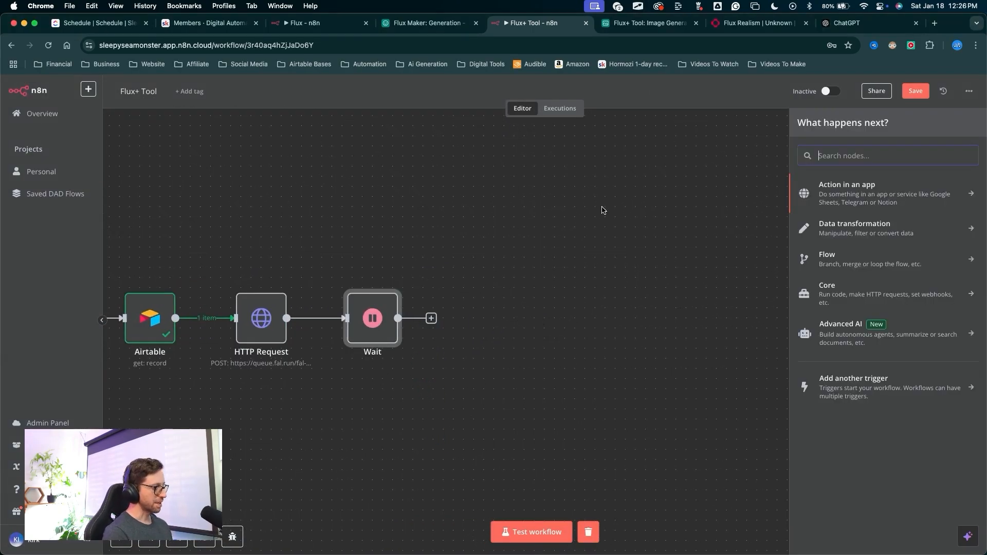
{"action": "type", "text": "http"}
{"action": "left_click_drag", "start_coordinate": [610, 360], "coordinate": [798, 180]}
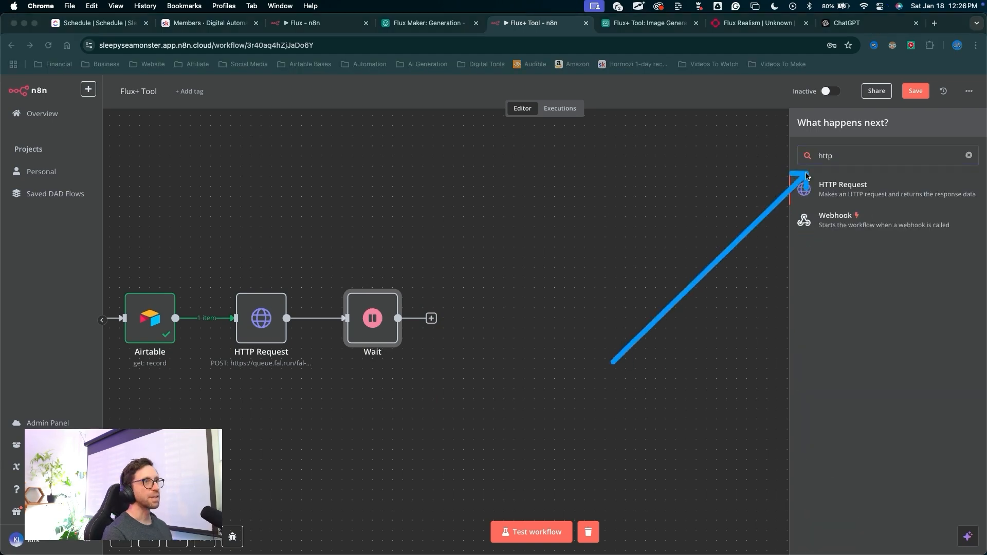
{"action": "left_click", "coordinate": [826, 194]}
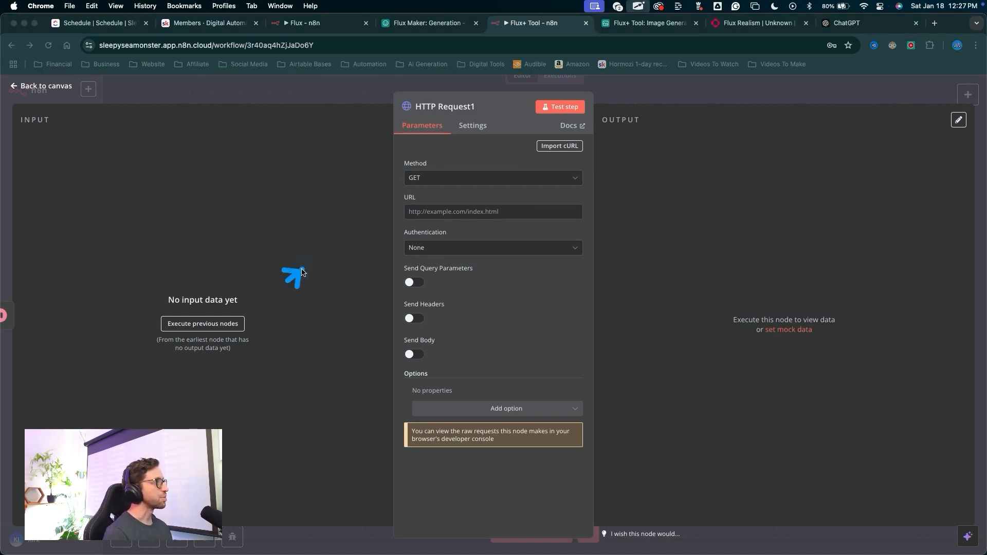
Step: Set the new GET request's URL to the expression {{ $json.response_url }}
{"action": "left_click_drag", "start_coordinate": [286, 280], "coordinate": [409, 194]}
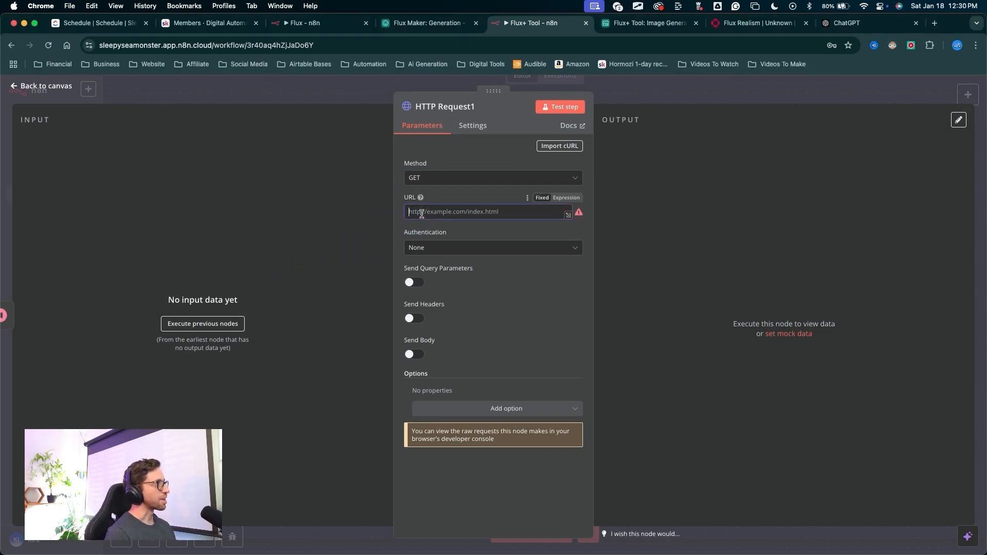
{"action": "left_click_drag", "start_coordinate": [479, 309], "coordinate": [566, 204]}
{"action": "left_click", "coordinate": [566, 206]}
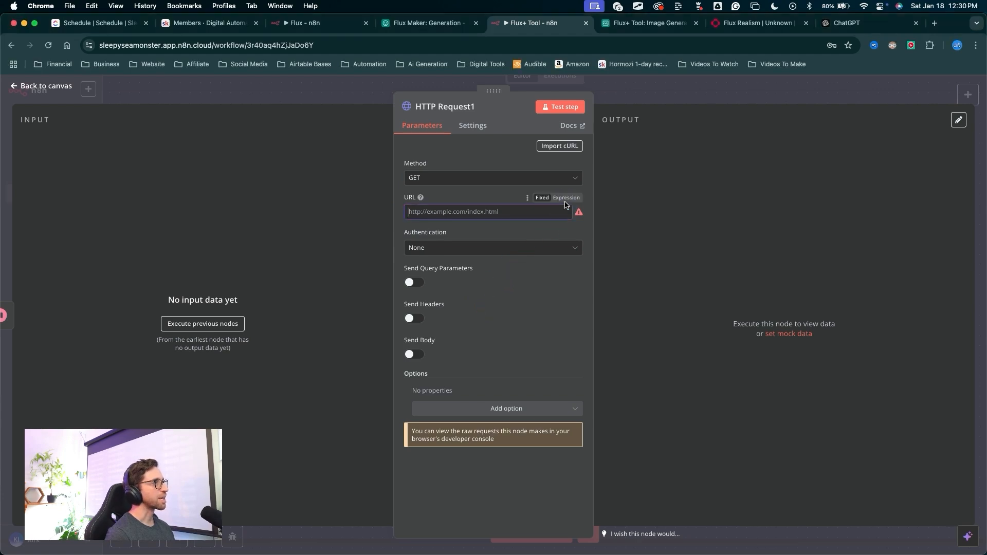
{"action": "left_click", "coordinate": [566, 198]}
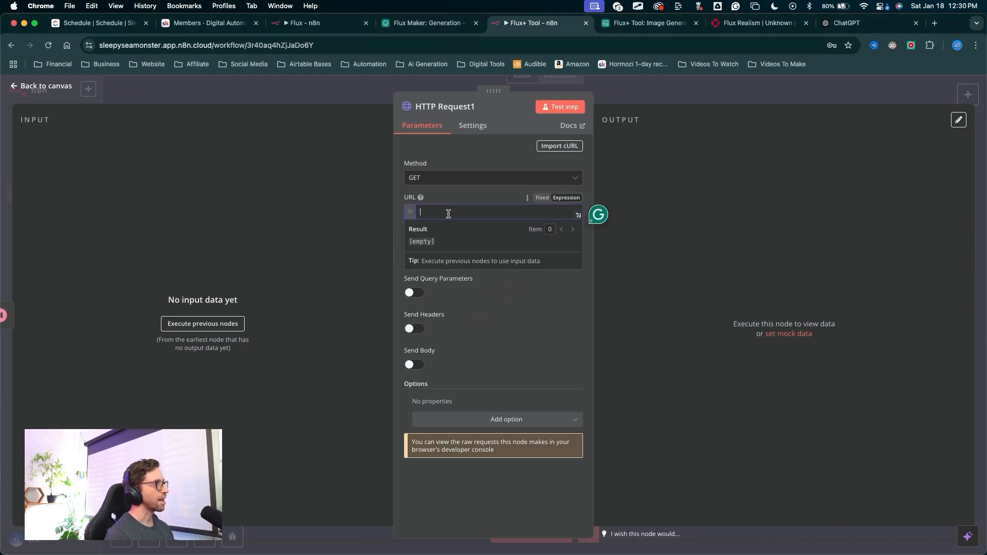
{"action": "type", "text": "{{ $json.response_url }}"}
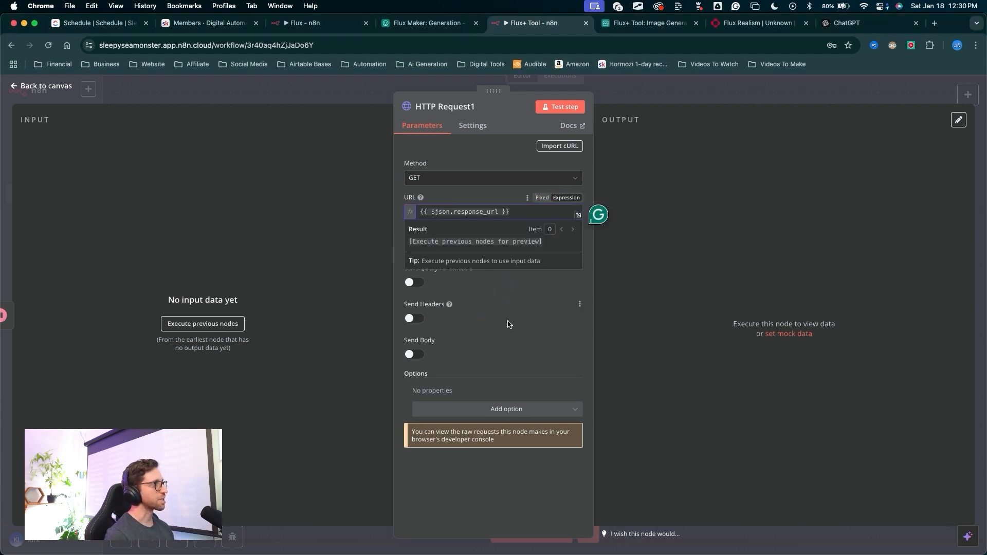
Step: Enable sending headers on the second HTTP Request node, specified using fields, and return to the canvas
{"action": "left_click_drag", "start_coordinate": [560, 267], "coordinate": [447, 318]}
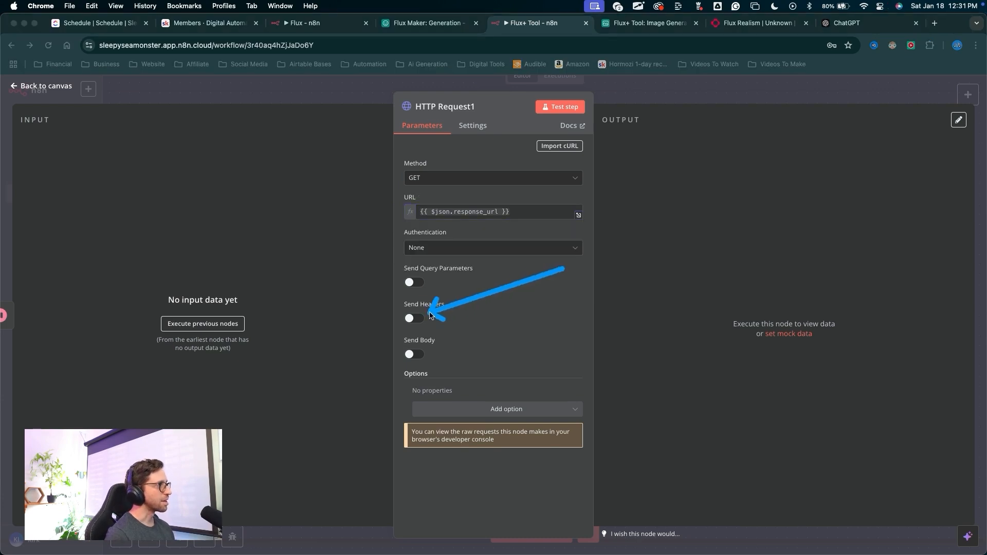
{"action": "left_click", "coordinate": [414, 318]}
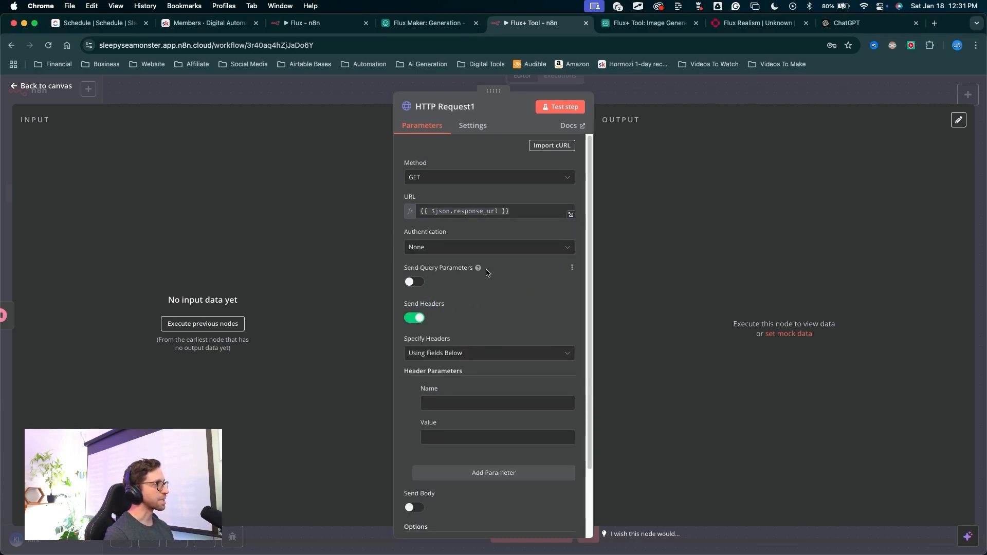
{"action": "scroll", "coordinate": [492, 257], "scroll_direction": "down", "scroll_amount": 3}
{"action": "mouse_move", "coordinate": [492, 204]}
{"action": "left_mouse_down"}
{"action": "mouse_move", "coordinate": [454, 263]}
{"action": "mouse_move", "coordinate": [444, 326]}
{"action": "left_mouse_up"}
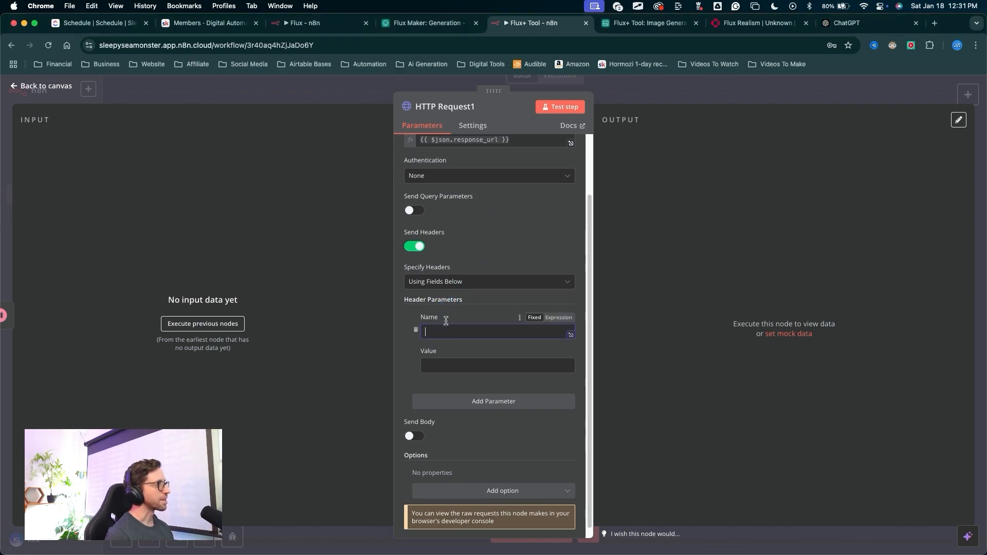
{"action": "left_click", "coordinate": [622, 92]}
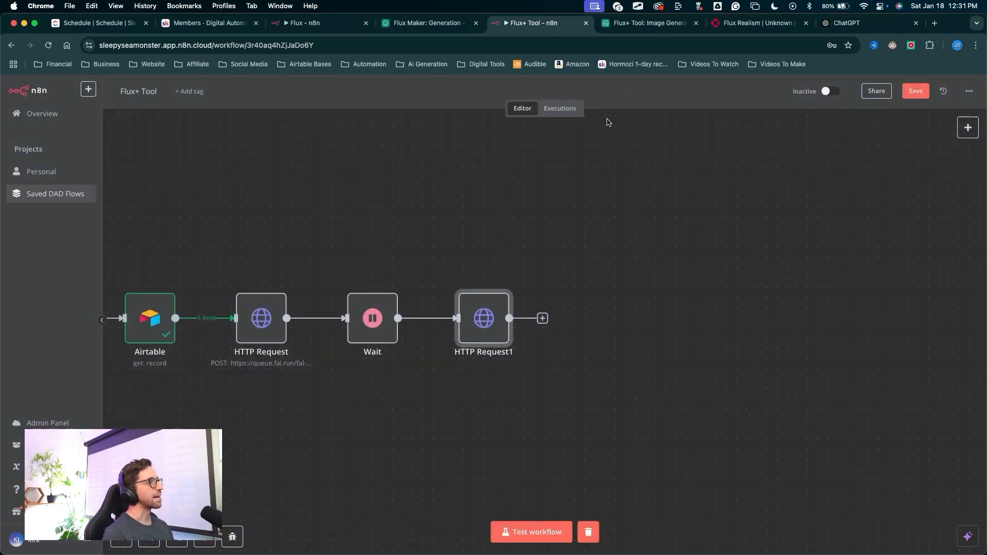
Step: Copy the header name Authorization from the first HTTP Request node into the second node's header parameter
{"action": "double_click", "coordinate": [262, 320]}
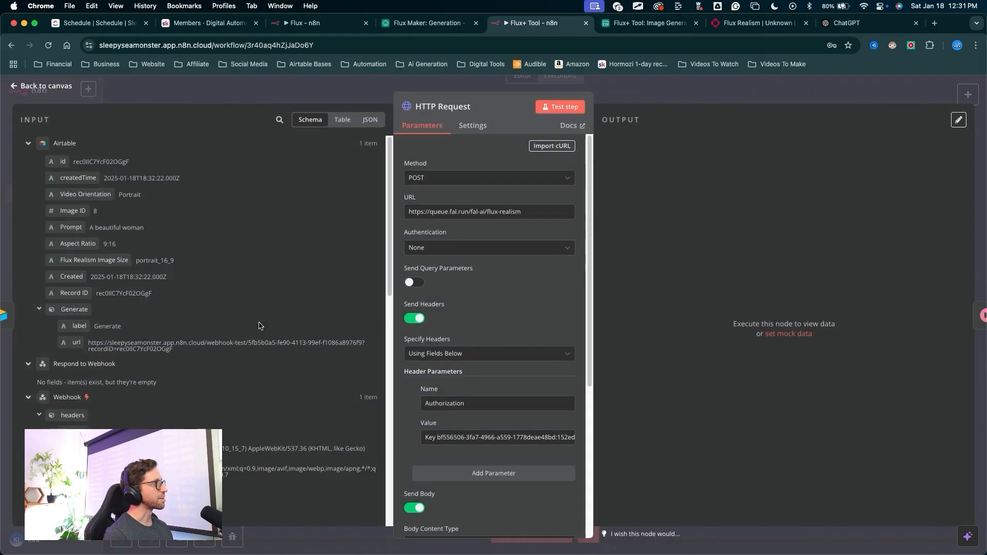
{"action": "left_click_drag", "start_coordinate": [484, 403], "coordinate": [423, 399]}
{"action": "key", "text": "super+c"}
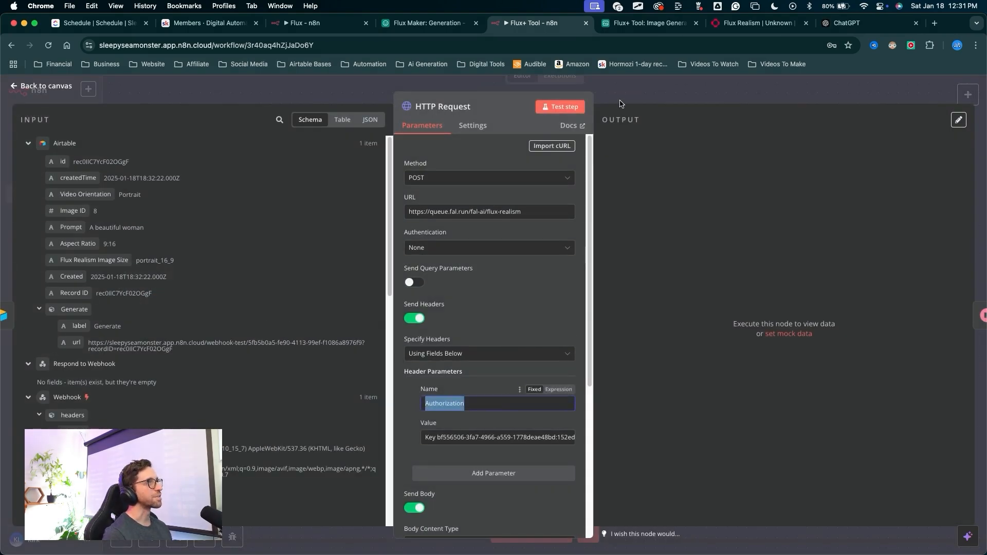
{"action": "left_click", "coordinate": [621, 95]}
{"action": "double_click", "coordinate": [484, 314]}
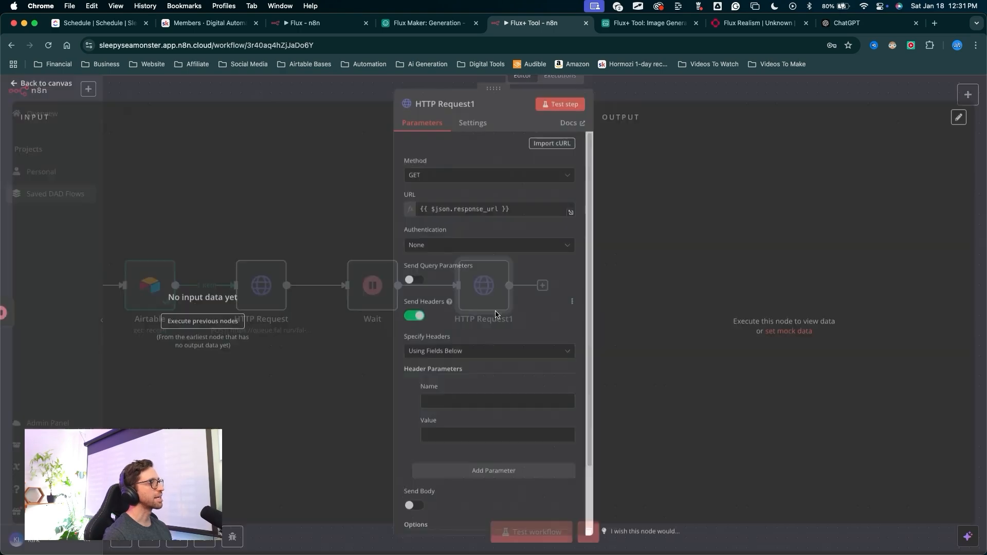
{"action": "key", "text": "super+v"}
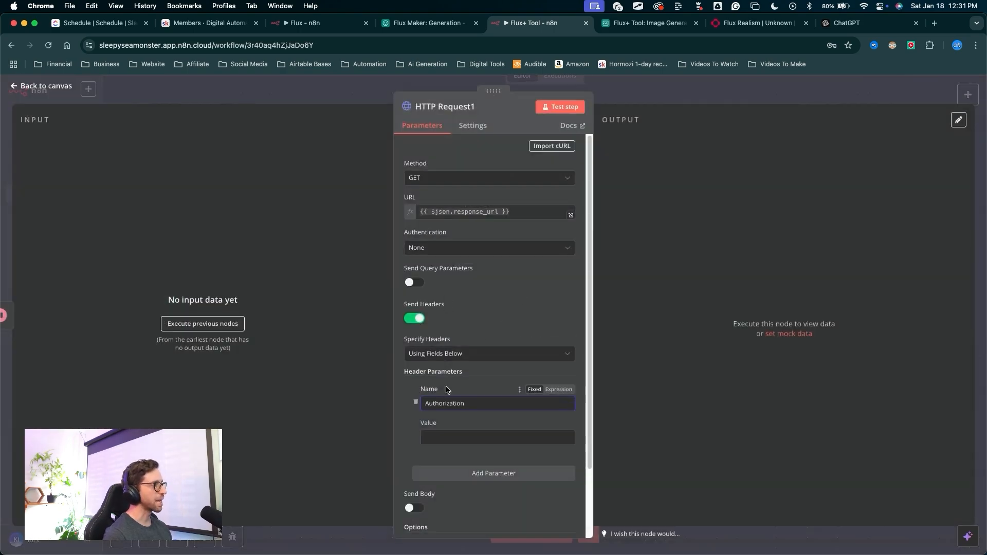
{"action": "left_click", "coordinate": [620, 94]}
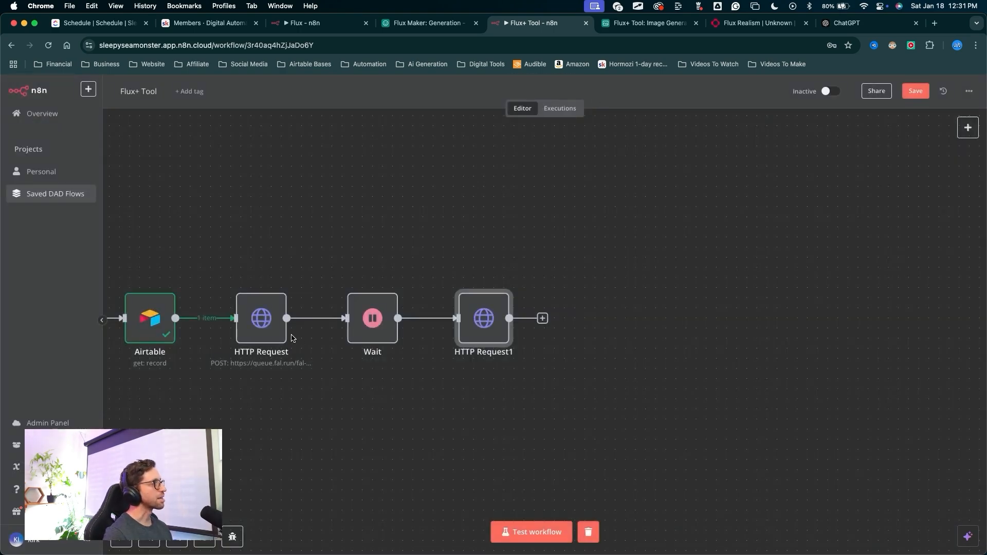
Step: Copy the Authorization header's API key value from the first HTTP Request node into the second one and return to the canvas
{"action": "double_click", "coordinate": [276, 334]}
{"action": "triple_click", "coordinate": [431, 437]}
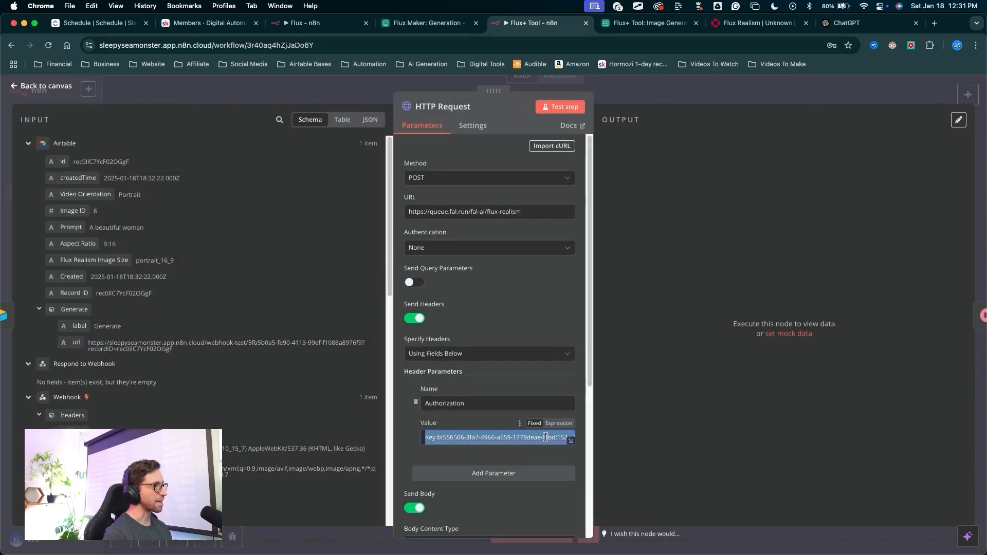
{"action": "key", "text": "Escape"}
{"action": "double_click", "coordinate": [485, 315]}
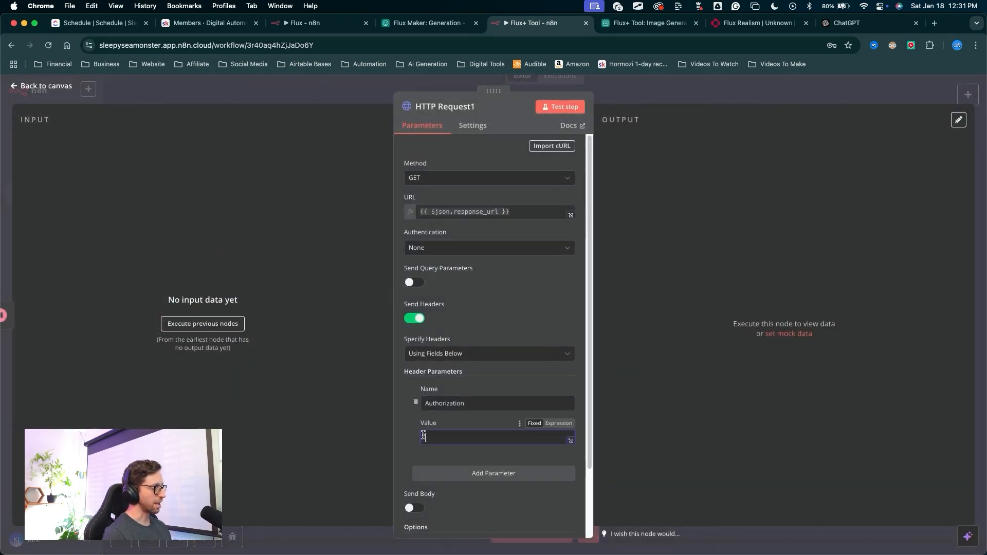
{"action": "key", "text": "cmd+v"}
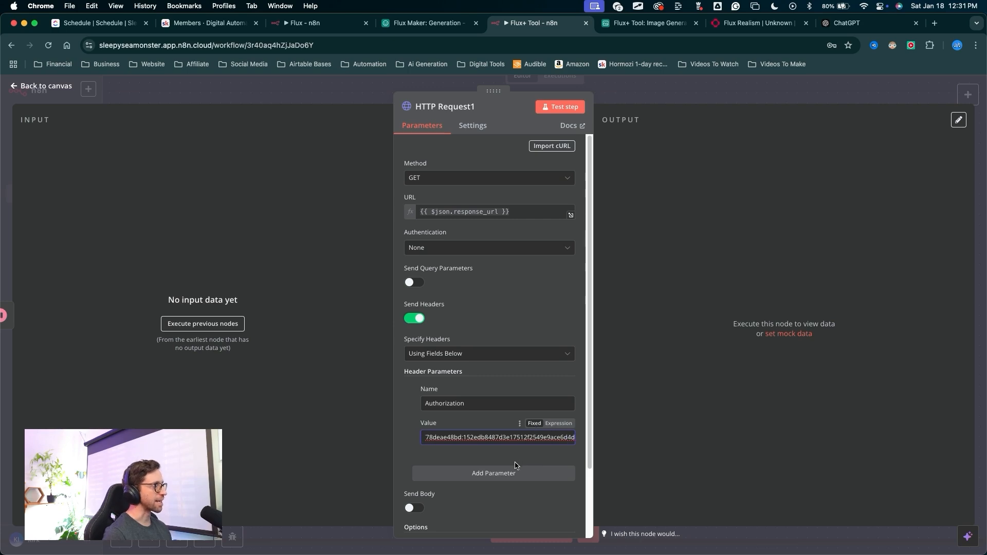
{"action": "mouse_move", "coordinate": [557, 295]}
{"action": "left_mouse_down"}
{"action": "mouse_move", "coordinate": [661, 150]}
{"action": "mouse_move", "coordinate": [657, 98]}
{"action": "left_mouse_up"}
{"action": "key", "text": "Escape"}
{"action": "left_click", "coordinate": [658, 98]}
Step: Add an Edit Fields (Set) node after the second HTTP Request node and return to the canvas
{"action": "left_click_drag", "start_coordinate": [556, 420], "coordinate": [564, 312]}
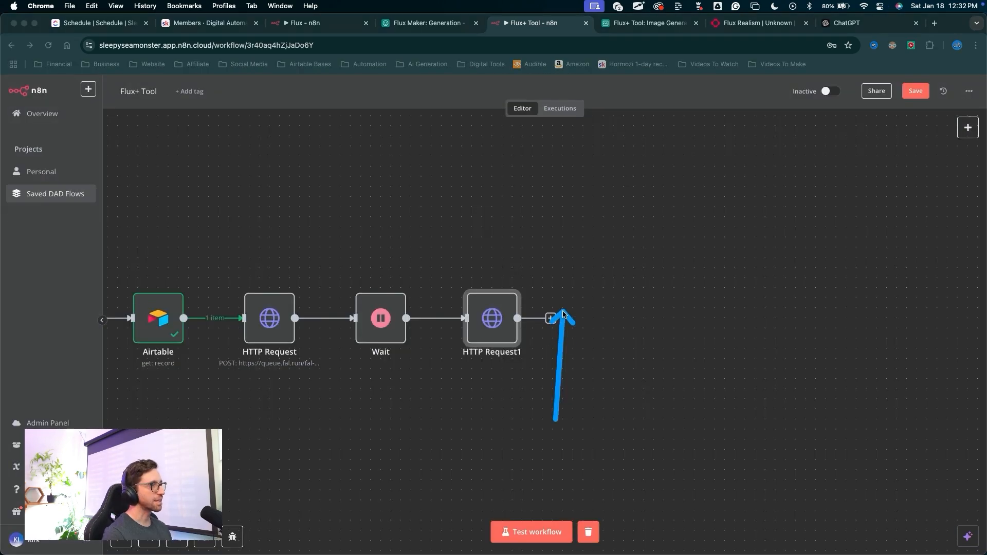
{"action": "key", "text": "Escape"}
{"action": "left_click", "coordinate": [550, 319]}
{"action": "type", "text": "set"}
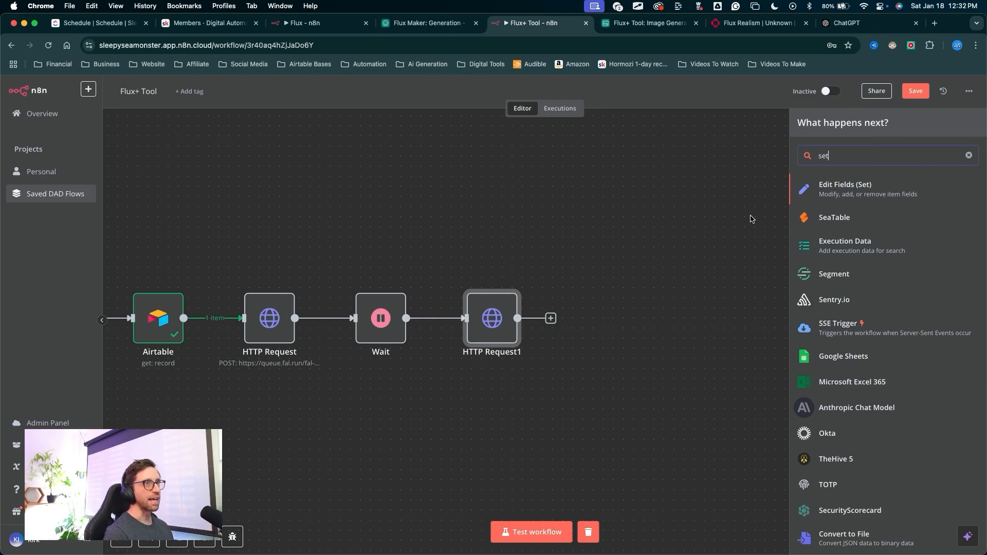
{"action": "left_click_drag", "start_coordinate": [752, 216], "coordinate": [812, 188]}
{"action": "key", "text": "Escape"}
{"action": "left_click", "coordinate": [811, 189]}
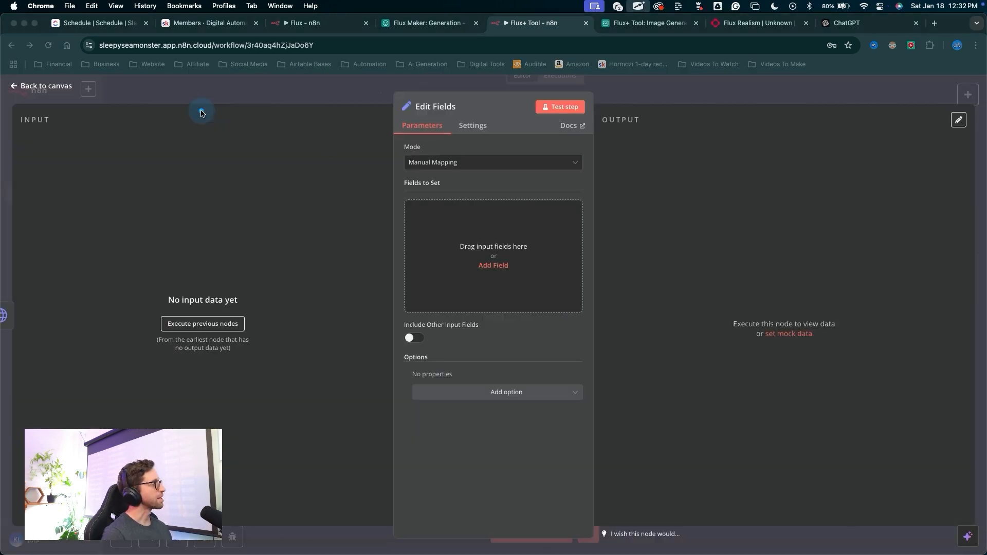
{"action": "left_click_drag", "start_coordinate": [202, 109], "coordinate": [215, 305]}
{"action": "key", "text": "Escape"}
{"action": "right_click", "coordinate": [600, 82]}
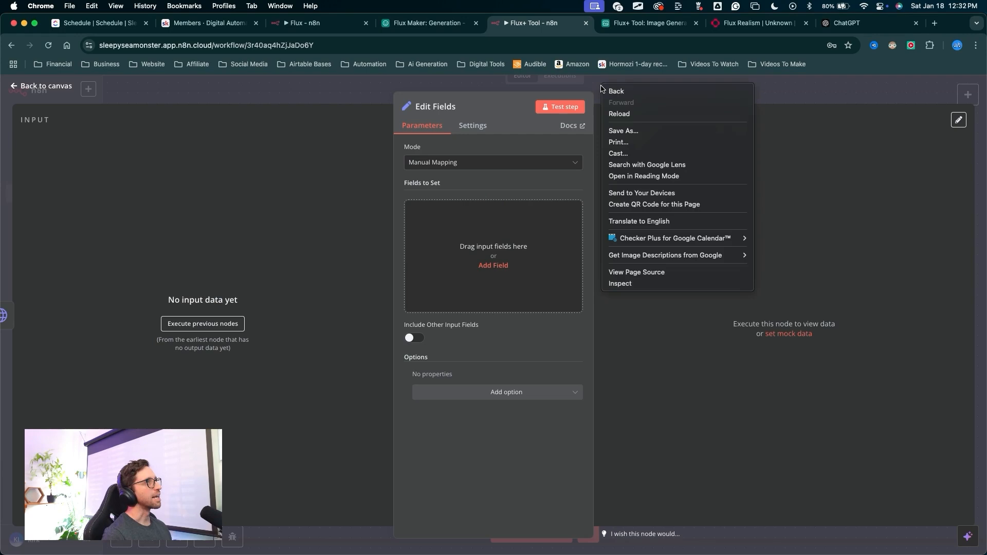
{"action": "left_click", "coordinate": [592, 82]}
{"action": "left_click", "coordinate": [593, 83]}
{"action": "key", "text": "ctrl+a"}
{"action": "mouse_move", "coordinate": [587, 158]}
{"action": "left_mouse_down"}
{"action": "mouse_move", "coordinate": [489, 323]}
{"action": "mouse_move", "coordinate": [154, 341]}
{"action": "left_mouse_up"}
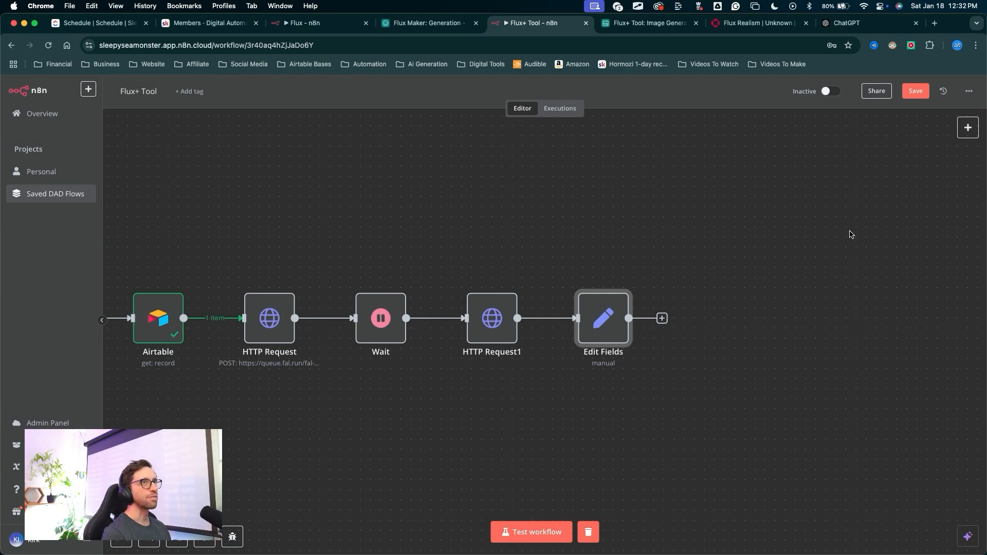
Step: Save the workflow and test it by triggering Generate on the "A beautiful woman" record in Airtable, returning to n8n
{"action": "left_click", "coordinate": [917, 92]}
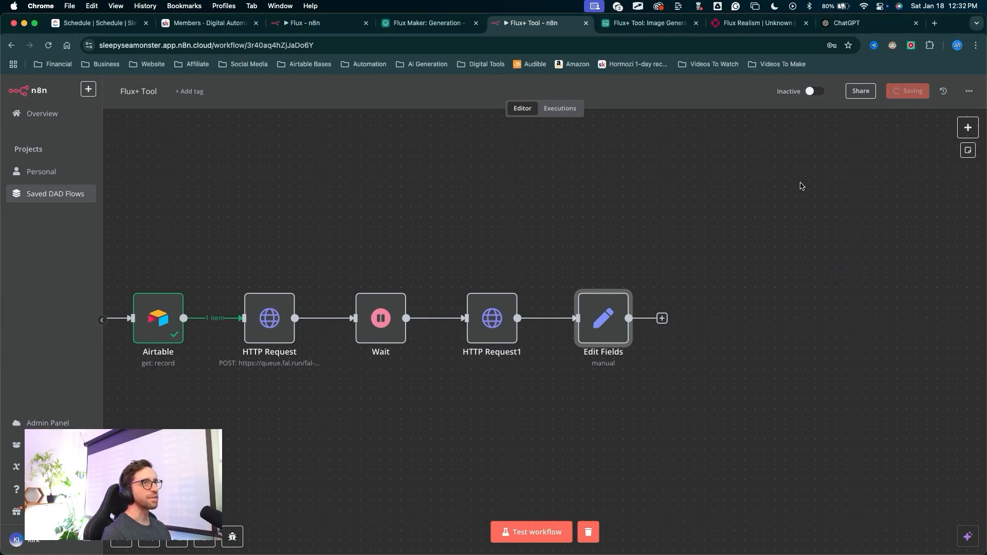
{"action": "left_click", "coordinate": [520, 530]}
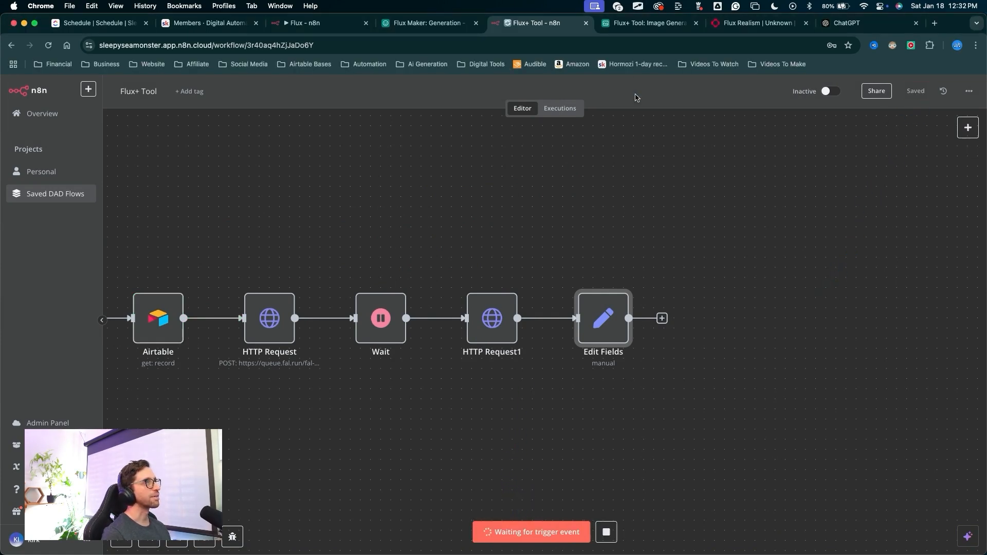
{"action": "left_click", "coordinate": [643, 25]}
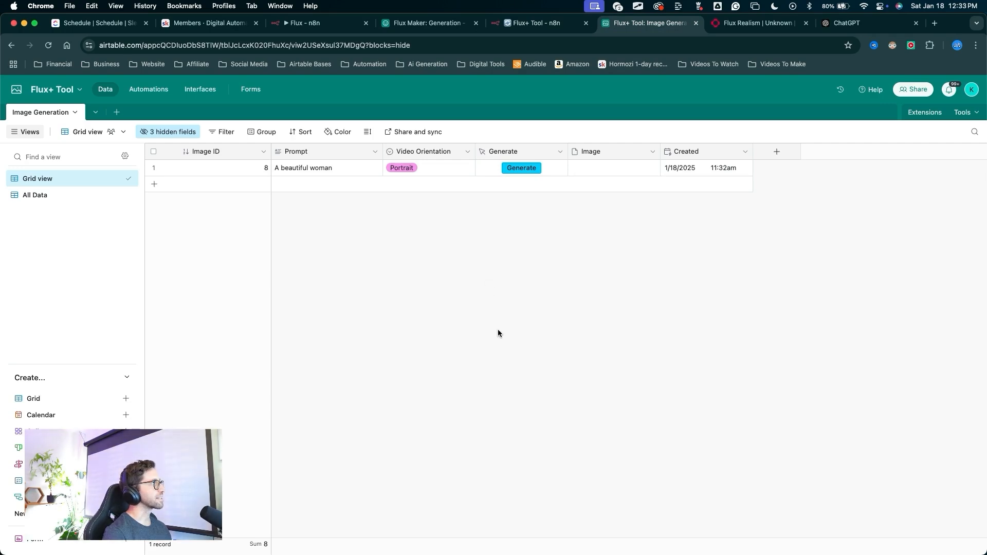
{"action": "left_click_drag", "start_coordinate": [486, 388], "coordinate": [525, 162]}
{"action": "mouse_move", "coordinate": [409, 362]}
{"action": "left_mouse_down"}
{"action": "mouse_move", "coordinate": [319, 269]}
{"action": "mouse_move", "coordinate": [293, 176]}
{"action": "mouse_move", "coordinate": [386, 210]}
{"action": "mouse_move", "coordinate": [407, 177]}
{"action": "mouse_move", "coordinate": [347, 185]}
{"action": "mouse_move", "coordinate": [507, 190]}
{"action": "mouse_move", "coordinate": [513, 172]}
{"action": "left_mouse_up"}
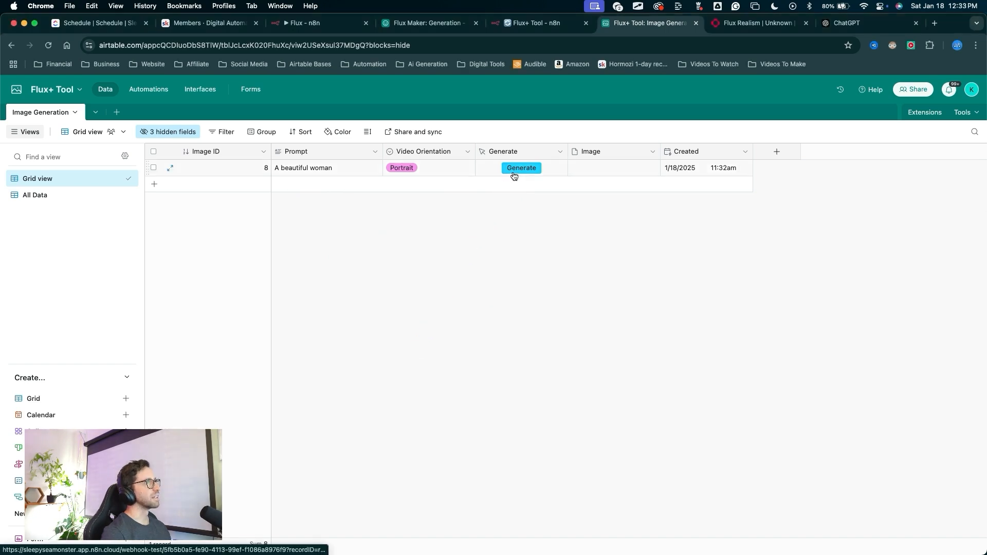
{"action": "mouse_move", "coordinate": [536, 291]}
{"action": "left_mouse_down"}
{"action": "mouse_move", "coordinate": [803, 44]}
{"action": "mouse_move", "coordinate": [608, 227]}
{"action": "mouse_move", "coordinate": [591, 183]}
{"action": "mouse_move", "coordinate": [604, 207]}
{"action": "left_mouse_up"}
{"action": "left_click", "coordinate": [551, 22]}
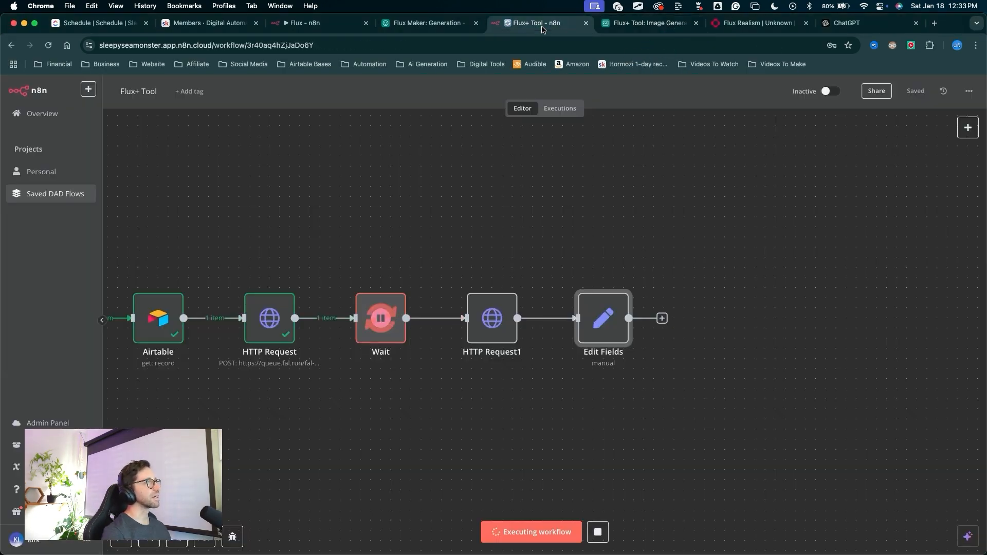
{"action": "mouse_move", "coordinate": [394, 97]}
{"action": "left_mouse_down"}
{"action": "mouse_move", "coordinate": [110, 226]}
{"action": "mouse_move", "coordinate": [211, 261]}
{"action": "mouse_move", "coordinate": [356, 272]}
{"action": "mouse_move", "coordinate": [386, 285]}
{"action": "mouse_move", "coordinate": [394, 249]}
{"action": "mouse_move", "coordinate": [382, 281]}
{"action": "left_mouse_up"}
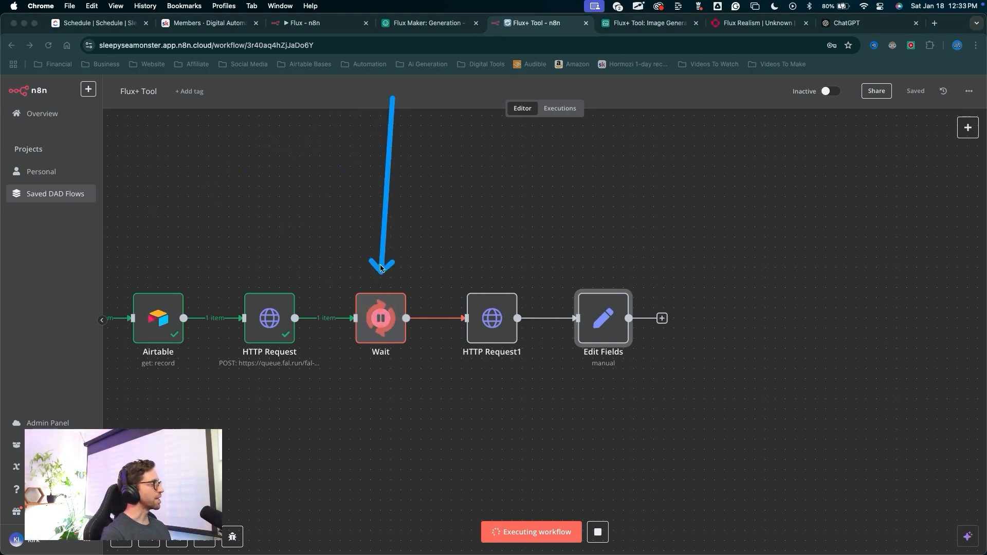
{"action": "key", "text": "Escape"}
{"action": "scroll", "coordinate": [380, 284], "scroll_direction": "down", "scroll_amount": 3}
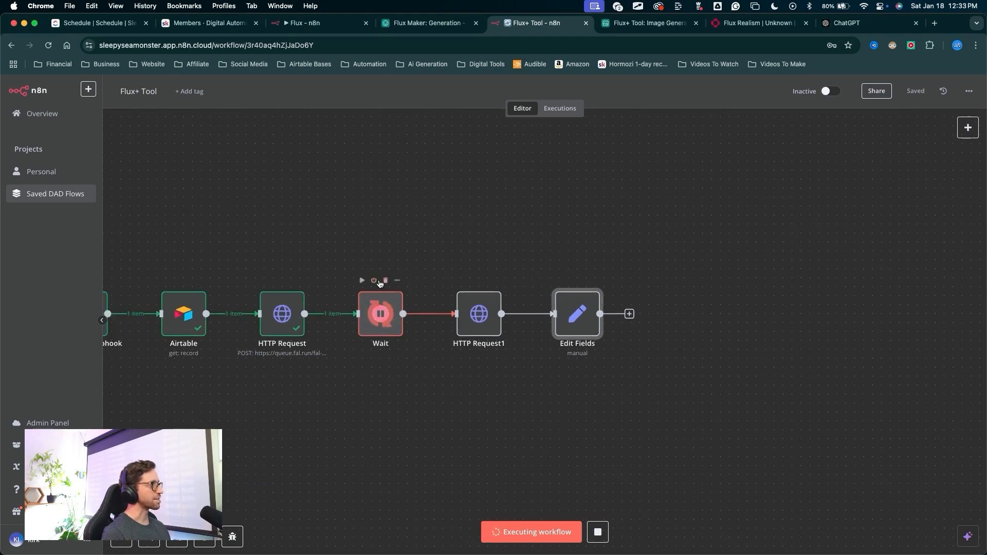
{"action": "scroll", "coordinate": [381, 282], "scroll_direction": "left", "scroll_amount": 2}
{"action": "key", "text": "ctrl+a"}
{"action": "mouse_move", "coordinate": [311, 118]}
{"action": "left_mouse_down"}
{"action": "mouse_move", "coordinate": [125, 253]}
{"action": "mouse_move", "coordinate": [458, 297]}
{"action": "mouse_move", "coordinate": [581, 298]}
{"action": "left_mouse_up"}
{"action": "key", "text": "Escape"}
{"action": "mouse_move", "coordinate": [485, 214]}
{"action": "left_mouse_down"}
{"action": "mouse_move", "coordinate": [557, 238]}
{"action": "mouse_move", "coordinate": [569, 223]}
{"action": "mouse_move", "coordinate": [559, 208]}
{"action": "mouse_move", "coordinate": [489, 229]}
{"action": "mouse_move", "coordinate": [320, 224]}
{"action": "left_mouse_up"}
{"action": "key", "text": "ctrl+a"}
Step: Map the image url from HTTP Request1 into the Edit Fields node as the string field images[0].url
{"action": "mouse_move", "coordinate": [341, 128]}
{"action": "left_mouse_down"}
{"action": "mouse_move", "coordinate": [287, 253]}
{"action": "mouse_move", "coordinate": [386, 304]}
{"action": "mouse_move", "coordinate": [460, 315]}
{"action": "mouse_move", "coordinate": [463, 292]}
{"action": "mouse_move", "coordinate": [467, 309]}
{"action": "left_mouse_up"}
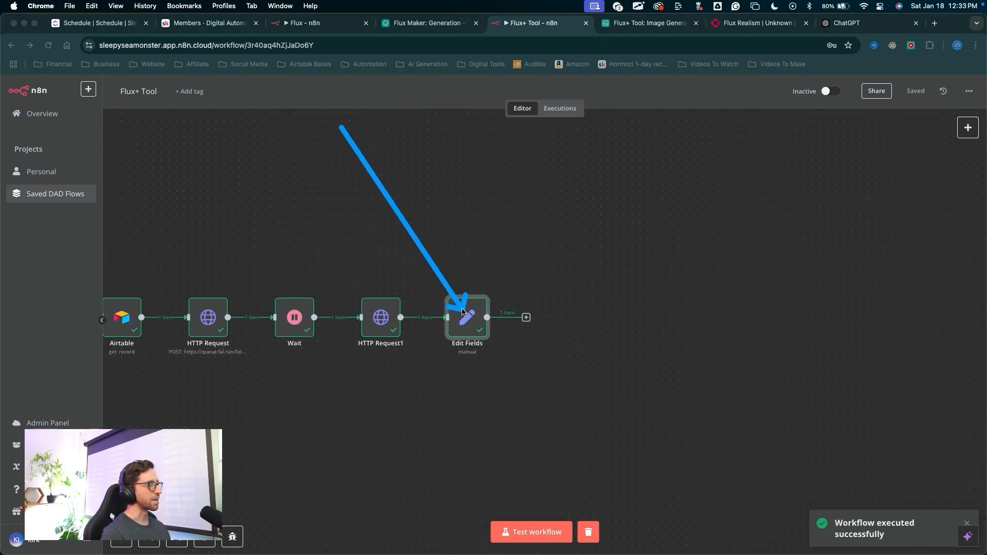
{"action": "key", "text": "Escape"}
{"action": "double_click", "coordinate": [471, 319]}
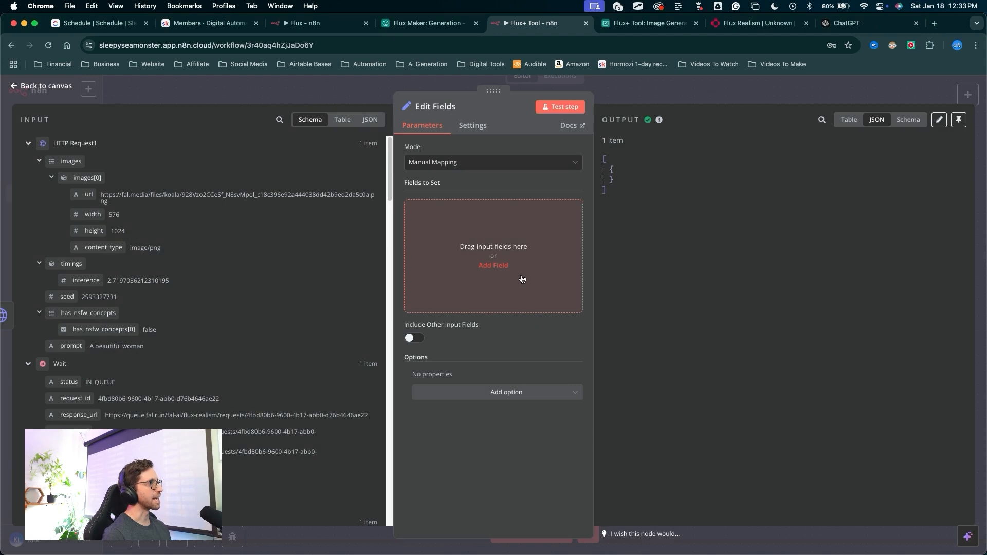
{"action": "mouse_move", "coordinate": [140, 363]}
{"action": "left_mouse_down"}
{"action": "mouse_move", "coordinate": [396, 256]}
{"action": "mouse_move", "coordinate": [454, 259]}
{"action": "left_mouse_up"}
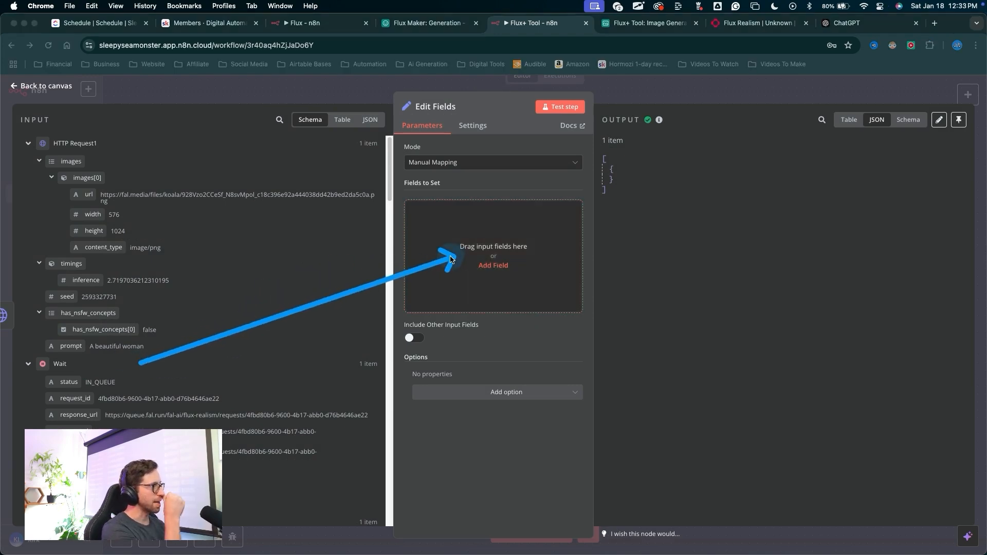
{"action": "key", "text": "Escape"}
{"action": "left_click_drag", "start_coordinate": [292, 315], "coordinate": [88, 195]}
{"action": "key", "text": "Escape"}
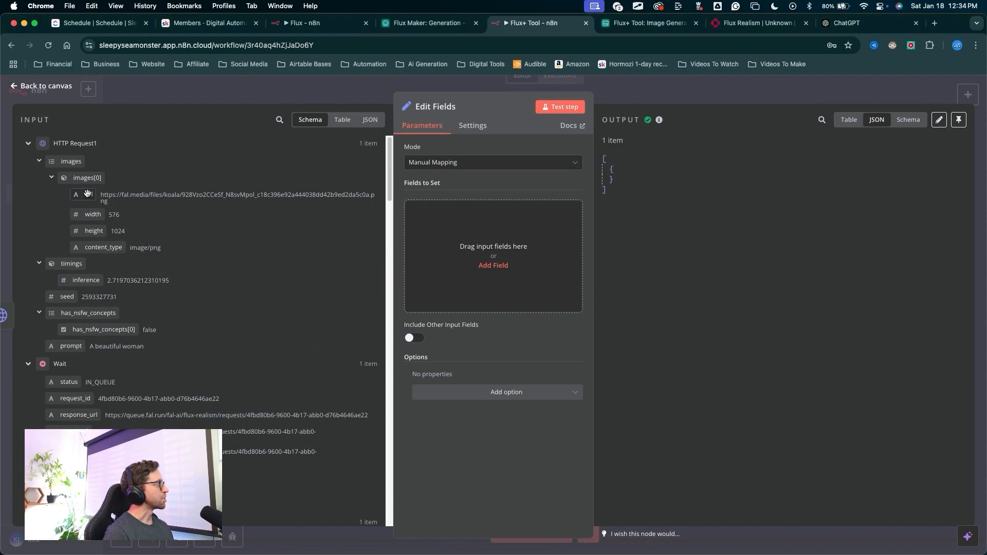
{"action": "mouse_move", "coordinate": [186, 244]}
{"action": "left_mouse_down"}
{"action": "mouse_move", "coordinate": [76, 148]}
{"action": "mouse_move", "coordinate": [89, 189]}
{"action": "mouse_move", "coordinate": [230, 213]}
{"action": "left_mouse_up"}
{"action": "key", "text": "Escape"}
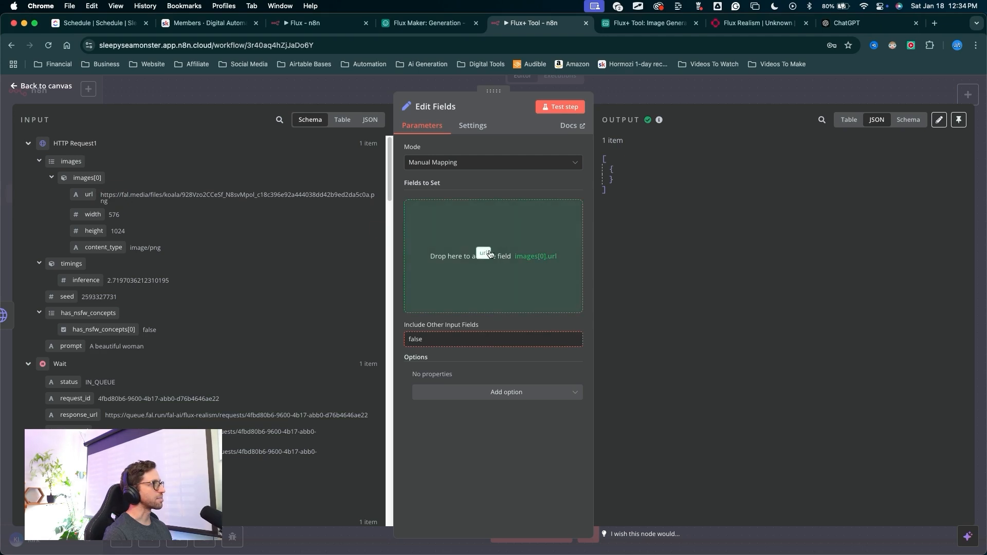
{"action": "left_click_drag", "start_coordinate": [490, 254], "coordinate": [490, 254]}
Step: Test the Edit Fields step, view its output as a schema, and return to the canvas
{"action": "left_click_drag", "start_coordinate": [544, 356], "coordinate": [563, 116]}
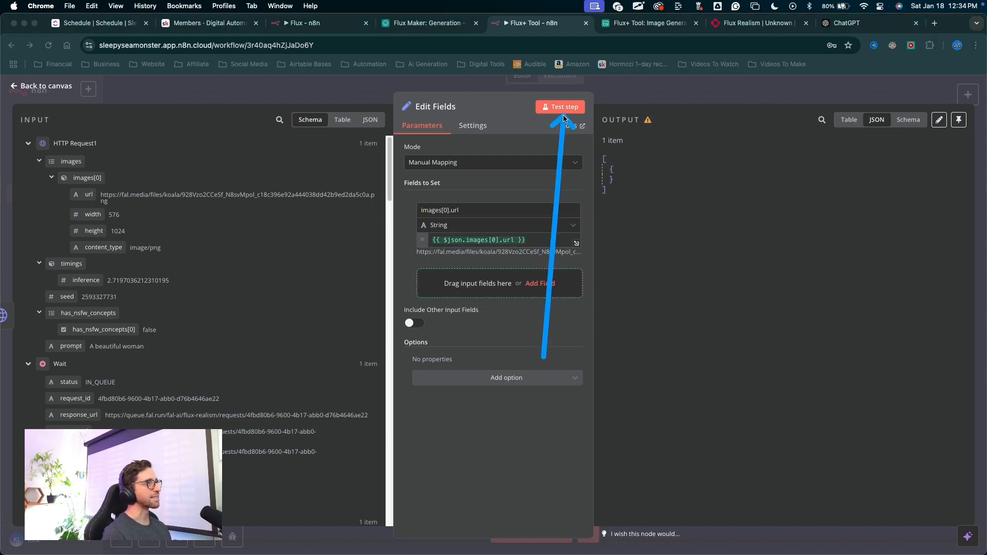
{"action": "key", "text": "Escape"}
{"action": "left_click", "coordinate": [563, 107]}
{"action": "mouse_move", "coordinate": [761, 310]}
{"action": "left_mouse_down"}
{"action": "mouse_move", "coordinate": [848, 138]}
{"action": "mouse_move", "coordinate": [892, 134]}
{"action": "left_mouse_up"}
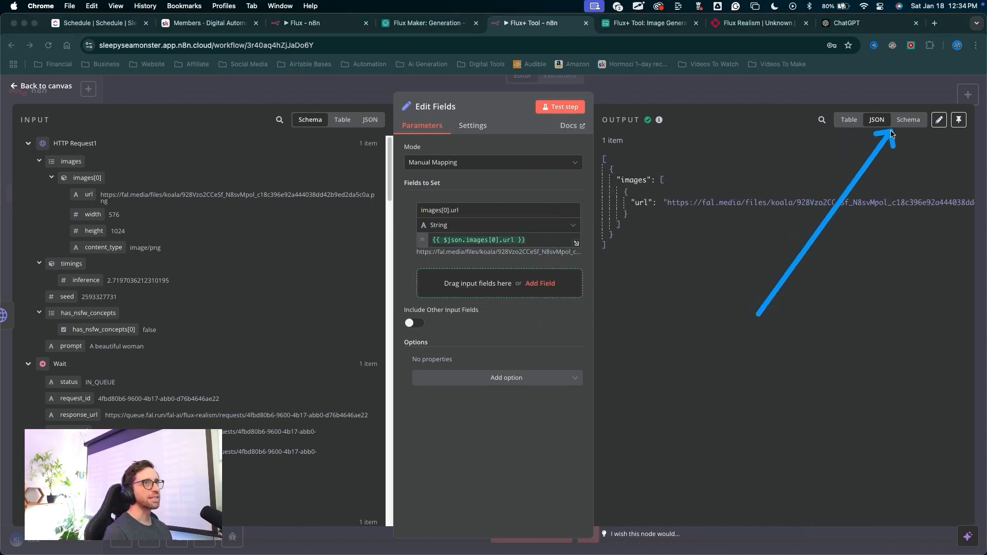
{"action": "key", "text": "Escape"}
{"action": "left_click", "coordinate": [908, 119]}
{"action": "mouse_move", "coordinate": [698, 344]}
{"action": "left_mouse_down"}
{"action": "mouse_move", "coordinate": [689, 299]}
{"action": "mouse_move", "coordinate": [625, 167]}
{"action": "mouse_move", "coordinate": [457, 144]}
{"action": "mouse_move", "coordinate": [138, 167]}
{"action": "mouse_move", "coordinate": [57, 149]}
{"action": "mouse_move", "coordinate": [98, 234]}
{"action": "mouse_move", "coordinate": [260, 159]}
{"action": "mouse_move", "coordinate": [576, 149]}
{"action": "mouse_move", "coordinate": [652, 194]}
{"action": "mouse_move", "coordinate": [882, 193]}
{"action": "mouse_move", "coordinate": [966, 227]}
{"action": "mouse_move", "coordinate": [640, 211]}
{"action": "mouse_move", "coordinate": [658, 254]}
{"action": "mouse_move", "coordinate": [643, 193]}
{"action": "mouse_move", "coordinate": [939, 194]}
{"action": "mouse_move", "coordinate": [647, 194]}
{"action": "left_mouse_up"}
{"action": "left_click_drag", "start_coordinate": [640, 355], "coordinate": [661, 88]}
{"action": "left_click", "coordinate": [662, 88]}
Step: Add an Airtable node with the Update record action after the Edit Fields node
{"action": "left_click_drag", "start_coordinate": [524, 441], "coordinate": [535, 363]}
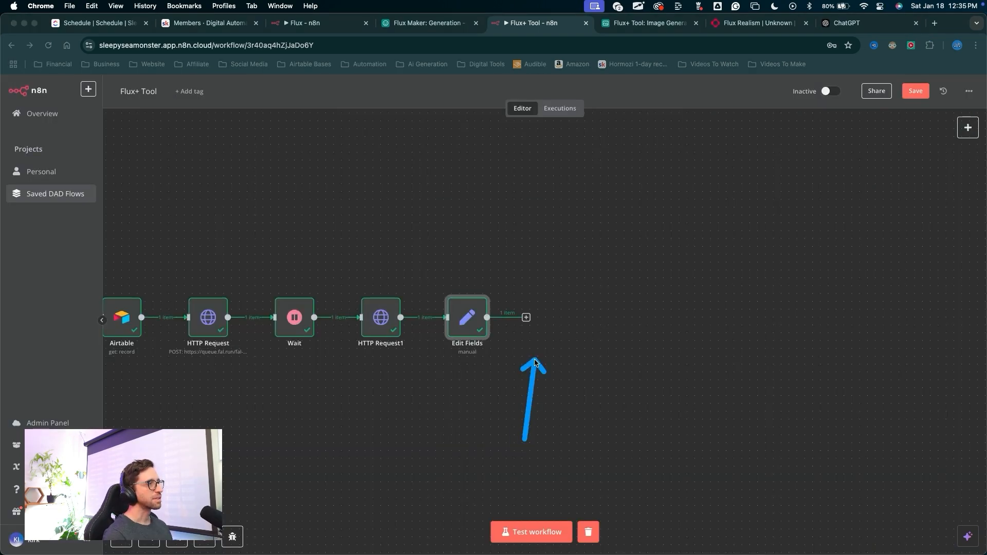
{"action": "left_click_drag", "start_coordinate": [530, 323], "coordinate": [530, 321]}
{"action": "key", "text": "Escape"}
{"action": "left_click", "coordinate": [527, 318]}
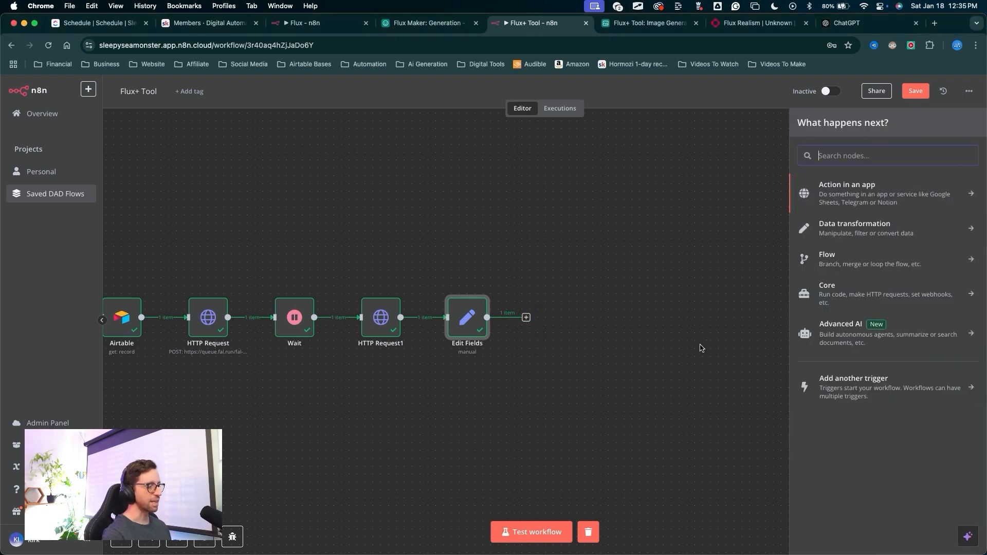
{"action": "type", "text": "air"}
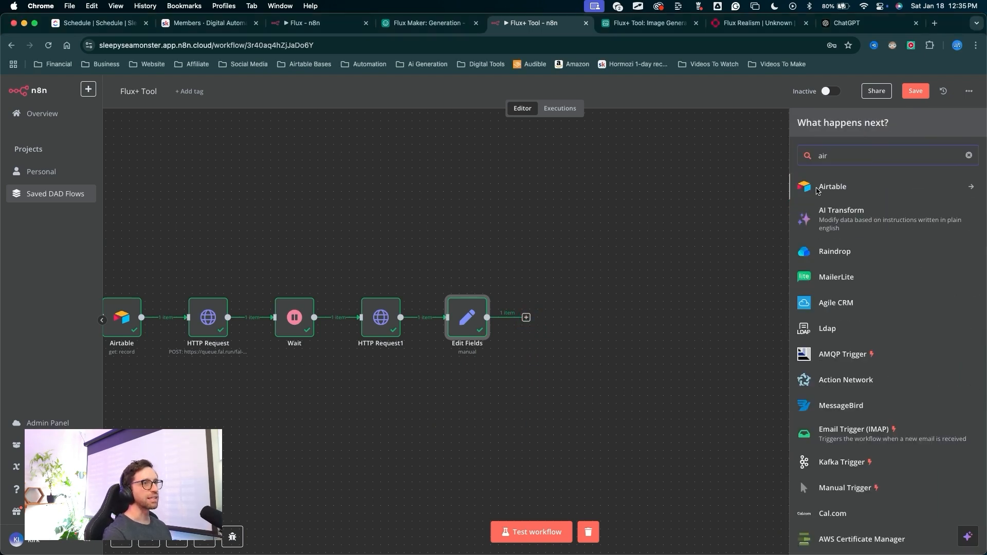
{"action": "left_click", "coordinate": [818, 190]}
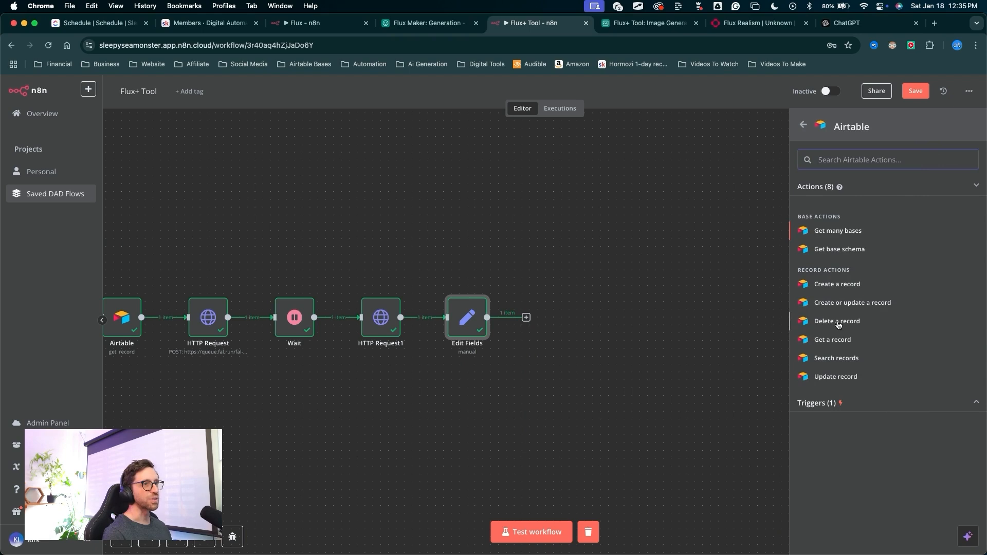
{"action": "left_click", "coordinate": [836, 377]}
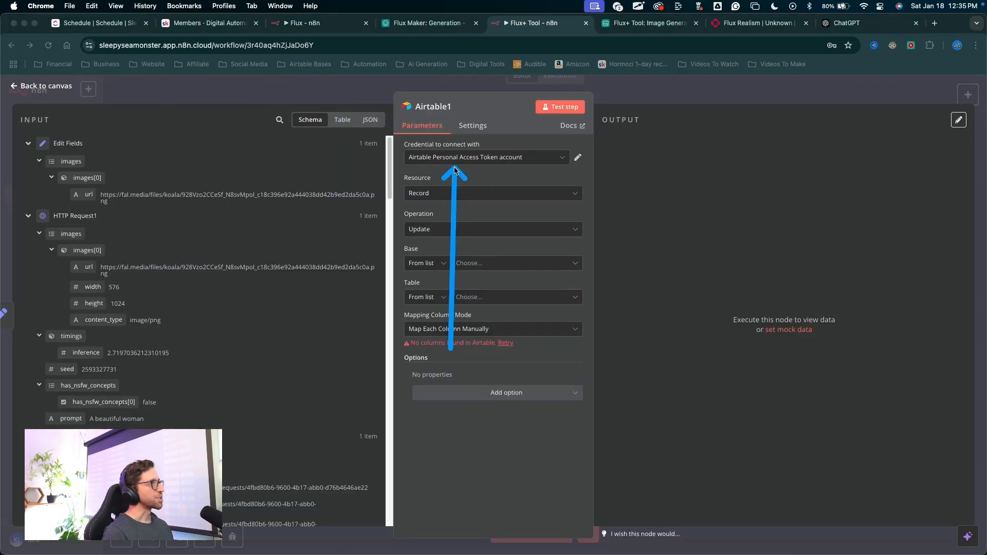
Step: Configure the new Airtable node with the Airtable DEMO credential, the Flux+ Tool base and the Image Generation table
{"action": "left_click", "coordinate": [448, 163]}
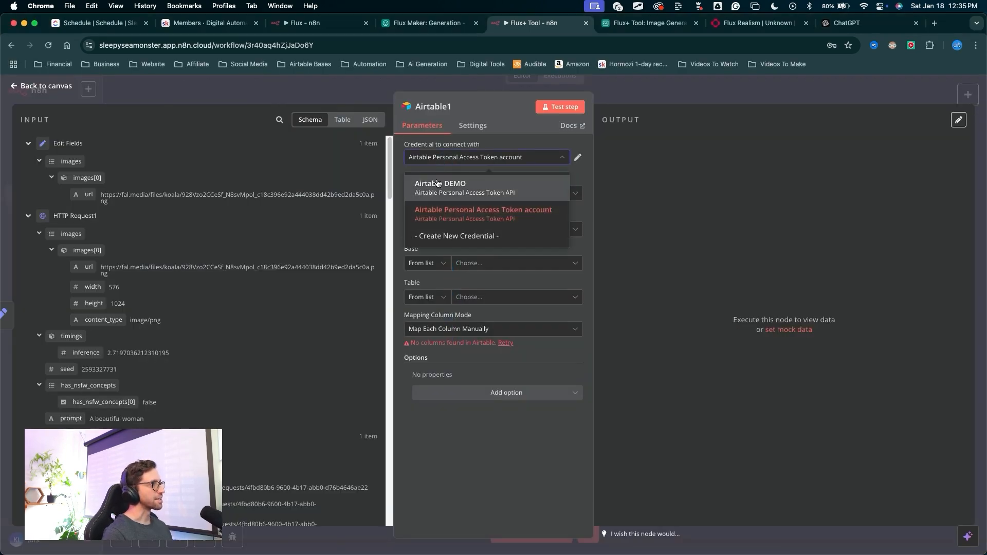
{"action": "left_click", "coordinate": [434, 189]}
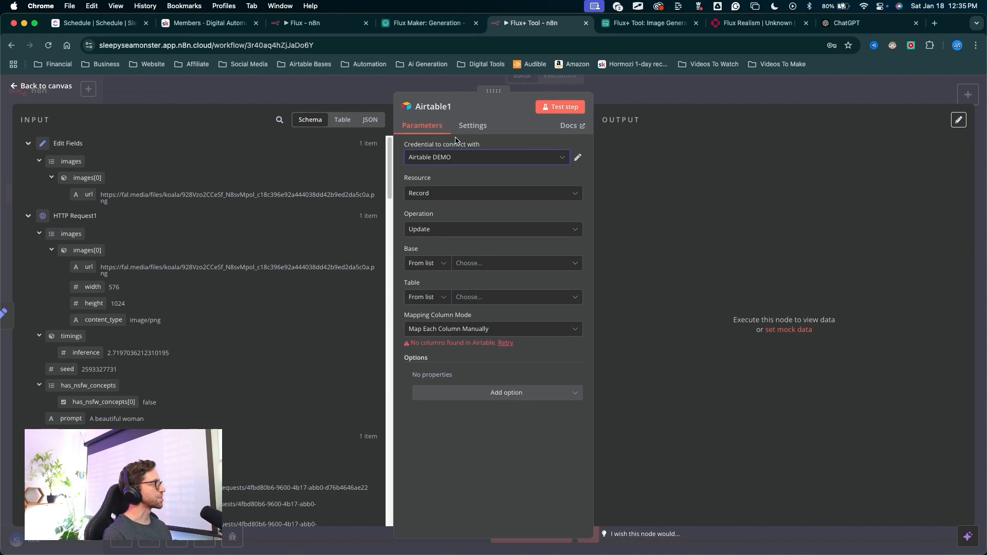
{"action": "mouse_move", "coordinate": [322, 138]}
{"action": "left_mouse_down"}
{"action": "mouse_move", "coordinate": [390, 170]}
{"action": "mouse_move", "coordinate": [400, 232]}
{"action": "mouse_move", "coordinate": [457, 263]}
{"action": "left_mouse_up"}
{"action": "left_click", "coordinate": [459, 263]}
{"action": "left_click", "coordinate": [453, 307]}
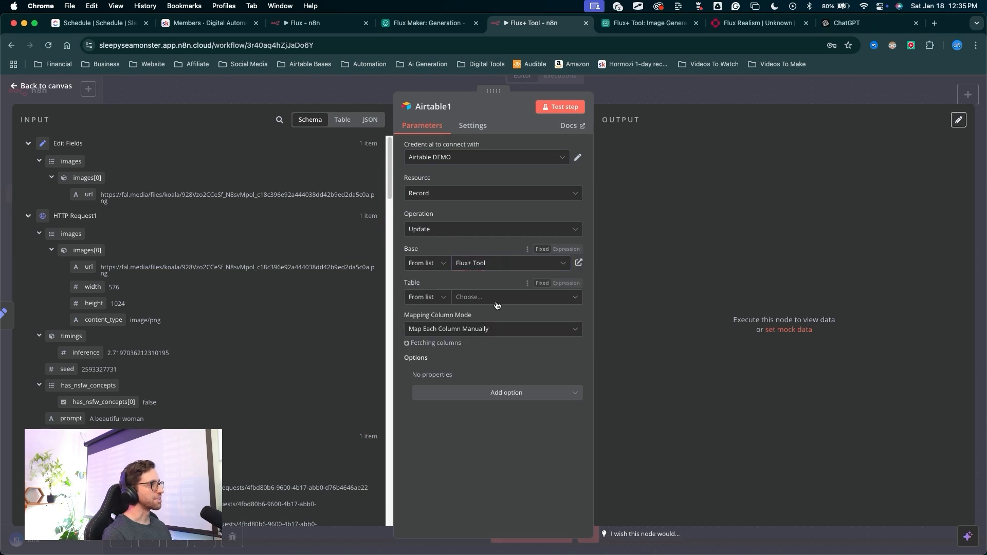
{"action": "left_click", "coordinate": [494, 297]}
{"action": "left_click", "coordinate": [442, 342]}
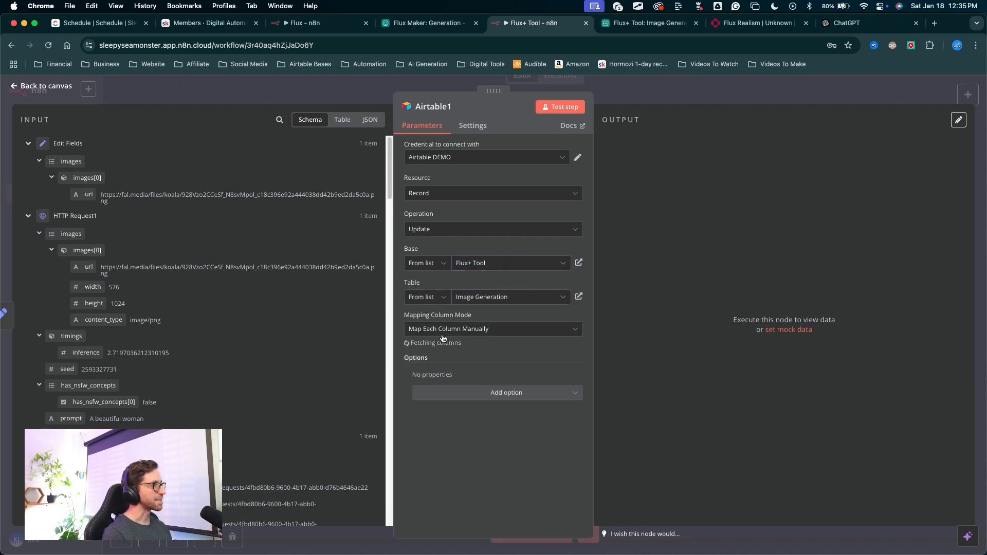
Step: Set the matching id to {{ $('Airtable').item.json.id }} and remove the Prompt column from the values to update
{"action": "scroll", "coordinate": [502, 178], "scroll_direction": "down", "scroll_amount": 3}
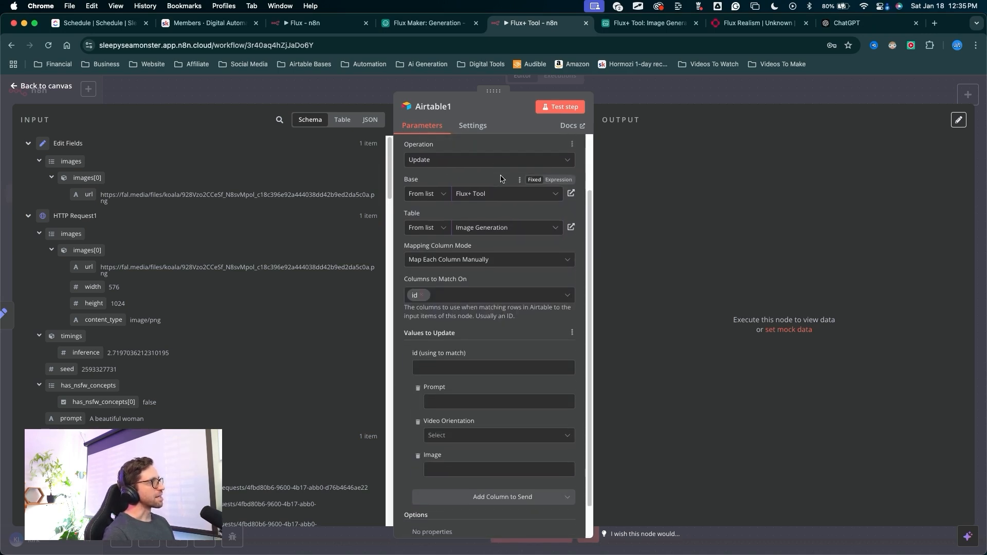
{"action": "scroll", "coordinate": [502, 178], "scroll_direction": "down", "scroll_amount": 1}
{"action": "left_click_drag", "start_coordinate": [491, 159], "coordinate": [420, 271]}
{"action": "left_click_drag", "start_coordinate": [492, 159], "coordinate": [431, 350]}
{"action": "scroll", "coordinate": [238, 275], "scroll_direction": "down", "scroll_amount": 15}
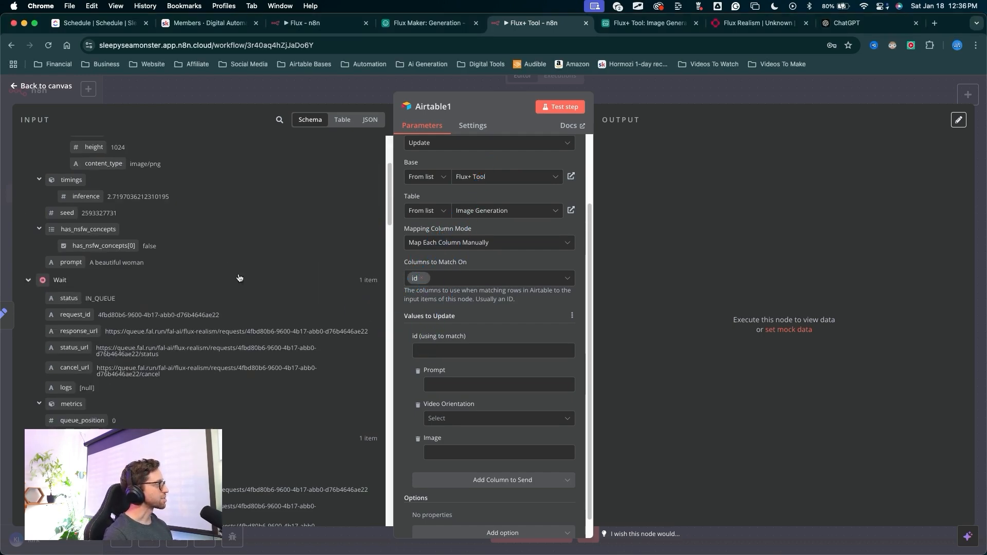
{"action": "left_click_drag", "start_coordinate": [249, 140], "coordinate": [116, 173]}
{"action": "mouse_move", "coordinate": [236, 178]}
{"action": "left_mouse_down"}
{"action": "mouse_move", "coordinate": [66, 218]}
{"action": "mouse_move", "coordinate": [488, 351]}
{"action": "left_mouse_up"}
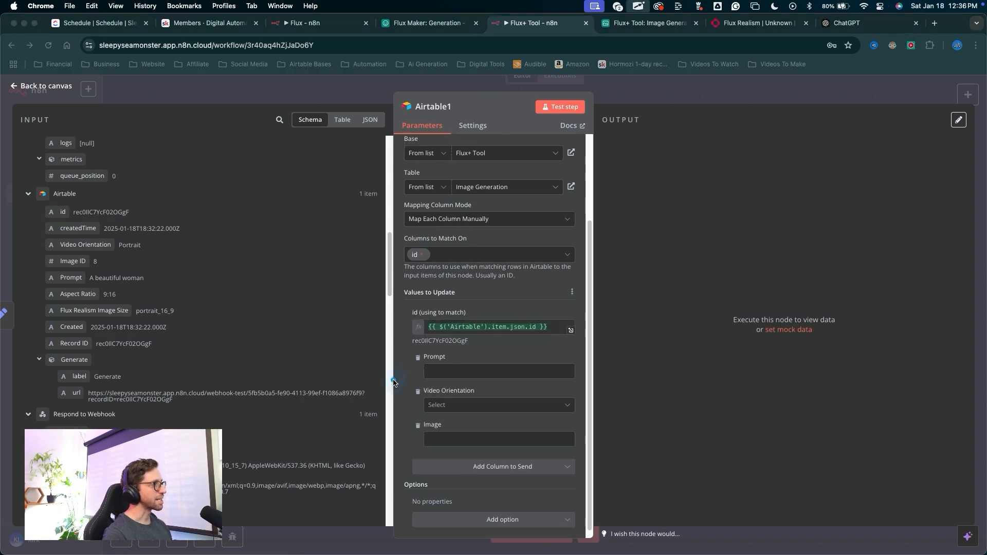
{"action": "left_click", "coordinate": [418, 359]}
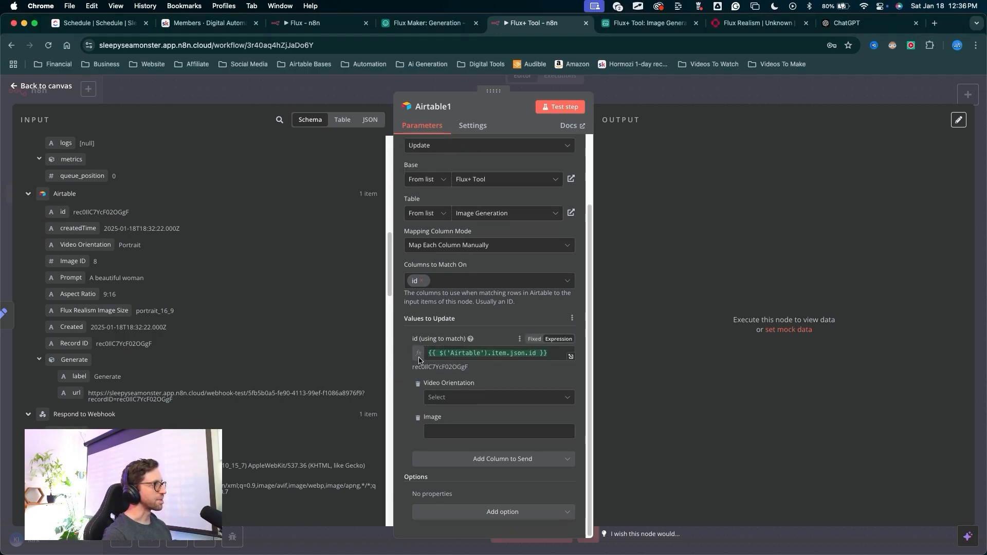
Step: Remove the Video Orientation column from the values to update and map the Edit Fields images array to Image as {{ $json.images }}
{"action": "left_click", "coordinate": [418, 384]}
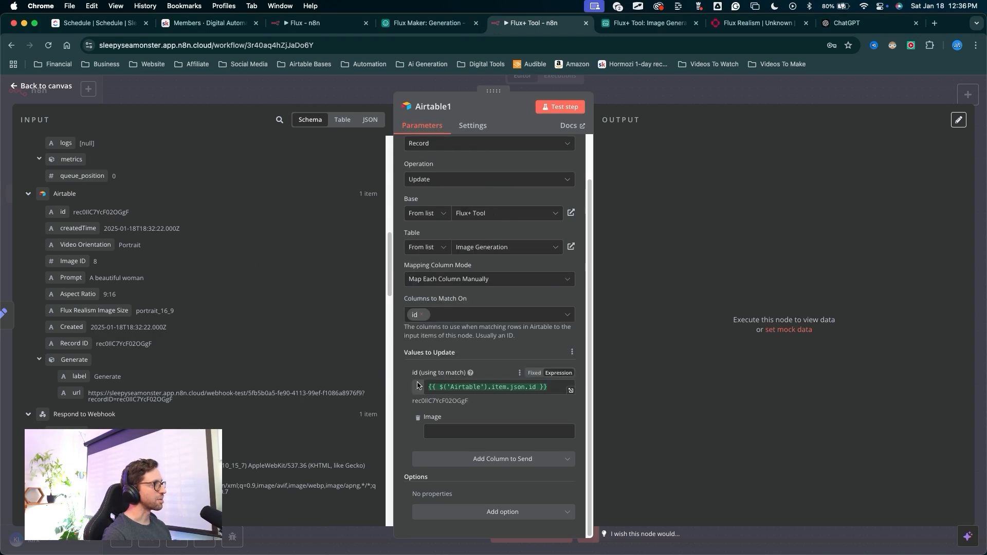
{"action": "left_click_drag", "start_coordinate": [399, 399], "coordinate": [422, 423]}
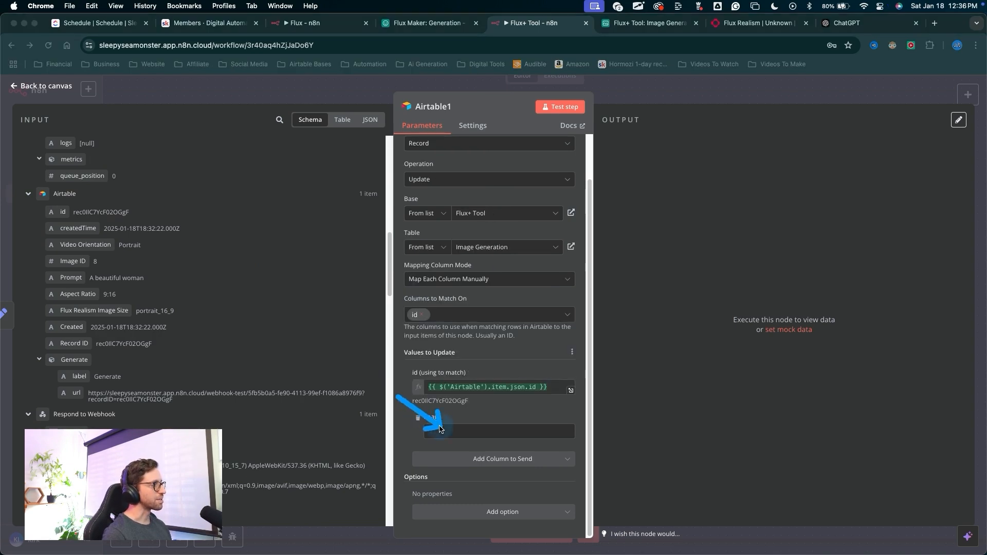
{"action": "key", "text": "Escape"}
{"action": "left_click_drag", "start_coordinate": [395, 468], "coordinate": [436, 431]}
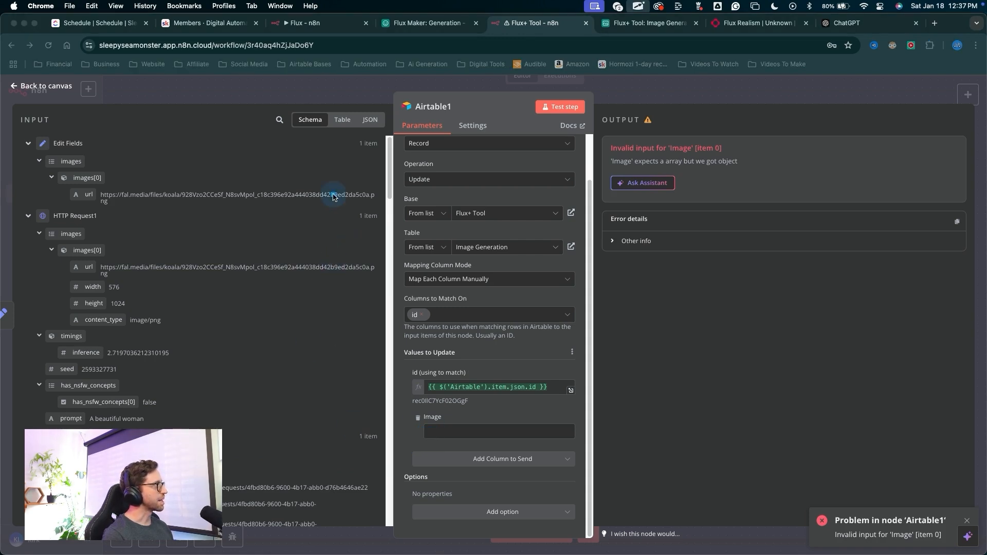
{"action": "mouse_move", "coordinate": [337, 148]}
{"action": "left_mouse_down"}
{"action": "mouse_move", "coordinate": [110, 131]}
{"action": "mouse_move", "coordinate": [97, 141]}
{"action": "mouse_move", "coordinate": [99, 99]}
{"action": "mouse_move", "coordinate": [83, 165]}
{"action": "left_mouse_up"}
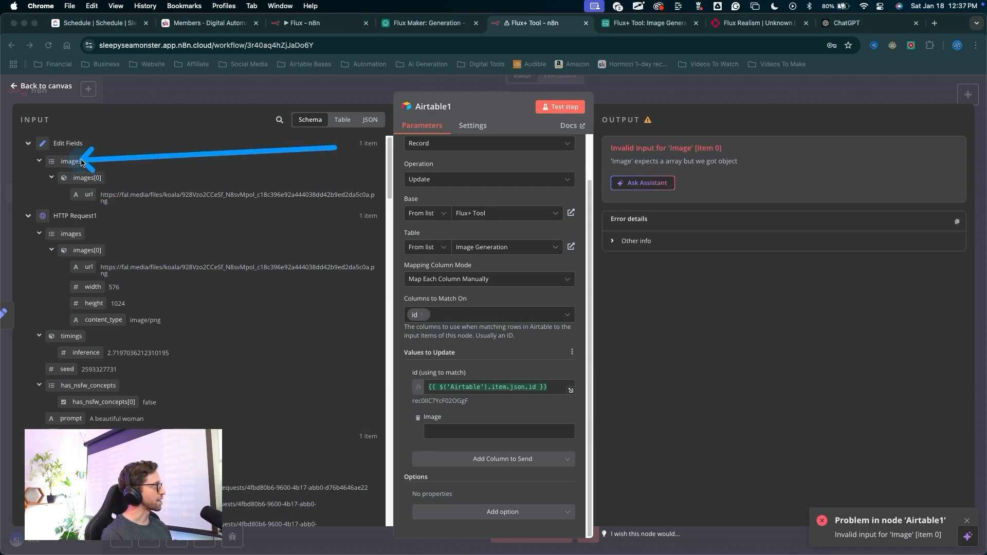
{"action": "key", "text": "Escape"}
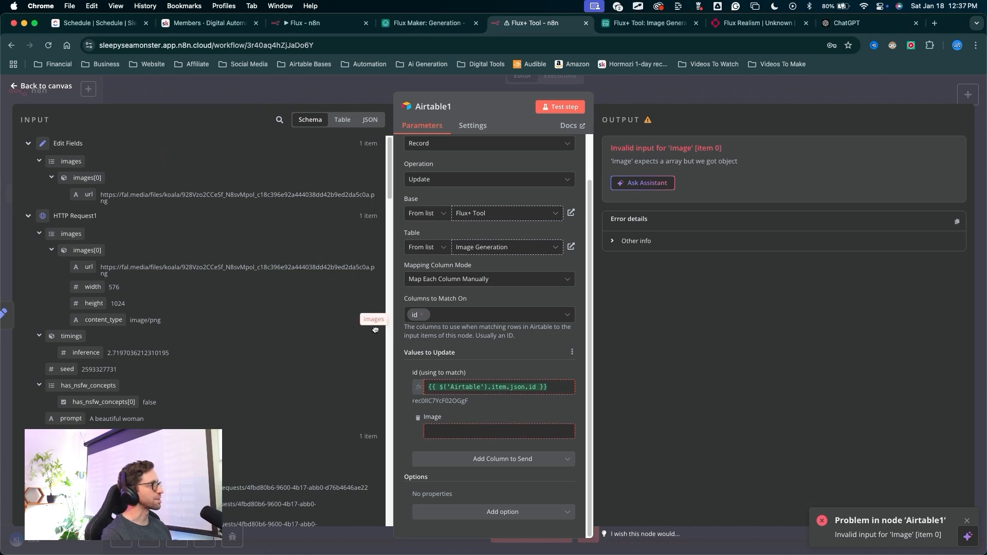
{"action": "left_click_drag", "start_coordinate": [408, 399], "coordinate": [431, 427]}
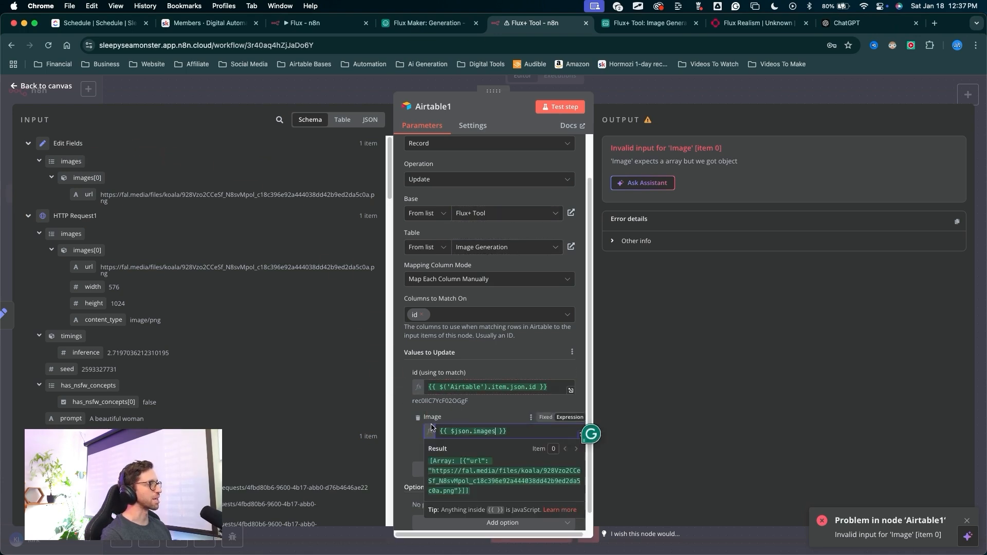
Step: Test the Airtable update step and check the Image field of the record in Airtable's Image Generation table
{"action": "left_click_drag", "start_coordinate": [554, 297], "coordinate": [569, 127]}
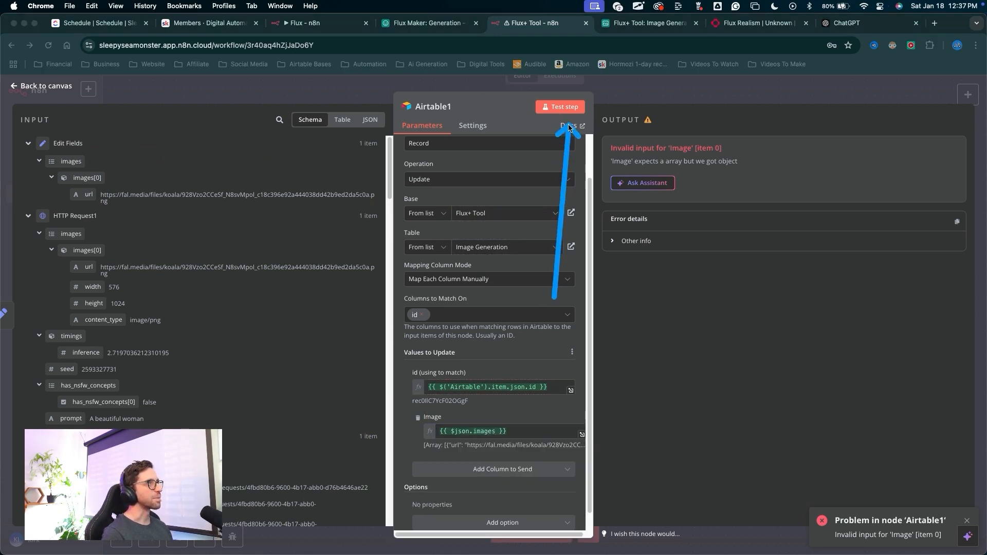
{"action": "left_click", "coordinate": [567, 110]}
{"action": "mouse_move", "coordinate": [612, 473]}
{"action": "left_mouse_down"}
{"action": "mouse_move", "coordinate": [624, 102]}
{"action": "mouse_move", "coordinate": [760, 519]}
{"action": "mouse_move", "coordinate": [768, 487]}
{"action": "left_mouse_up"}
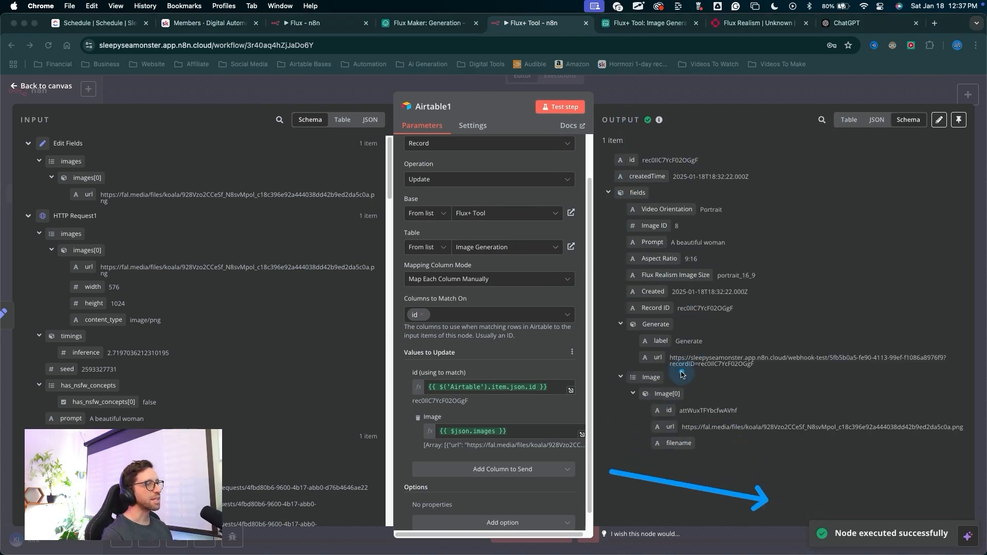
{"action": "left_click", "coordinate": [651, 23]}
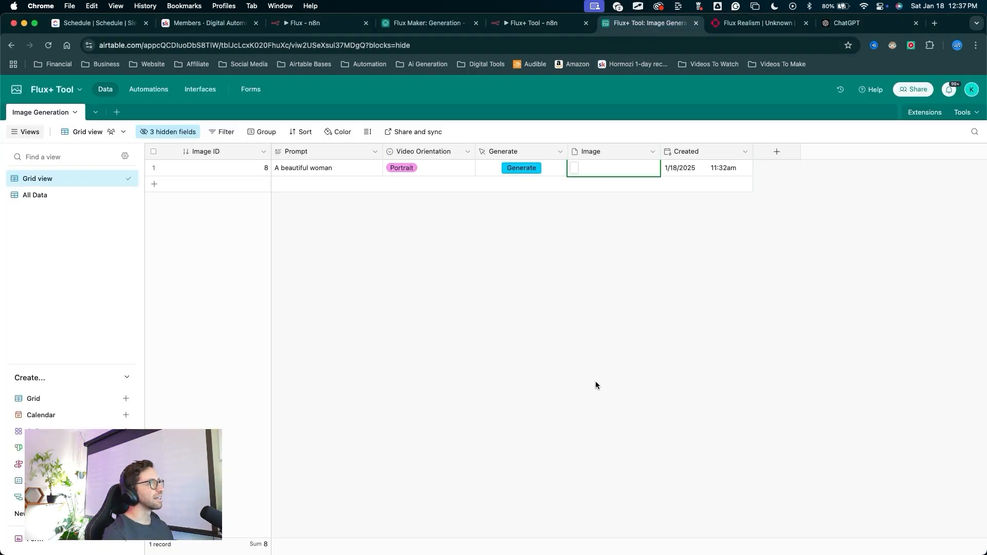
{"action": "mouse_move", "coordinate": [592, 412]}
{"action": "left_mouse_down"}
{"action": "mouse_move", "coordinate": [600, 254]}
{"action": "mouse_move", "coordinate": [577, 185]}
{"action": "left_mouse_up"}
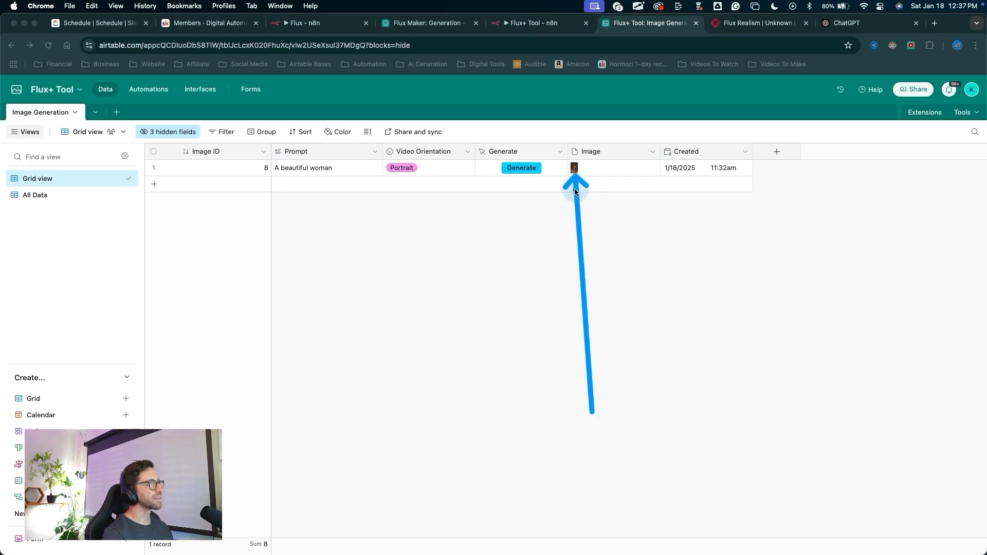
{"action": "mouse_move", "coordinate": [582, 331]}
{"action": "left_mouse_down"}
{"action": "mouse_move", "coordinate": [578, 177]}
{"action": "mouse_move", "coordinate": [546, 203]}
{"action": "mouse_move", "coordinate": [369, 221]}
{"action": "mouse_move", "coordinate": [205, 194]}
{"action": "mouse_move", "coordinate": [514, 198]}
{"action": "mouse_move", "coordinate": [458, 193]}
{"action": "left_mouse_up"}
{"action": "mouse_move", "coordinate": [746, 157]}
{"action": "left_mouse_down"}
{"action": "mouse_move", "coordinate": [646, 204]}
{"action": "mouse_move", "coordinate": [297, 214]}
{"action": "mouse_move", "coordinate": [31, 177]}
{"action": "left_mouse_up"}
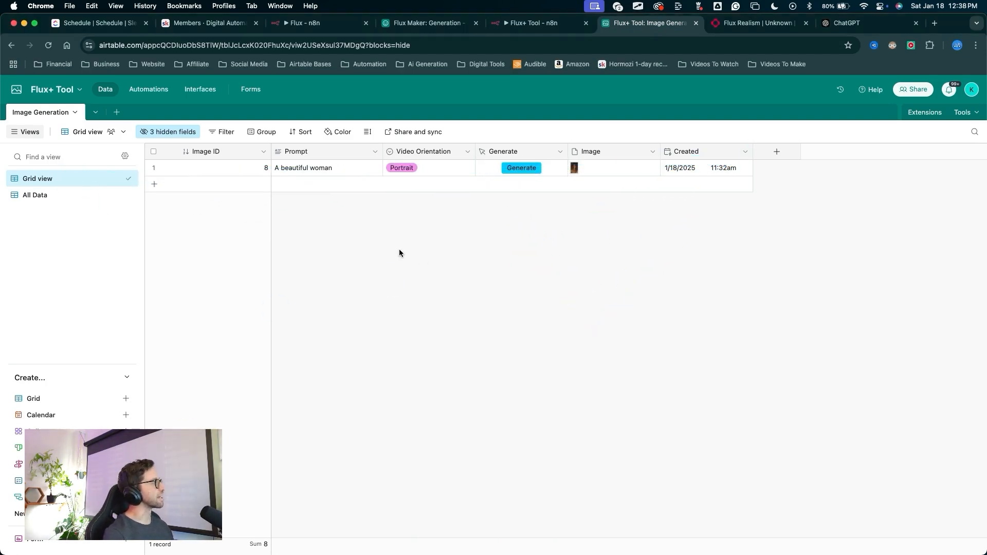
Step: Set the grid view's row height to Tall
{"action": "mouse_move", "coordinate": [378, 280]}
{"action": "left_mouse_down"}
{"action": "mouse_move", "coordinate": [363, 188]}
{"action": "mouse_move", "coordinate": [203, 223]}
{"action": "mouse_move", "coordinate": [88, 288]}
{"action": "mouse_move", "coordinate": [31, 193]}
{"action": "mouse_move", "coordinate": [115, 315]}
{"action": "mouse_move", "coordinate": [370, 247]}
{"action": "mouse_move", "coordinate": [369, 136]}
{"action": "left_mouse_up"}
{"action": "left_click", "coordinate": [368, 132]}
{"action": "left_click", "coordinate": [385, 197]}
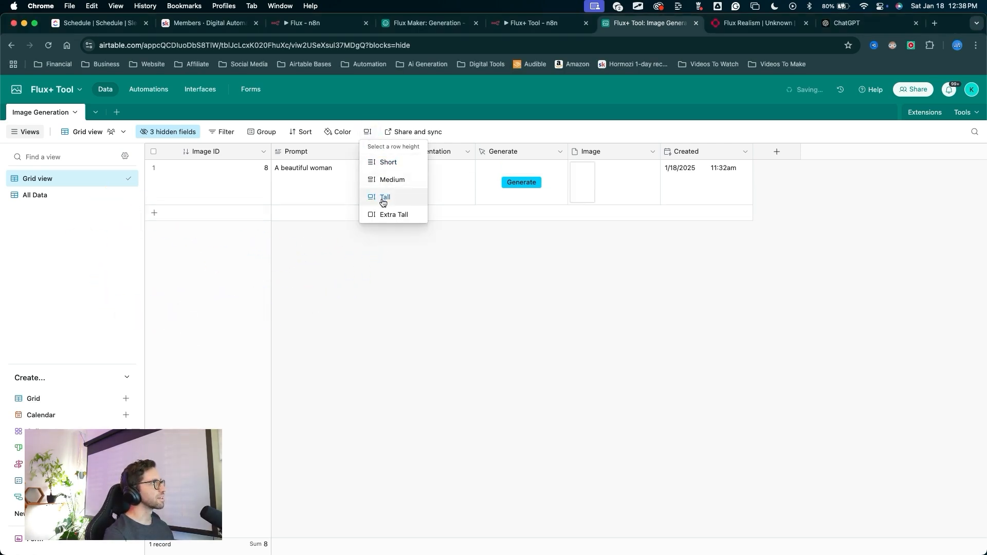
{"action": "left_click", "coordinate": [443, 288]}
{"action": "mouse_move", "coordinate": [540, 367]}
{"action": "left_mouse_down"}
{"action": "mouse_move", "coordinate": [578, 213]}
{"action": "mouse_move", "coordinate": [600, 227]}
{"action": "mouse_move", "coordinate": [507, 182]}
{"action": "mouse_move", "coordinate": [297, 189]}
{"action": "mouse_move", "coordinate": [535, 181]}
{"action": "left_mouse_up"}
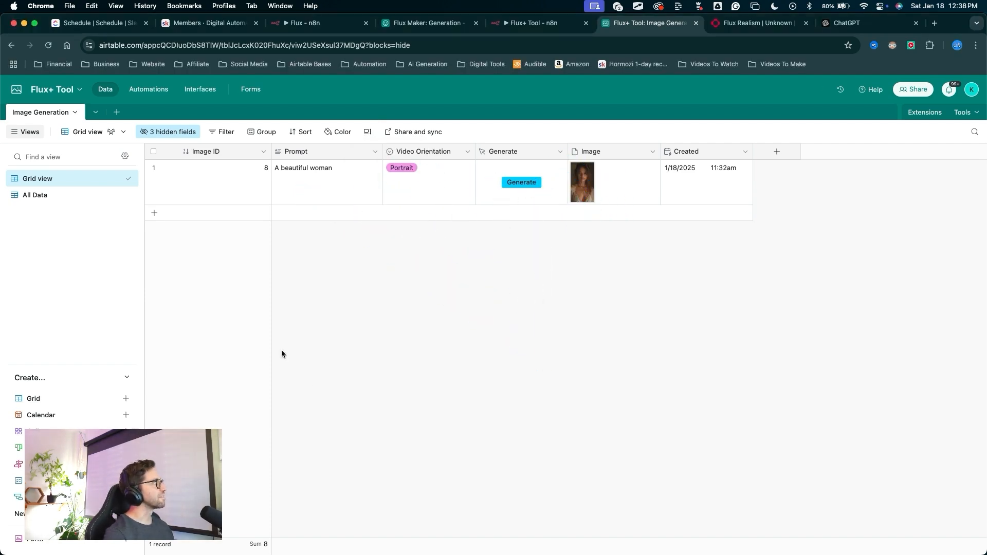
Step: Add a record with the prompt "a man holding a sword" and the Landscape video orientation
{"action": "left_click_drag", "start_coordinate": [281, 354], "coordinate": [171, 220]}
{"action": "left_click", "coordinate": [154, 212]}
{"action": "left_click", "coordinate": [272, 231]}
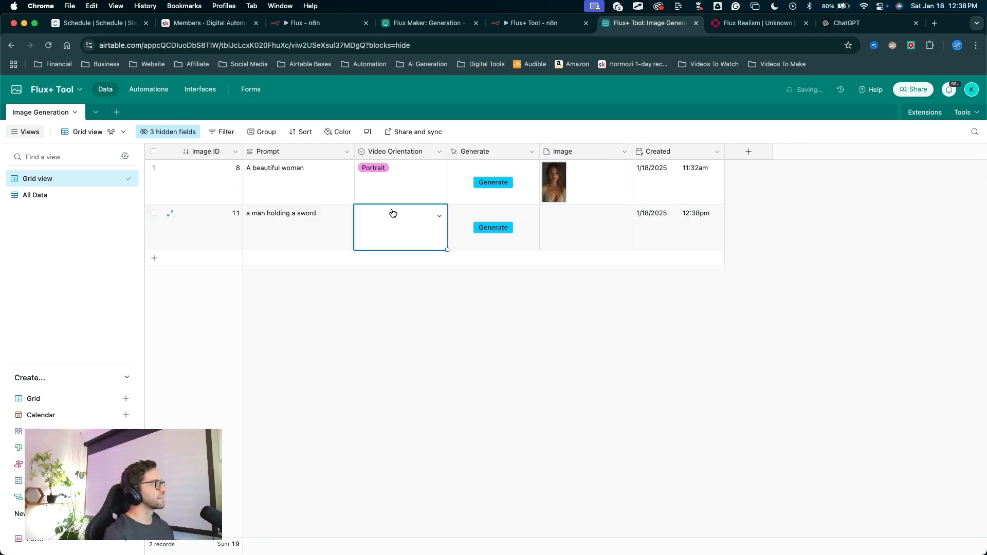
{"action": "double_click", "coordinate": [392, 214]}
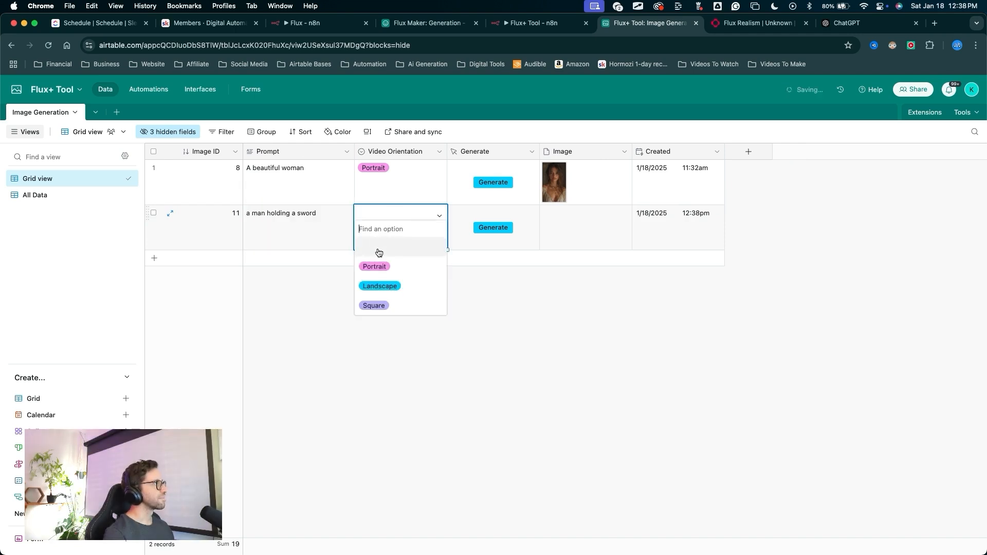
{"action": "left_click", "coordinate": [379, 286]}
{"action": "mouse_move", "coordinate": [481, 445]}
{"action": "left_mouse_down"}
{"action": "mouse_move", "coordinate": [507, 297]}
{"action": "mouse_move", "coordinate": [498, 239]}
{"action": "left_mouse_up"}
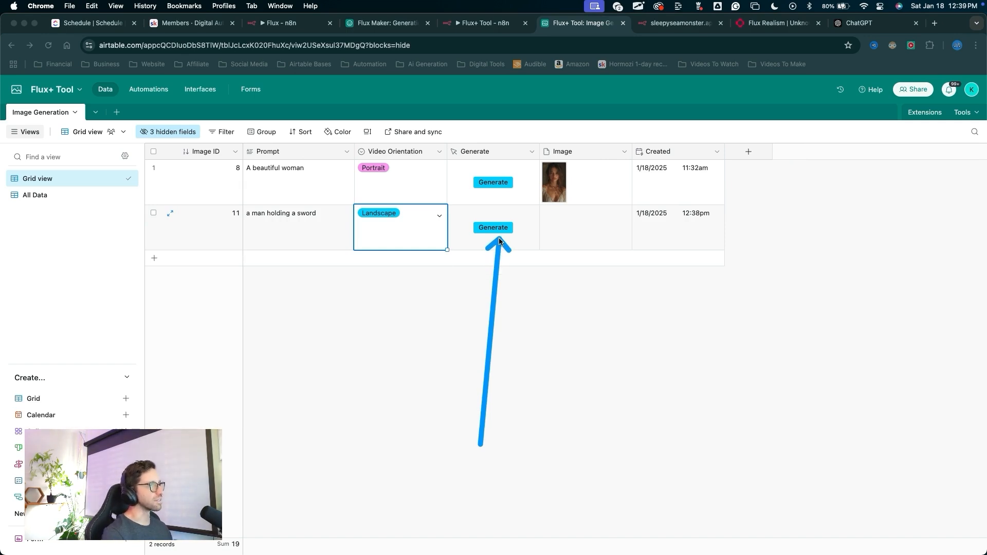
{"action": "left_click_drag", "start_coordinate": [492, 364], "coordinate": [498, 236]}
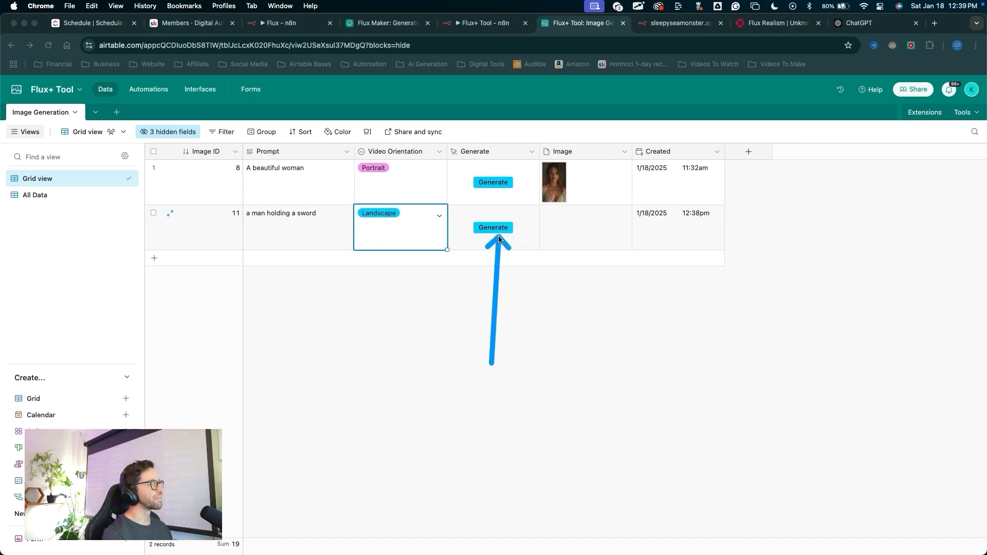
Step: Switch to the Flux+ Tool workflow in n8n and copy the Webhook node's production URL, returning to the canvas
{"action": "left_click", "coordinate": [506, 25]}
{"action": "left_click_drag", "start_coordinate": [636, 345], "coordinate": [649, 93]}
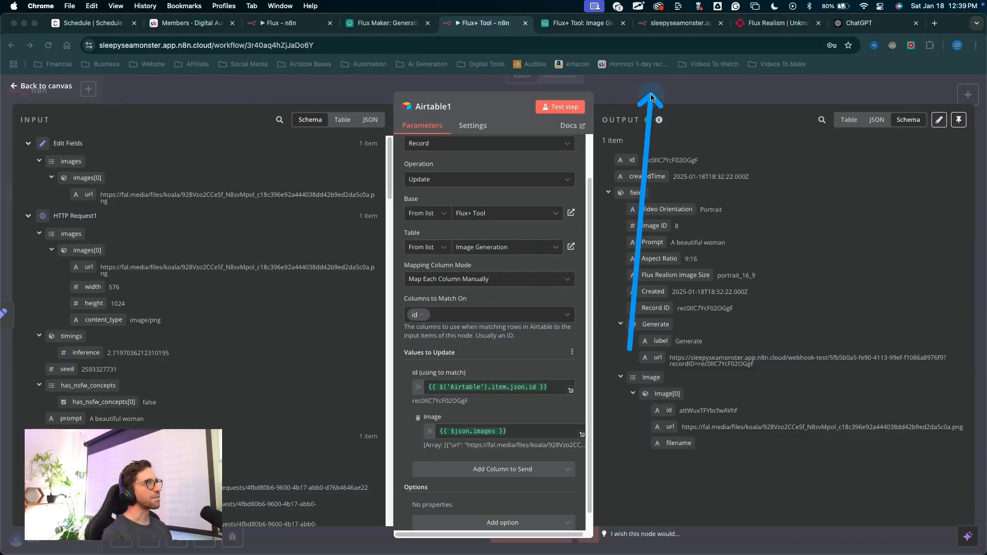
{"action": "left_click", "coordinate": [650, 94]}
{"action": "scroll", "coordinate": [566, 199], "scroll_direction": "left", "scroll_amount": 10}
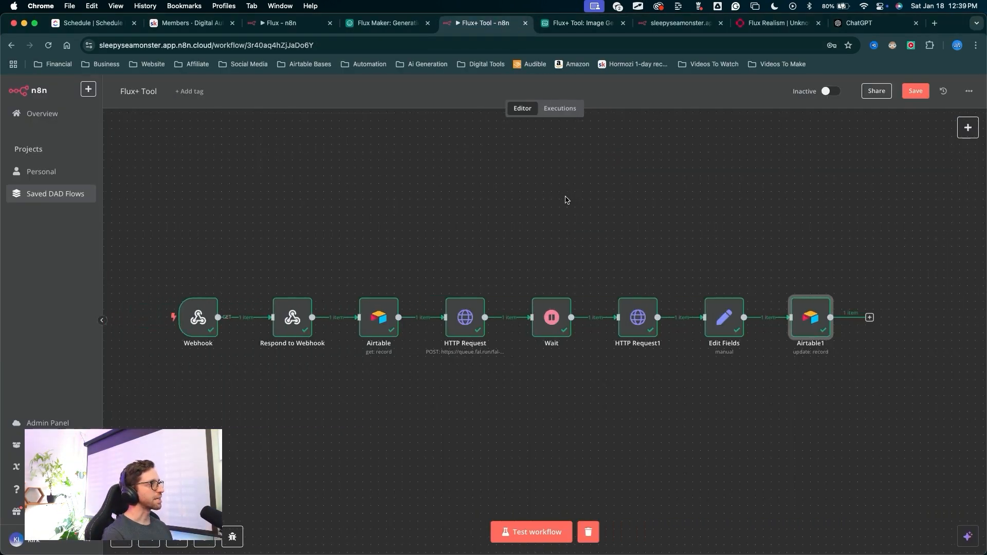
{"action": "mouse_move", "coordinate": [394, 181]}
{"action": "left_mouse_down"}
{"action": "mouse_move", "coordinate": [366, 299]}
{"action": "mouse_move", "coordinate": [317, 204]}
{"action": "left_mouse_up"}
{"action": "double_click", "coordinate": [360, 311]}
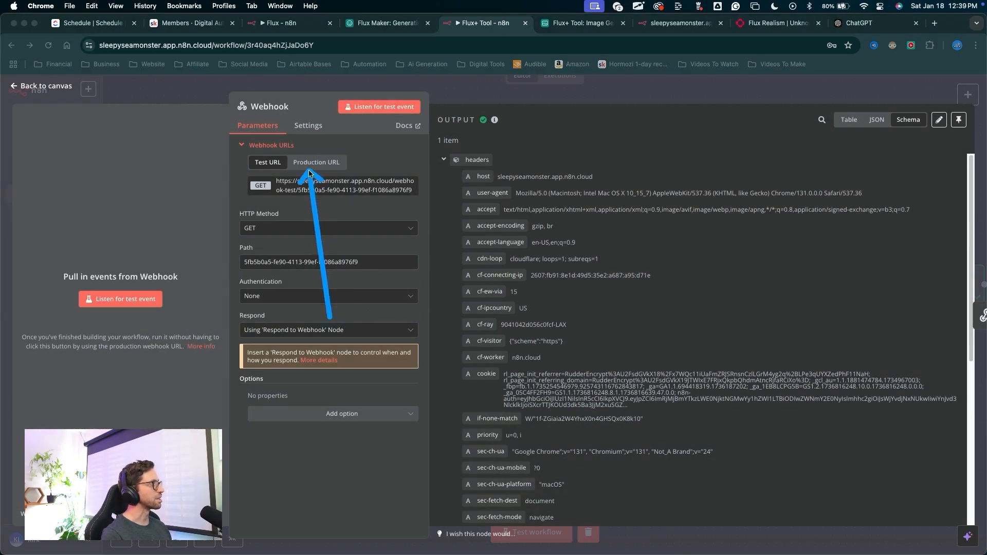
{"action": "left_click", "coordinate": [316, 162]}
{"action": "left_click", "coordinate": [312, 186]}
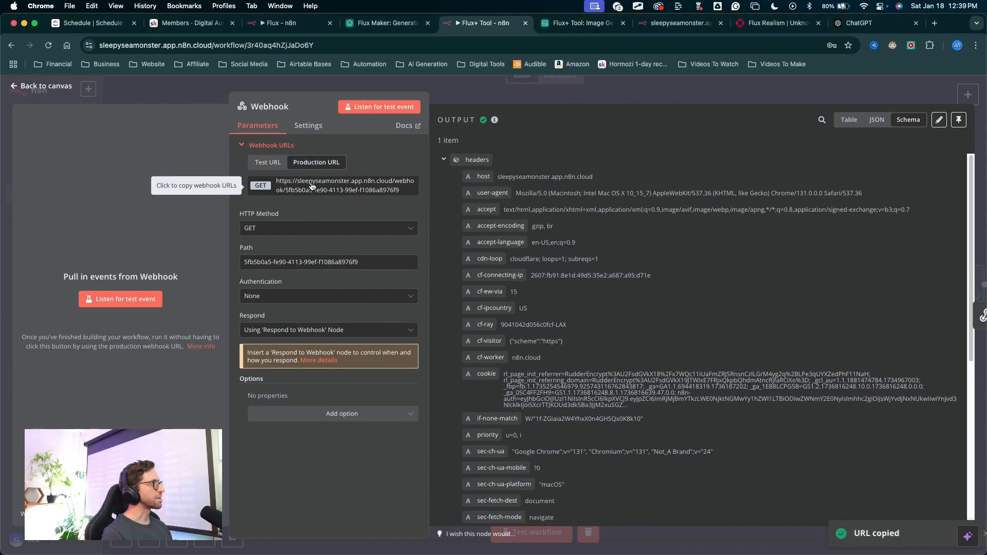
{"action": "left_click_drag", "start_coordinate": [543, 272], "coordinate": [602, 101]}
{"action": "left_click", "coordinate": [613, 97]}
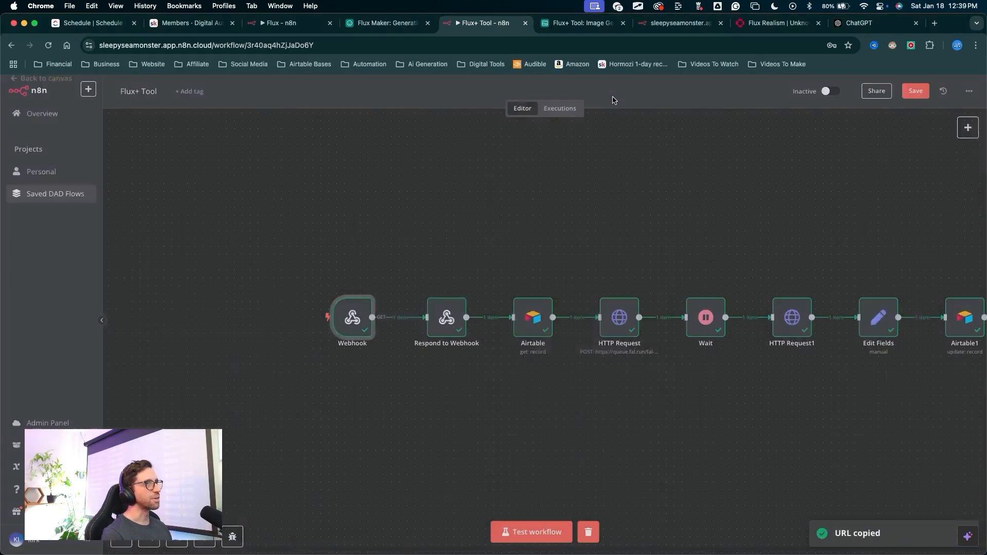
Step: Save the Flux+ Tool workflow and switch it to active
{"action": "mouse_move", "coordinate": [812, 240]}
{"action": "left_mouse_down"}
{"action": "mouse_move", "coordinate": [919, 96]}
{"action": "mouse_move", "coordinate": [815, 226]}
{"action": "mouse_move", "coordinate": [828, 99]}
{"action": "left_mouse_up"}
{"action": "left_click", "coordinate": [919, 96]}
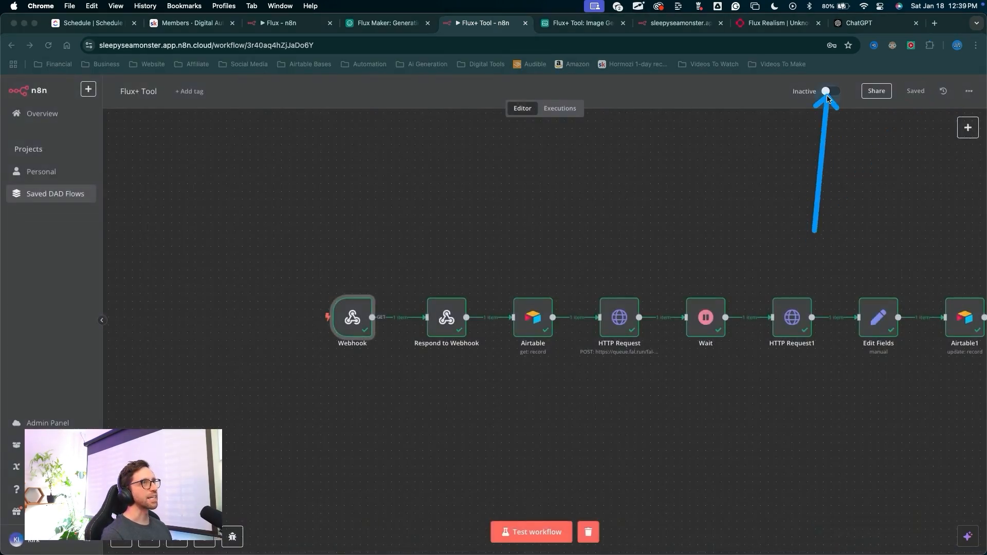
{"action": "left_click", "coordinate": [832, 97]}
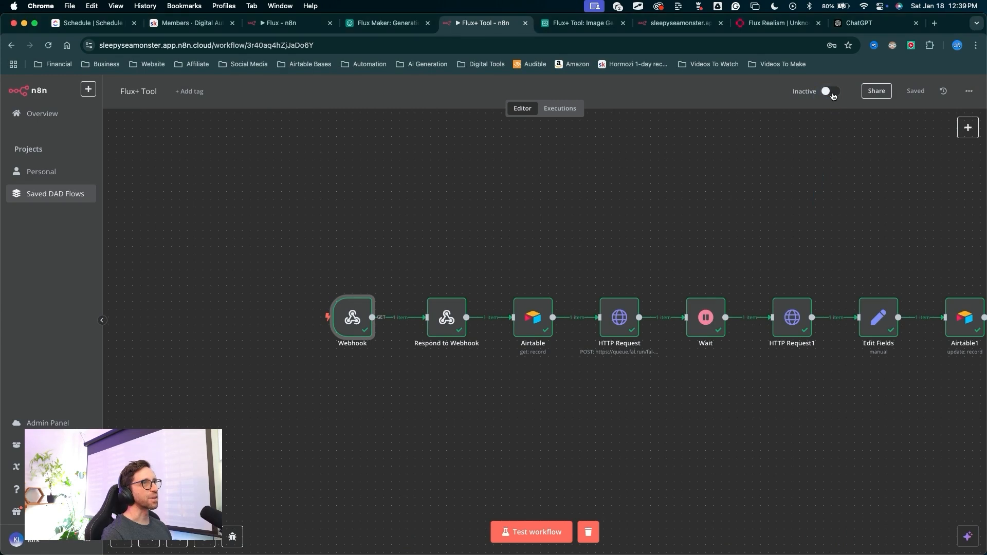
Step: In Airtable, replace the test webhook address in the Generate button's URL formula with the copied production URL, keeping the recordID parameter, and save the field
{"action": "left_click", "coordinate": [585, 23]}
{"action": "mouse_move", "coordinate": [487, 443]}
{"action": "left_mouse_down"}
{"action": "mouse_move", "coordinate": [498, 248]}
{"action": "mouse_move", "coordinate": [480, 149]}
{"action": "left_mouse_up"}
{"action": "left_click", "coordinate": [482, 153]}
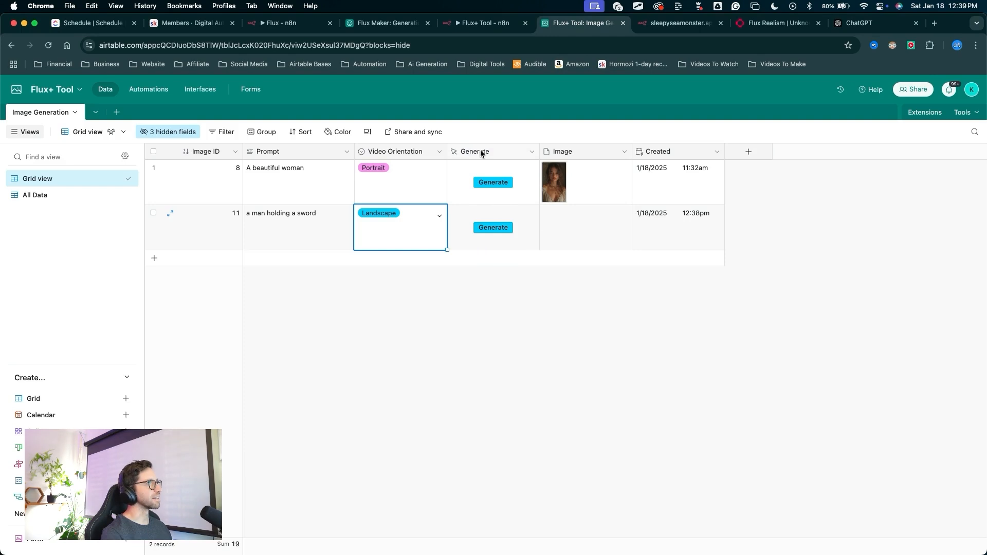
{"action": "double_click", "coordinate": [482, 153]}
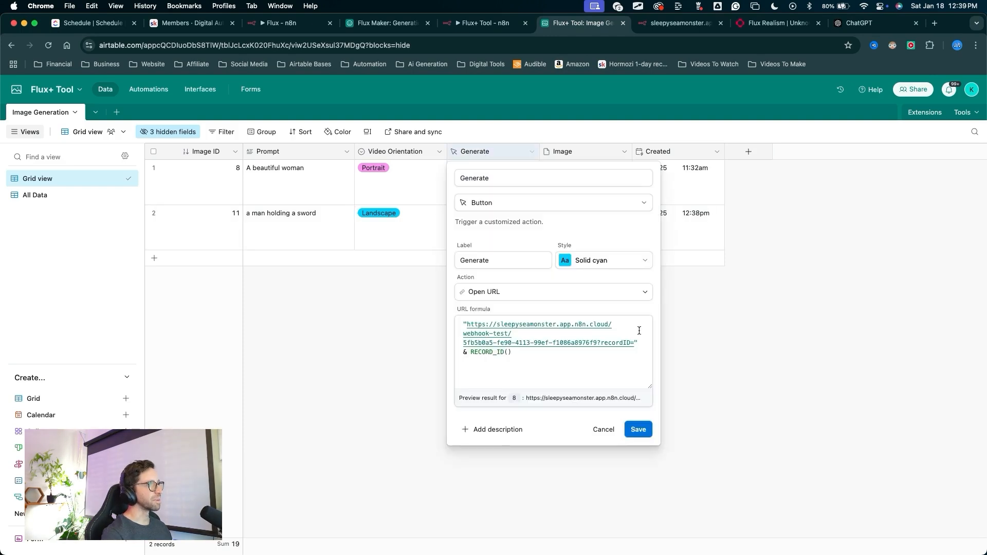
{"action": "left_click", "coordinate": [591, 342]}
{"action": "left_click_drag", "start_coordinate": [579, 343], "coordinate": [469, 325]}
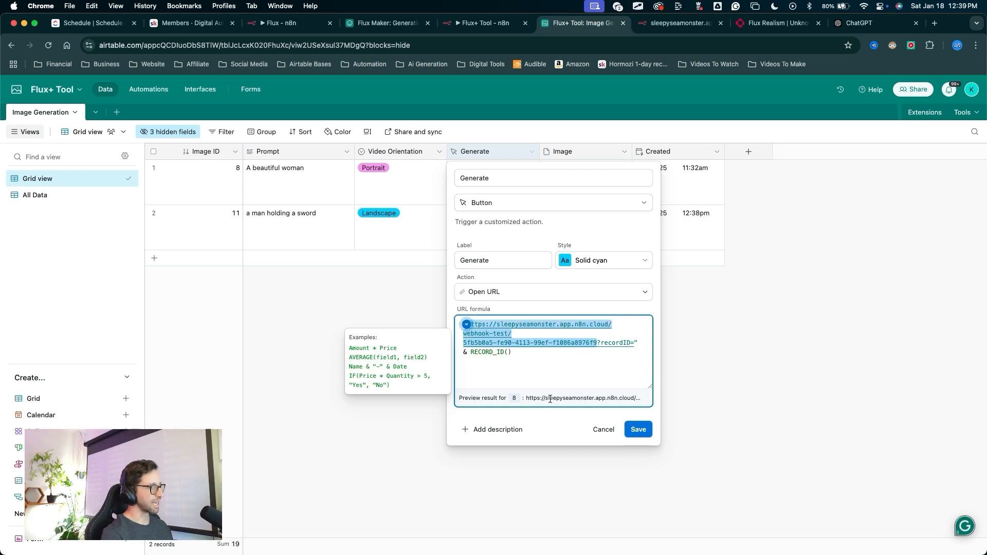
{"action": "key", "text": "super+v"}
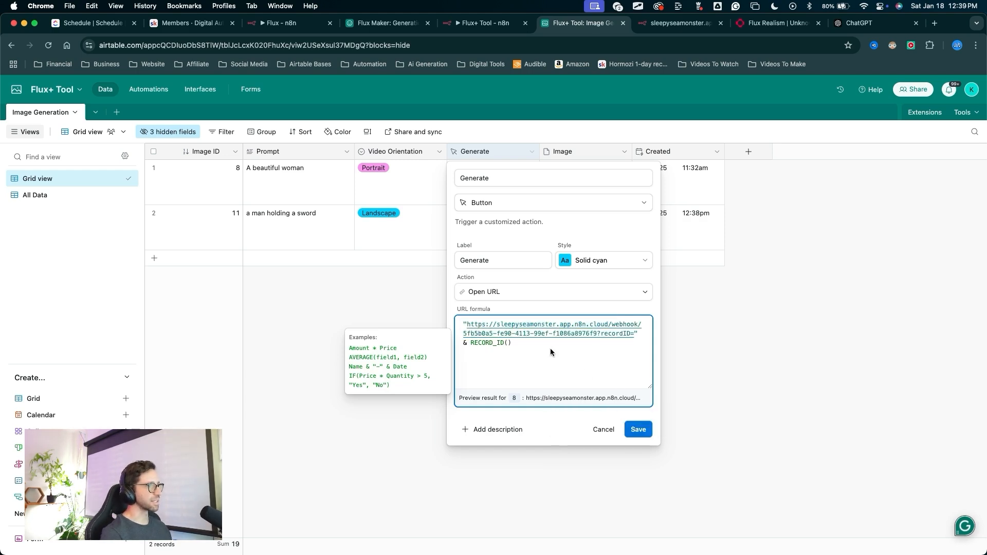
{"action": "key", "text": "ctrl+shift+a"}
{"action": "left_click_drag", "start_coordinate": [582, 377], "coordinate": [574, 370]}
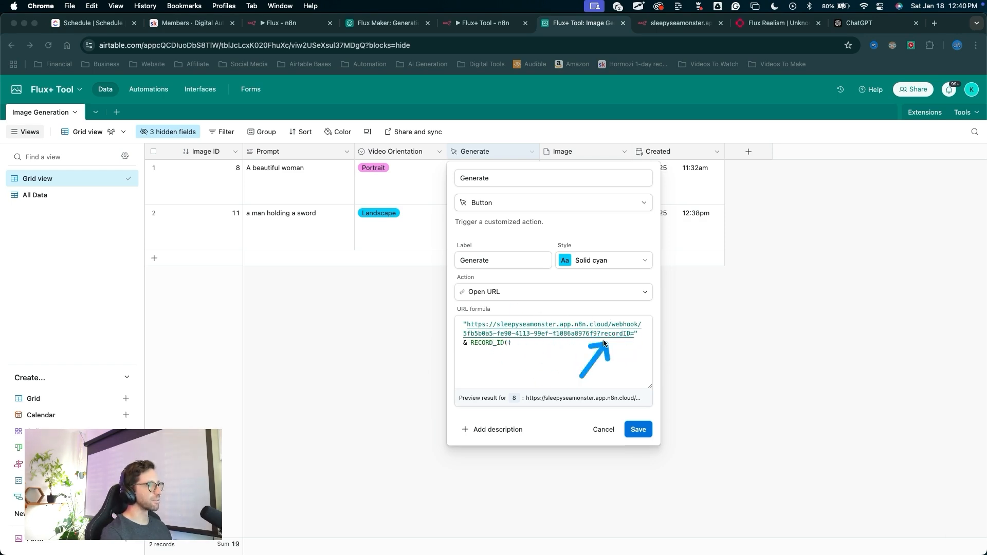
{"action": "key", "text": "Escape"}
{"action": "left_click", "coordinate": [638, 430]}
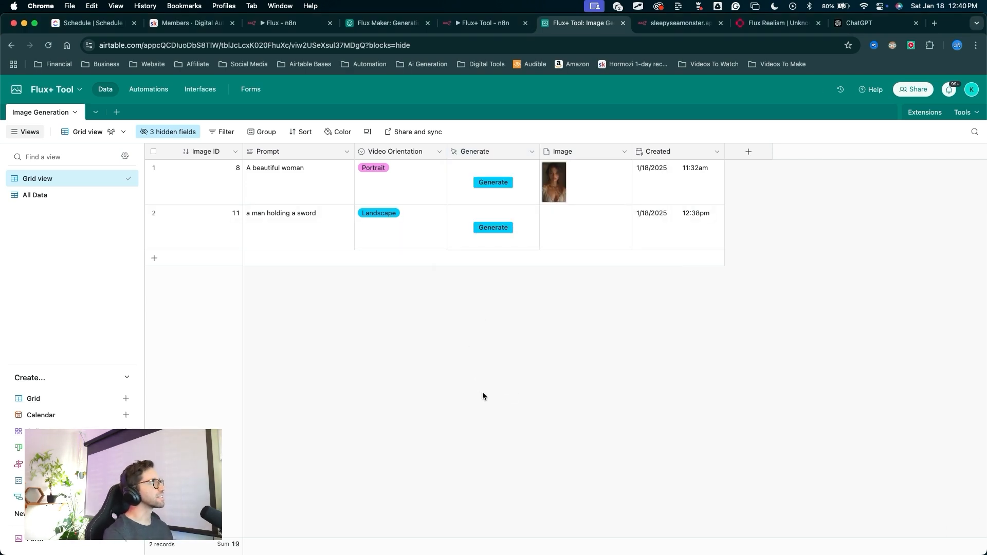
Step: Trigger image generation for the "a man holding a sword" record
{"action": "left_click_drag", "start_coordinate": [493, 426], "coordinate": [499, 267]}
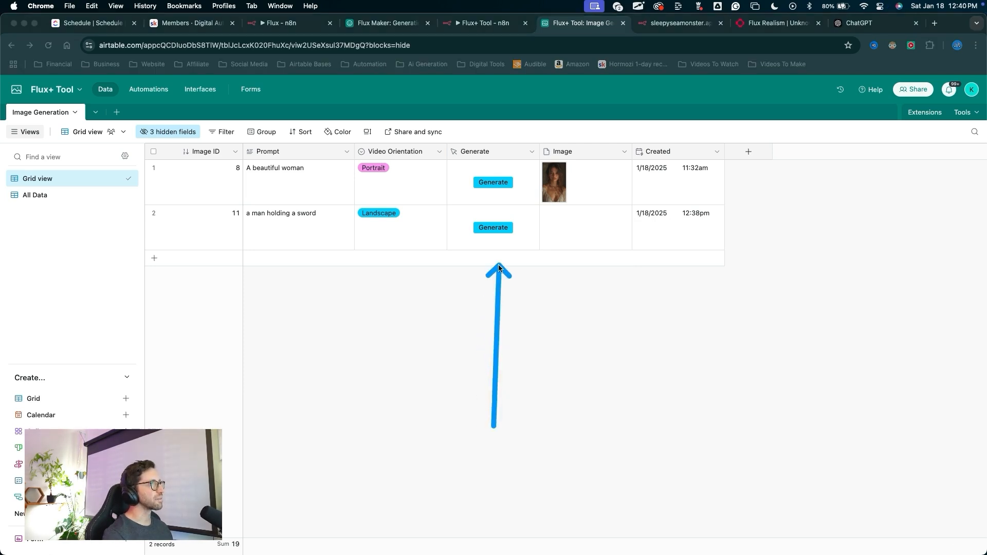
{"action": "key", "text": "Escape"}
{"action": "left_click", "coordinate": [497, 228]}
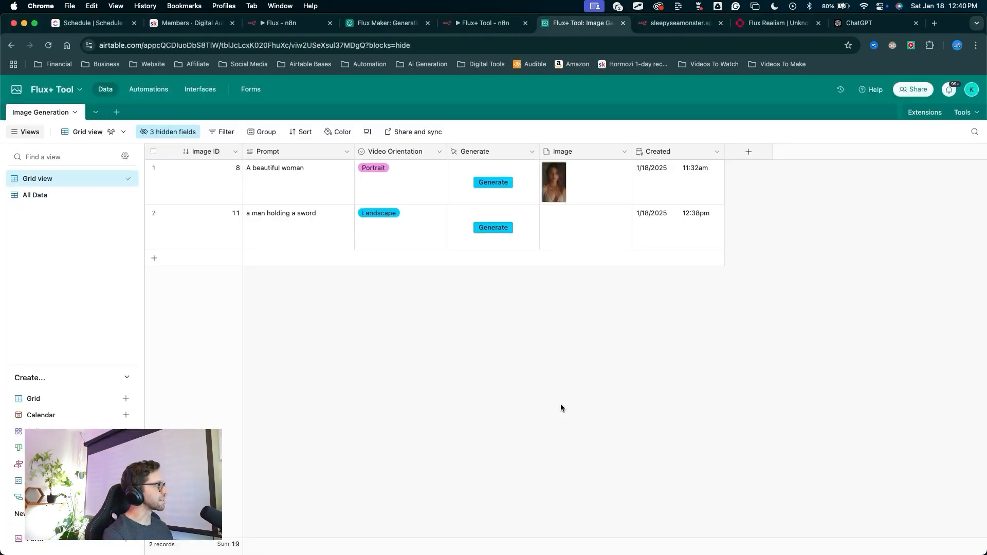
{"action": "mouse_move", "coordinate": [571, 427]}
{"action": "left_mouse_down"}
{"action": "mouse_move", "coordinate": [581, 247]}
{"action": "mouse_move", "coordinate": [556, 242]}
{"action": "mouse_move", "coordinate": [586, 221]}
{"action": "mouse_move", "coordinate": [606, 235]}
{"action": "mouse_move", "coordinate": [578, 251]}
{"action": "mouse_move", "coordinate": [569, 241]}
{"action": "left_mouse_up"}
{"action": "key", "text": "Escape"}
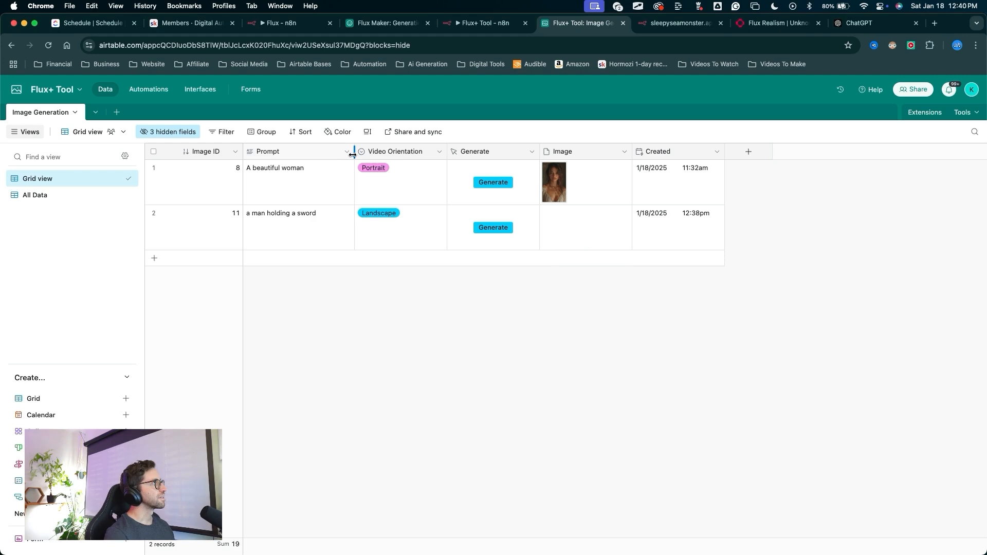
Step: Widen the Prompt column and narrow the Image ID, Video Orientation and Generate columns
{"action": "left_click_drag", "start_coordinate": [352, 155], "coordinate": [394, 154]}
{"action": "left_click_drag", "start_coordinate": [243, 155], "coordinate": [238, 159]}
{"action": "left_click_drag", "start_coordinate": [486, 155], "coordinate": [477, 159]}
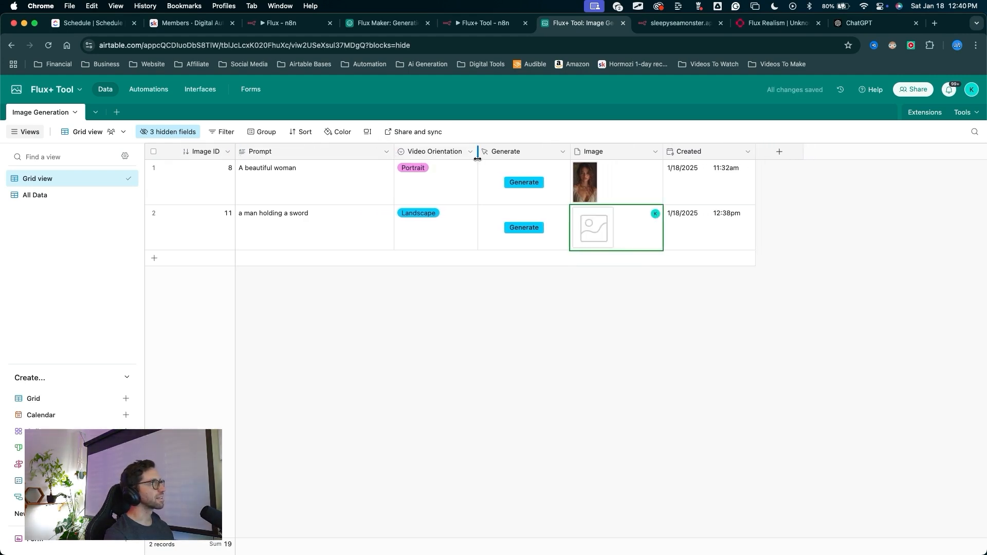
{"action": "left_click_drag", "start_coordinate": [567, 156], "coordinate": [533, 156]}
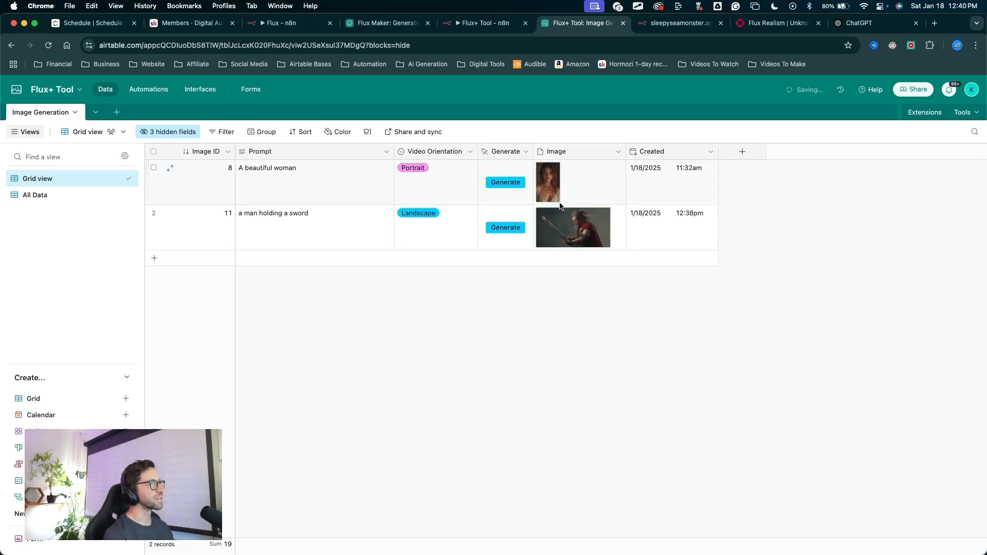
Step: View the generated image of the "a man holding a sword" record at full size and close the preview
{"action": "left_click", "coordinate": [581, 235]}
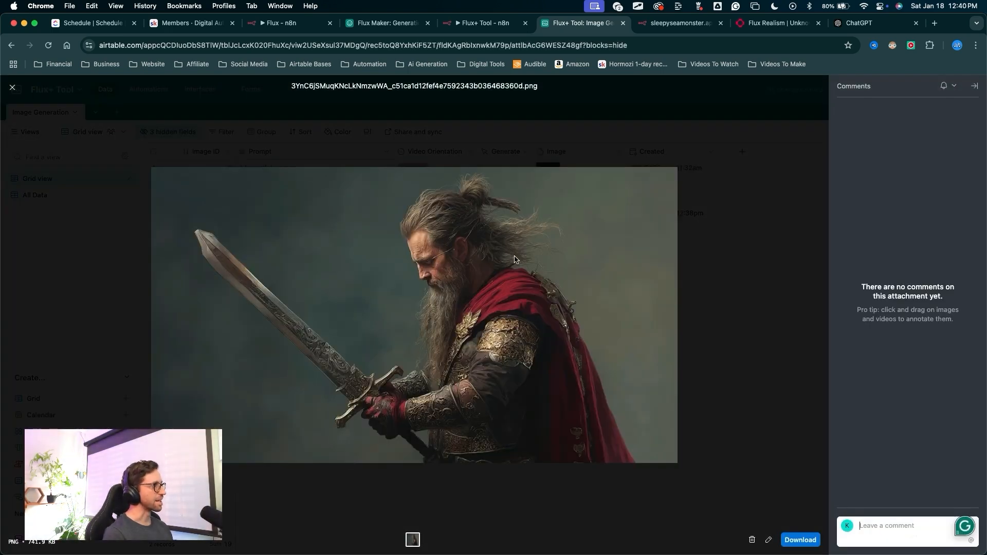
{"action": "key", "text": "Escape"}
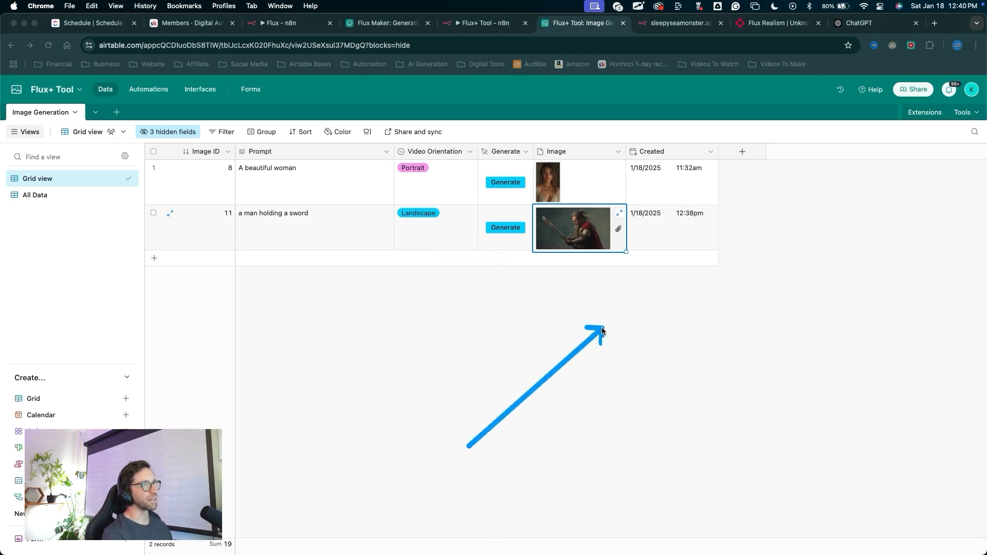
{"action": "left_click_drag", "start_coordinate": [625, 316], "coordinate": [566, 257]}
{"action": "key", "text": "Escape"}
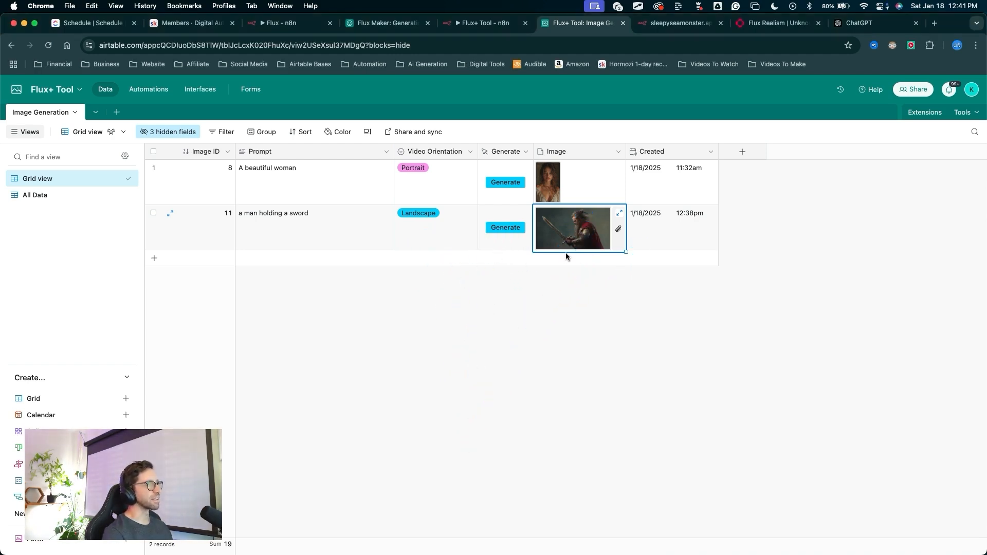
Step: Create a new Gallery view named Gallery for the Image Generation table
{"action": "mouse_move", "coordinate": [422, 401]}
{"action": "left_mouse_down"}
{"action": "mouse_move", "coordinate": [180, 291]}
{"action": "mouse_move", "coordinate": [128, 198]}
{"action": "mouse_move", "coordinate": [460, 278]}
{"action": "mouse_move", "coordinate": [164, 207]}
{"action": "mouse_move", "coordinate": [93, 335]}
{"action": "mouse_move", "coordinate": [92, 375]}
{"action": "mouse_move", "coordinate": [133, 423]}
{"action": "mouse_move", "coordinate": [129, 435]}
{"action": "left_mouse_up"}
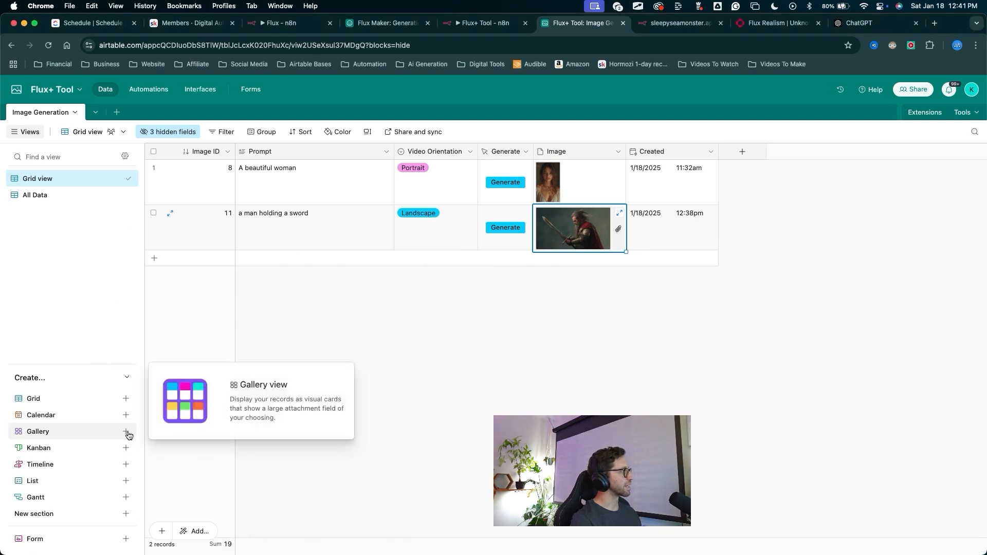
{"action": "left_click", "coordinate": [127, 432]}
{"action": "mouse_move", "coordinate": [200, 323]}
{"action": "left_mouse_down"}
{"action": "mouse_move", "coordinate": [182, 436]}
{"action": "mouse_move", "coordinate": [226, 439]}
{"action": "mouse_move", "coordinate": [296, 495]}
{"action": "left_mouse_up"}
{"action": "left_click", "coordinate": [305, 531]}
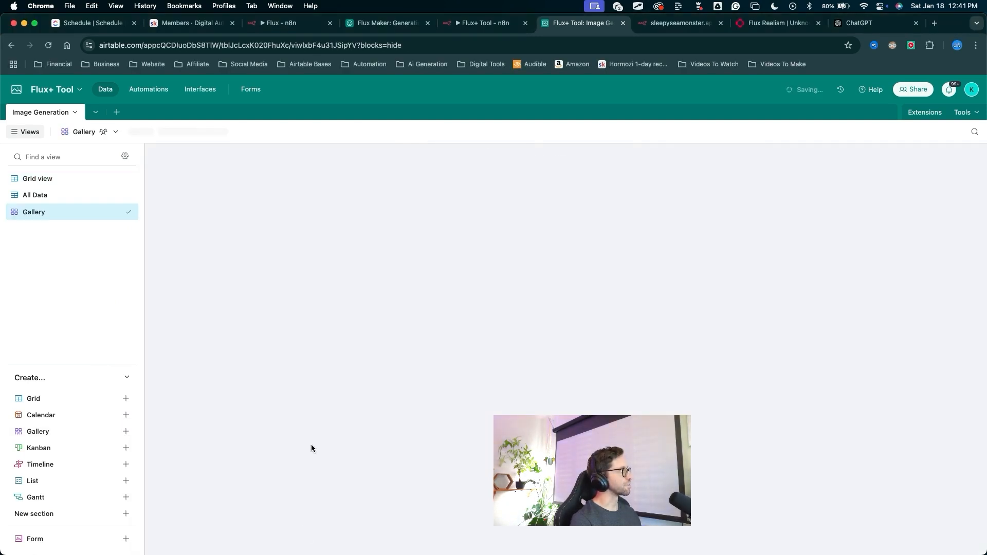
{"action": "mouse_move", "coordinate": [302, 381]}
{"action": "left_mouse_down"}
{"action": "mouse_move", "coordinate": [96, 261]}
{"action": "mouse_move", "coordinate": [53, 219]}
{"action": "mouse_move", "coordinate": [452, 227]}
{"action": "mouse_move", "coordinate": [247, 314]}
{"action": "mouse_move", "coordinate": [278, 400]}
{"action": "mouse_move", "coordinate": [386, 282]}
{"action": "mouse_move", "coordinate": [179, 239]}
{"action": "mouse_move", "coordinate": [267, 183]}
{"action": "mouse_move", "coordinate": [185, 335]}
{"action": "mouse_move", "coordinate": [172, 230]}
{"action": "mouse_move", "coordinate": [167, 259]}
{"action": "mouse_move", "coordinate": [300, 221]}
{"action": "mouse_move", "coordinate": [207, 294]}
{"action": "mouse_move", "coordinate": [239, 102]}
{"action": "mouse_move", "coordinate": [311, 234]}
{"action": "mouse_move", "coordinate": [224, 347]}
{"action": "left_mouse_up"}
Step: Hide the Video Orientation and Aspect Ratio fields on the gallery cards, keeping Prompt shown
{"action": "mouse_move", "coordinate": [188, 294]}
{"action": "left_mouse_down"}
{"action": "mouse_move", "coordinate": [206, 323]}
{"action": "mouse_move", "coordinate": [164, 132]}
{"action": "left_mouse_up"}
{"action": "left_click", "coordinate": [164, 133]}
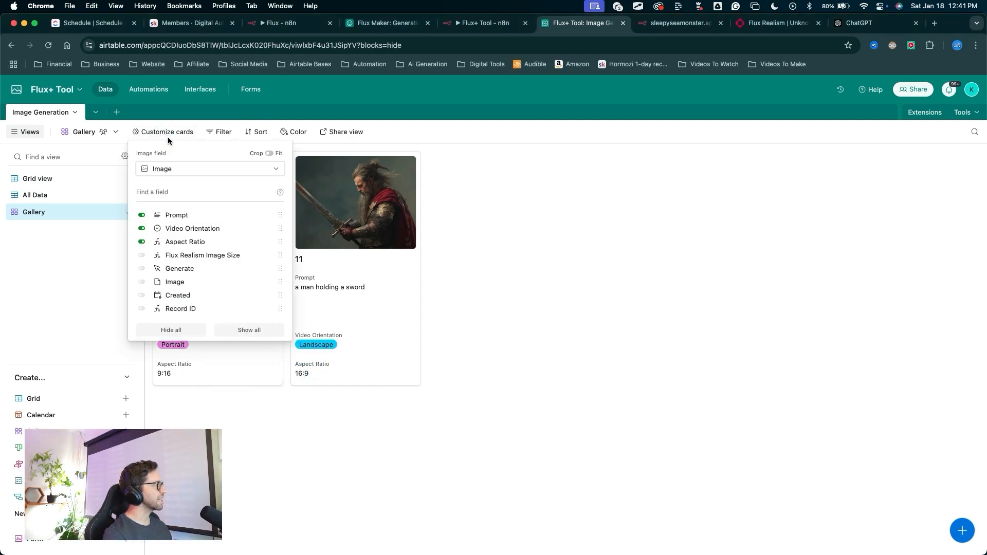
{"action": "left_click", "coordinate": [142, 228]}
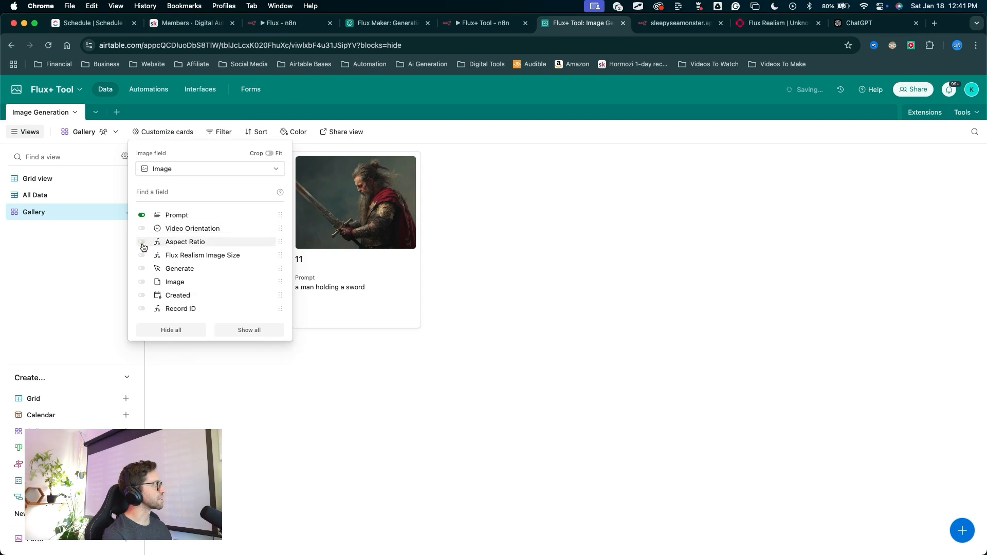
{"action": "left_click", "coordinate": [221, 369]}
{"action": "mouse_move", "coordinate": [262, 445]}
{"action": "left_mouse_down"}
{"action": "mouse_move", "coordinate": [210, 252]}
{"action": "mouse_move", "coordinate": [520, 229]}
{"action": "mouse_move", "coordinate": [215, 279]}
{"action": "mouse_move", "coordinate": [592, 243]}
{"action": "mouse_move", "coordinate": [869, 544]}
{"action": "mouse_move", "coordinate": [327, 188]}
{"action": "mouse_move", "coordinate": [432, 451]}
{"action": "mouse_move", "coordinate": [452, 275]}
{"action": "mouse_move", "coordinate": [496, 299]}
{"action": "left_mouse_up"}
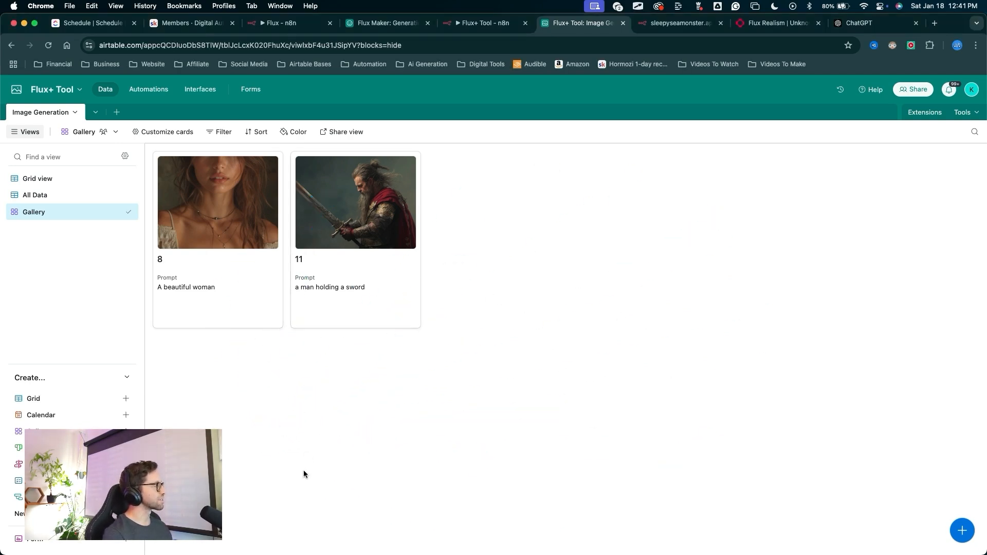
{"action": "mouse_move", "coordinate": [304, 472]}
{"action": "left_mouse_down"}
{"action": "mouse_move", "coordinate": [256, 227]}
{"action": "mouse_move", "coordinate": [278, 155]}
{"action": "mouse_move", "coordinate": [215, 140]}
{"action": "mouse_move", "coordinate": [293, 140]}
{"action": "mouse_move", "coordinate": [260, 137]}
{"action": "mouse_move", "coordinate": [423, 242]}
{"action": "mouse_move", "coordinate": [335, 295]}
{"action": "left_mouse_up"}
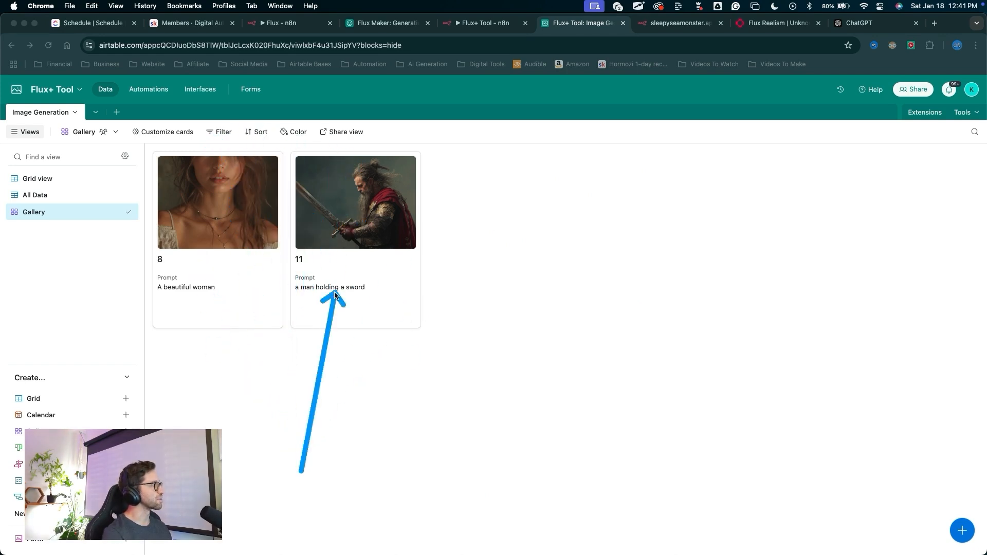
{"action": "mouse_move", "coordinate": [202, 359]}
{"action": "left_mouse_down"}
{"action": "mouse_move", "coordinate": [599, 229]}
{"action": "mouse_move", "coordinate": [419, 106]}
{"action": "mouse_move", "coordinate": [360, 385]}
{"action": "left_mouse_up"}
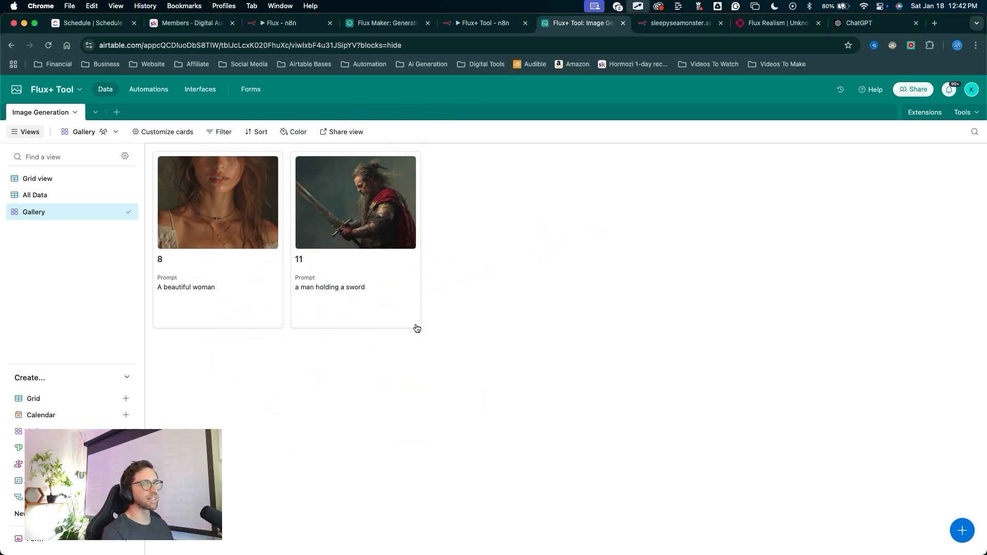